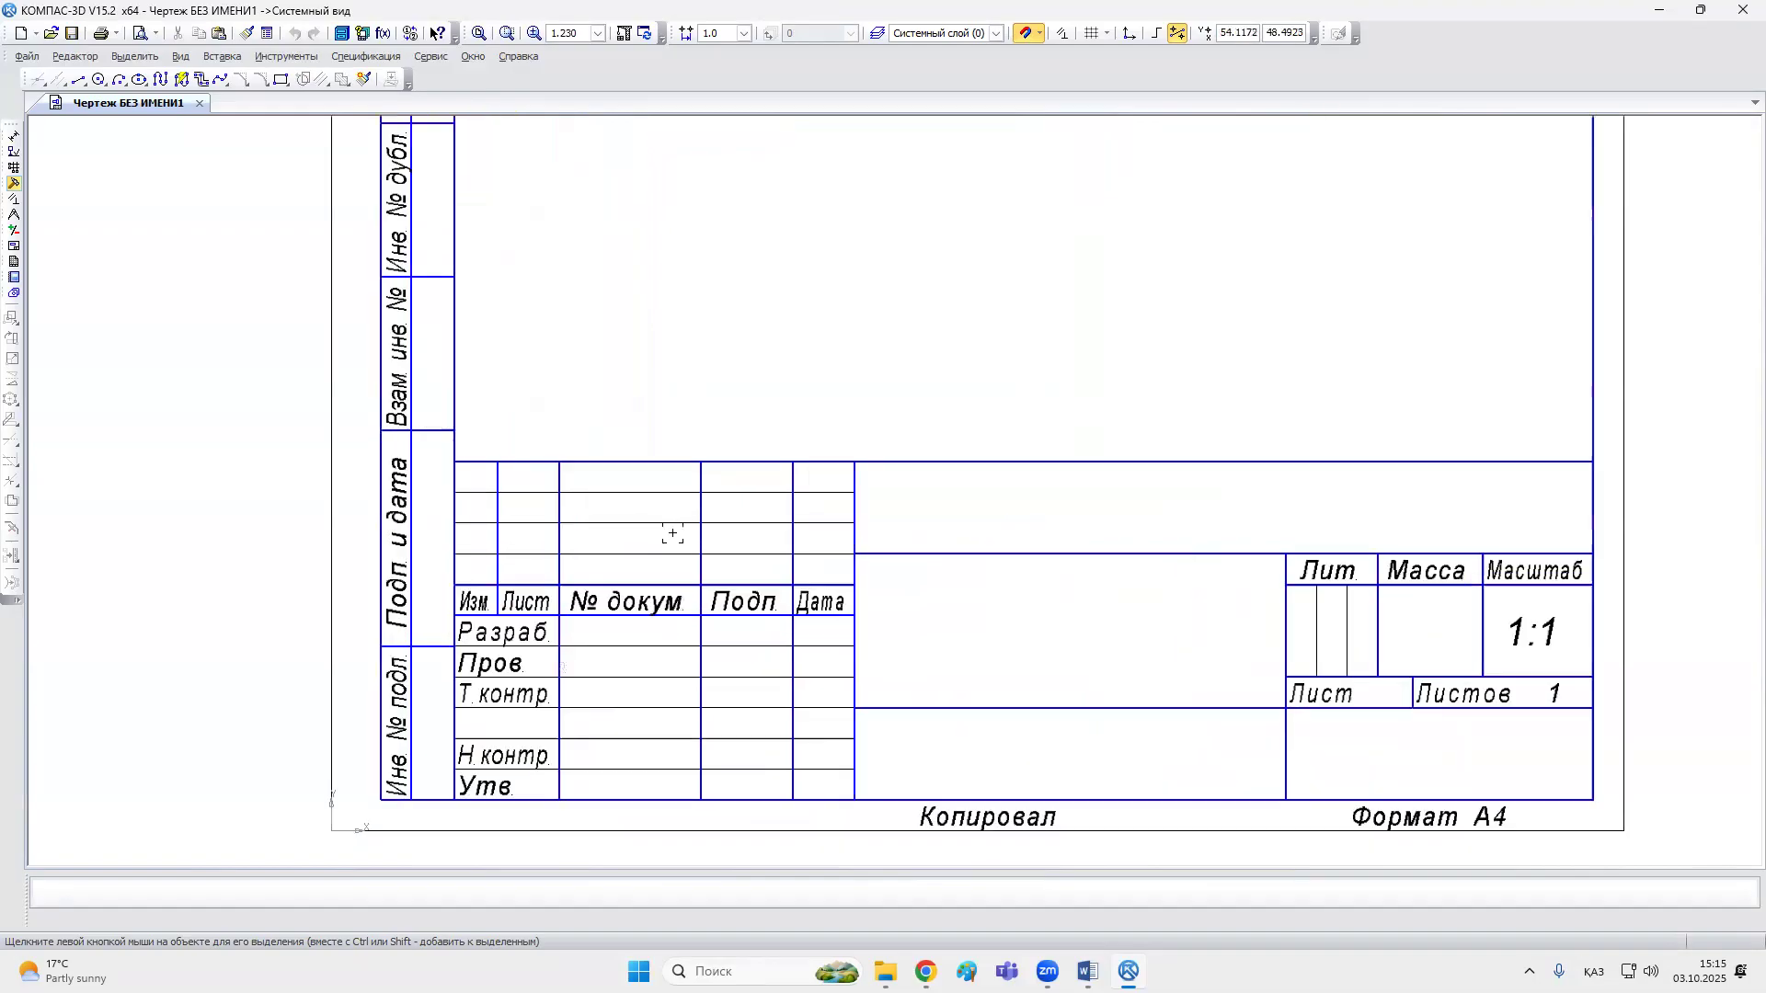
# Step: Fill in the title block with the document designation "ТПеРП 25-12" and the product name "Массив"
pyautogui.doubleClick(1036, 480)
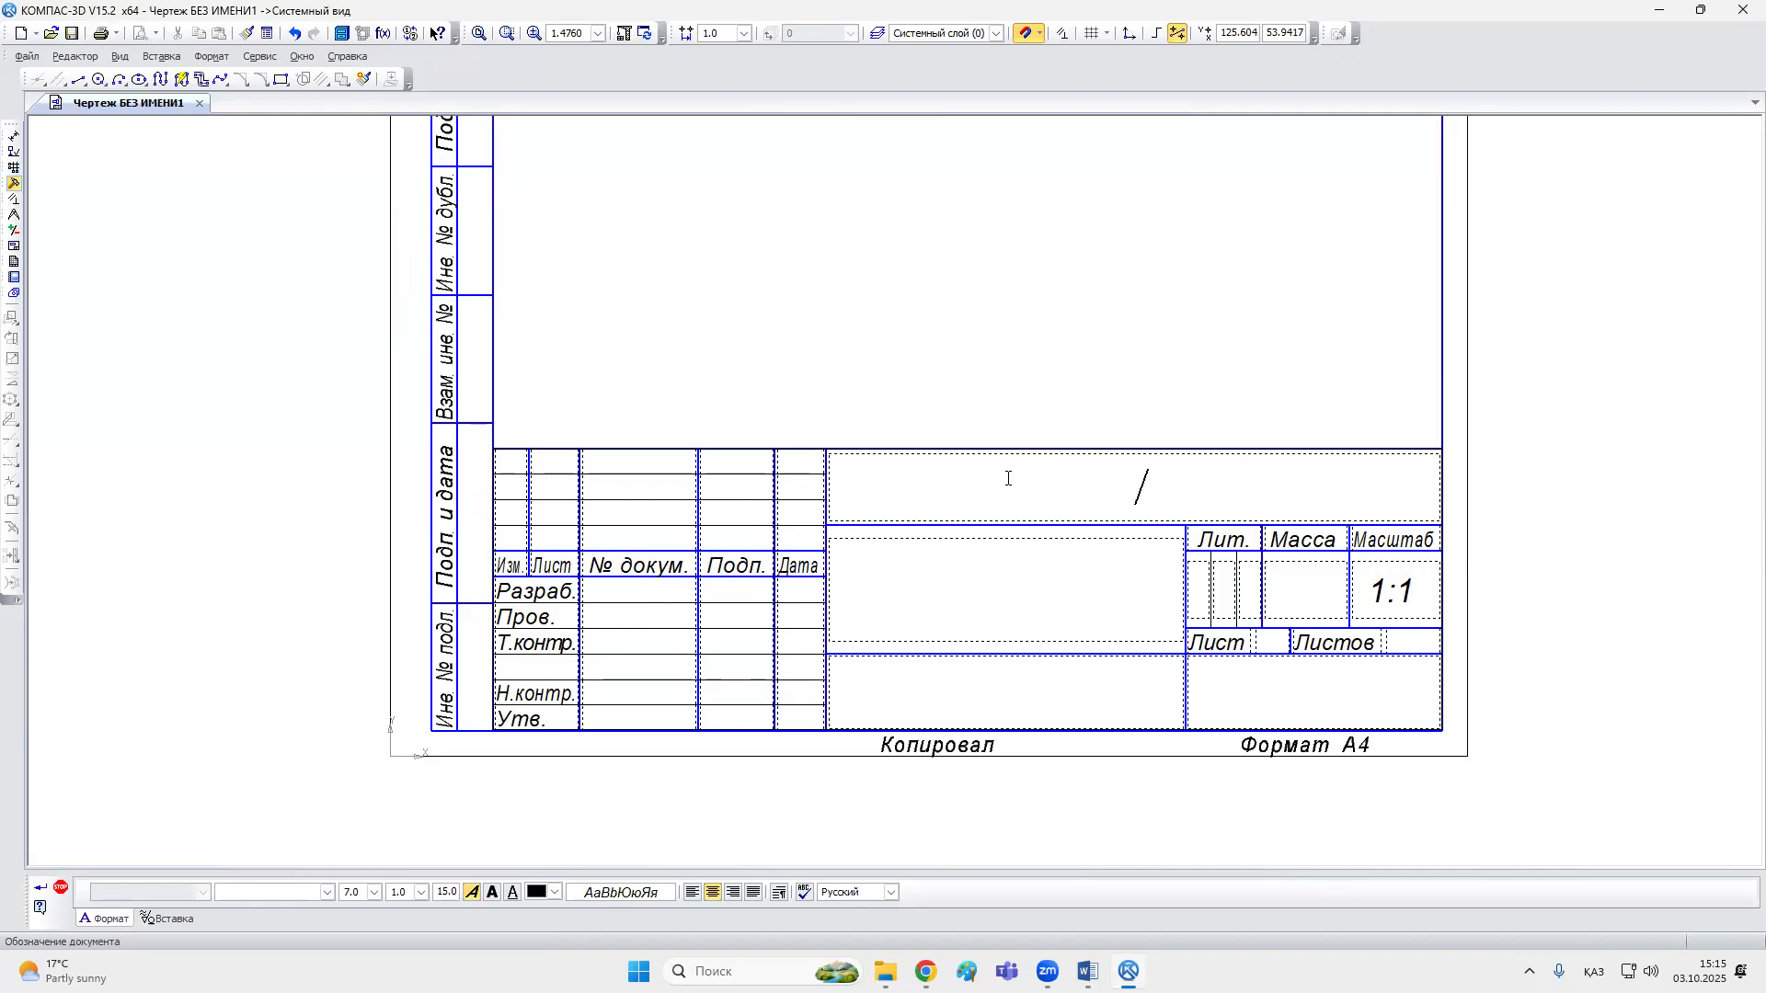
pyautogui.write('ТПеР')
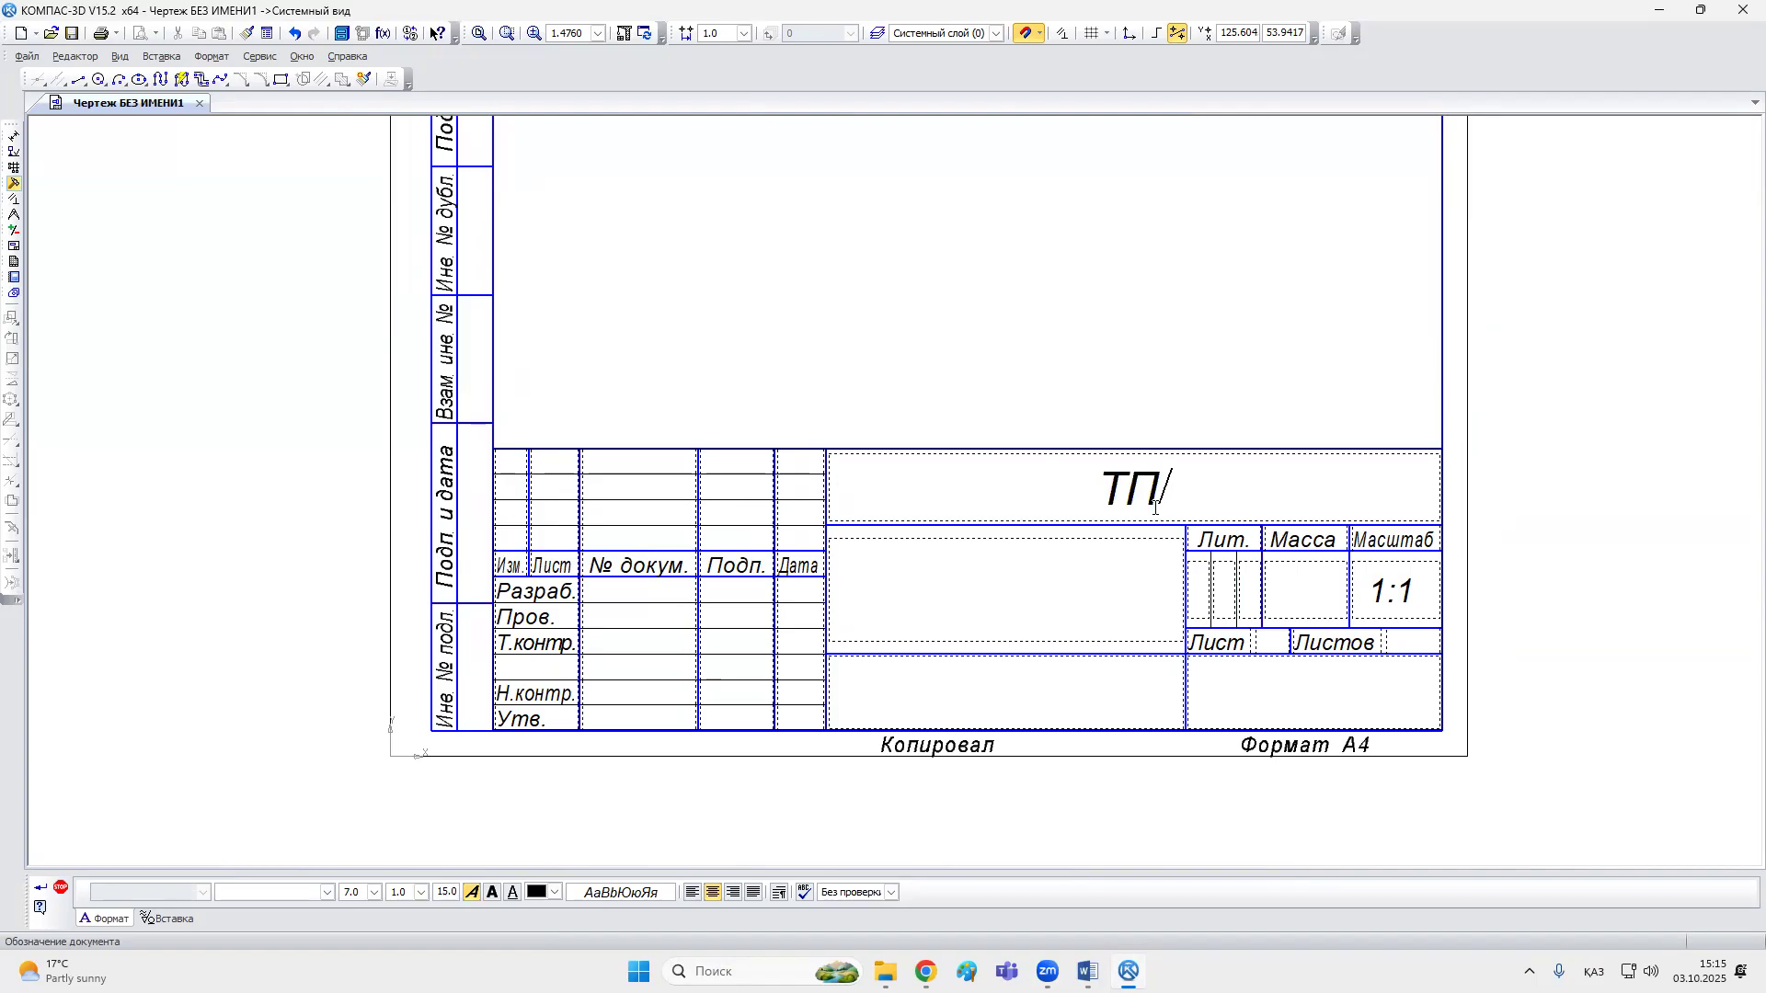
pyautogui.write('П /')
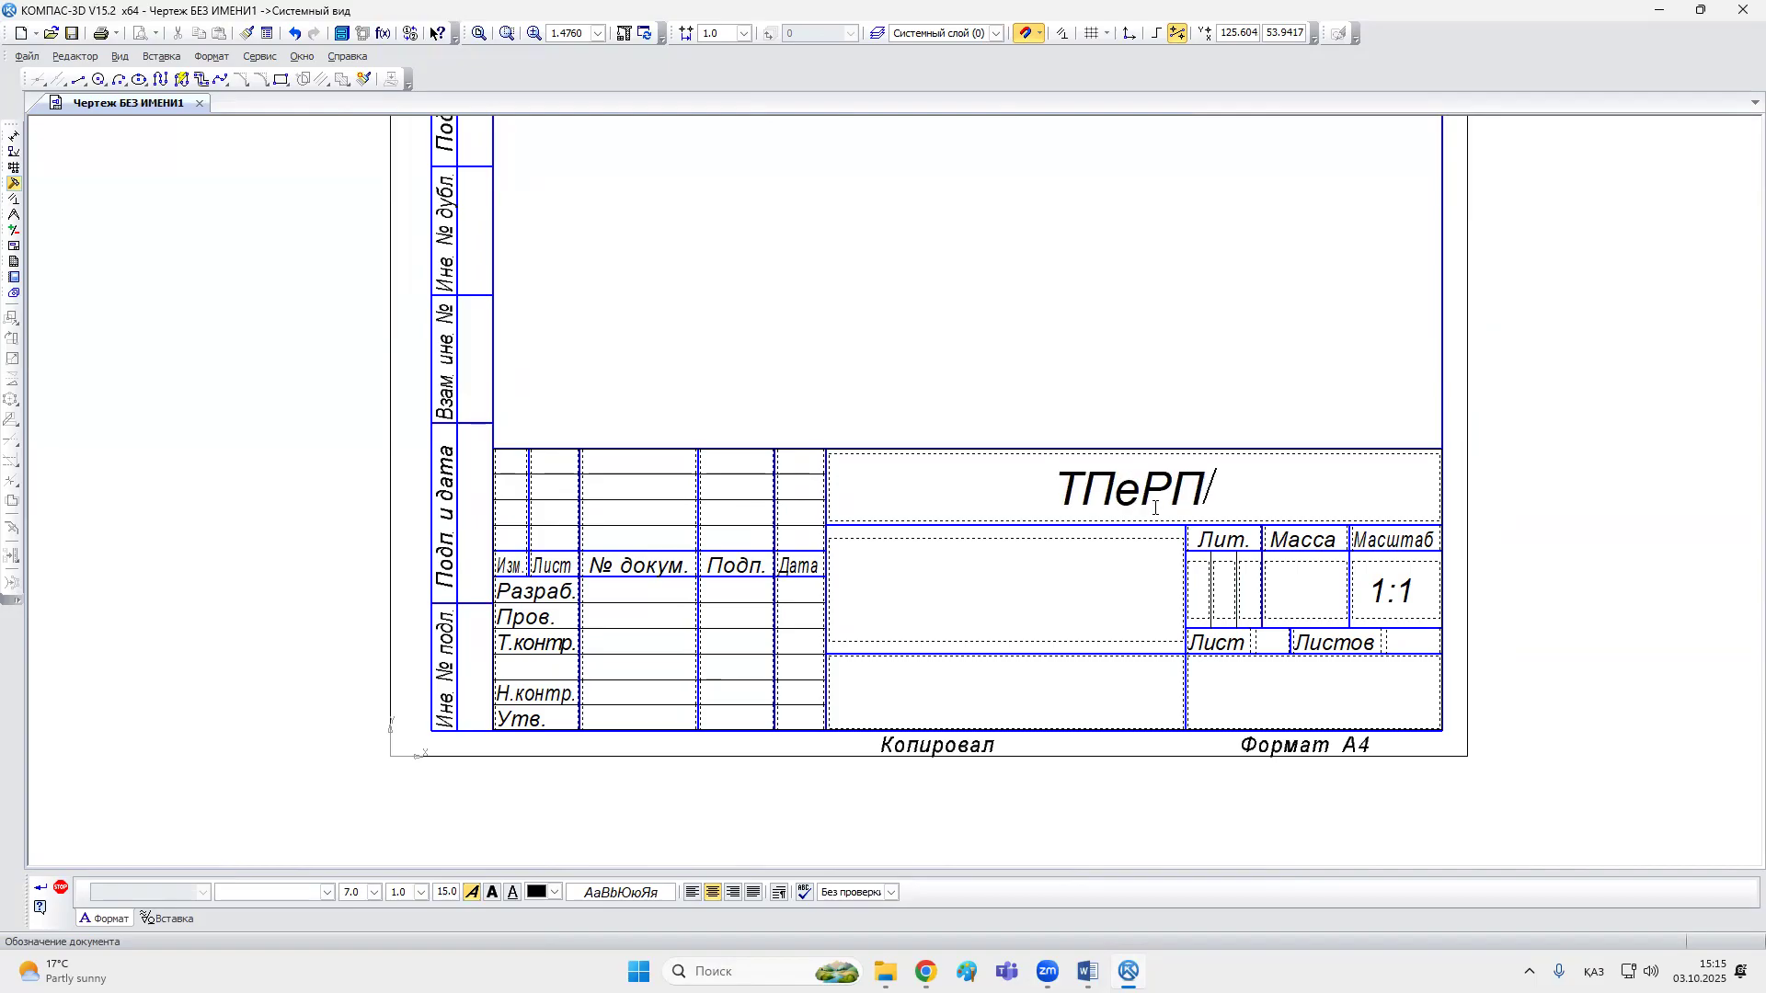
pyautogui.write('25-12')
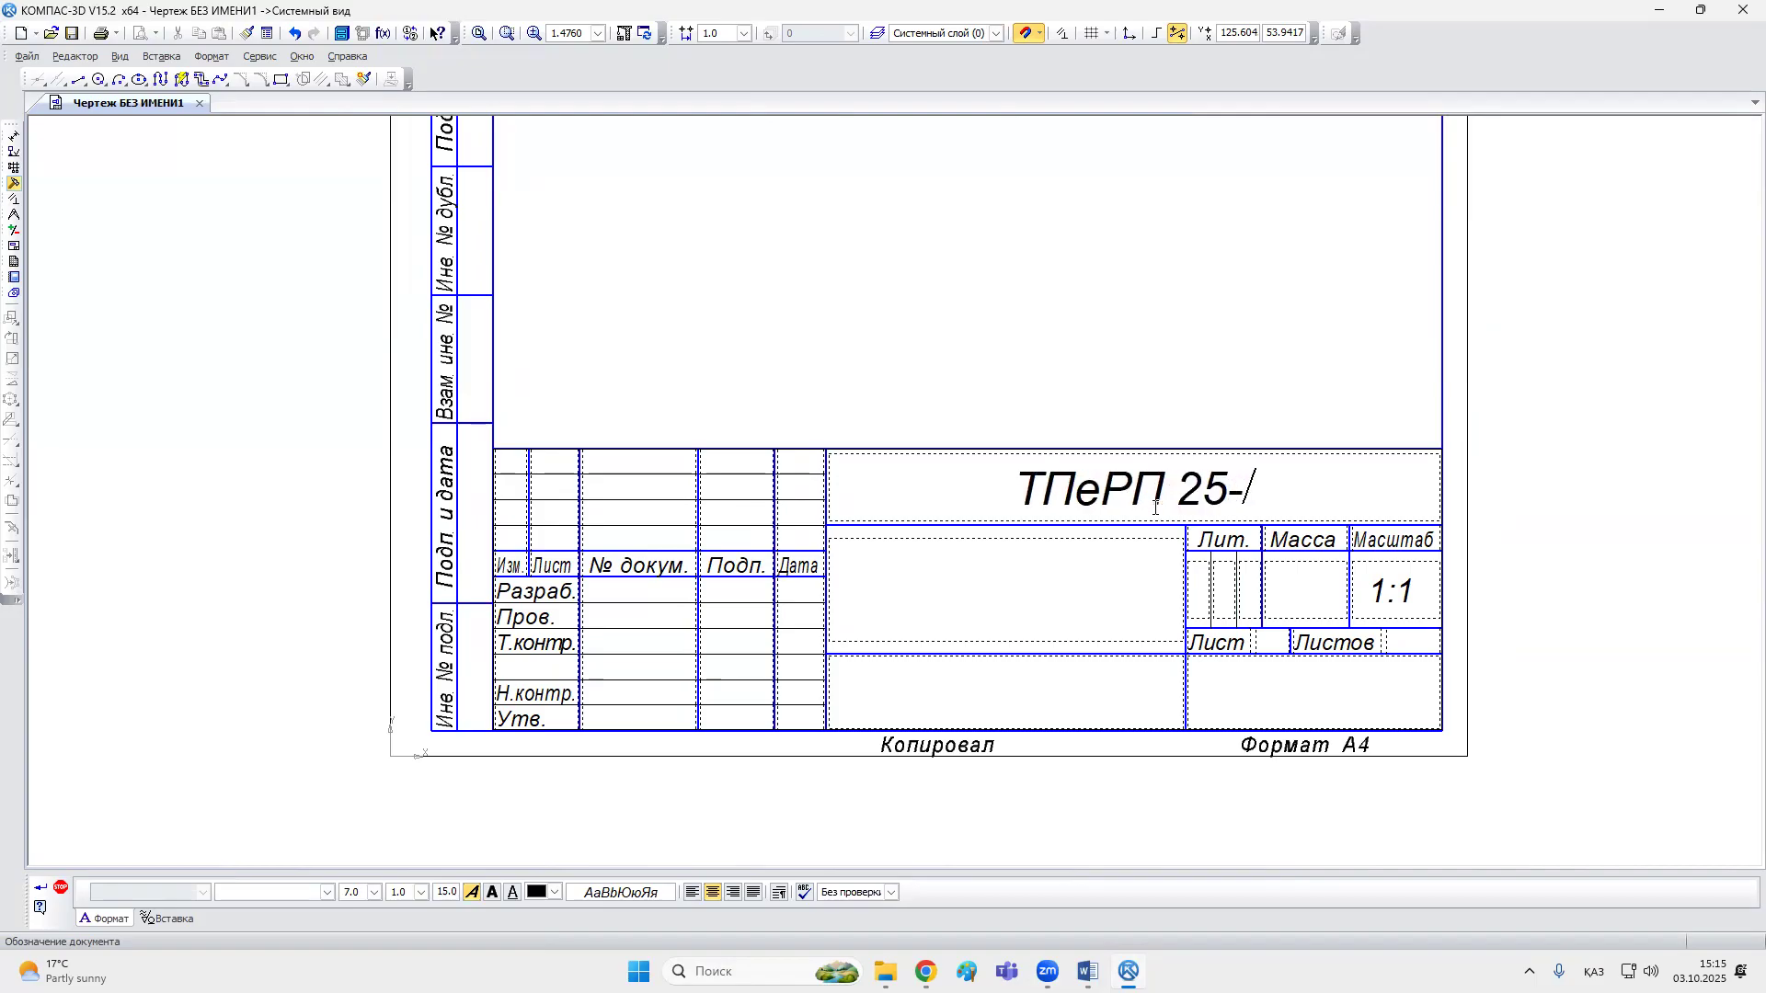
pyautogui.click(1002, 593)
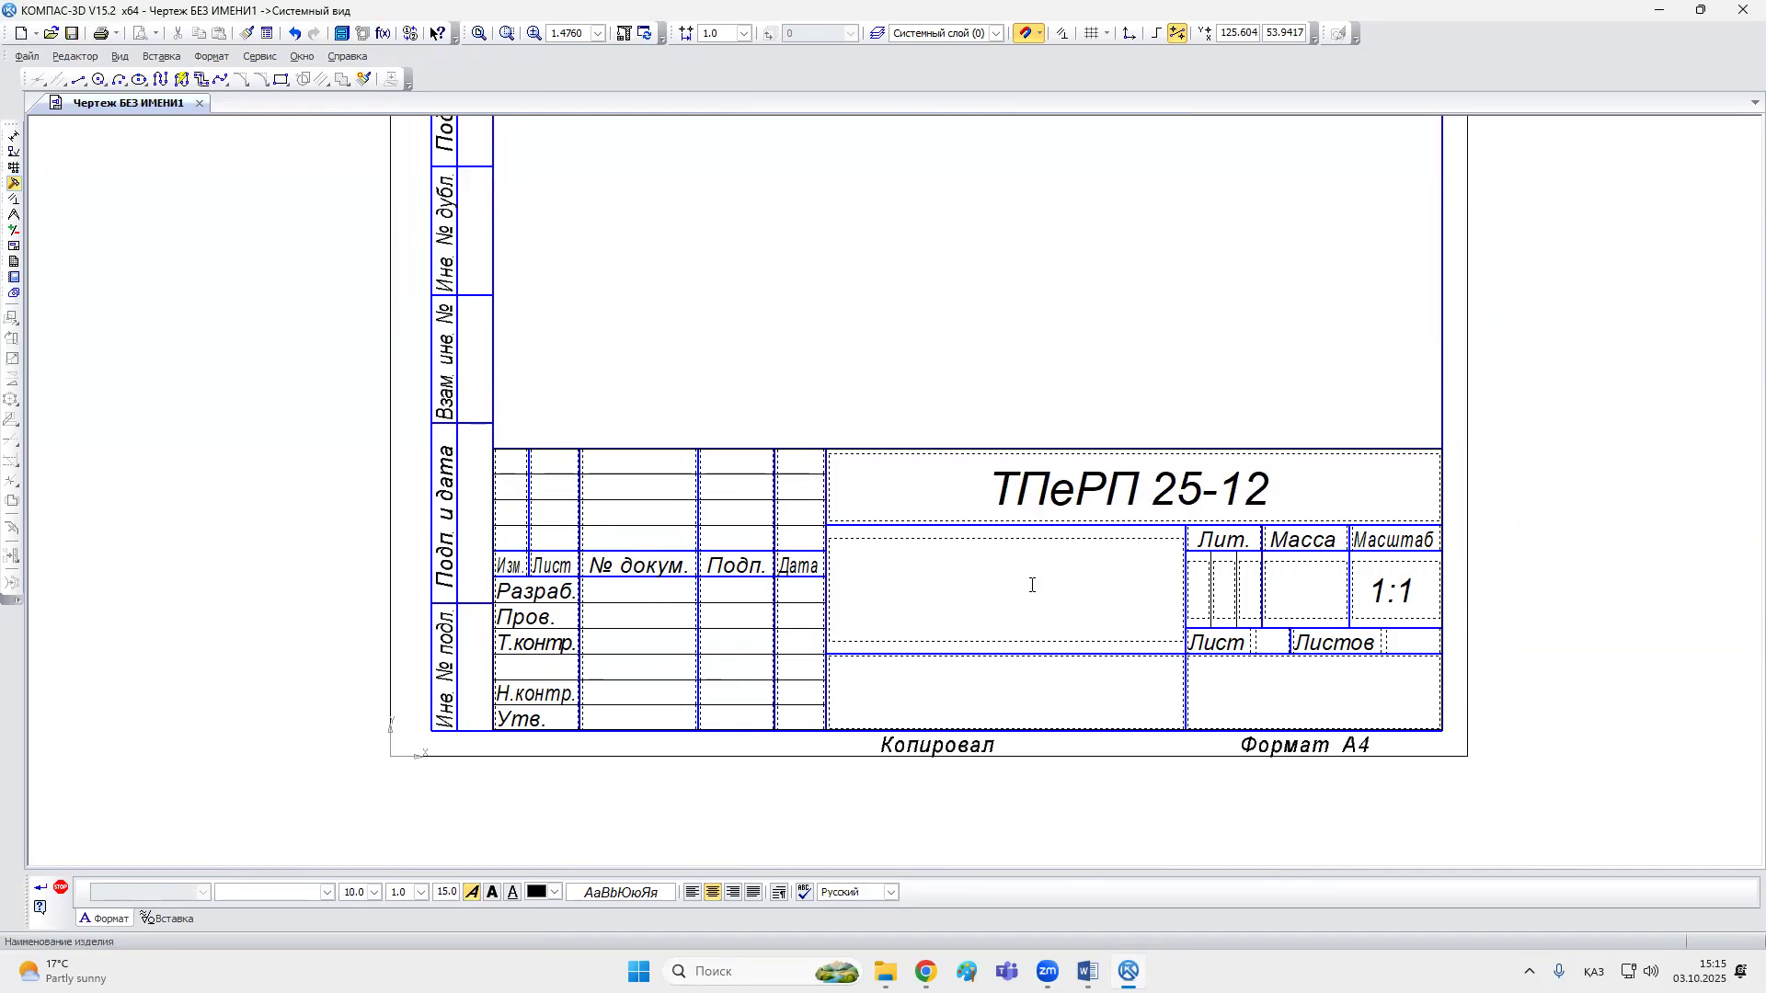
pyautogui.write('Ма')
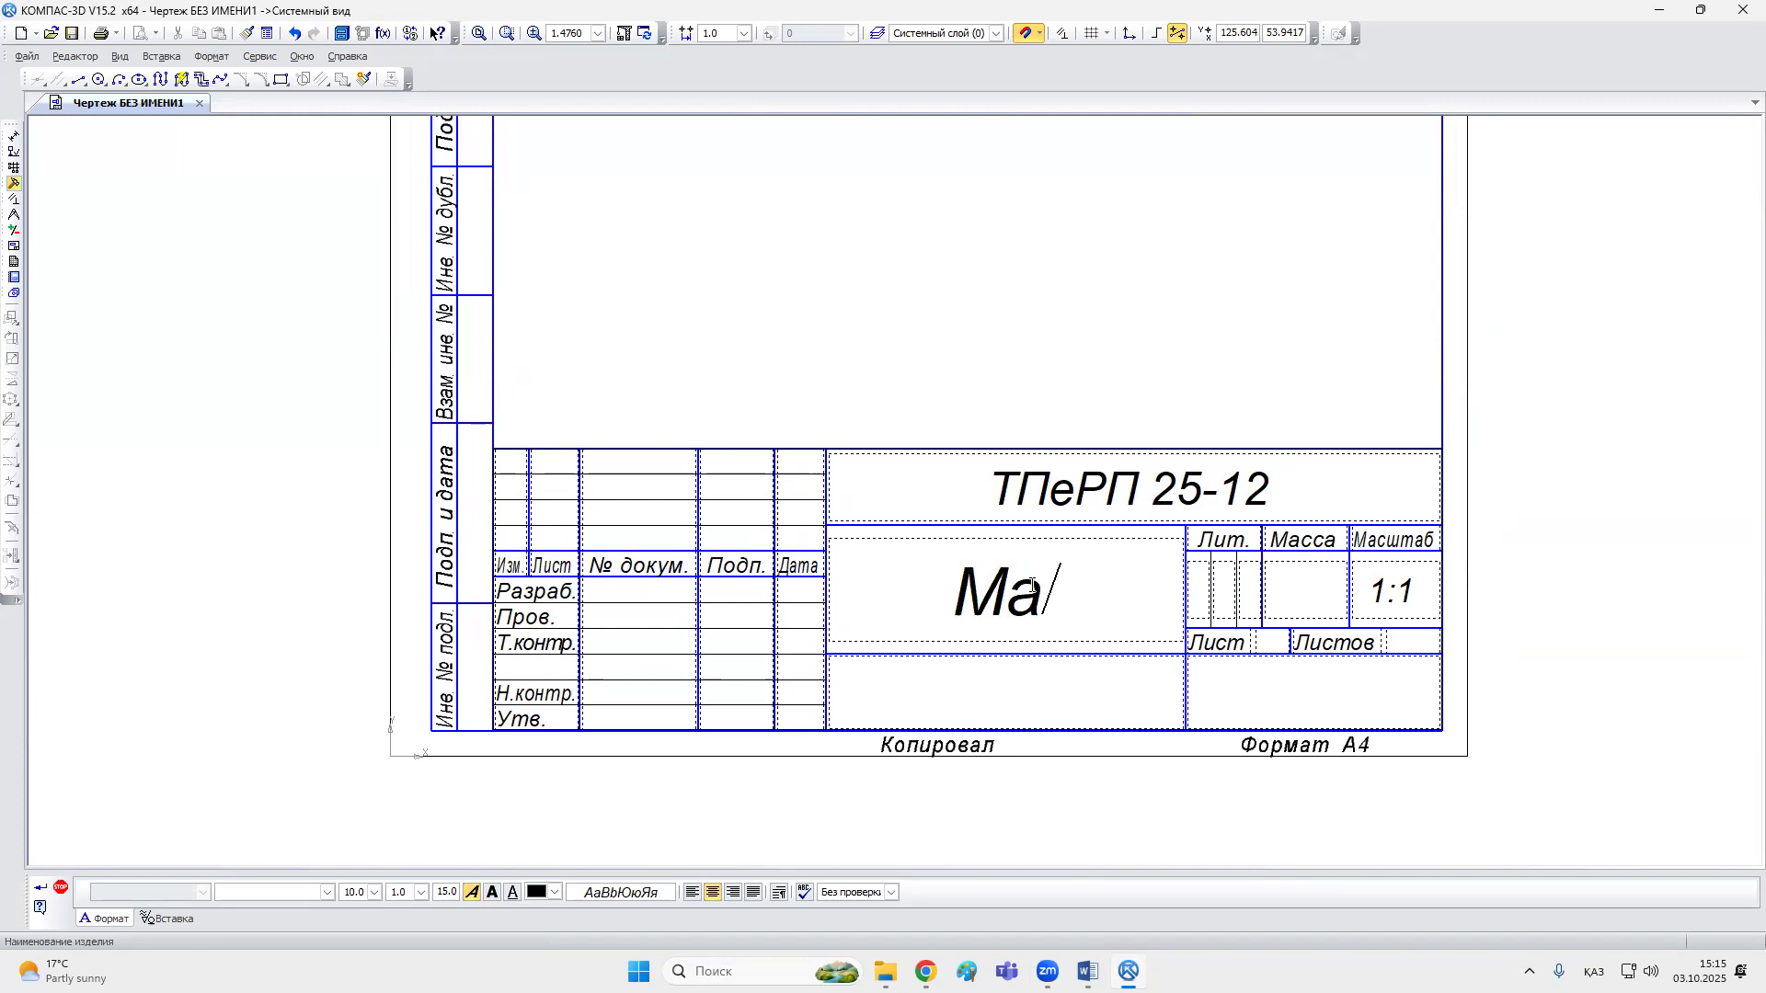
pyautogui.write('ссив')
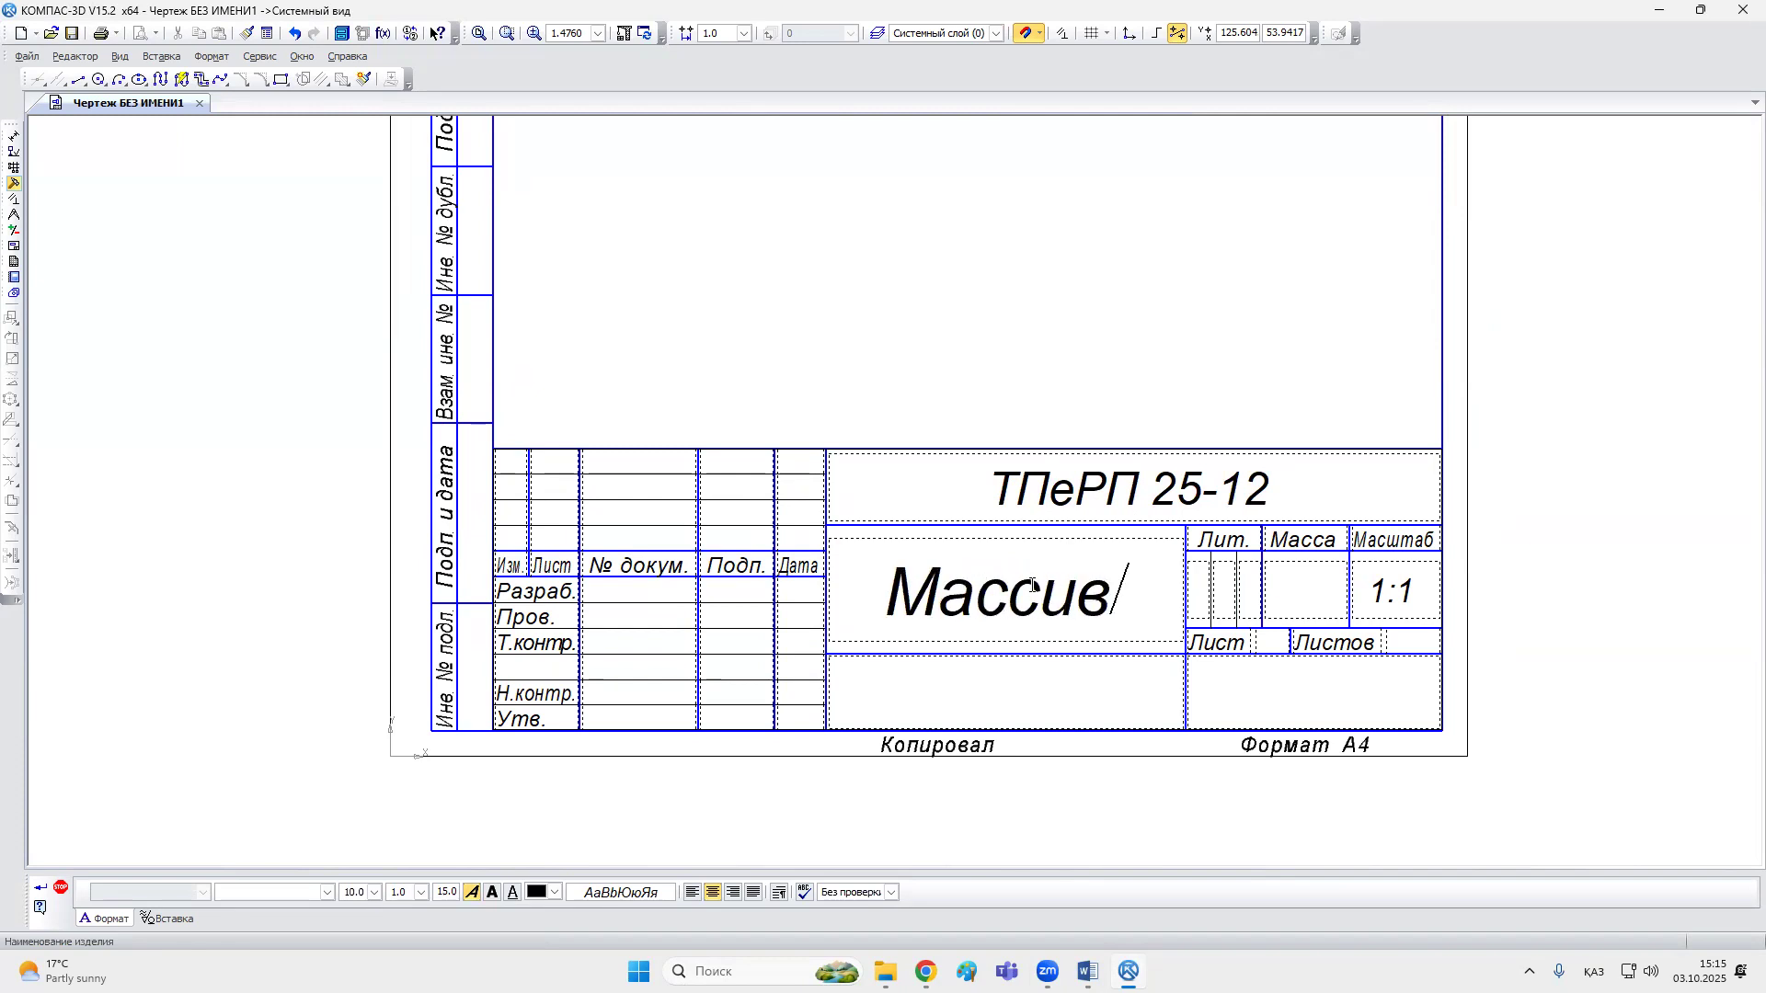
# Step: Enter "АТУ" as the organisation in the title block and apply the title block edits
pyautogui.click(1325, 695)
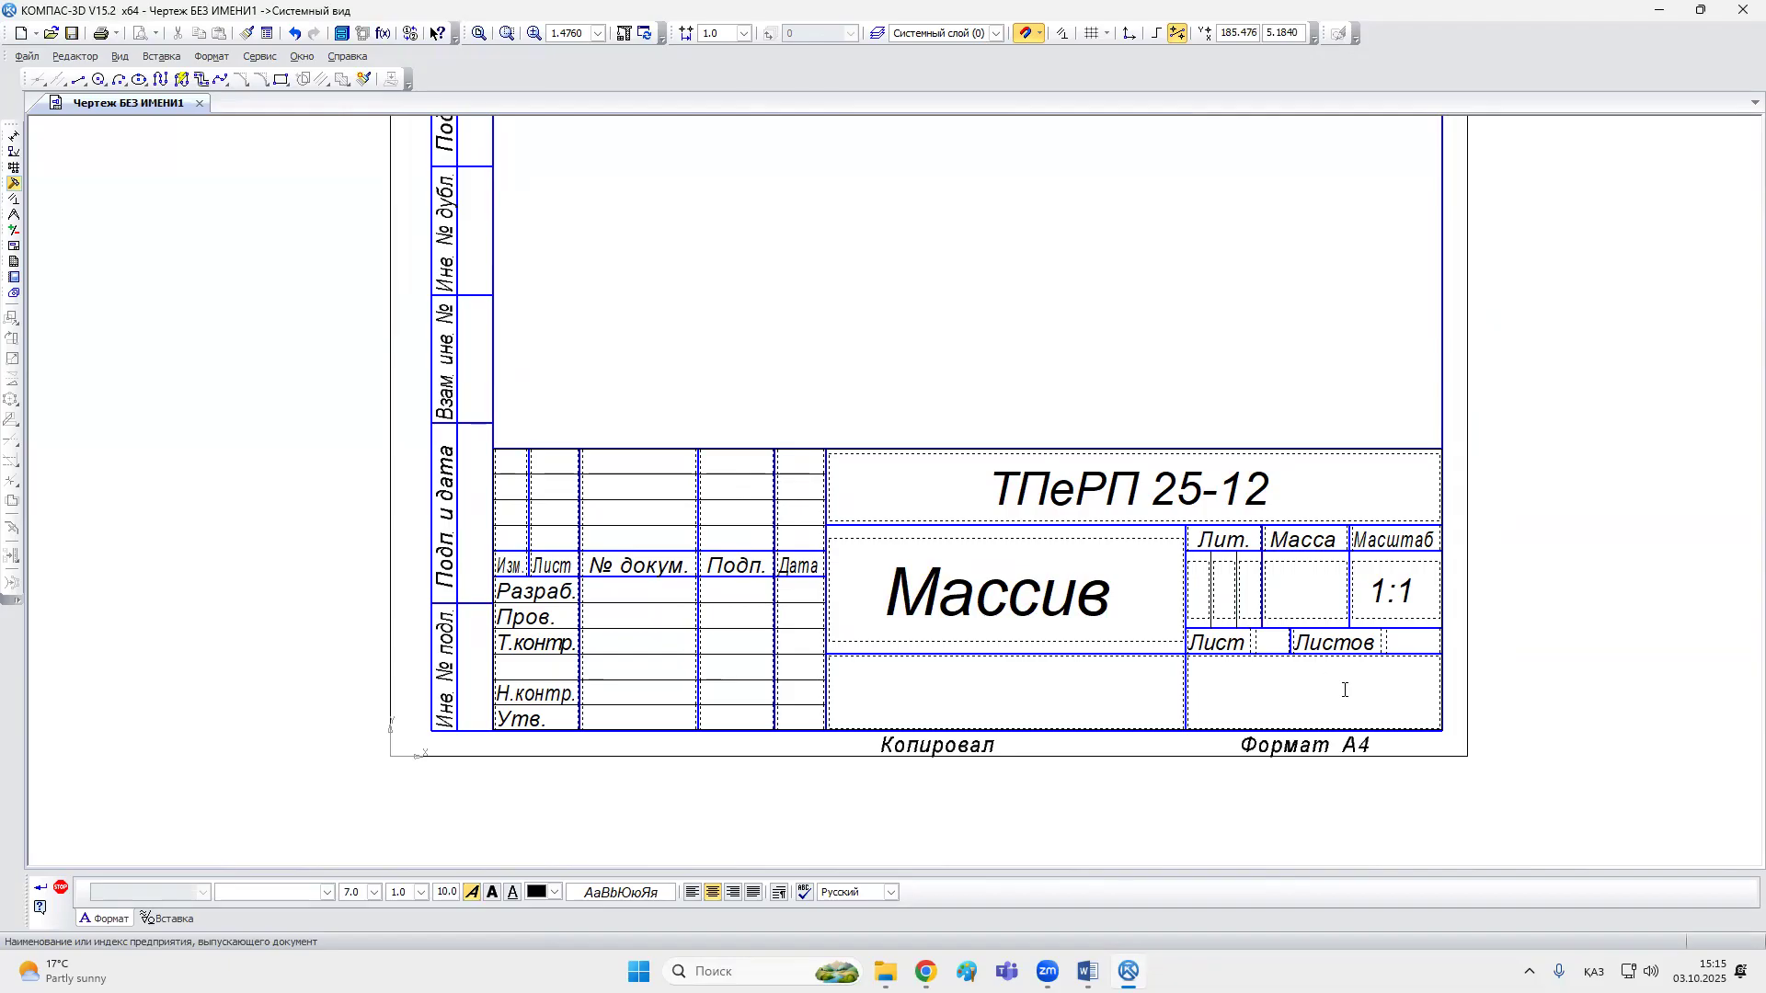
pyautogui.write('АТУ')
pyautogui.click(632, 589)
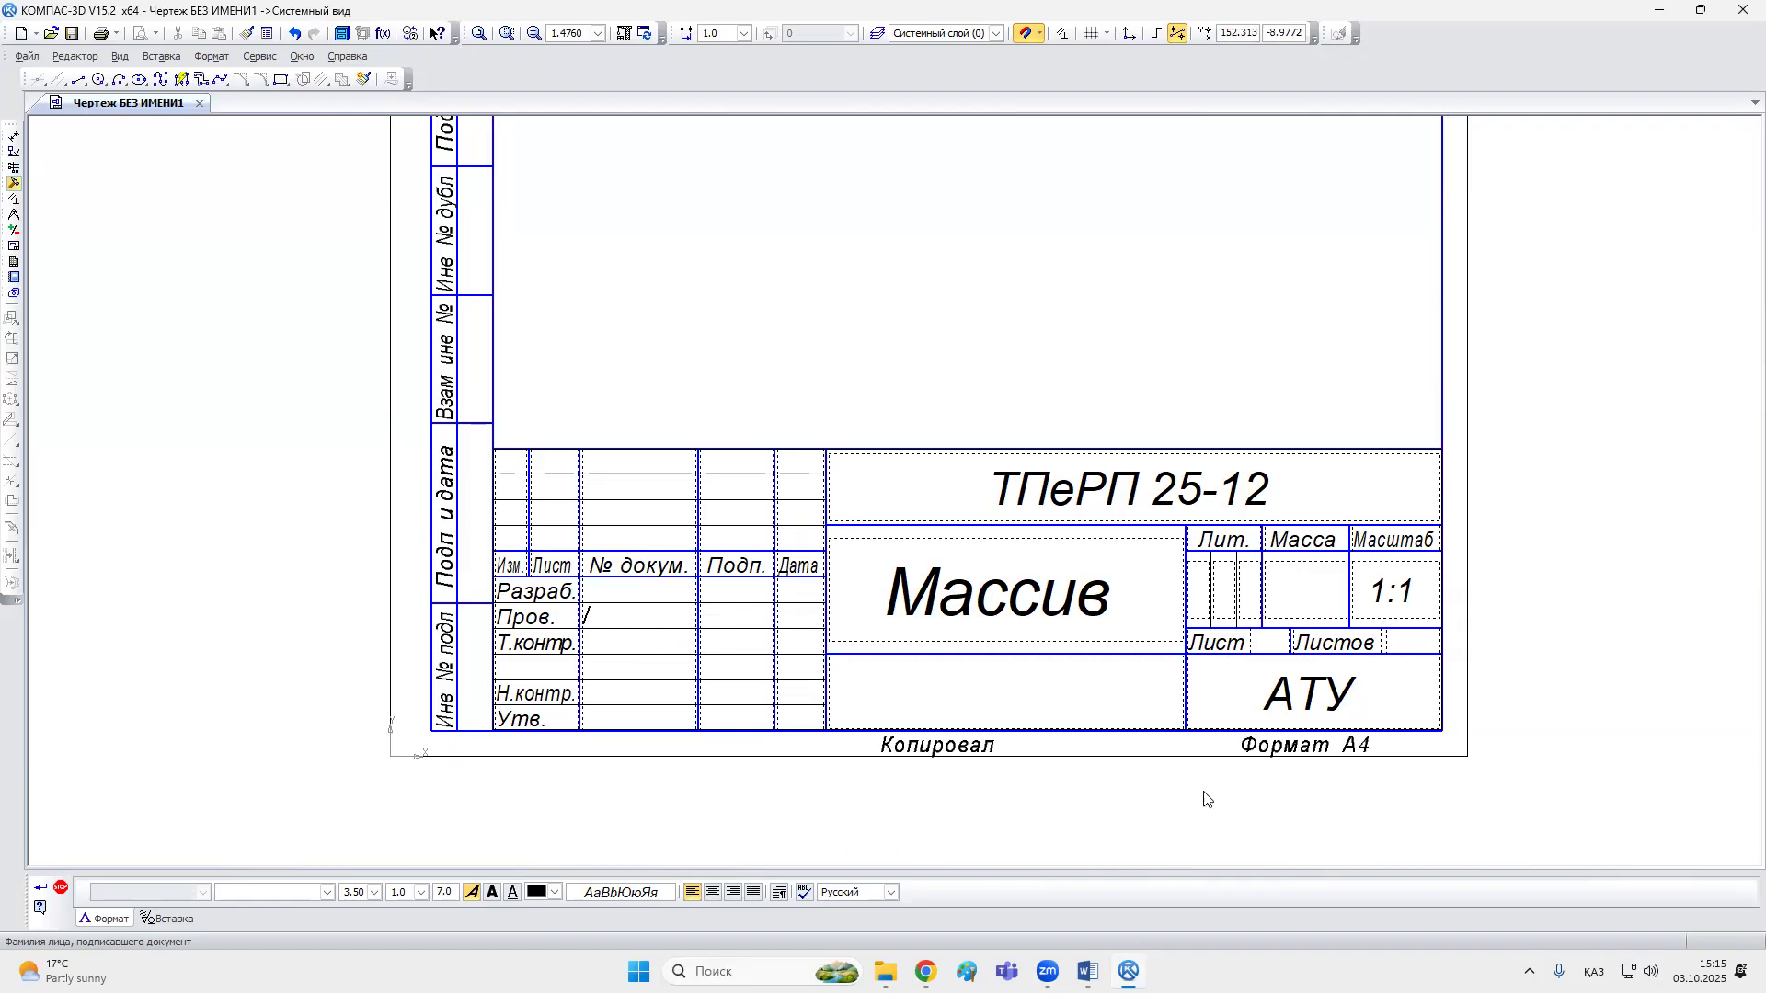
pyautogui.click(39, 888)
# Step: Switch to the Word document and copy the sample drawing of the ring-shaped part
pyautogui.scroll(-5, 1145, 466)
pyautogui.moveTo(1145, 466); pyautogui.dragTo(883, 586, button='middle')
pyautogui.scroll(1, 697, 248)
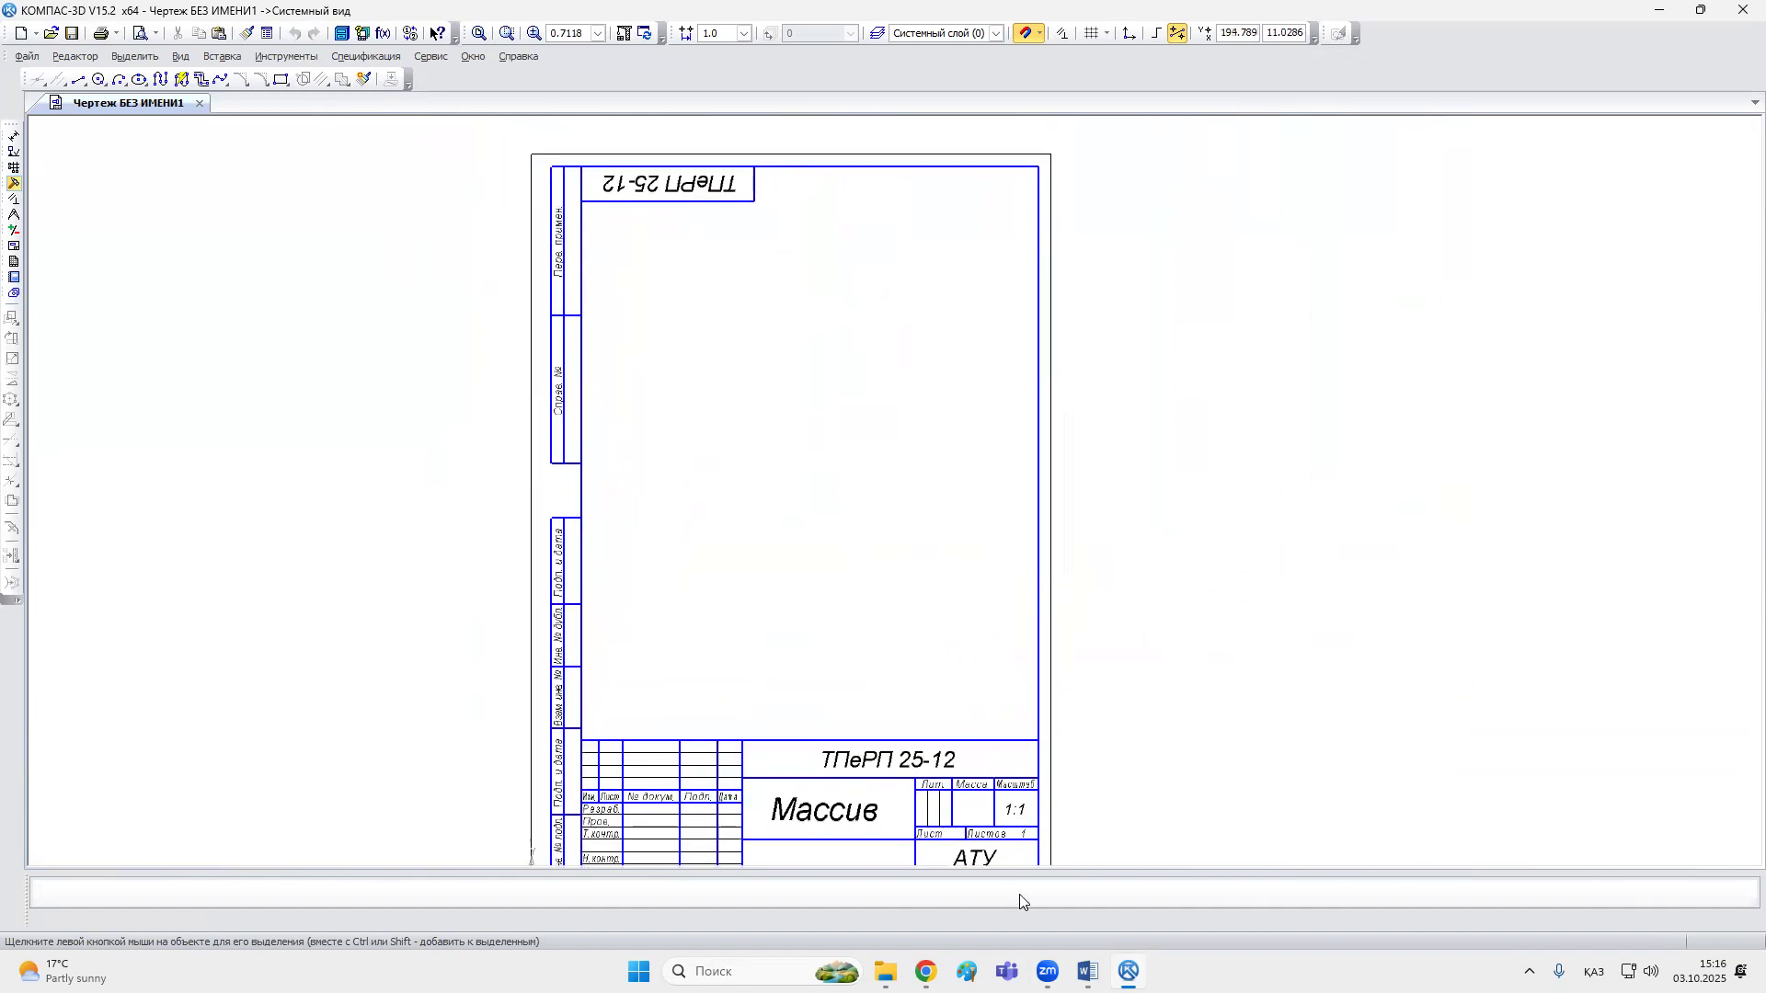
pyautogui.hotkey('alt', 'Tab')
pyautogui.click(986, 548)
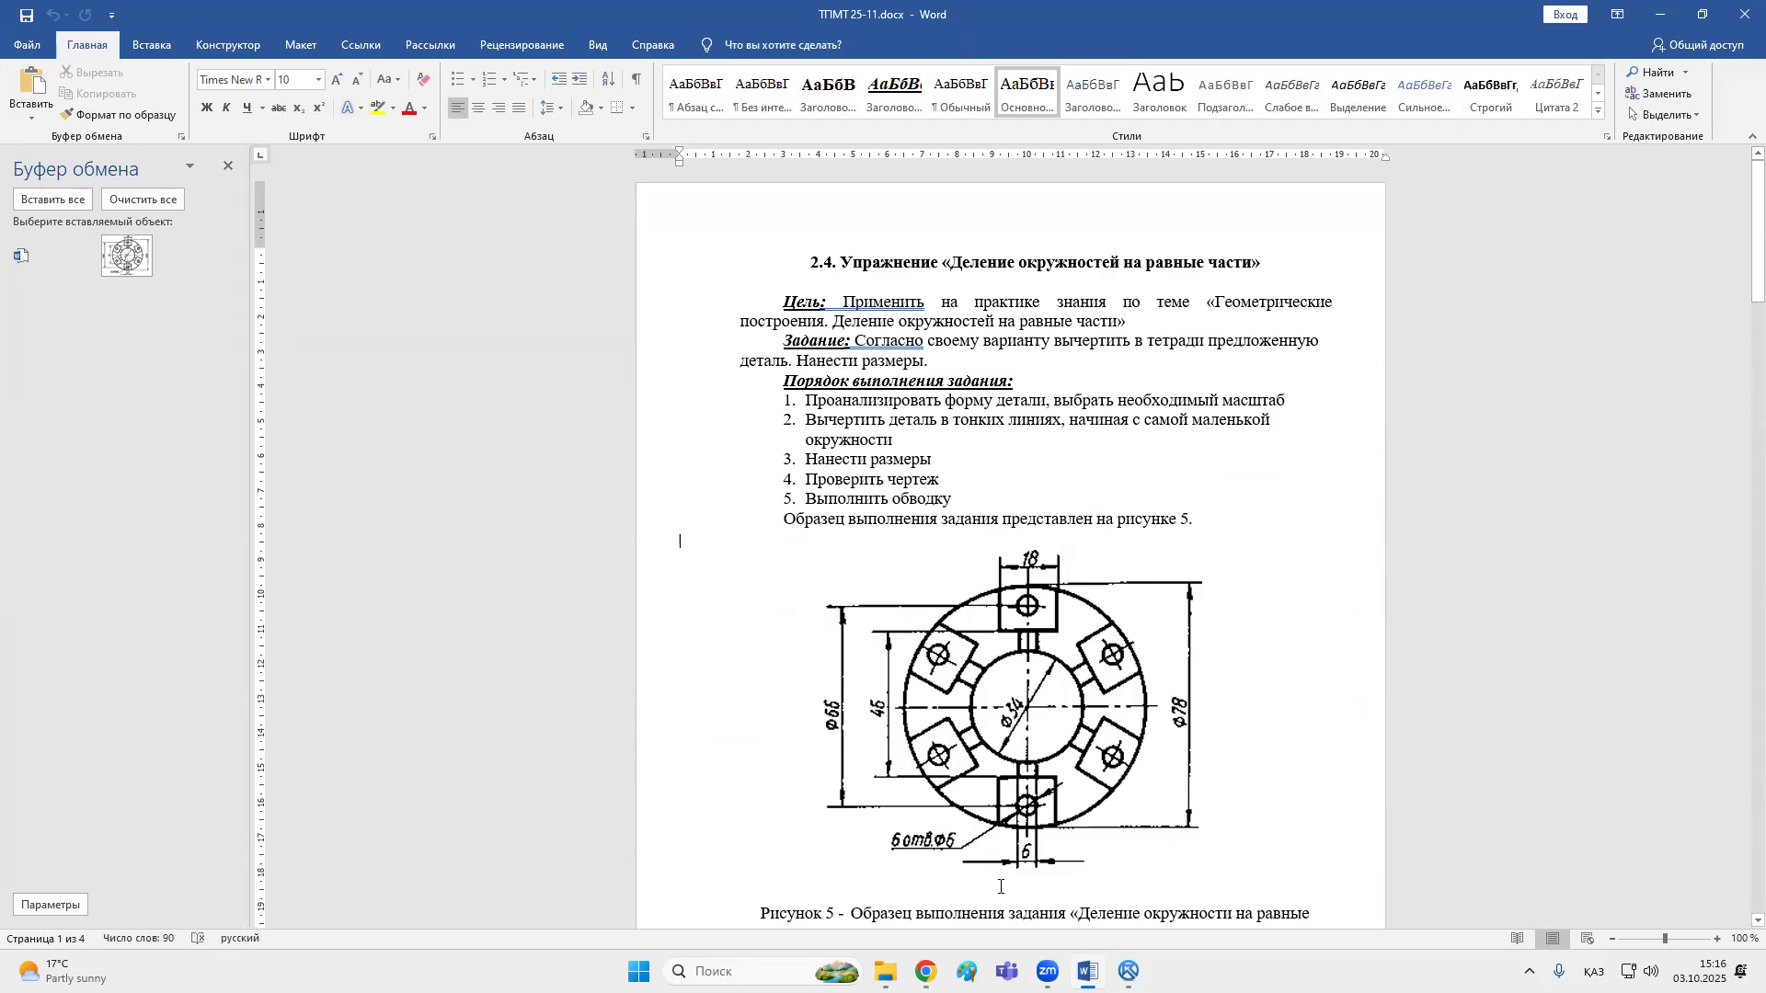
pyautogui.click(1026, 668)
pyautogui.rightClick(1023, 665)
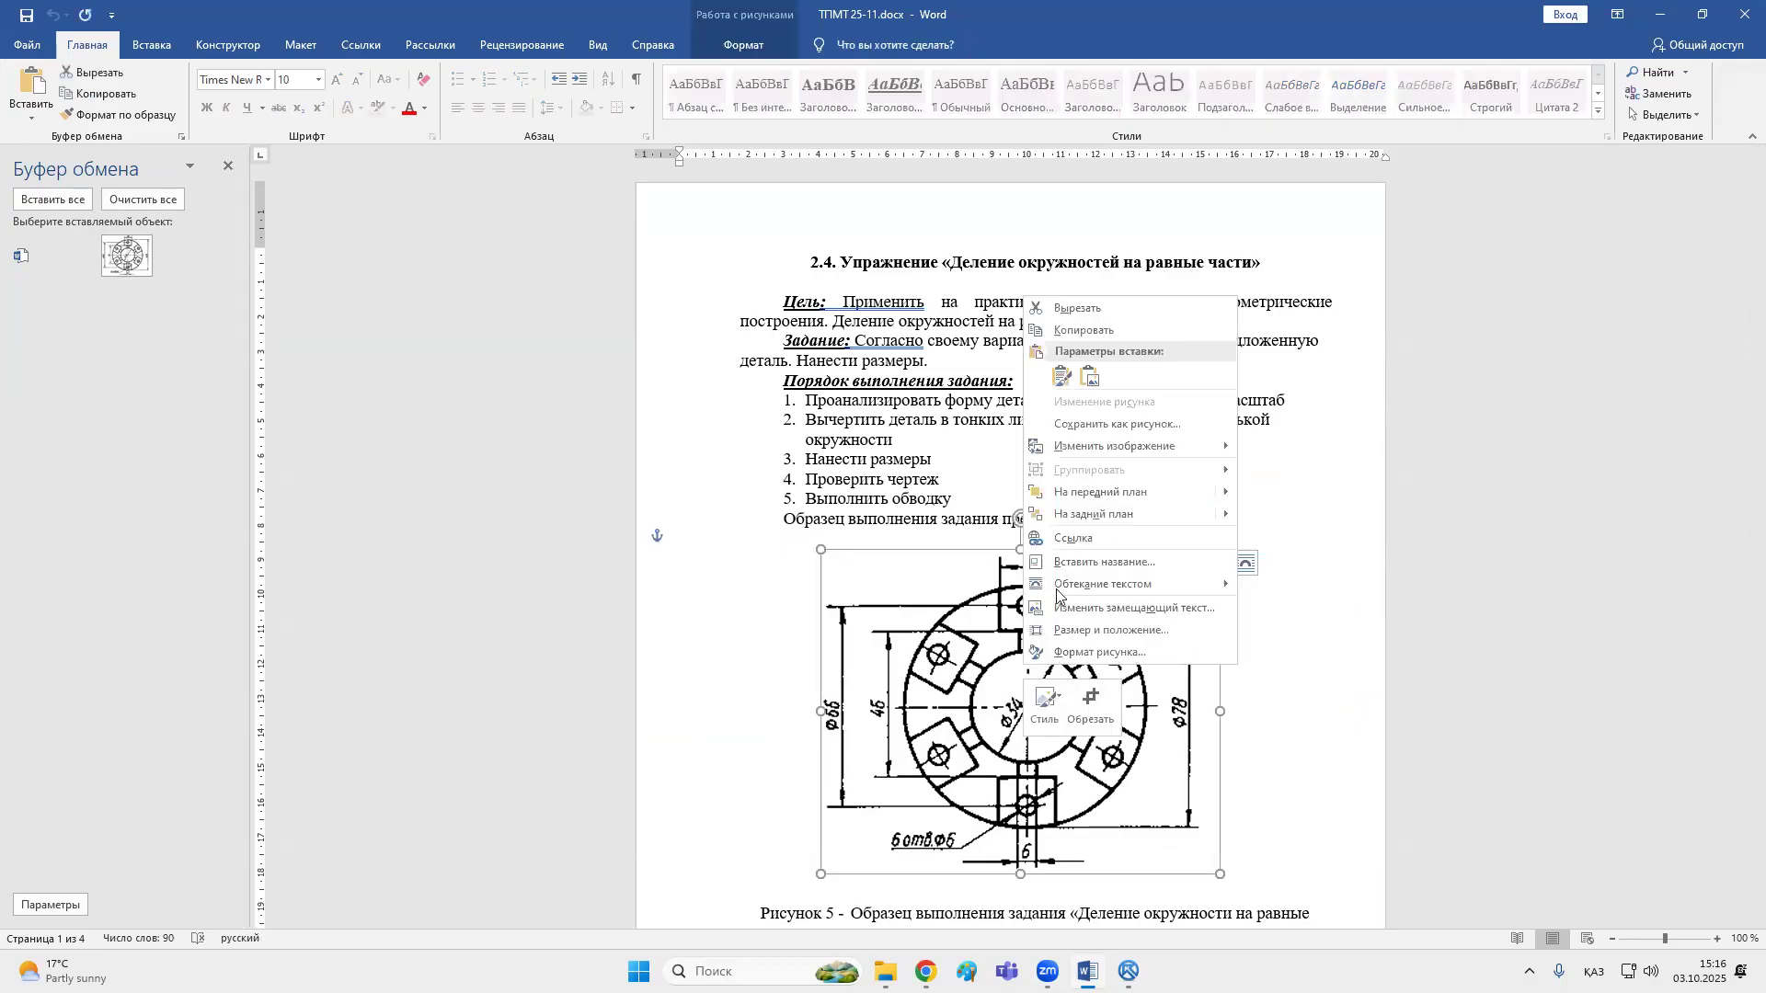
pyautogui.click(1083, 330)
# Step: Switch back to KOMPAS-3D and paste one copy of the sample picture beside the right edge of the A4 sheet
pyautogui.hotkey('alt', 'Tab')
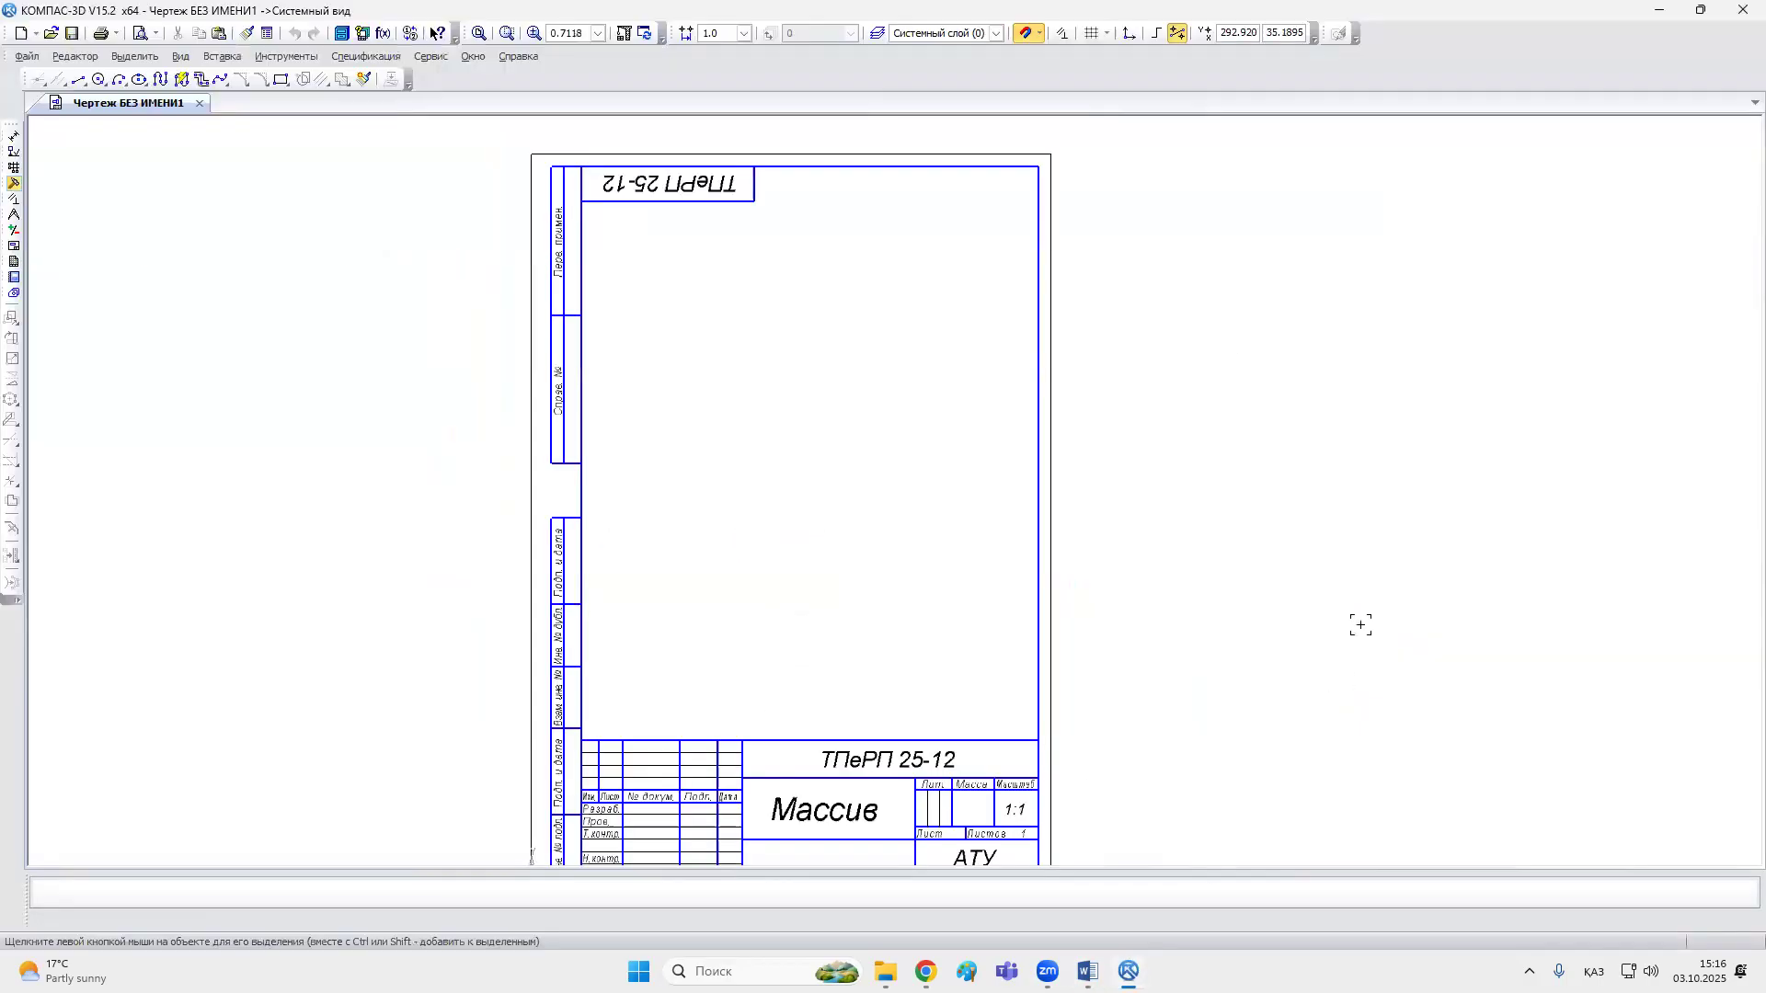
pyautogui.hotkey('ctrl', 'v')
pyautogui.click(1114, 520)
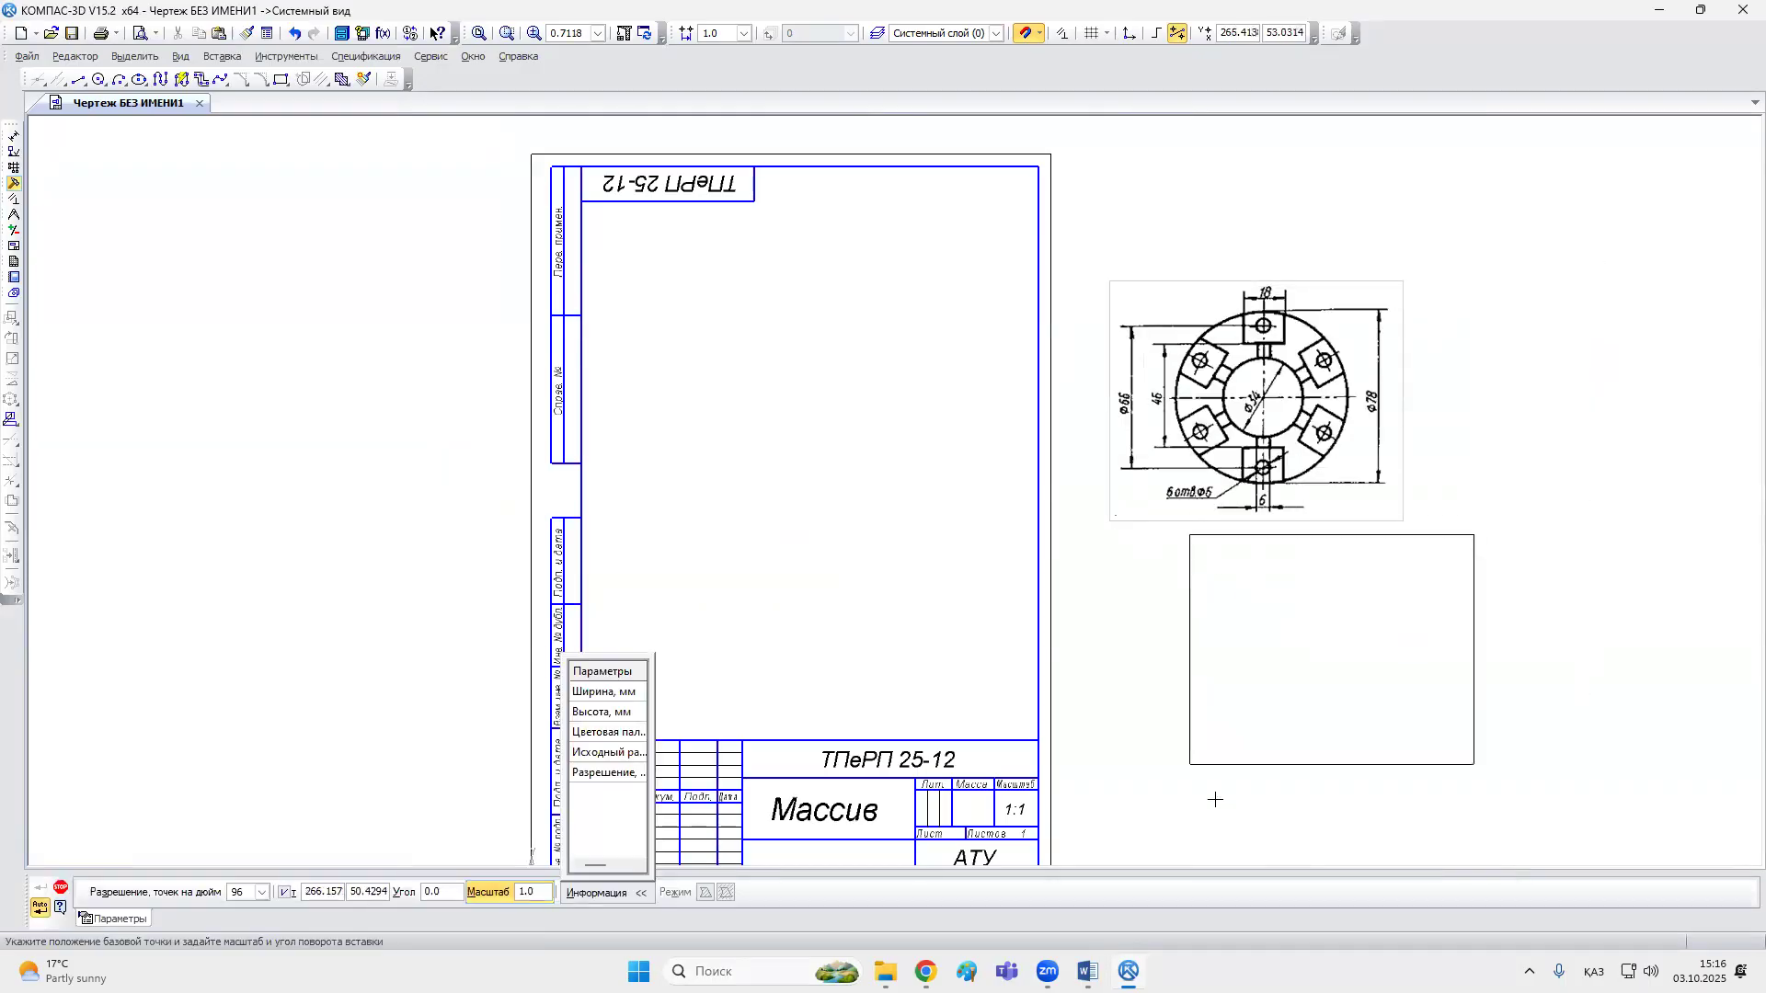
pyautogui.click(61, 888)
# Step: Draw a vertical segment about 137 mm long and a horizontal one about 155 mm long crossing at the vertical's midpoint, inside the sheet
pyautogui.scroll(2, 1320, 328)
pyautogui.scroll(1, 1320, 328)
pyautogui.scroll(-1, 1251, 349)
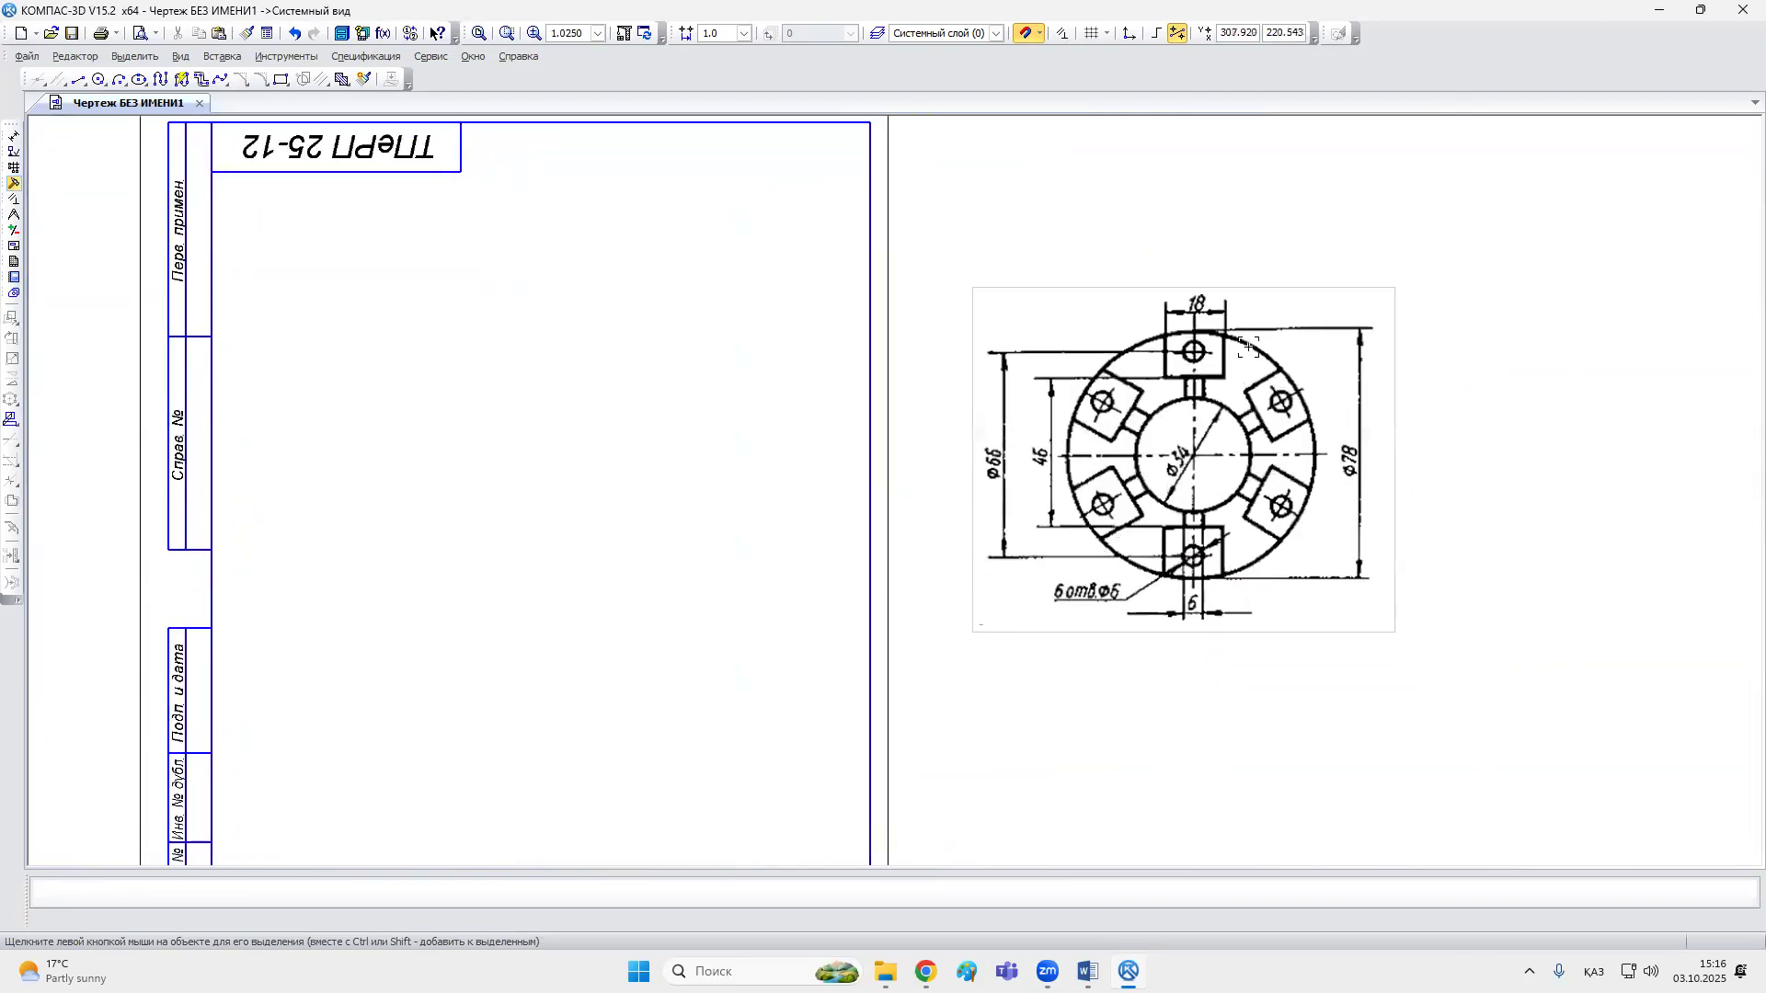
pyautogui.scroll(1, 1248, 348)
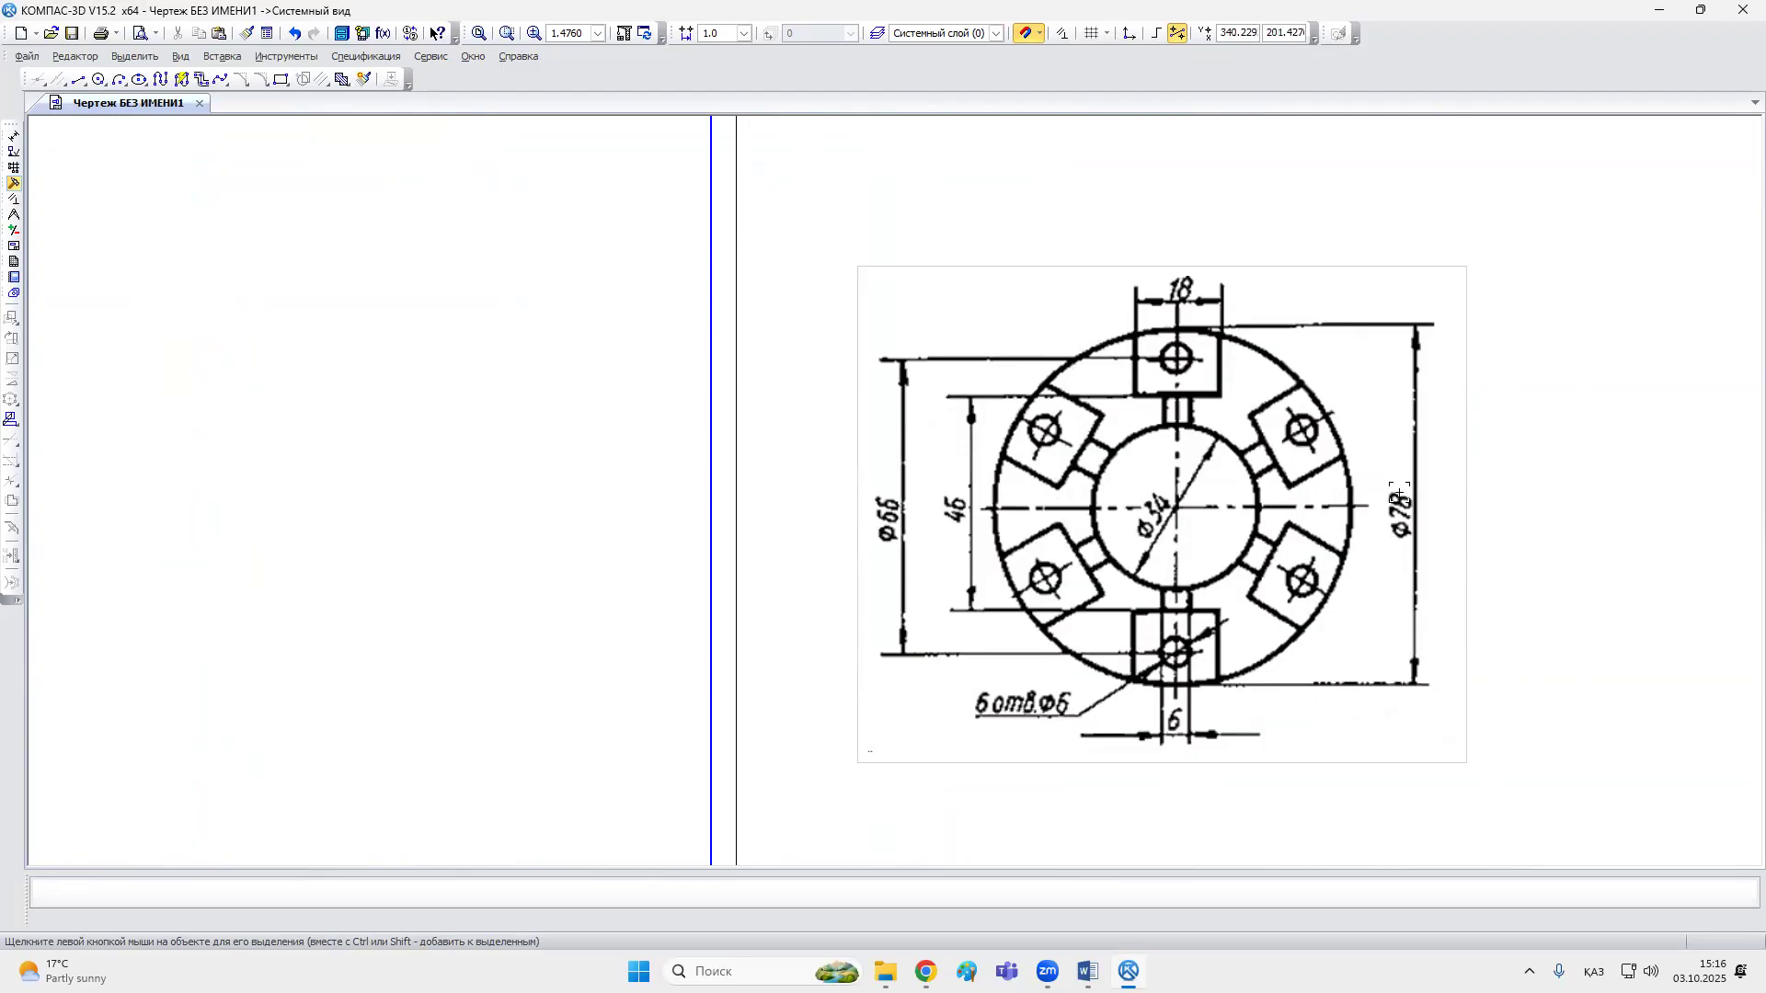
pyautogui.scroll(-1, 1419, 507)
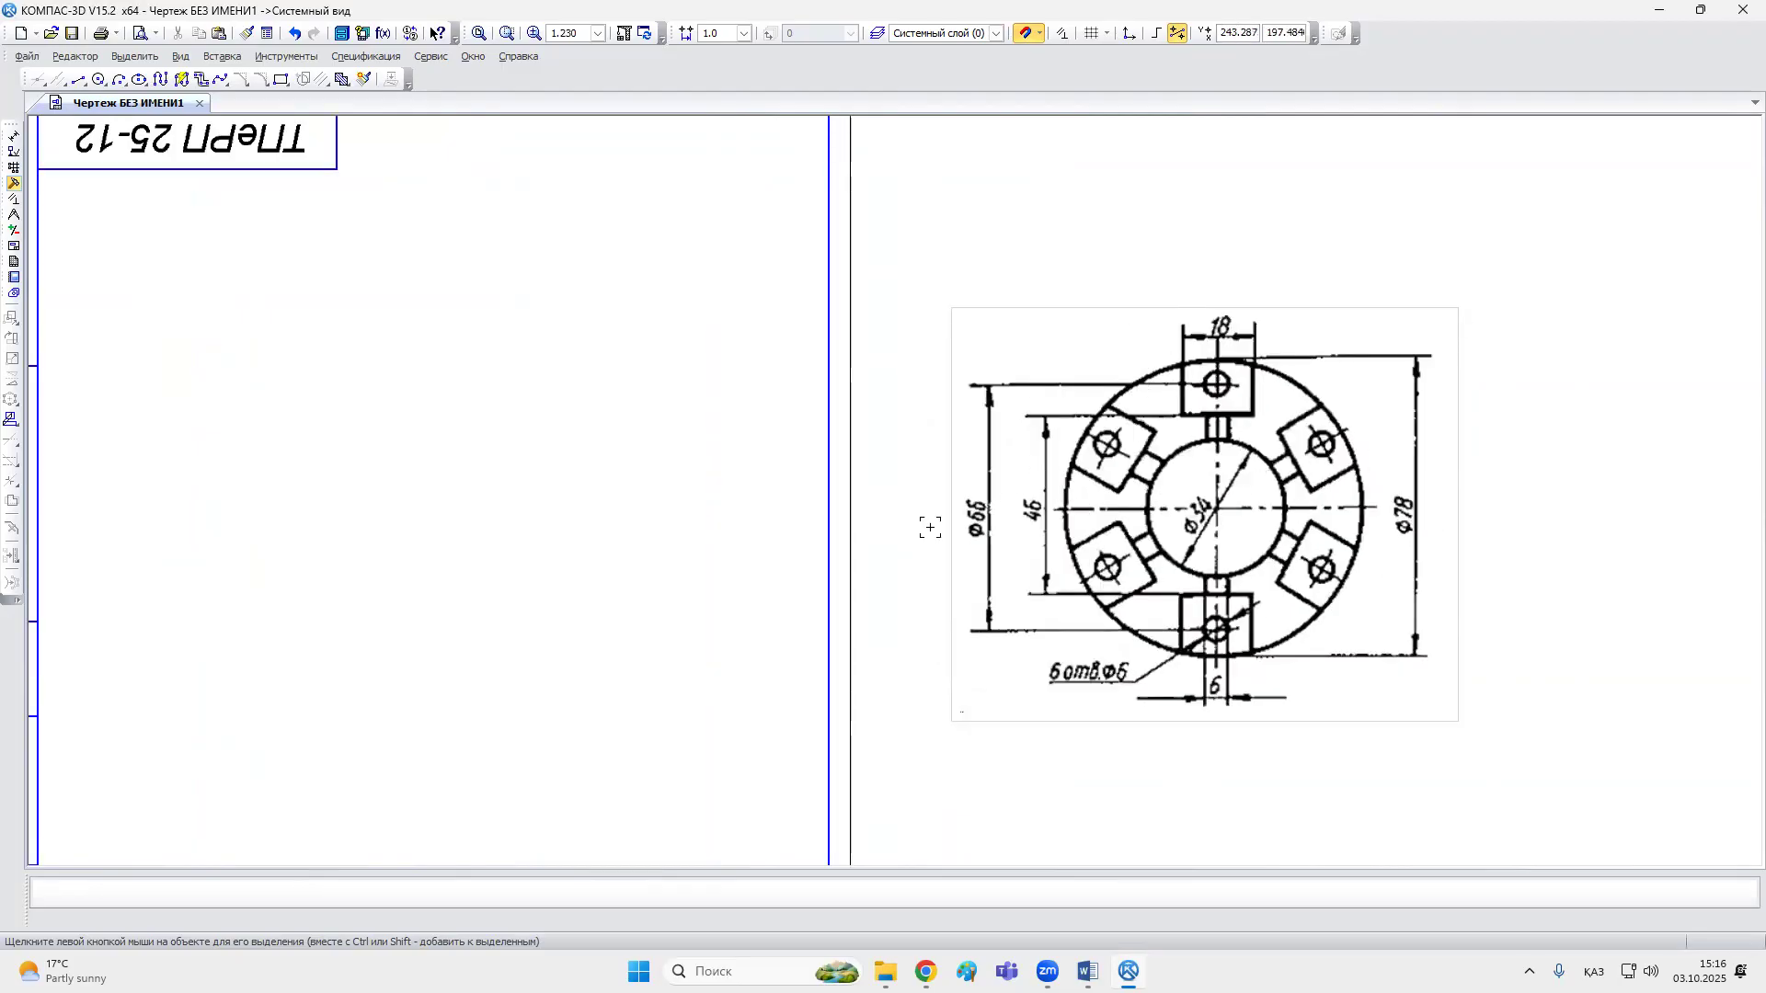
pyautogui.scroll(-3, 579, 528)
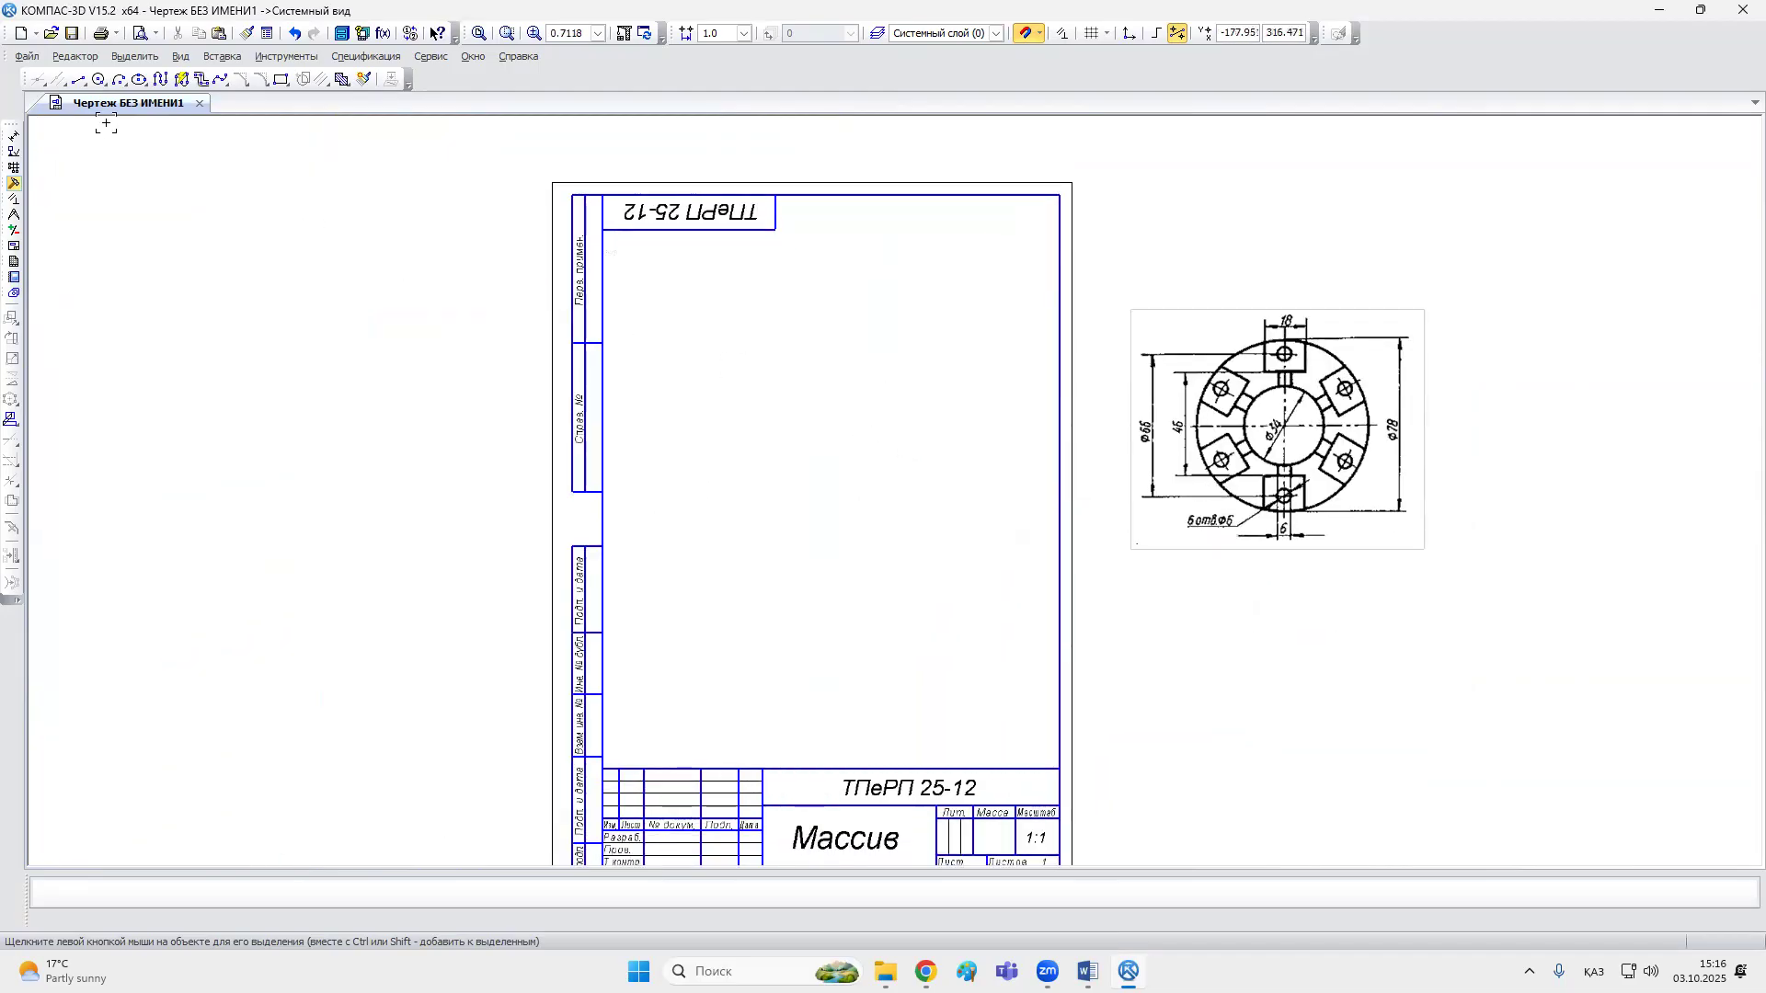
pyautogui.click(79, 79)
pyautogui.click(809, 259)
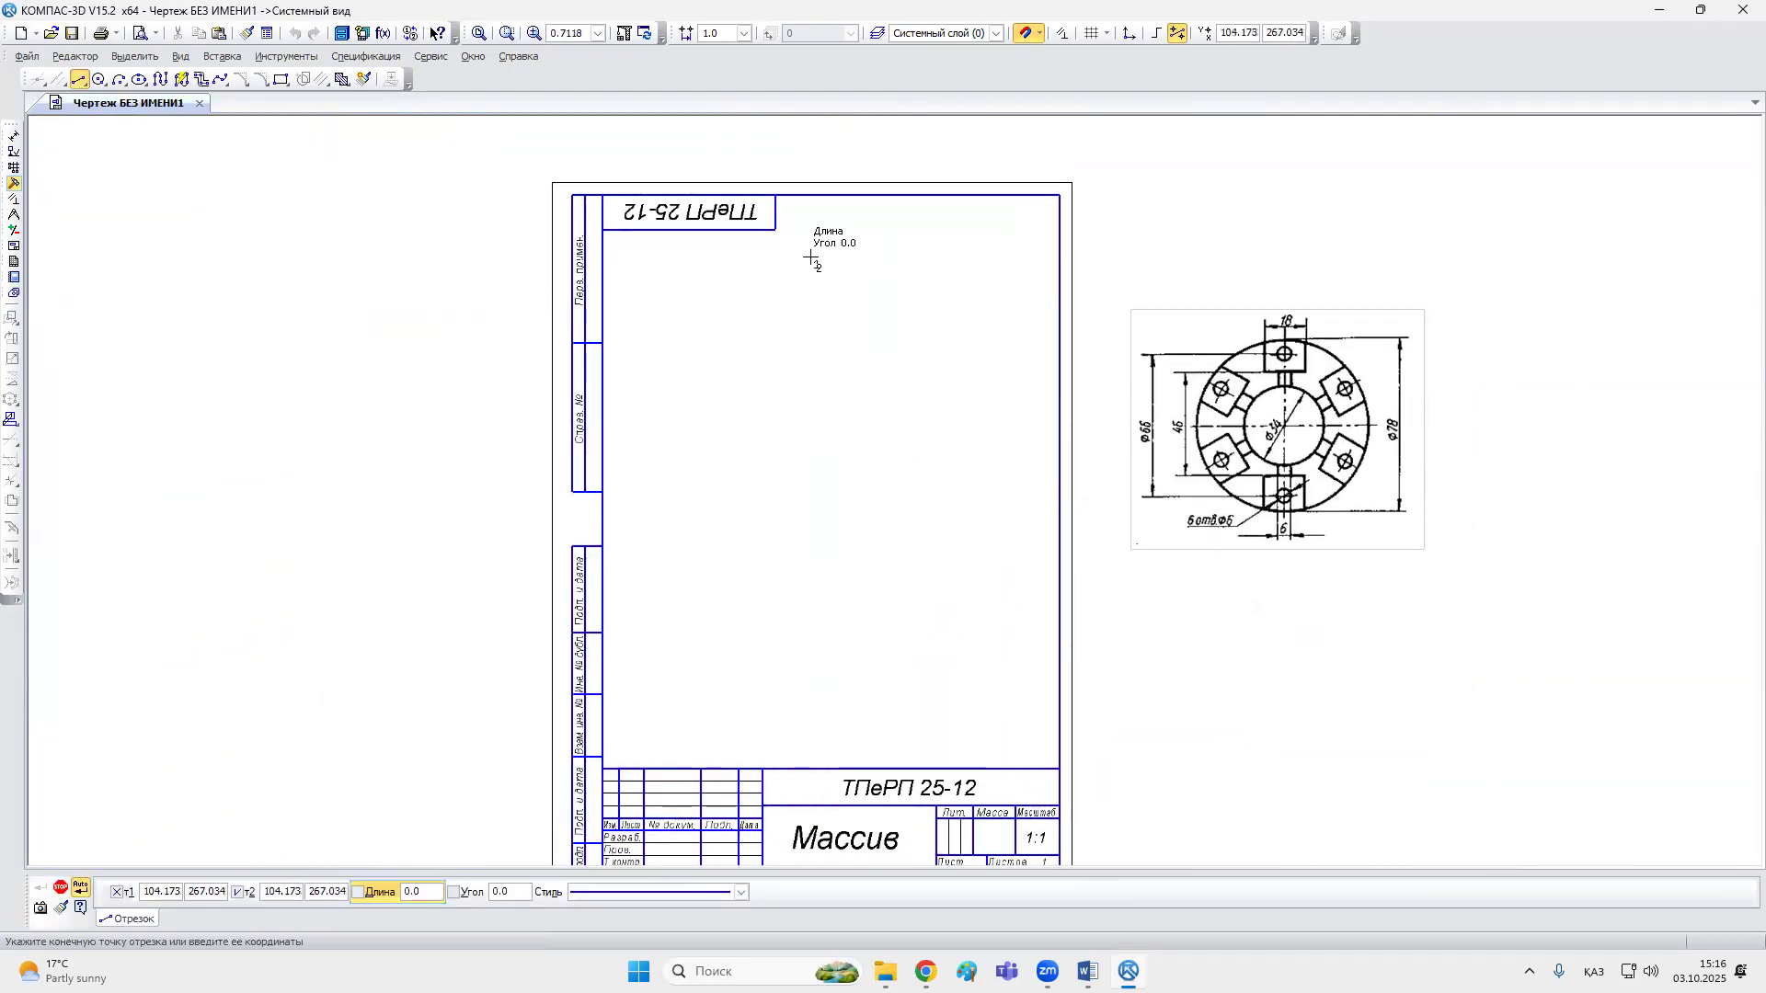
pyautogui.click(810, 596)
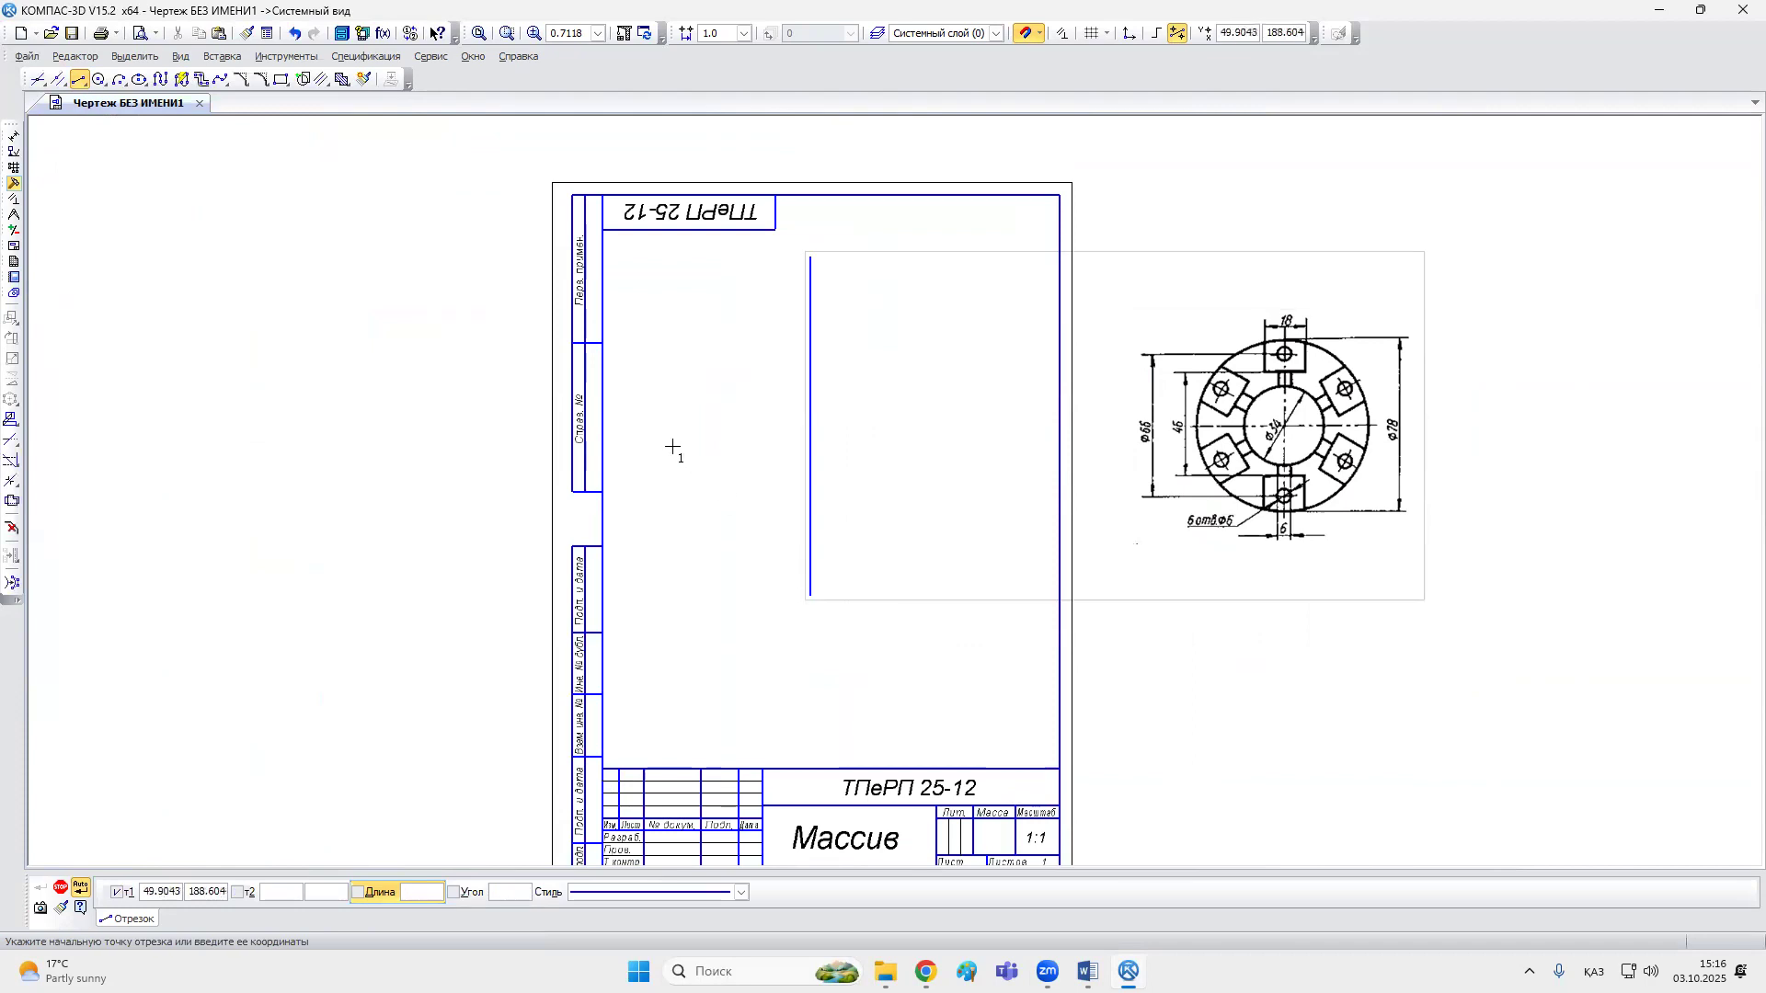
pyautogui.click(632, 427)
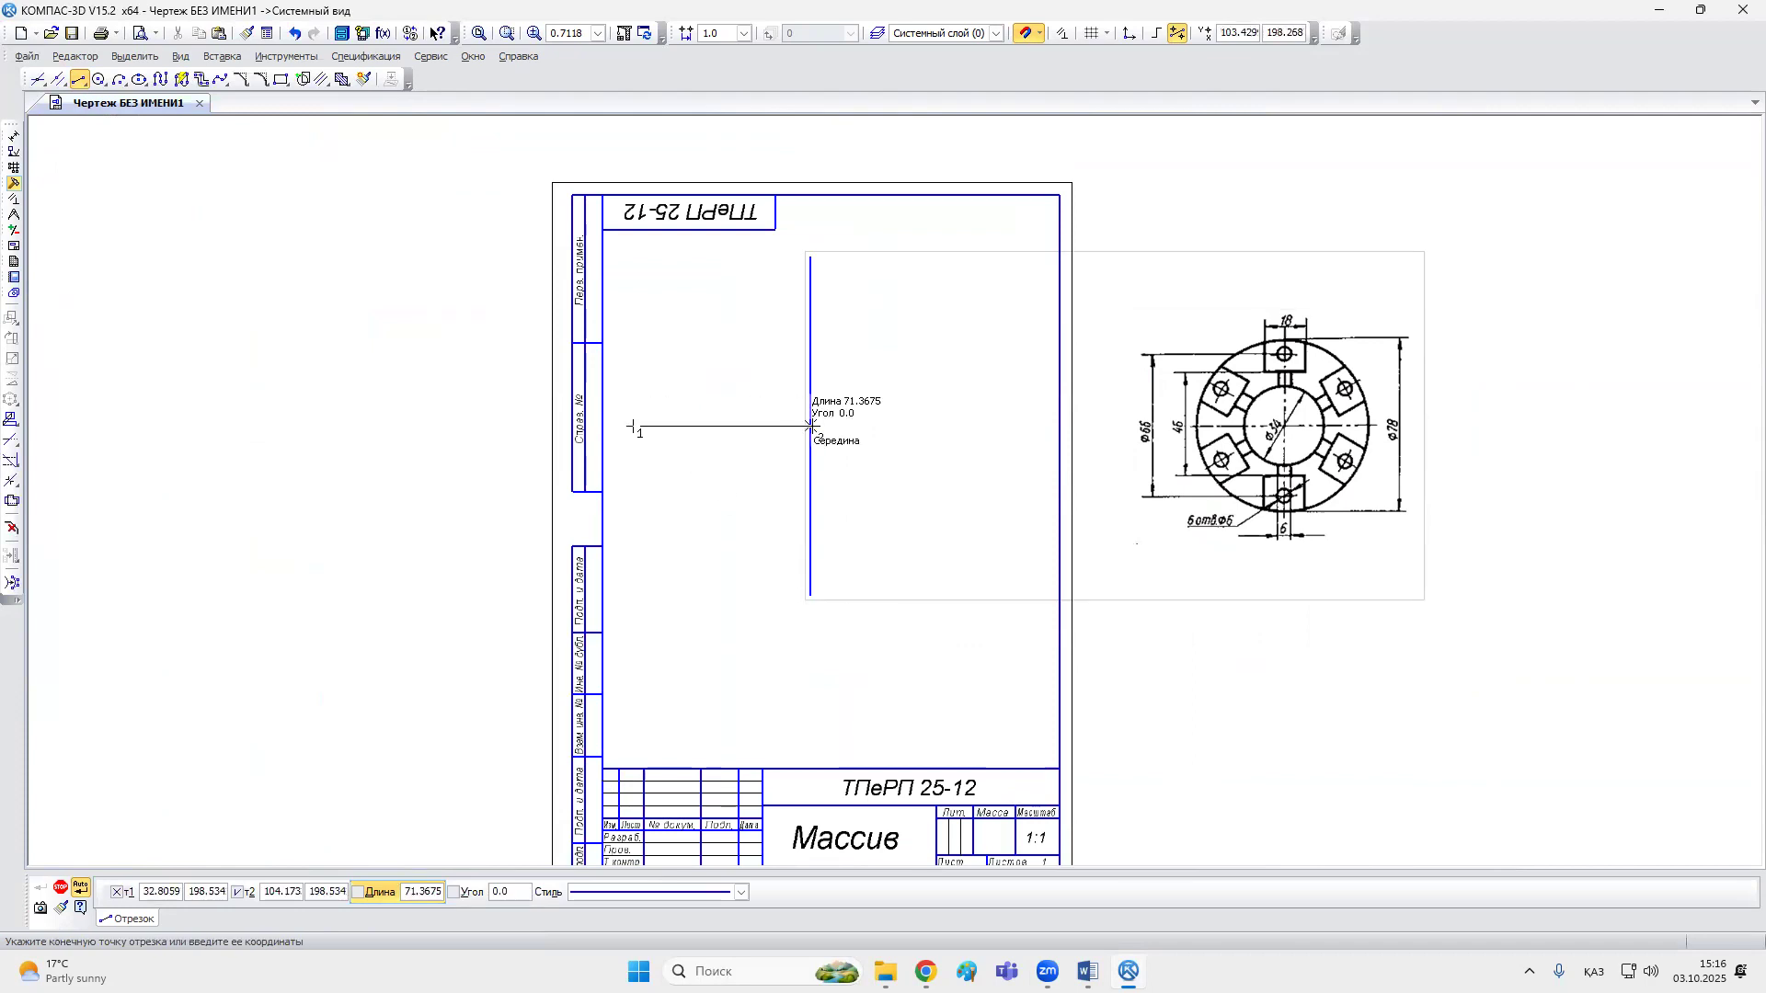
pyautogui.click(1017, 426)
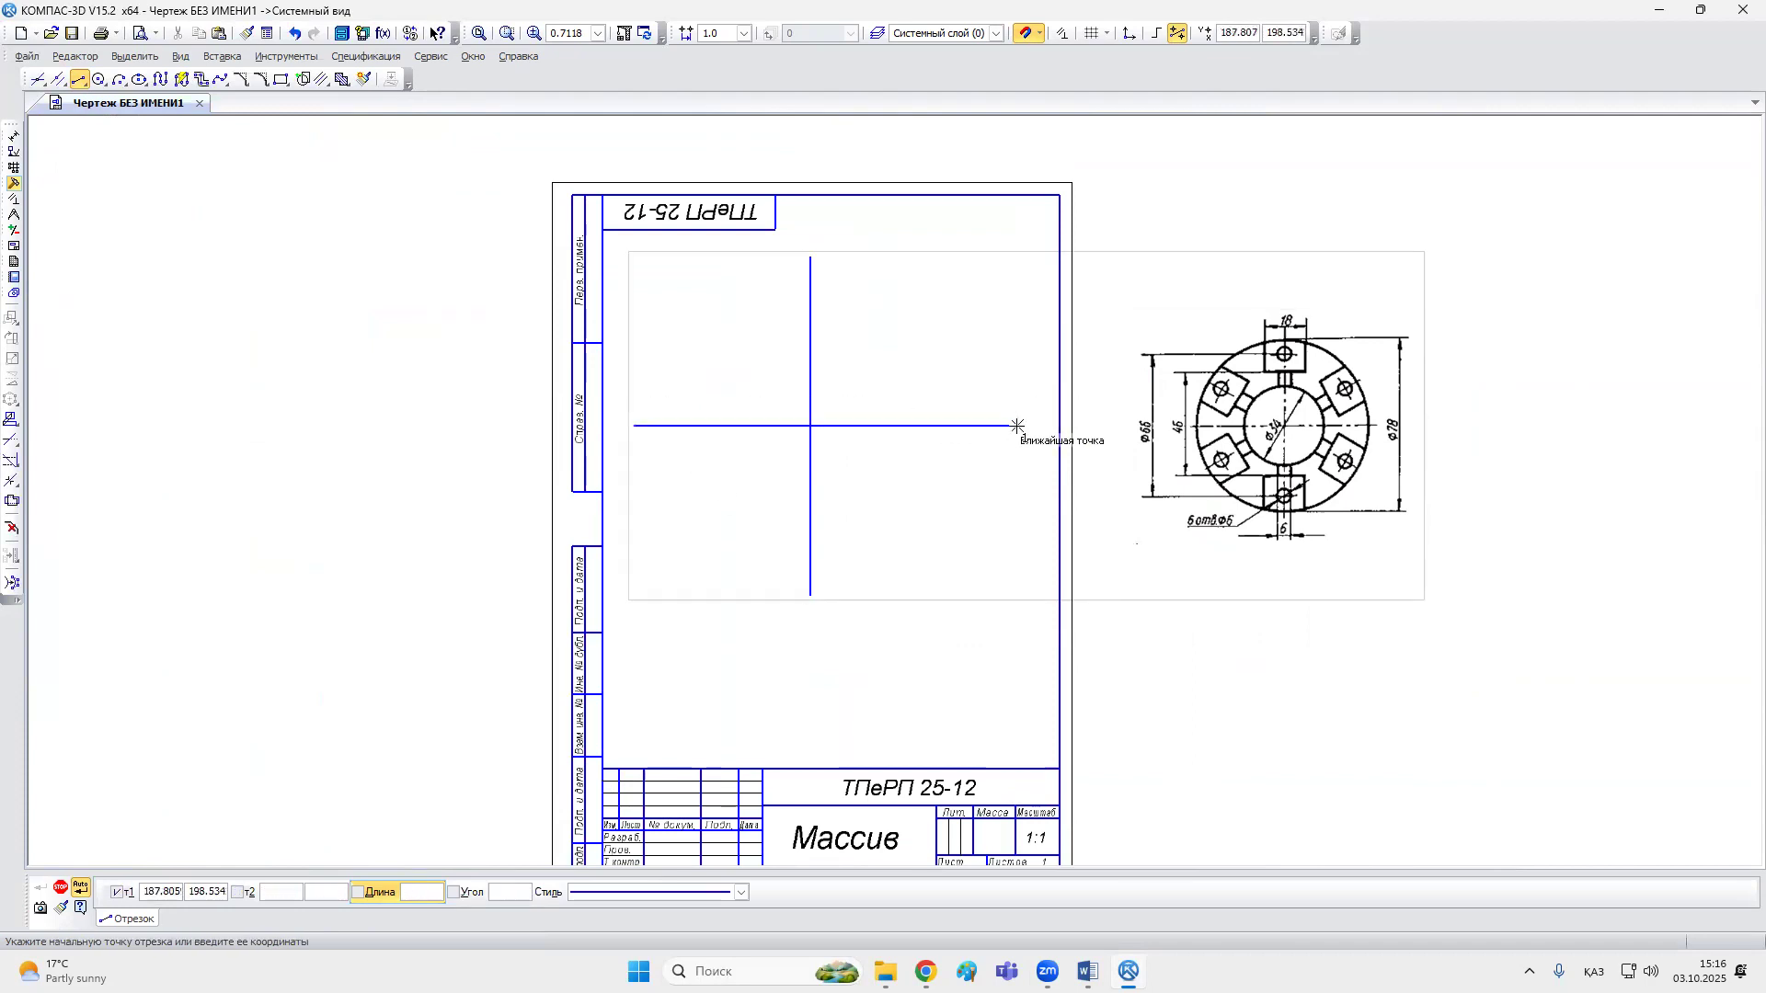
pyautogui.click(60, 889)
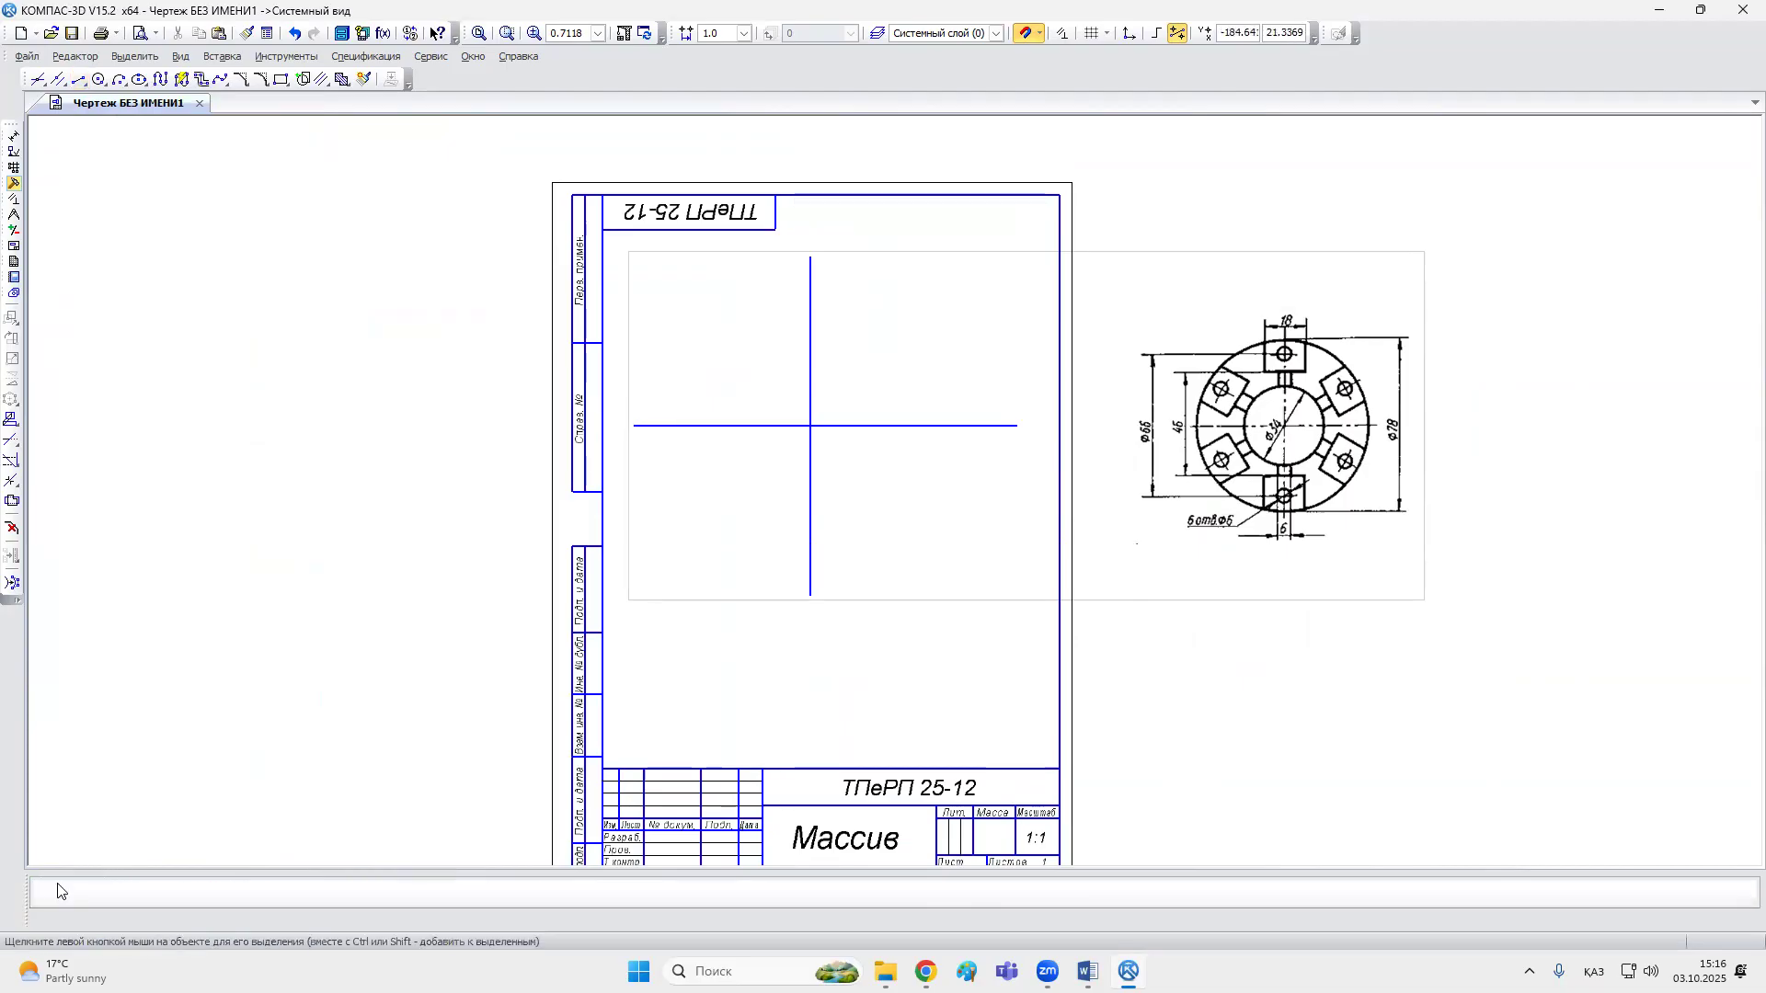
# Step: Change the line style of both crossing segments to Осевая (centre line)
pyautogui.click(810, 394)
pyautogui.keyDown('shift'); pyautogui.click(834, 426); pyautogui.keyUp('shift')
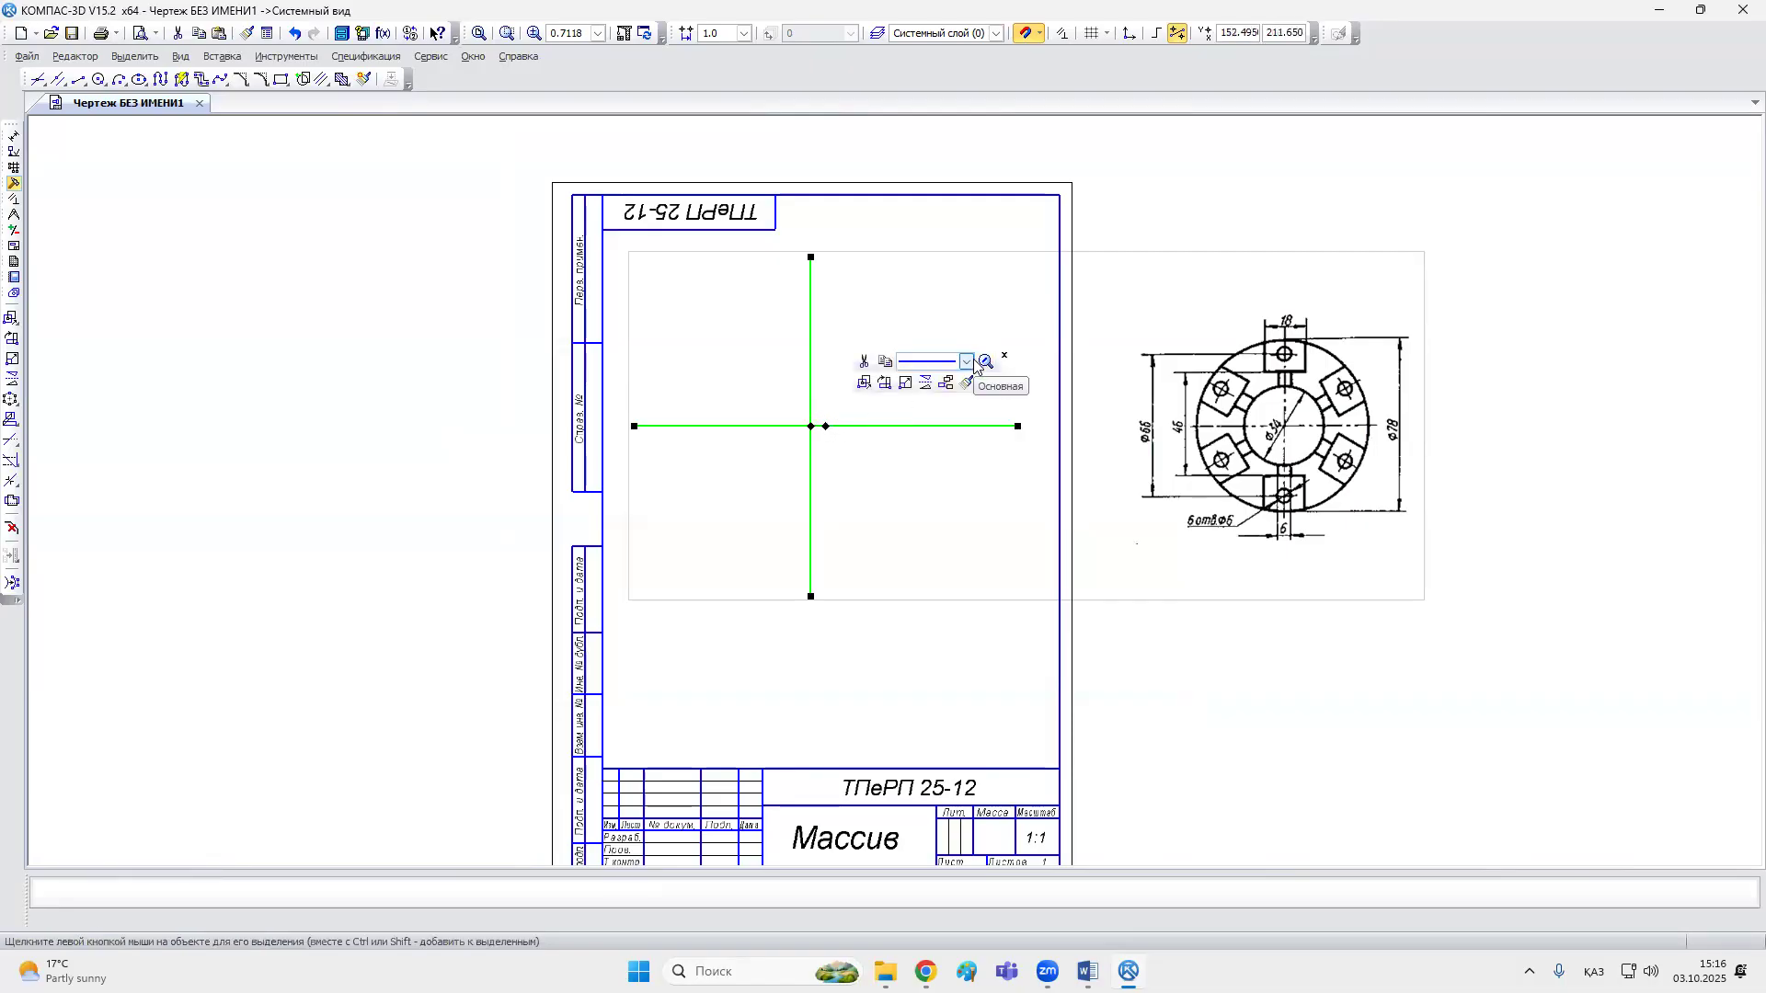
pyautogui.click(965, 361)
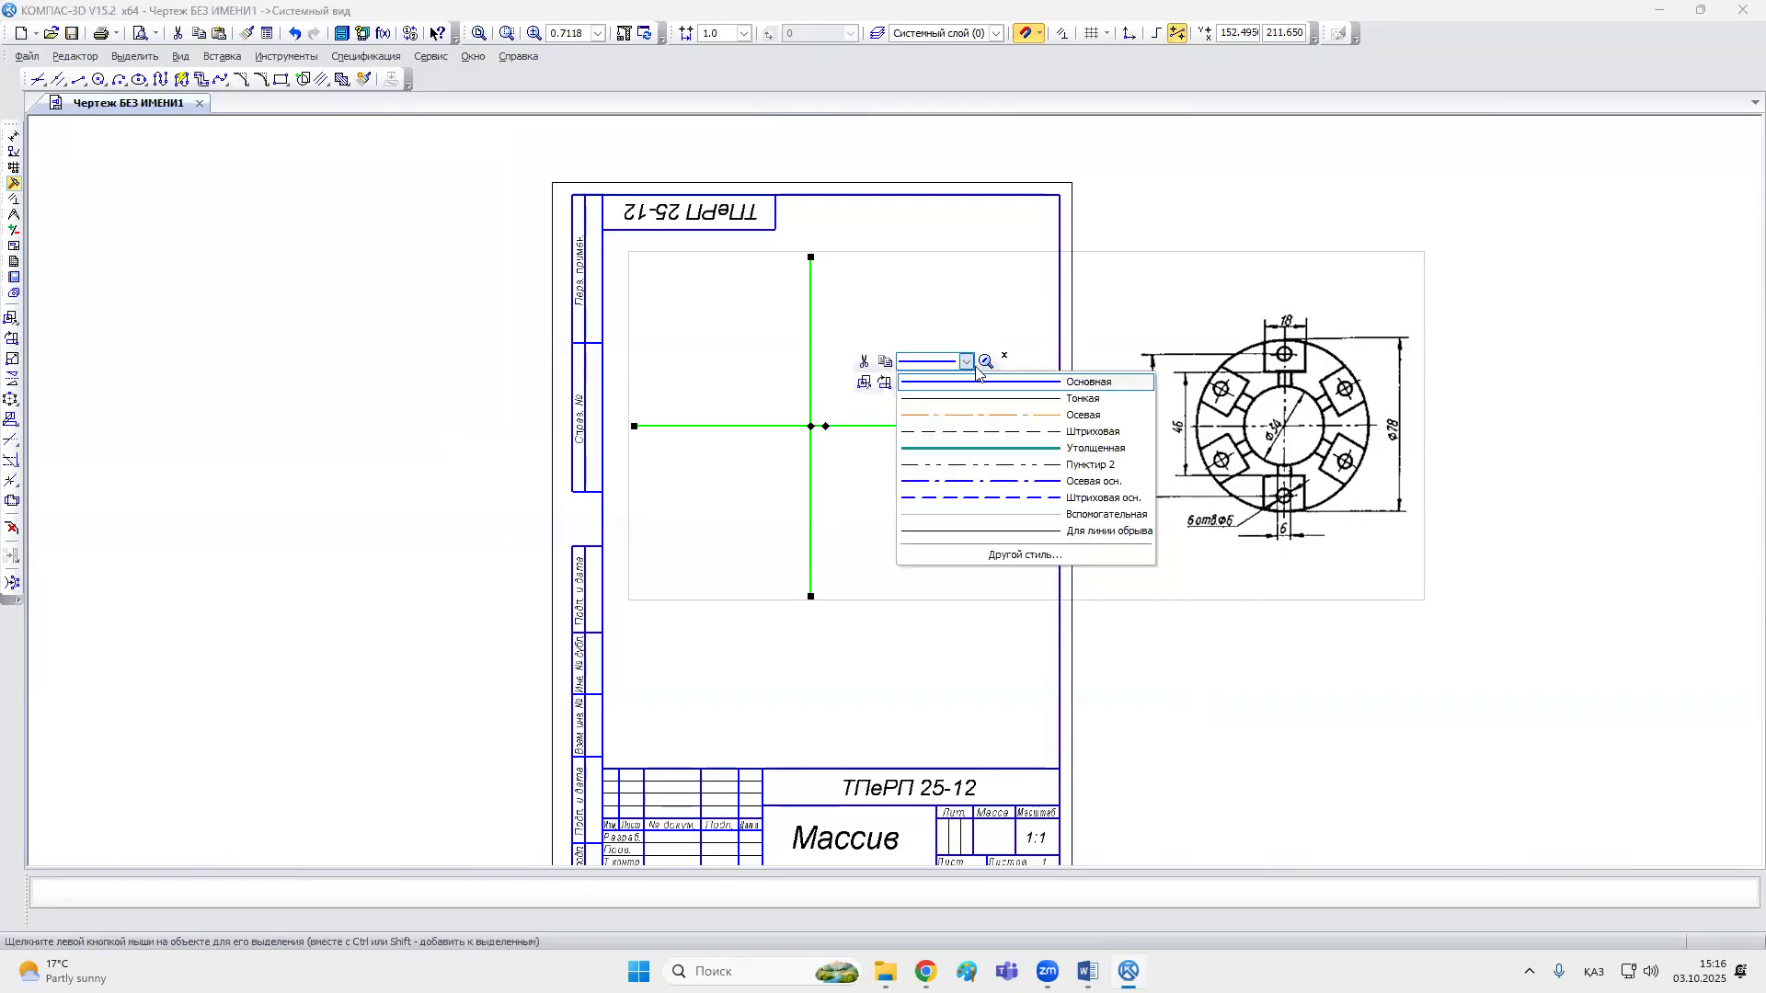
pyautogui.click(1009, 409)
pyautogui.click(859, 402)
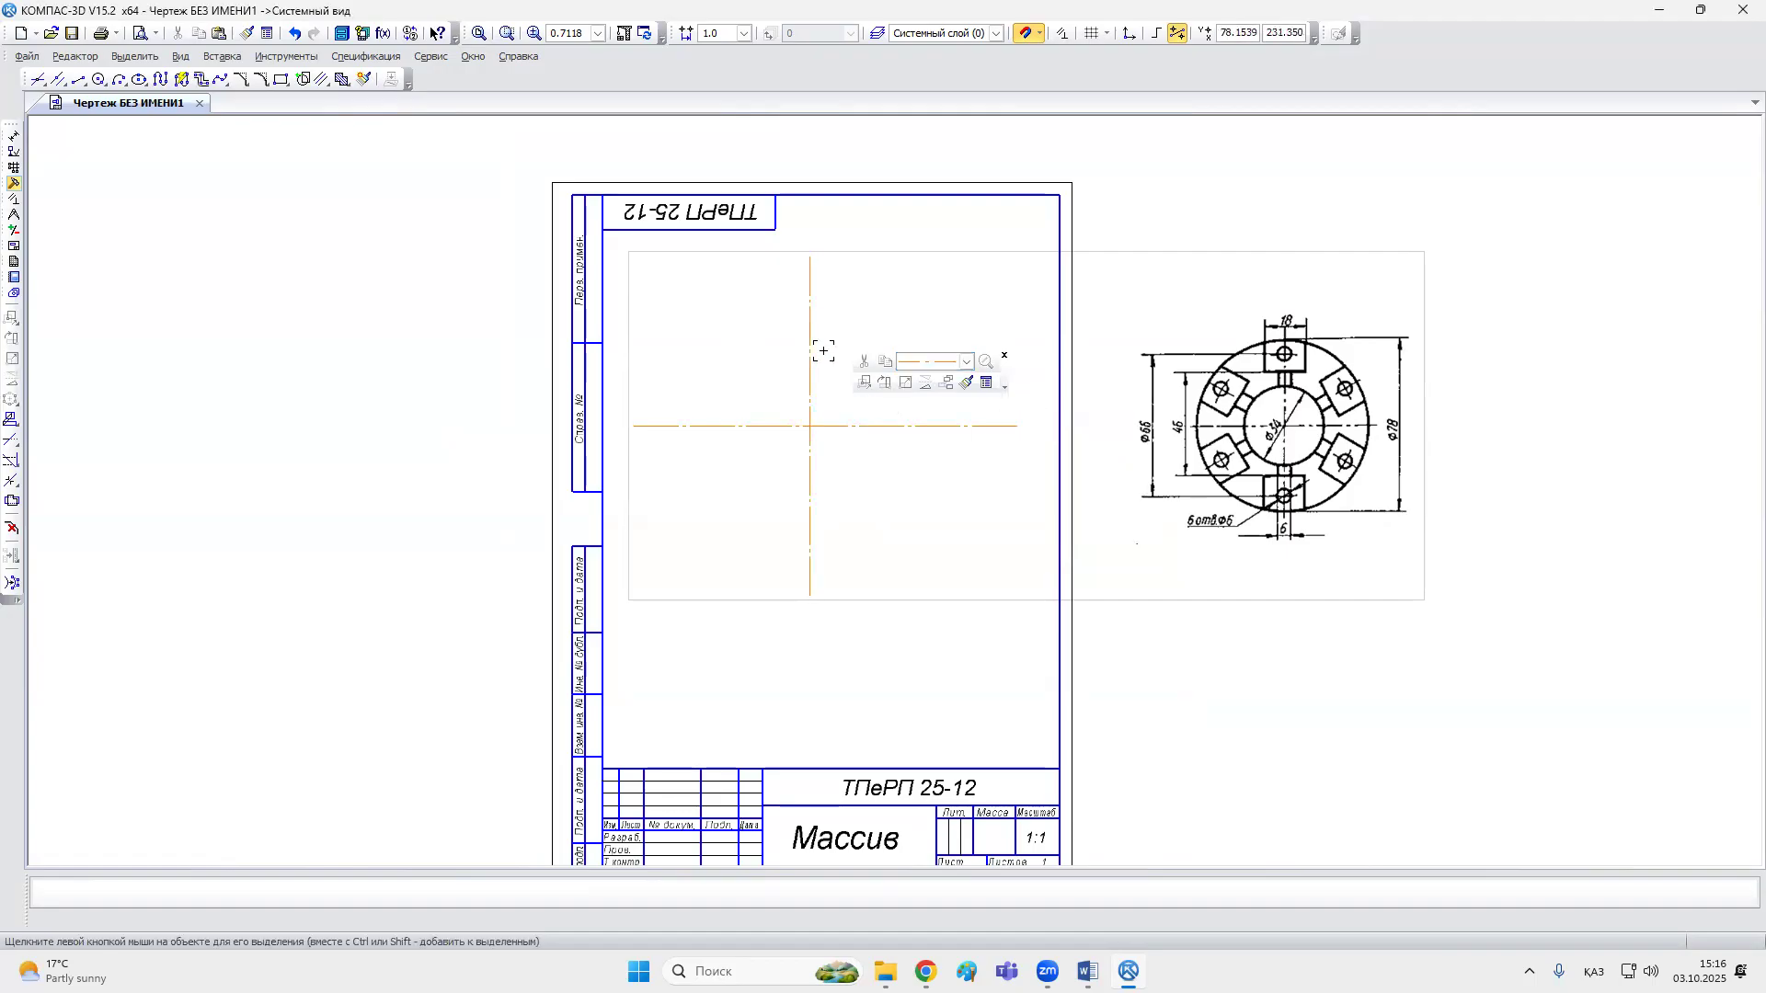
pyautogui.click(1005, 355)
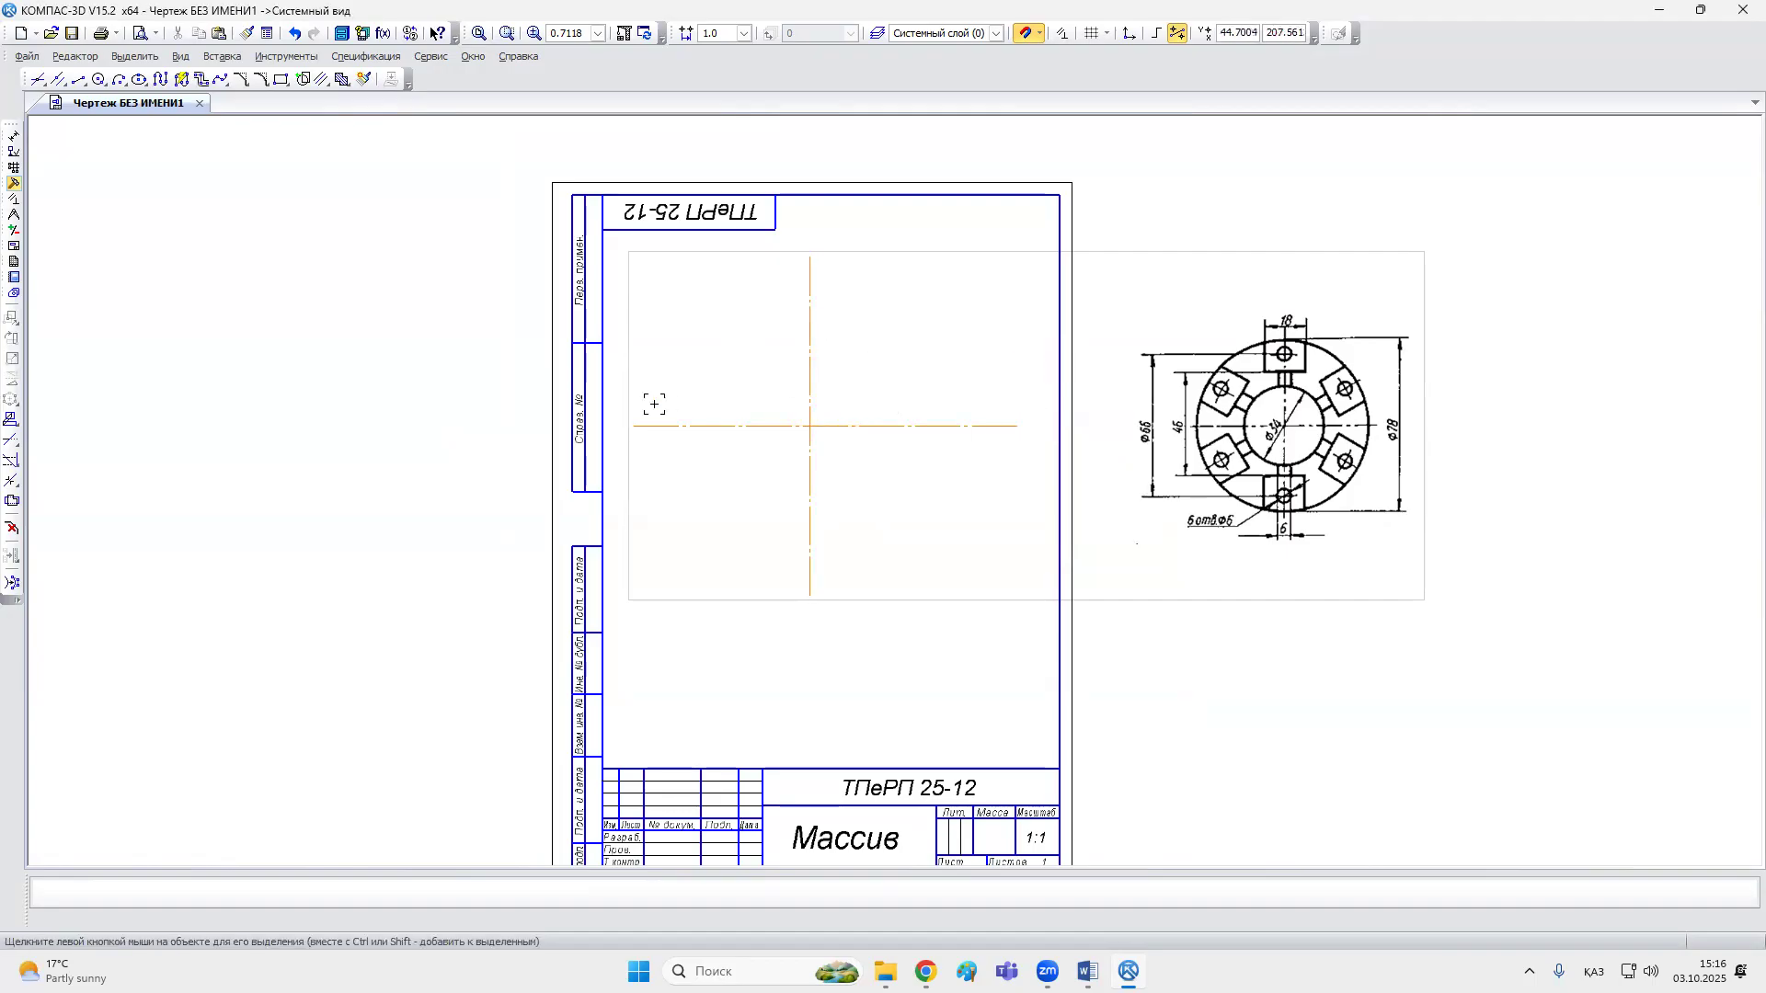
# Step: Draw a circle of diameter 78 mm centred on the intersection of the centre lines
pyautogui.click(100, 80)
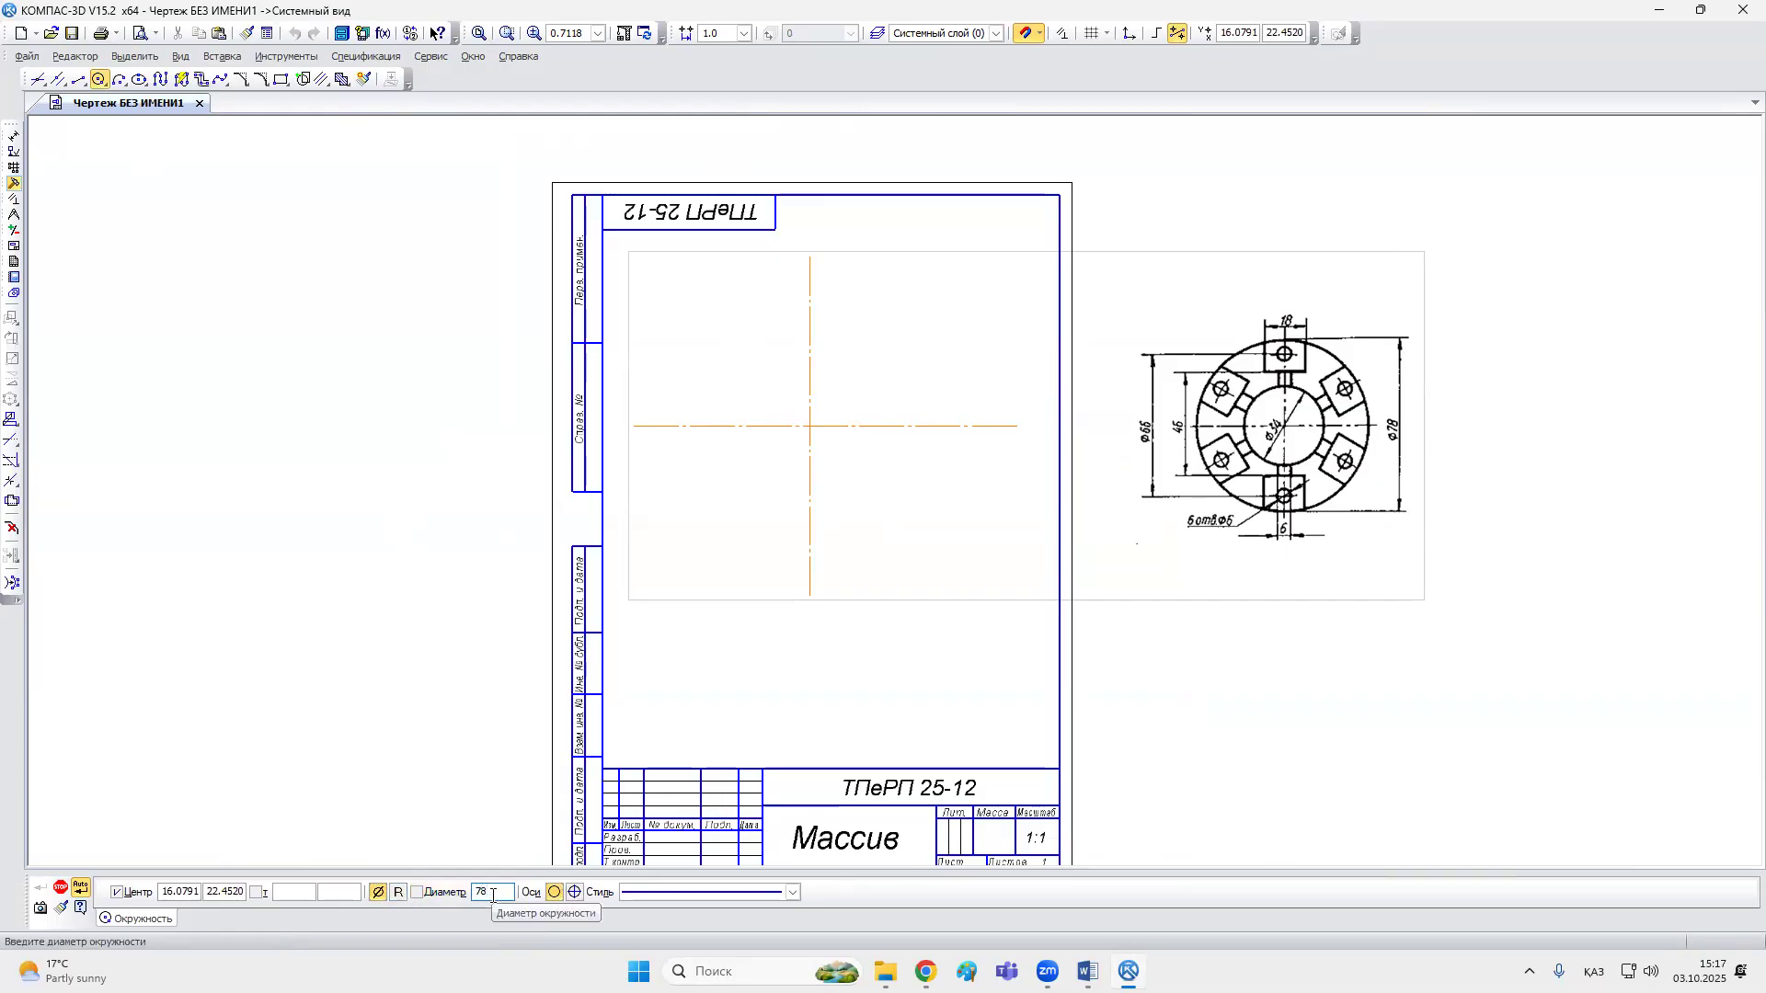
pyautogui.click(492, 895)
pyautogui.write('78')
pyautogui.press('Return')
pyautogui.scroll(2, 813, 428)
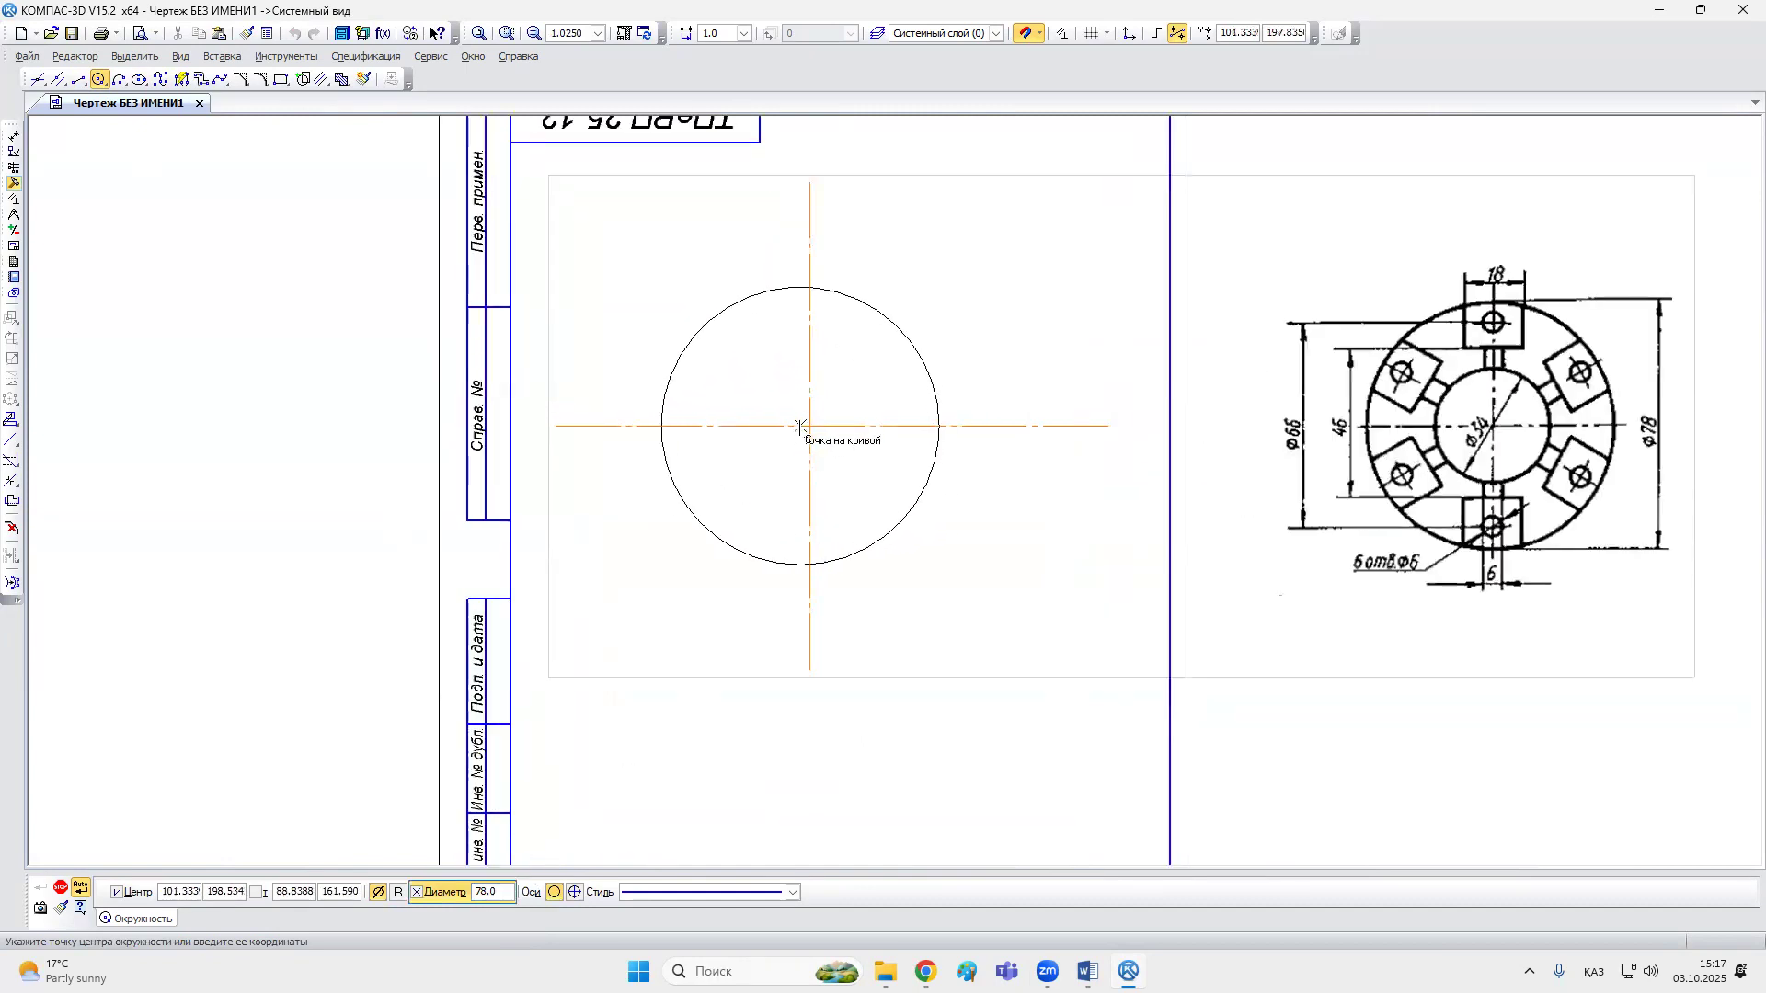
pyautogui.click(809, 426)
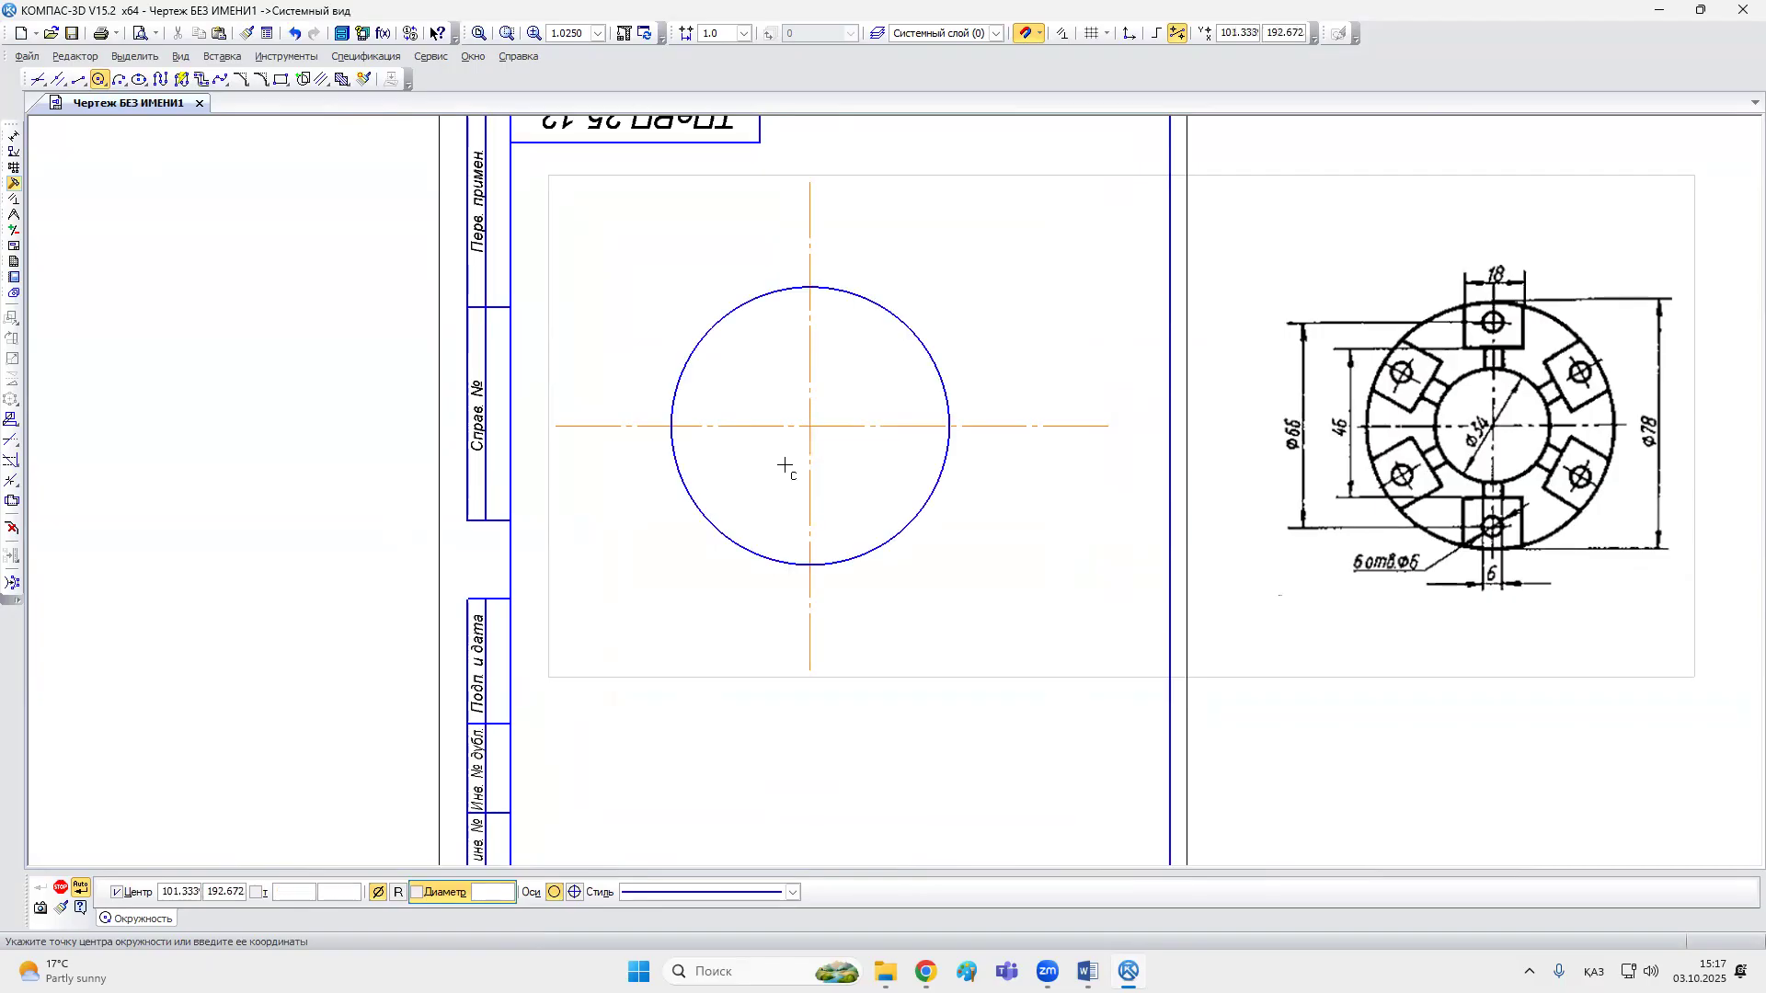
pyautogui.press('Escape')
# Step: Construct a horizontal auxiliary line through the centre of the circle
pyautogui.moveTo(1455, 494); pyautogui.dragTo(1302, 491, button='middle')
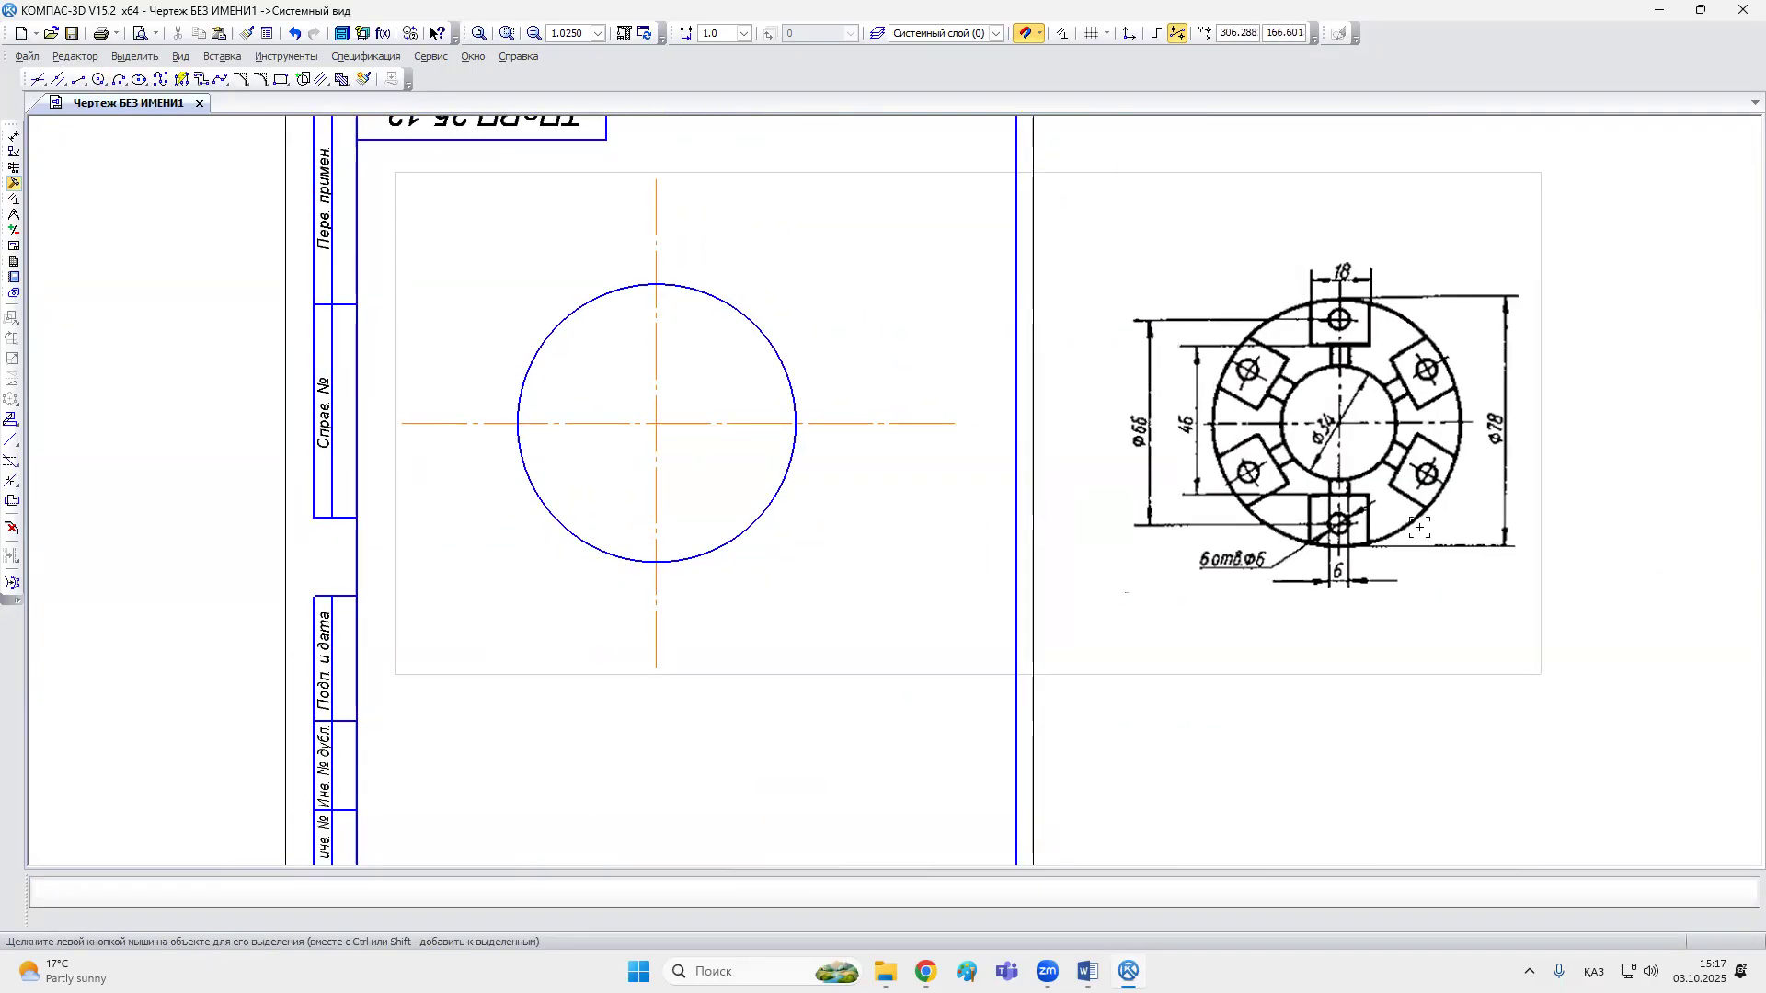
pyautogui.scroll(3, 1210, 371)
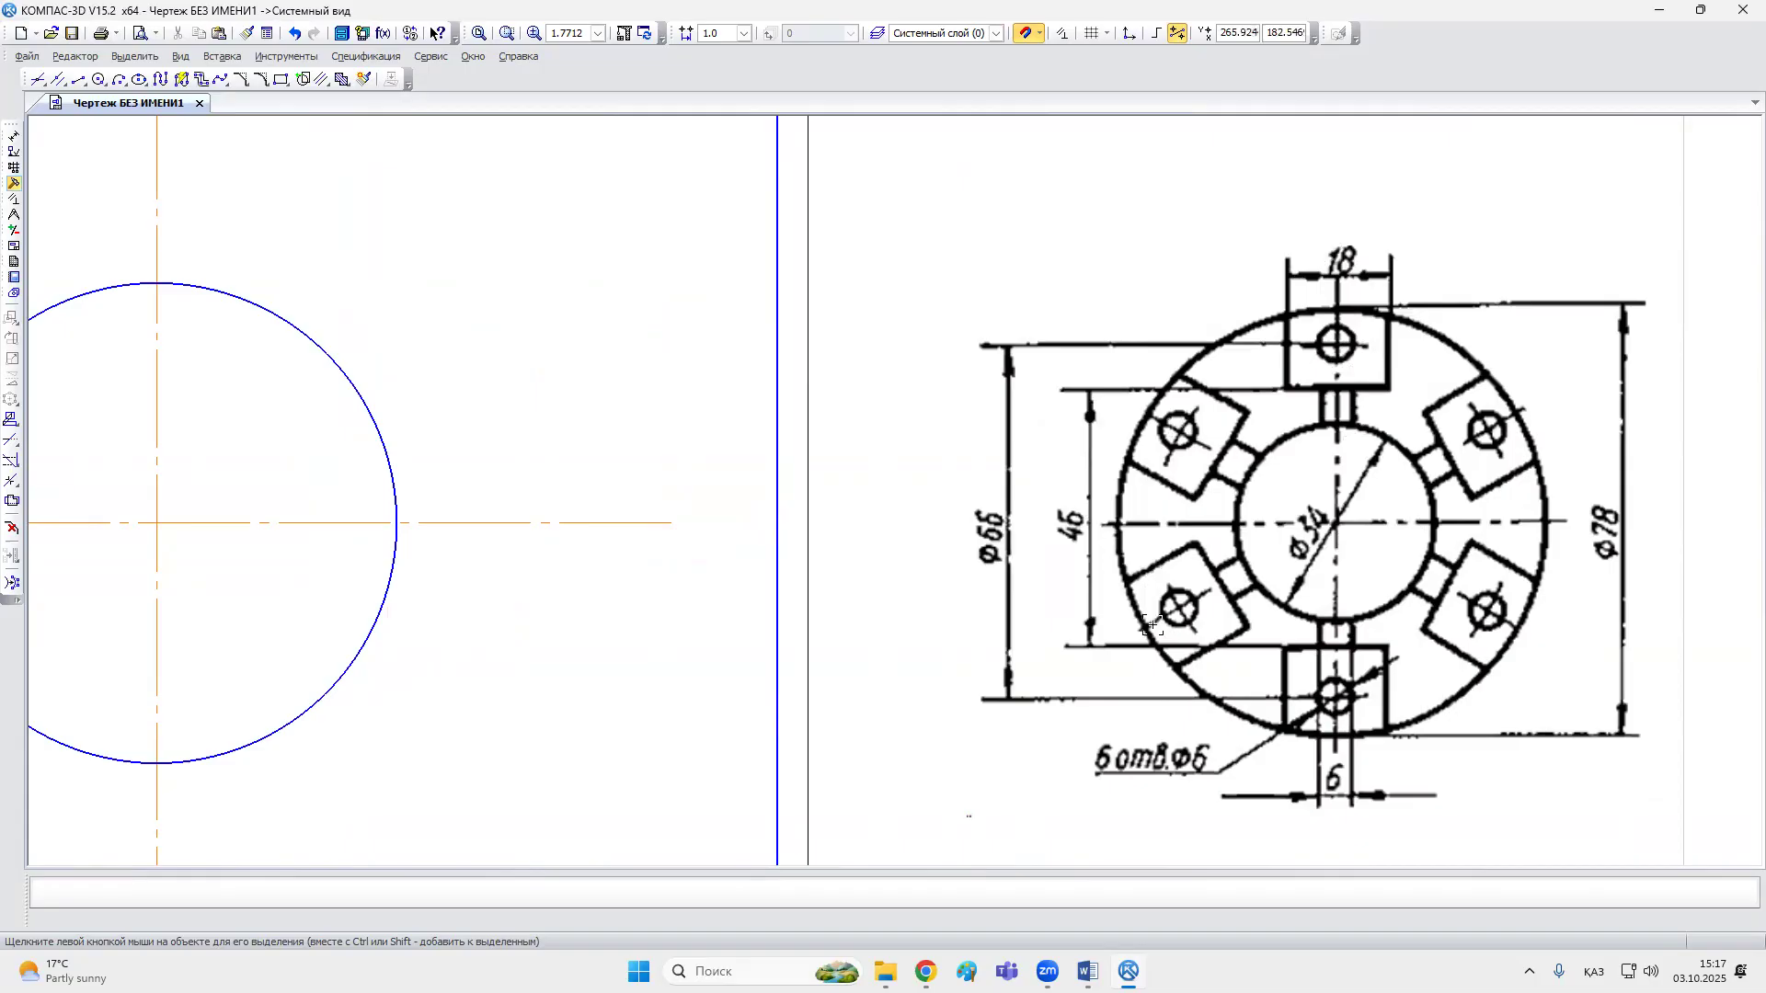
pyautogui.scroll(-4, 1161, 605)
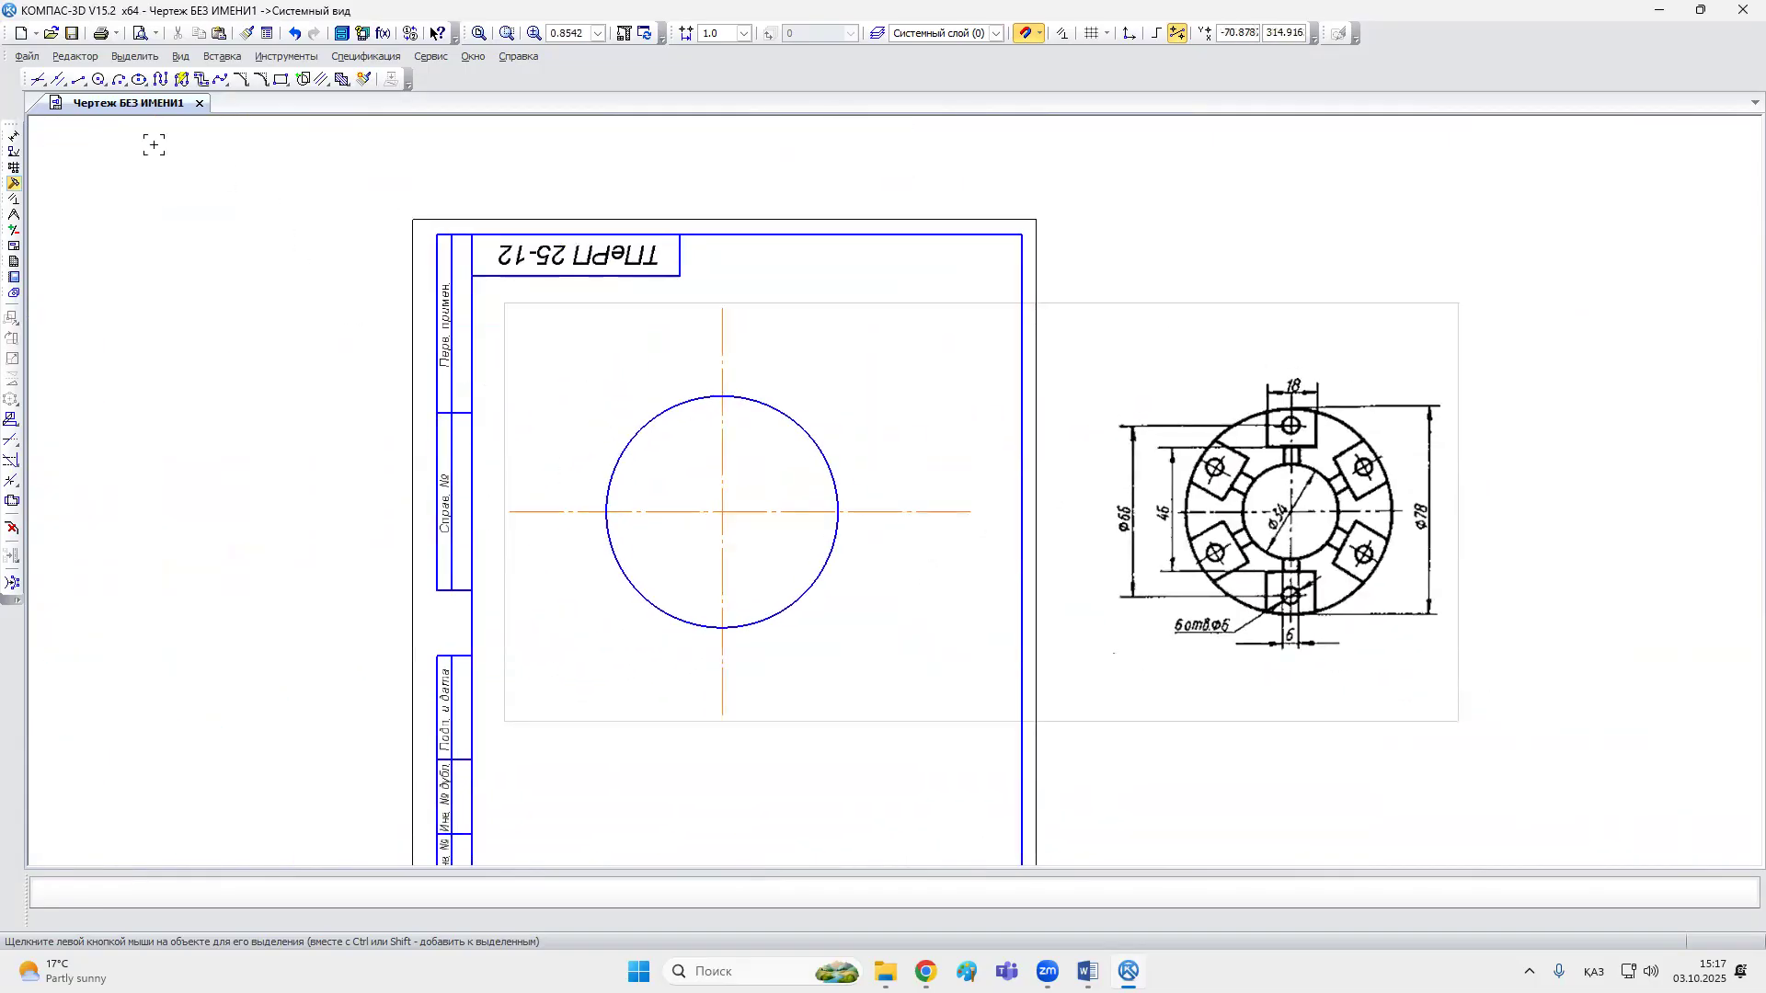
pyautogui.click(55, 81)
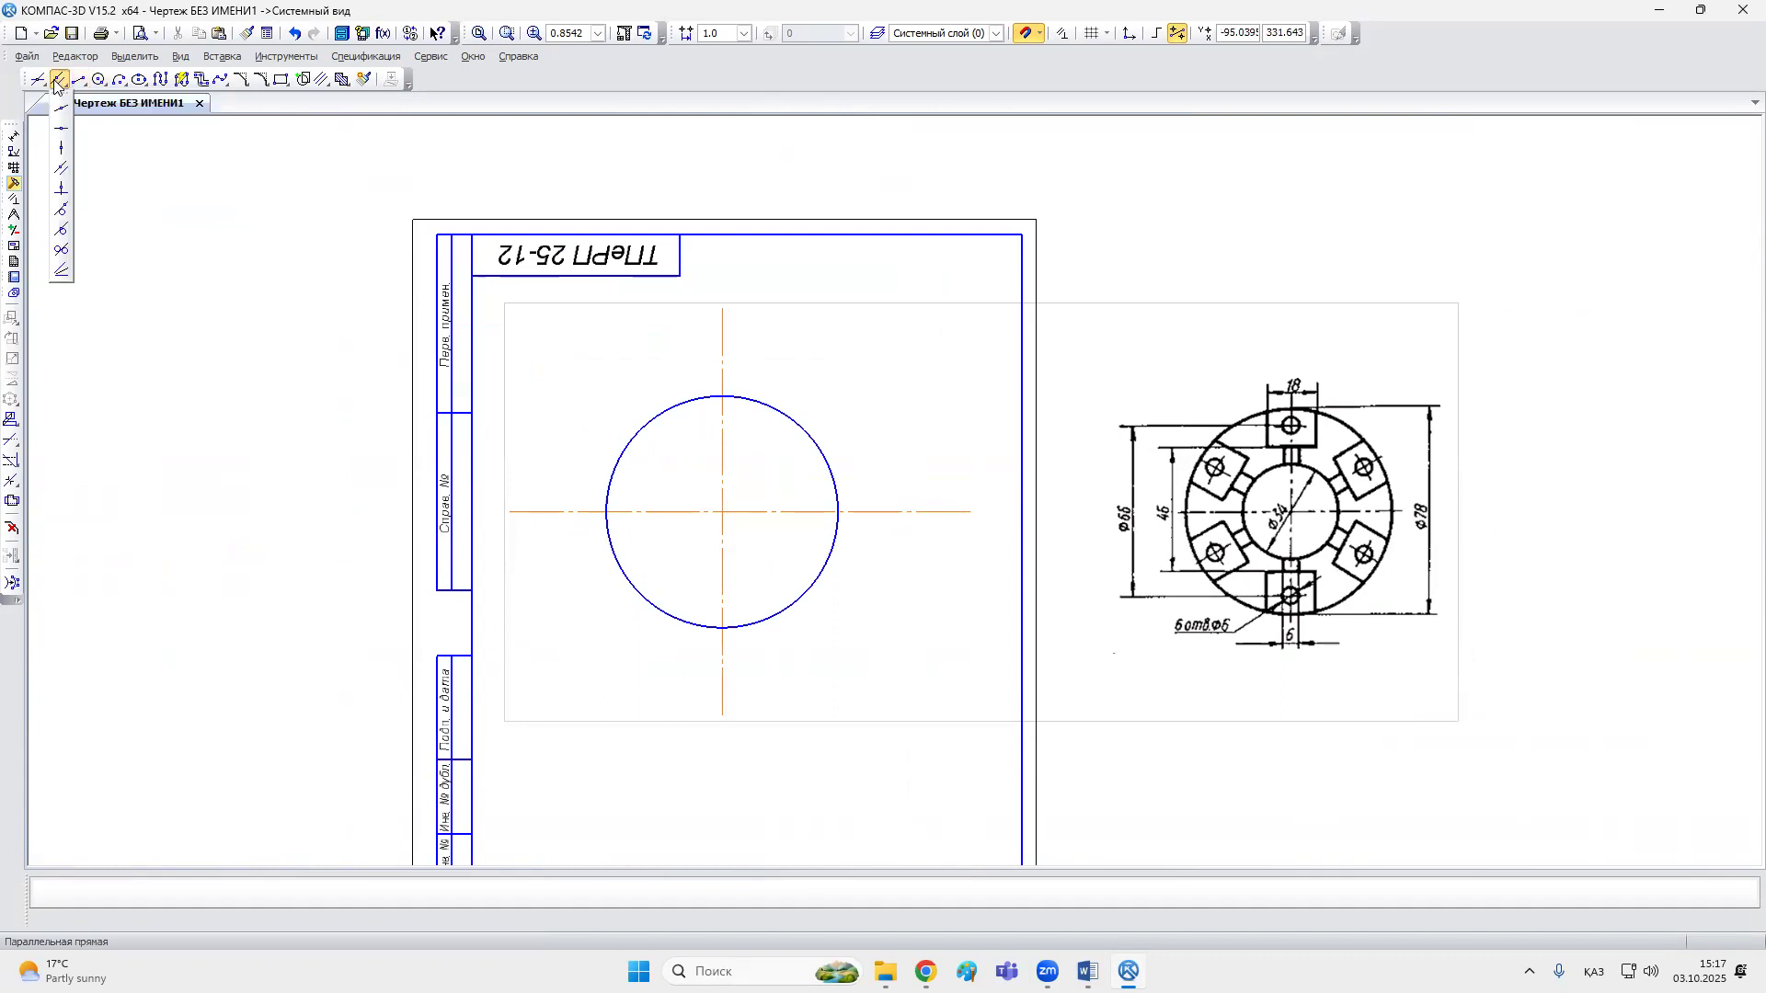
pyautogui.click(60, 130)
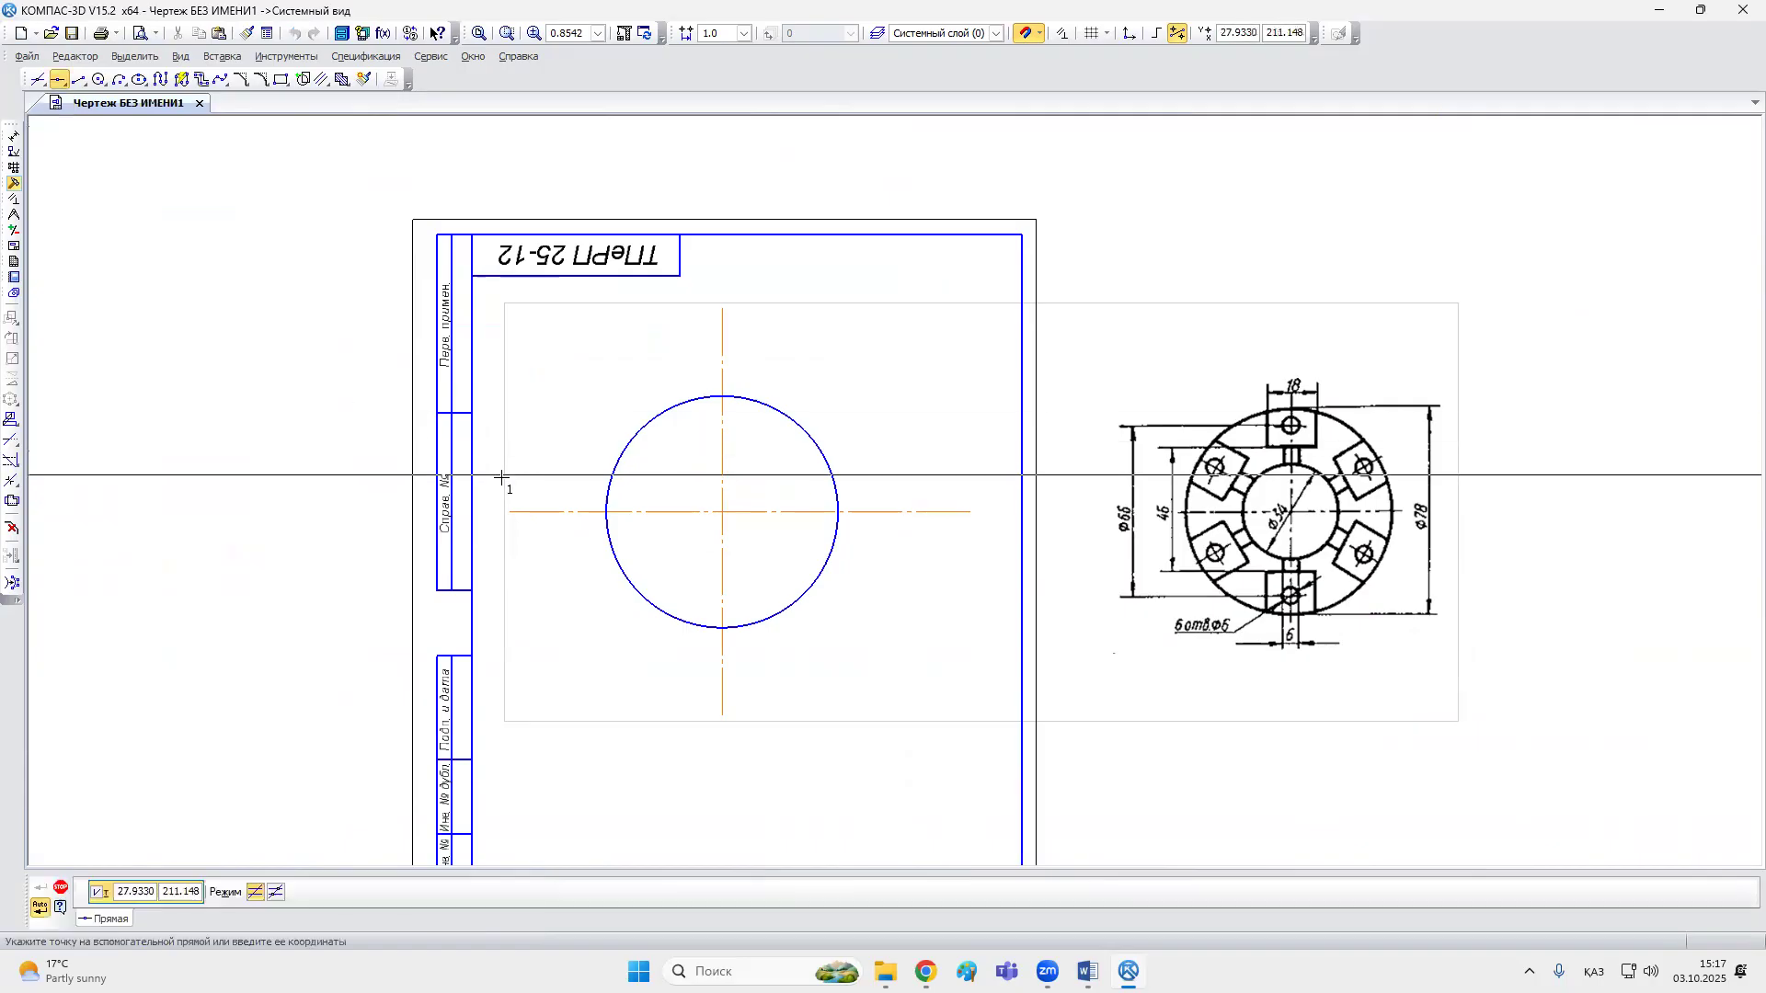
pyautogui.click(723, 511)
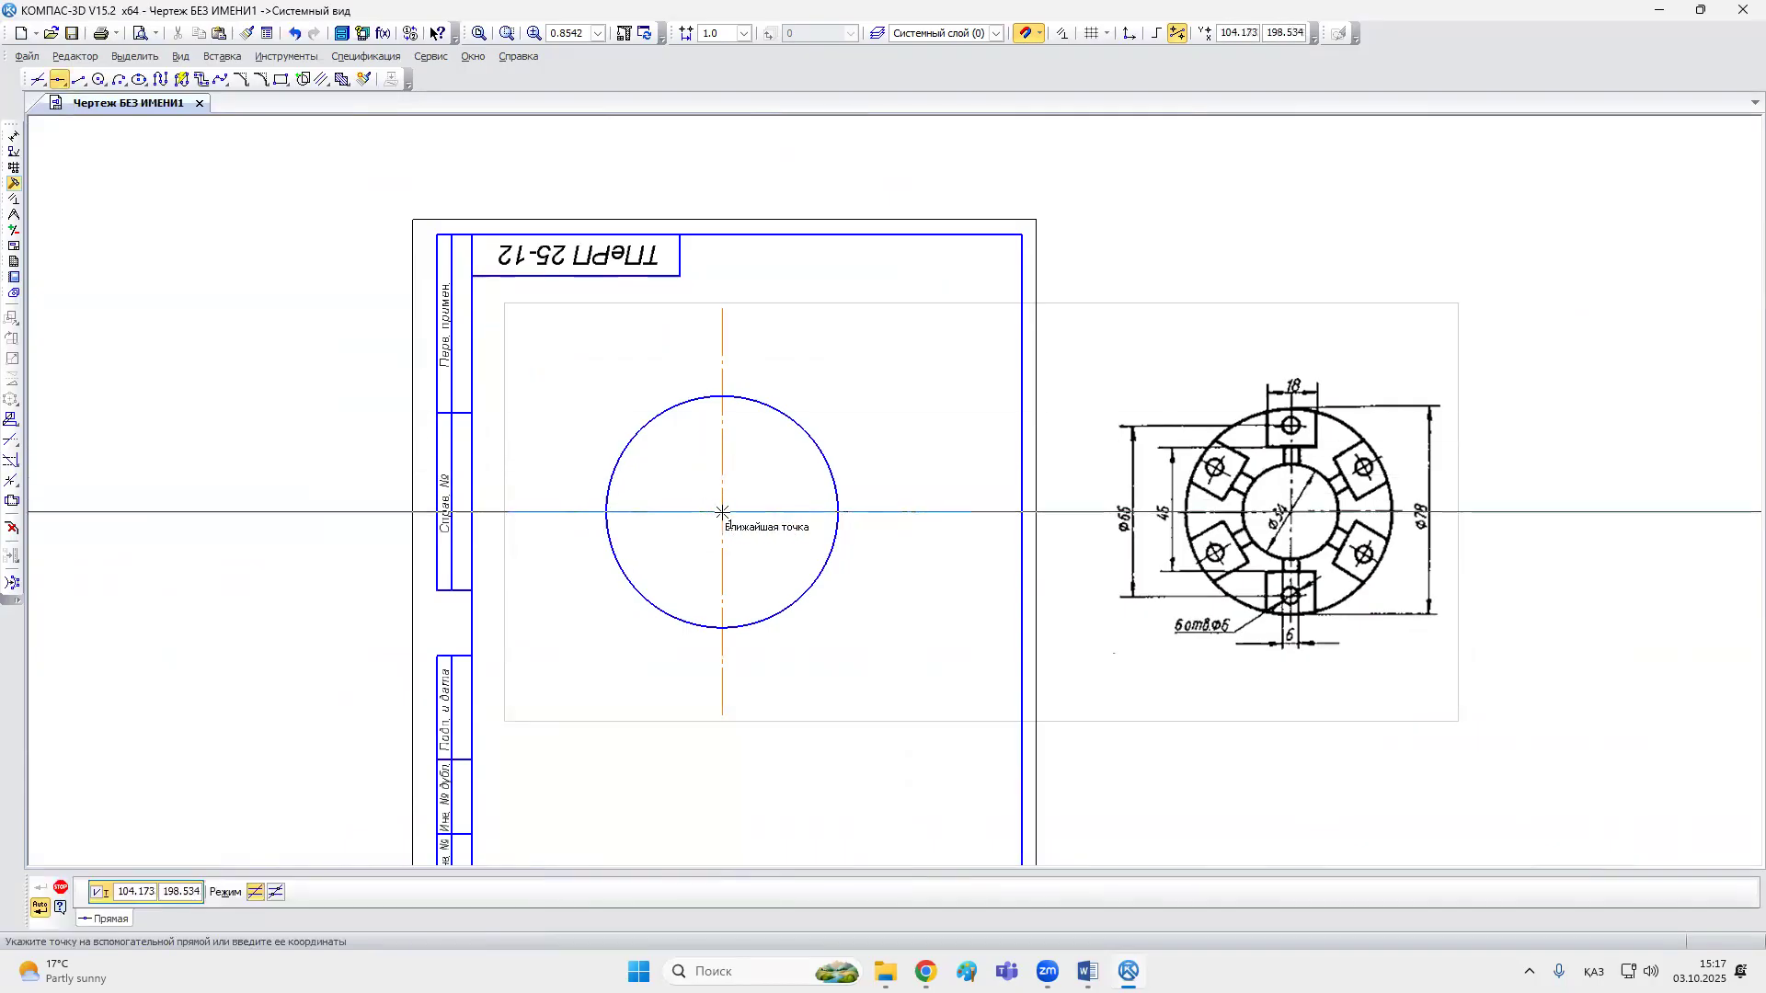
pyautogui.press('Escape')
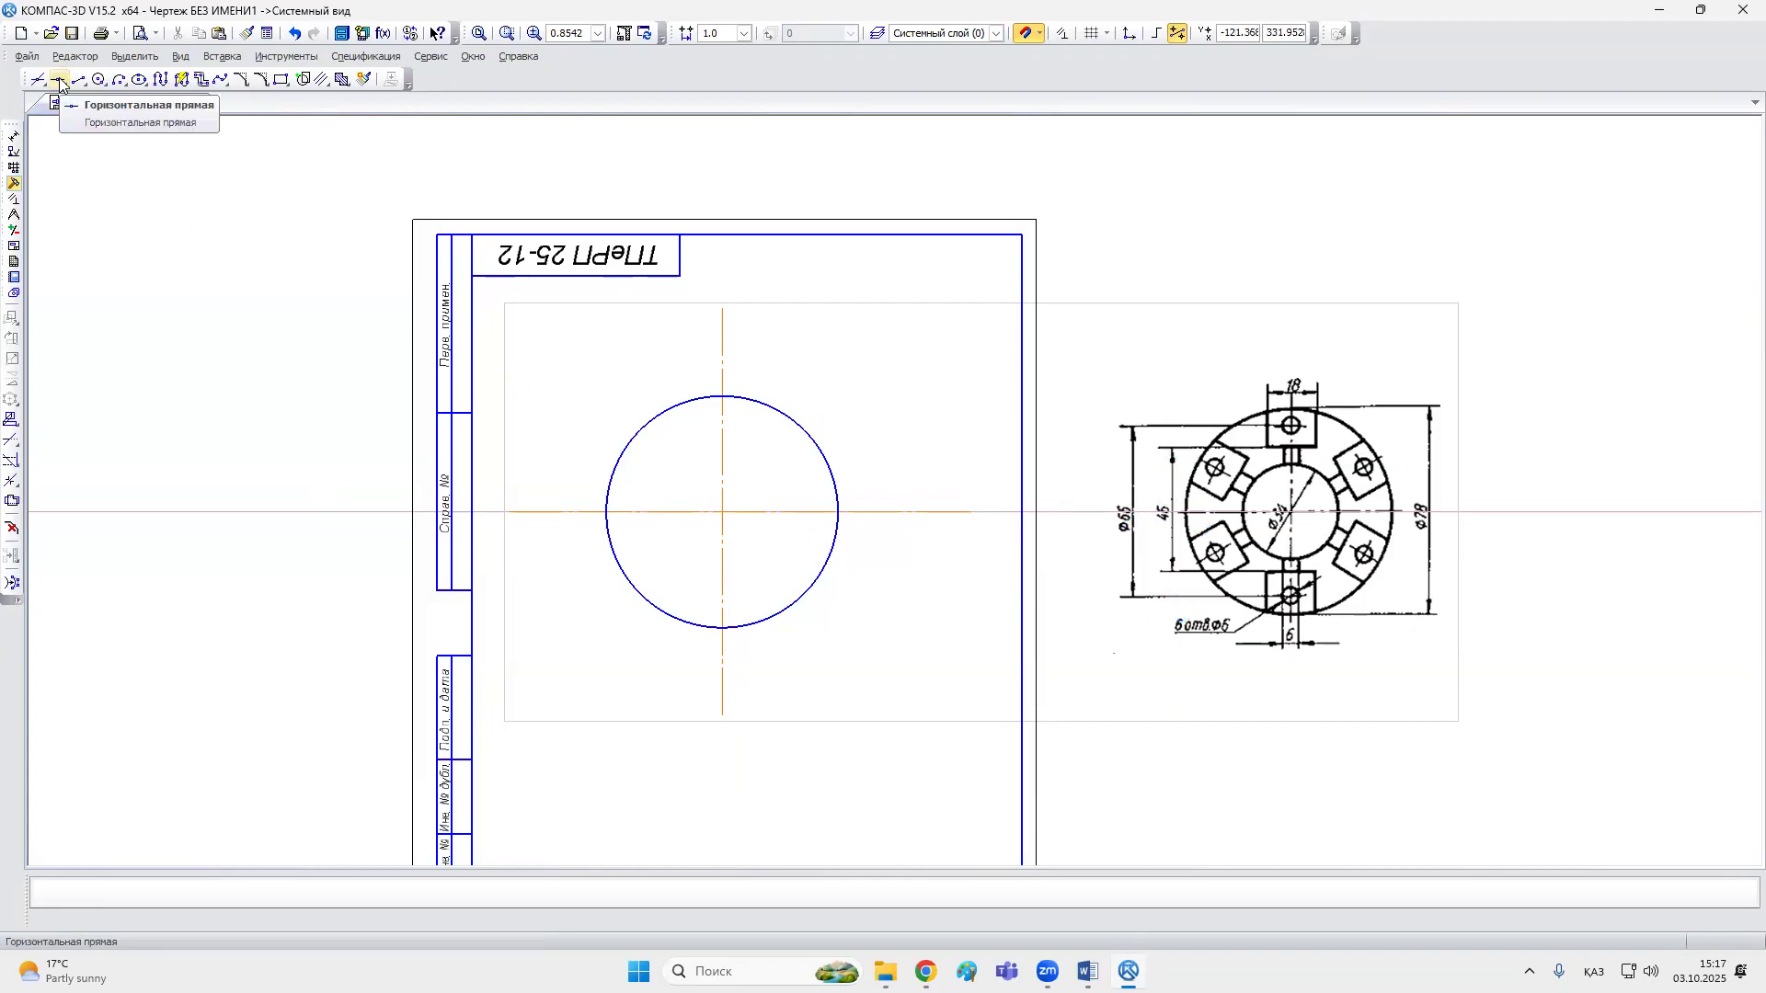
# Step: Add parallel auxiliary lines 23 mm away on both sides of the horizontal auxiliary line
pyautogui.click(59, 82)
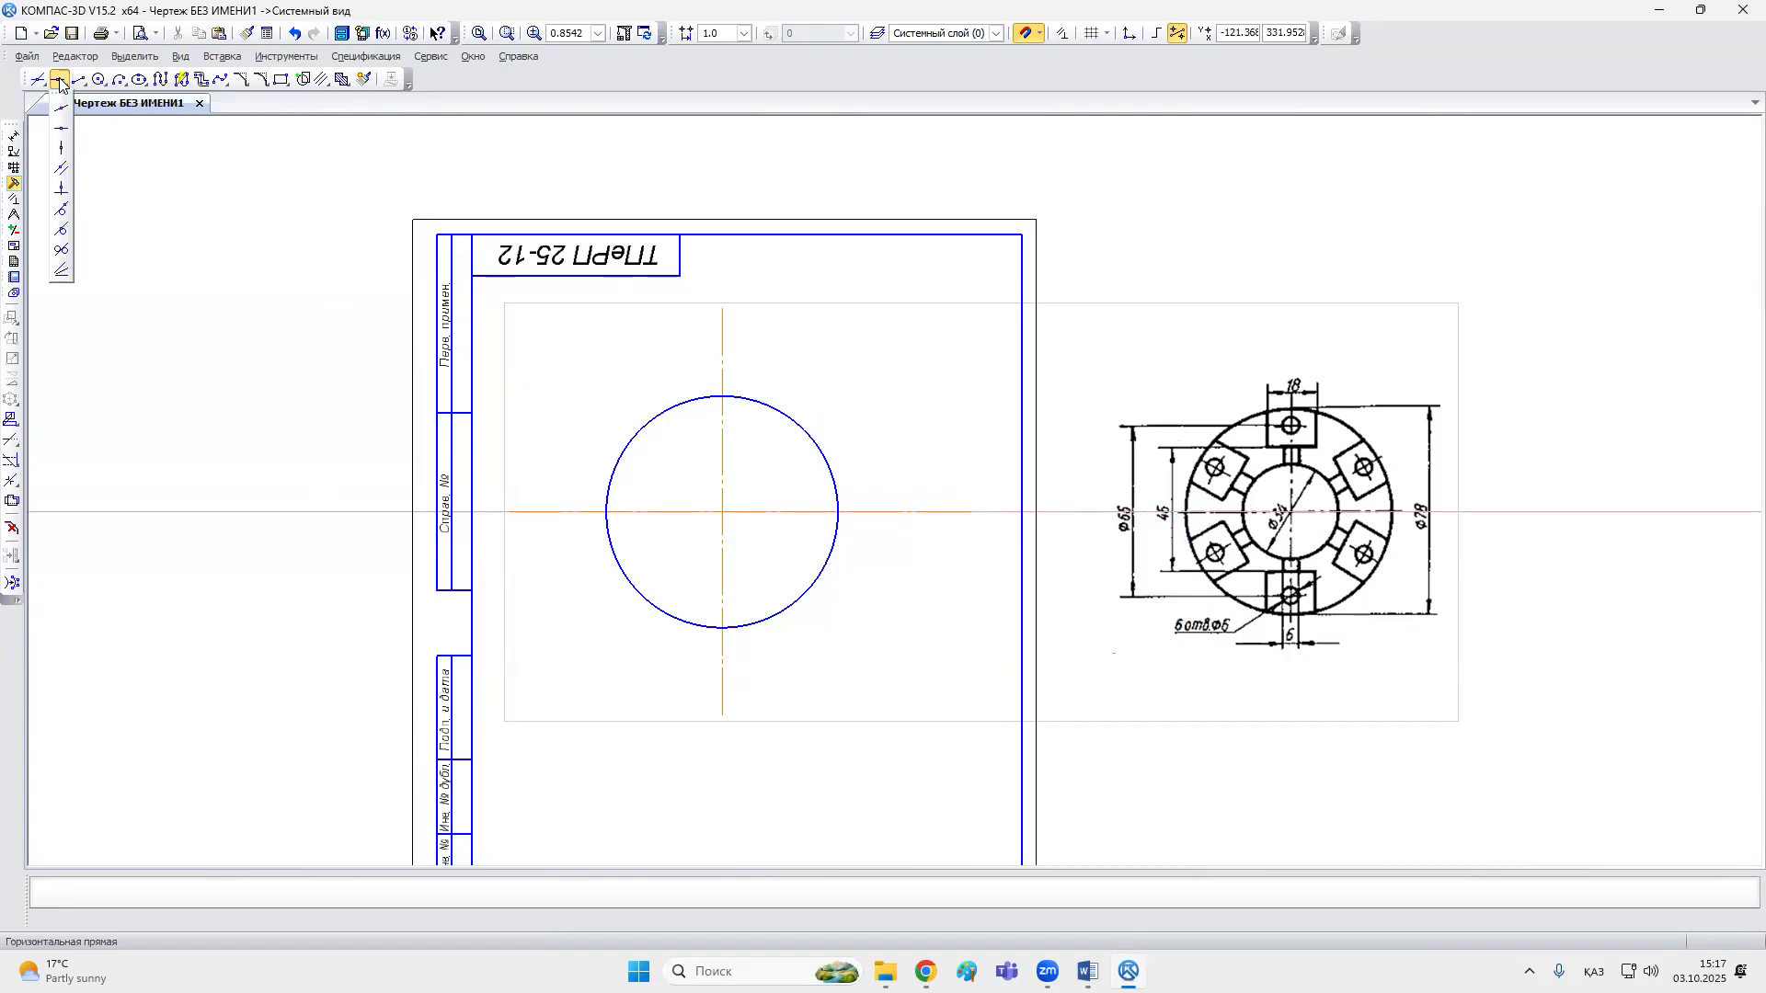
pyautogui.click(61, 170)
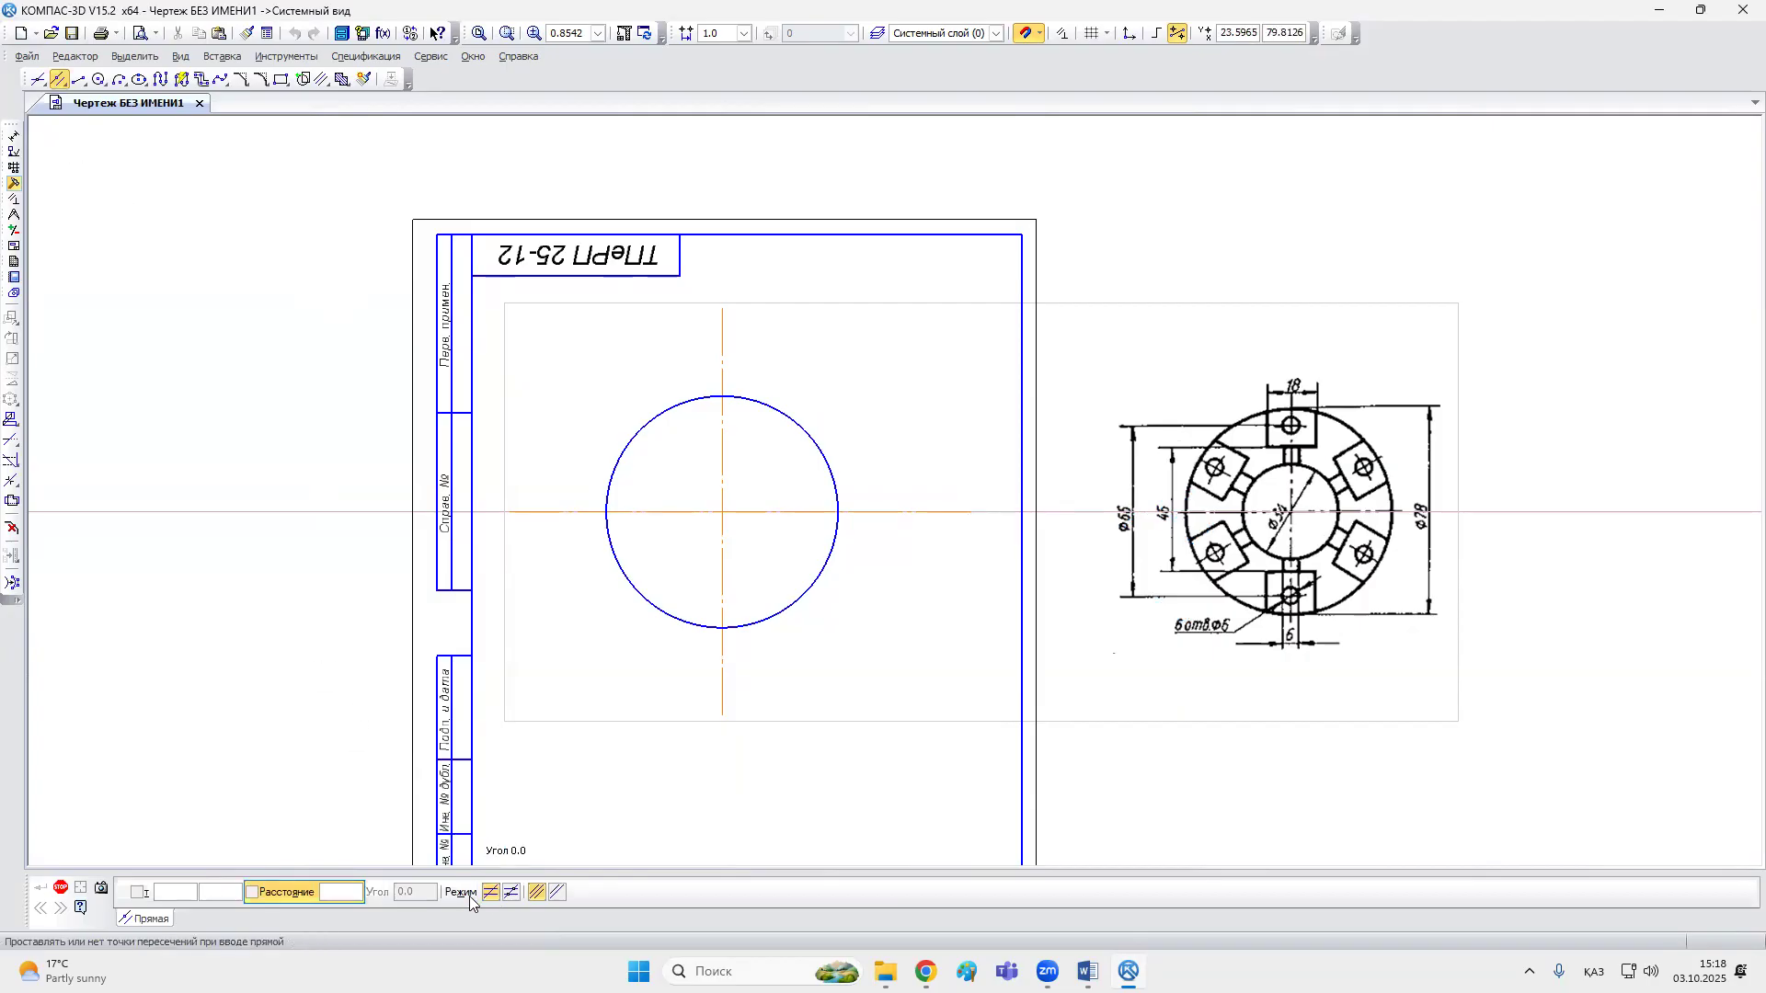
pyautogui.click(537, 893)
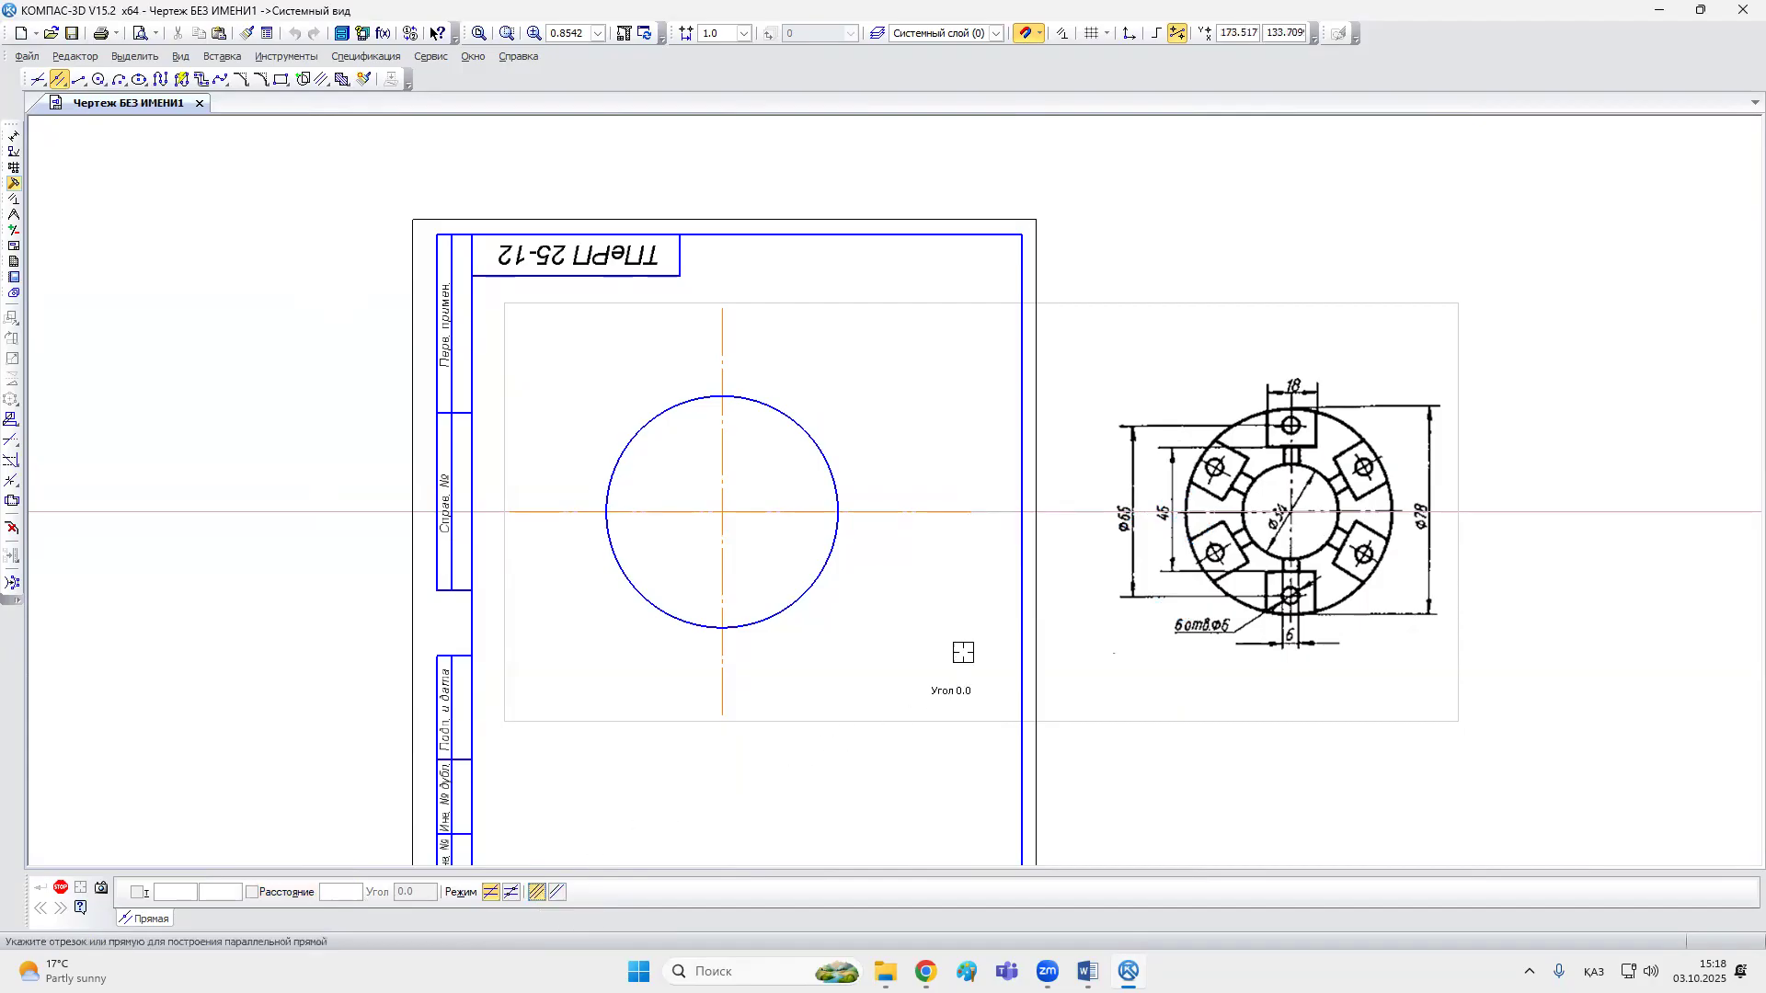
pyautogui.click(972, 512)
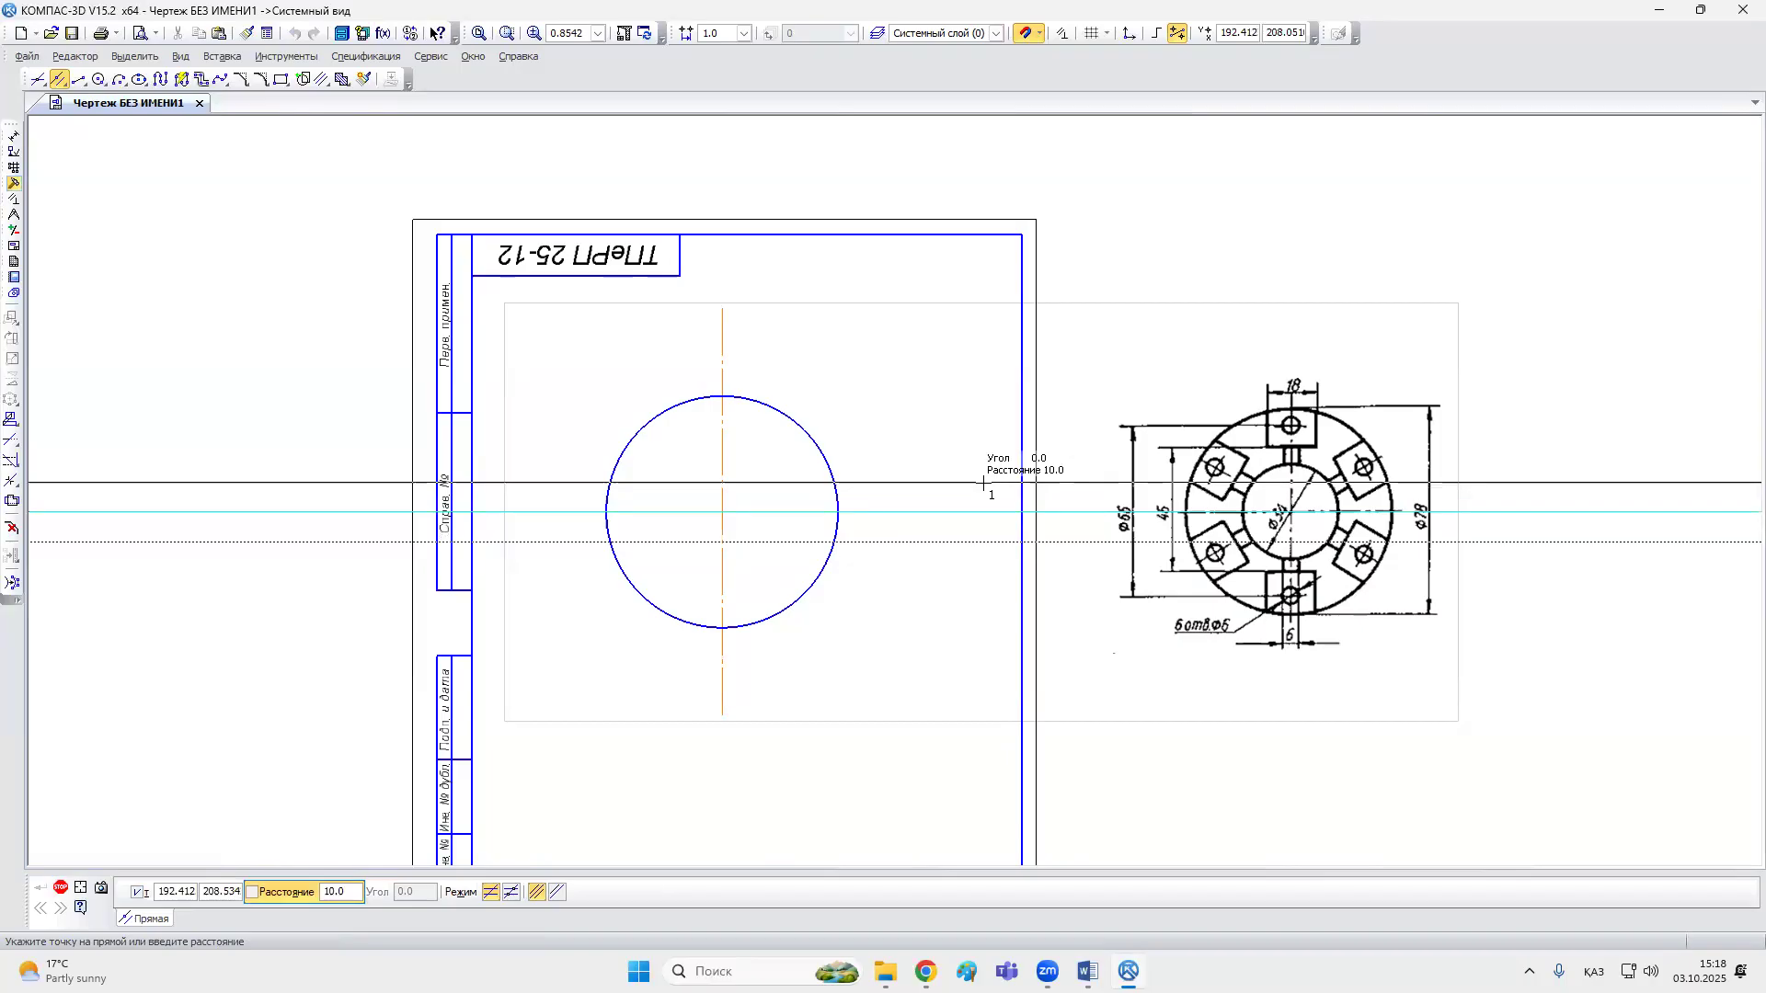
pyautogui.write('2')
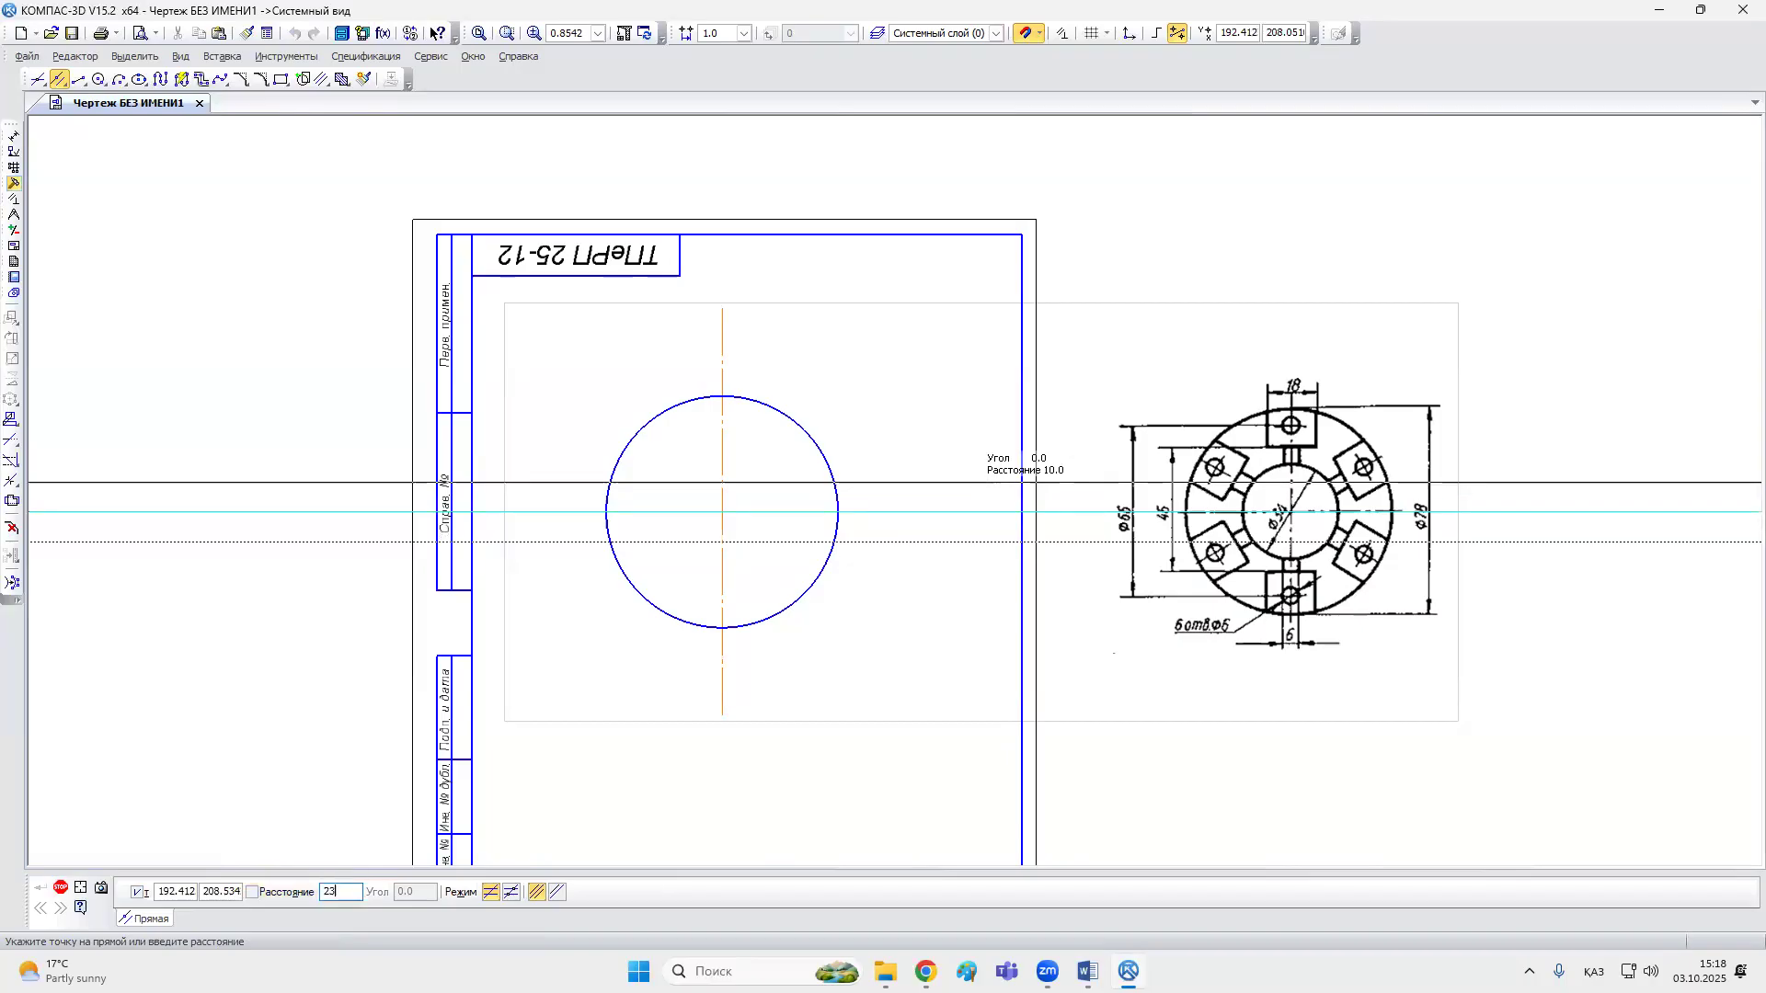
pyautogui.write('3')
pyautogui.press('Return')
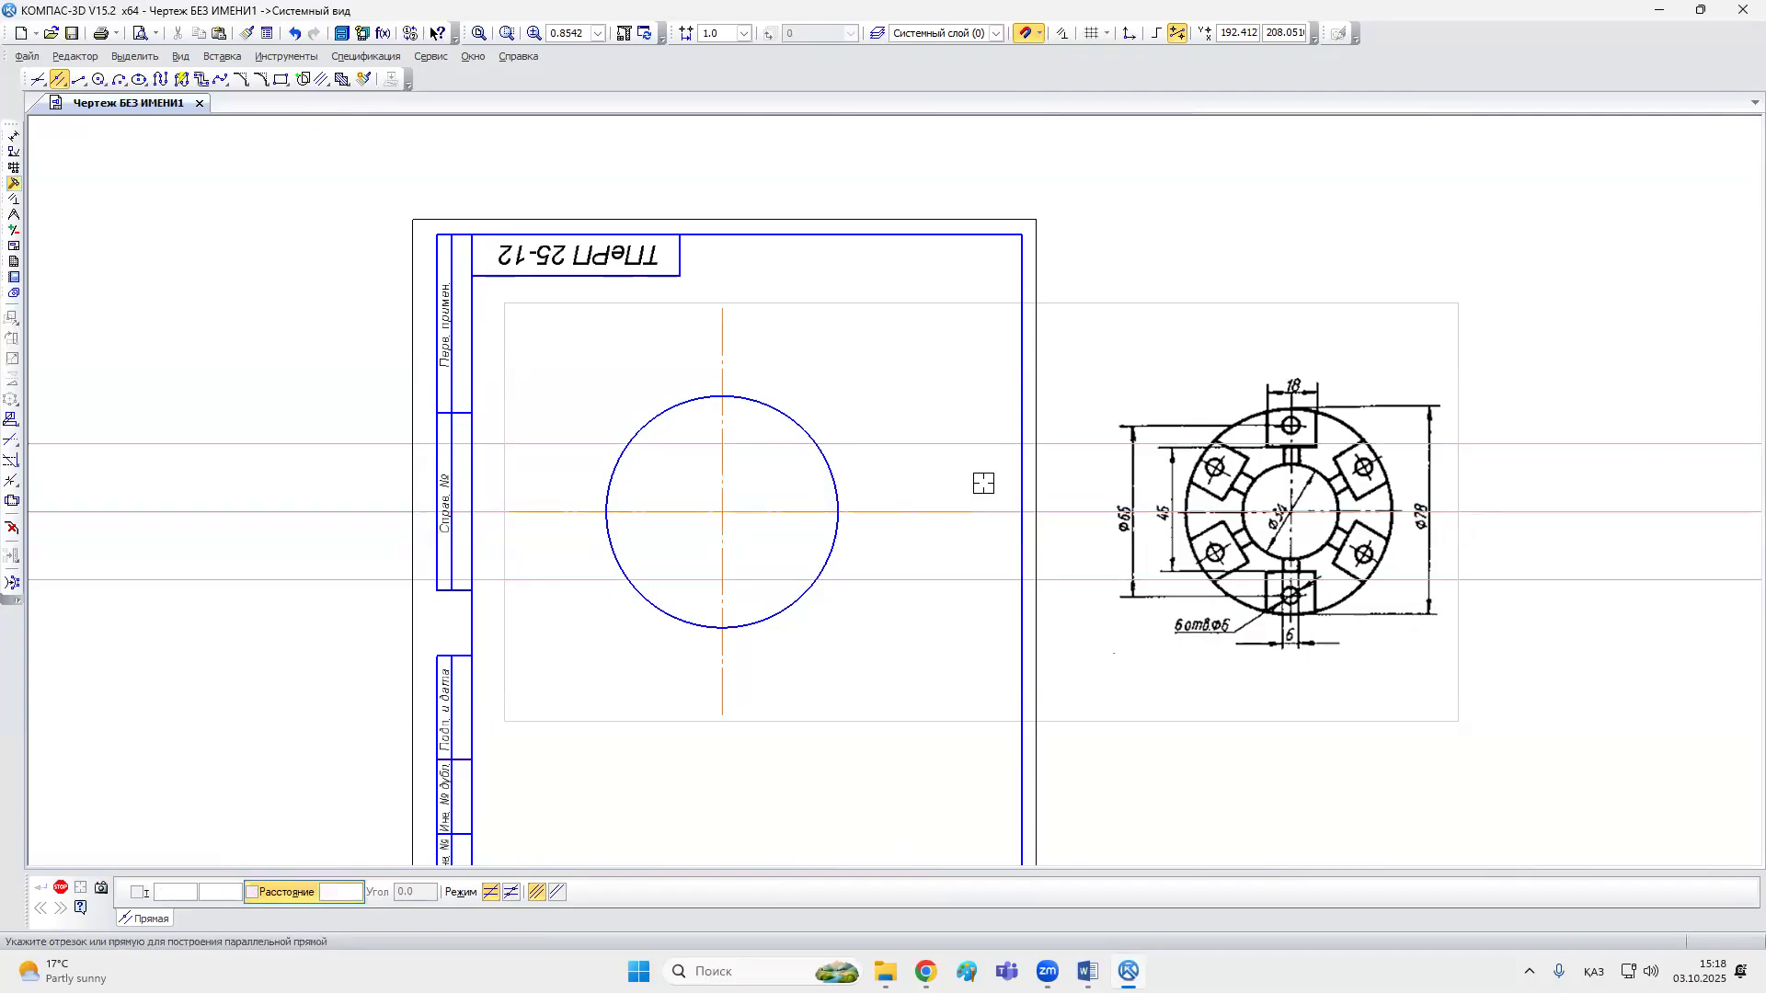
pyautogui.press('Escape')
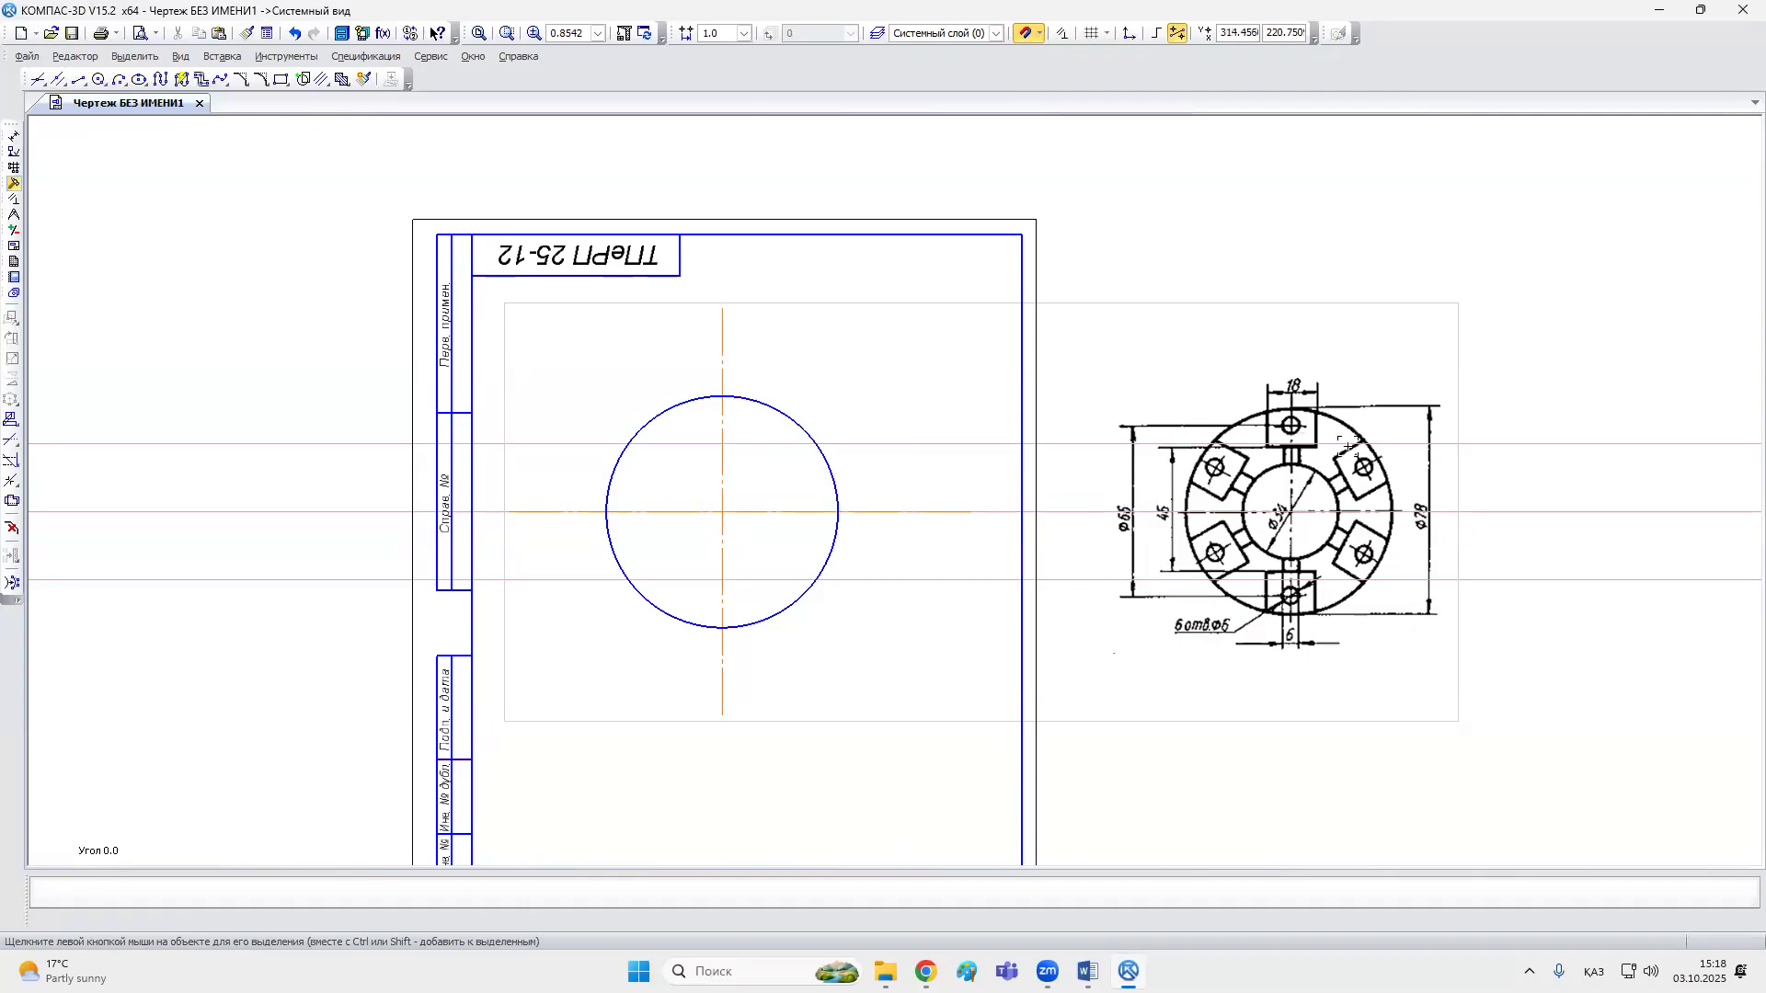
# Step: Construct a vertical auxiliary line through the centre of the circle
pyautogui.scroll(1, 1289, 439)
pyautogui.scroll(5, 1288, 439)
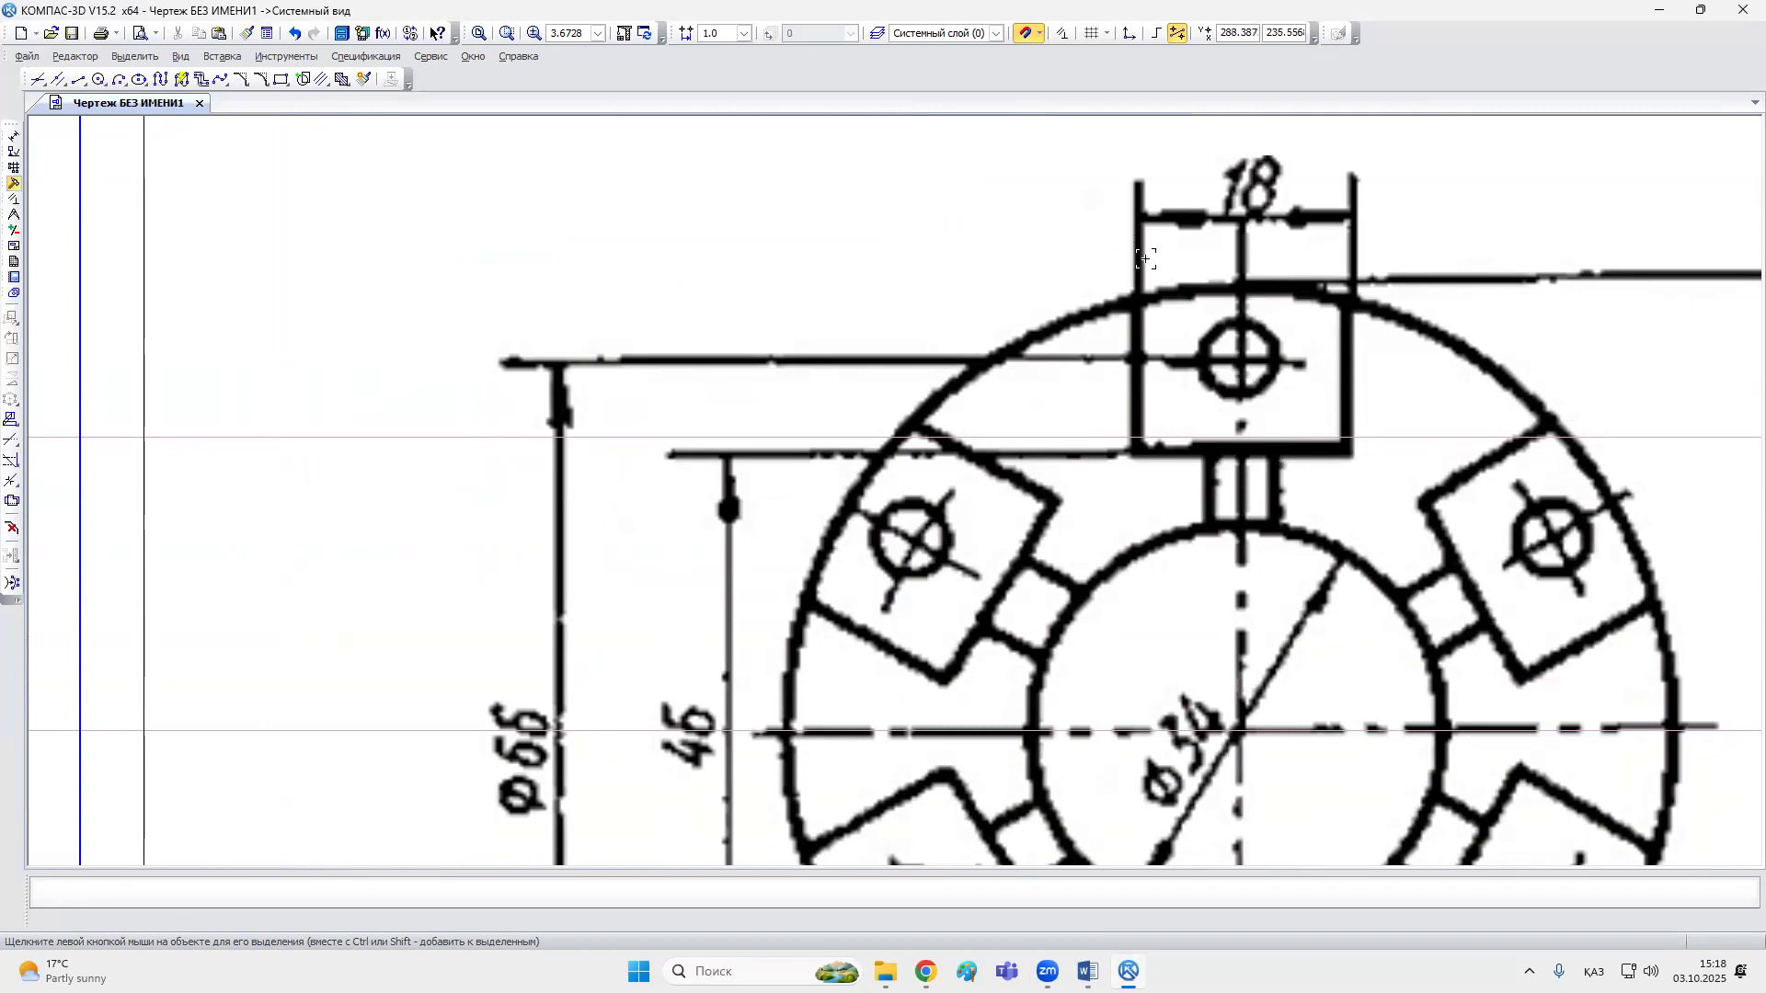
pyautogui.scroll(-7, 1145, 258)
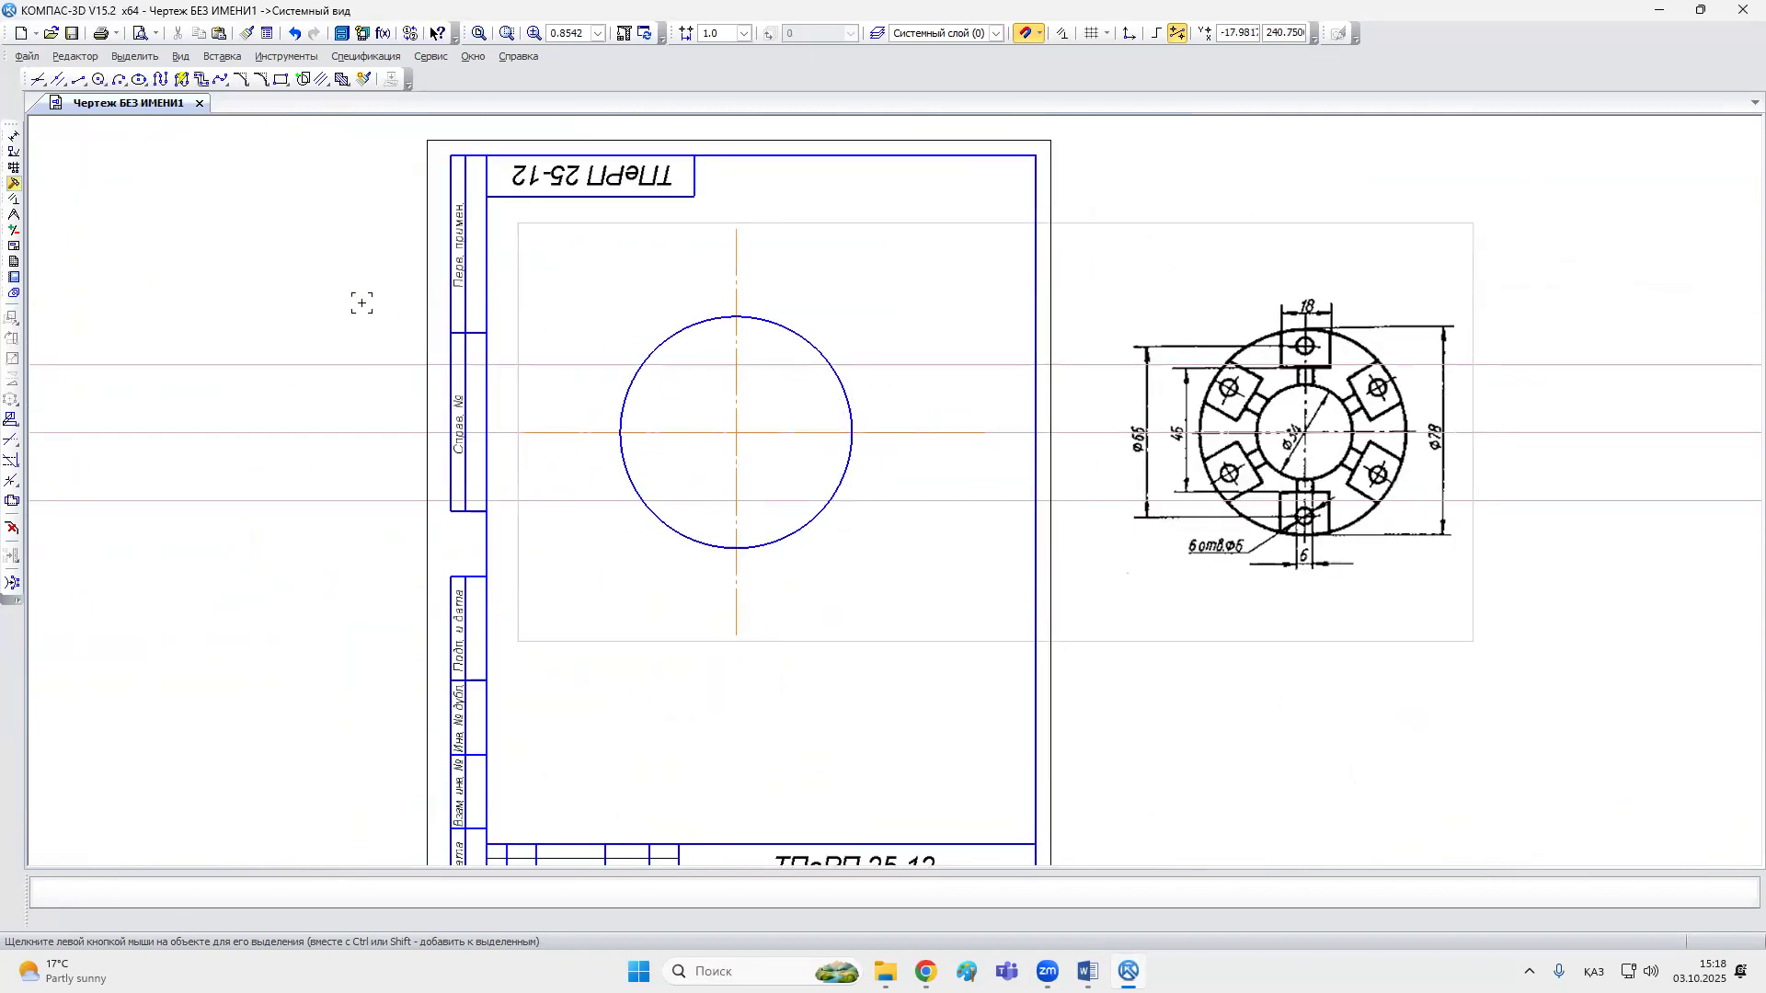
pyautogui.moveTo(58, 81); pyautogui.dragTo(60, 148)
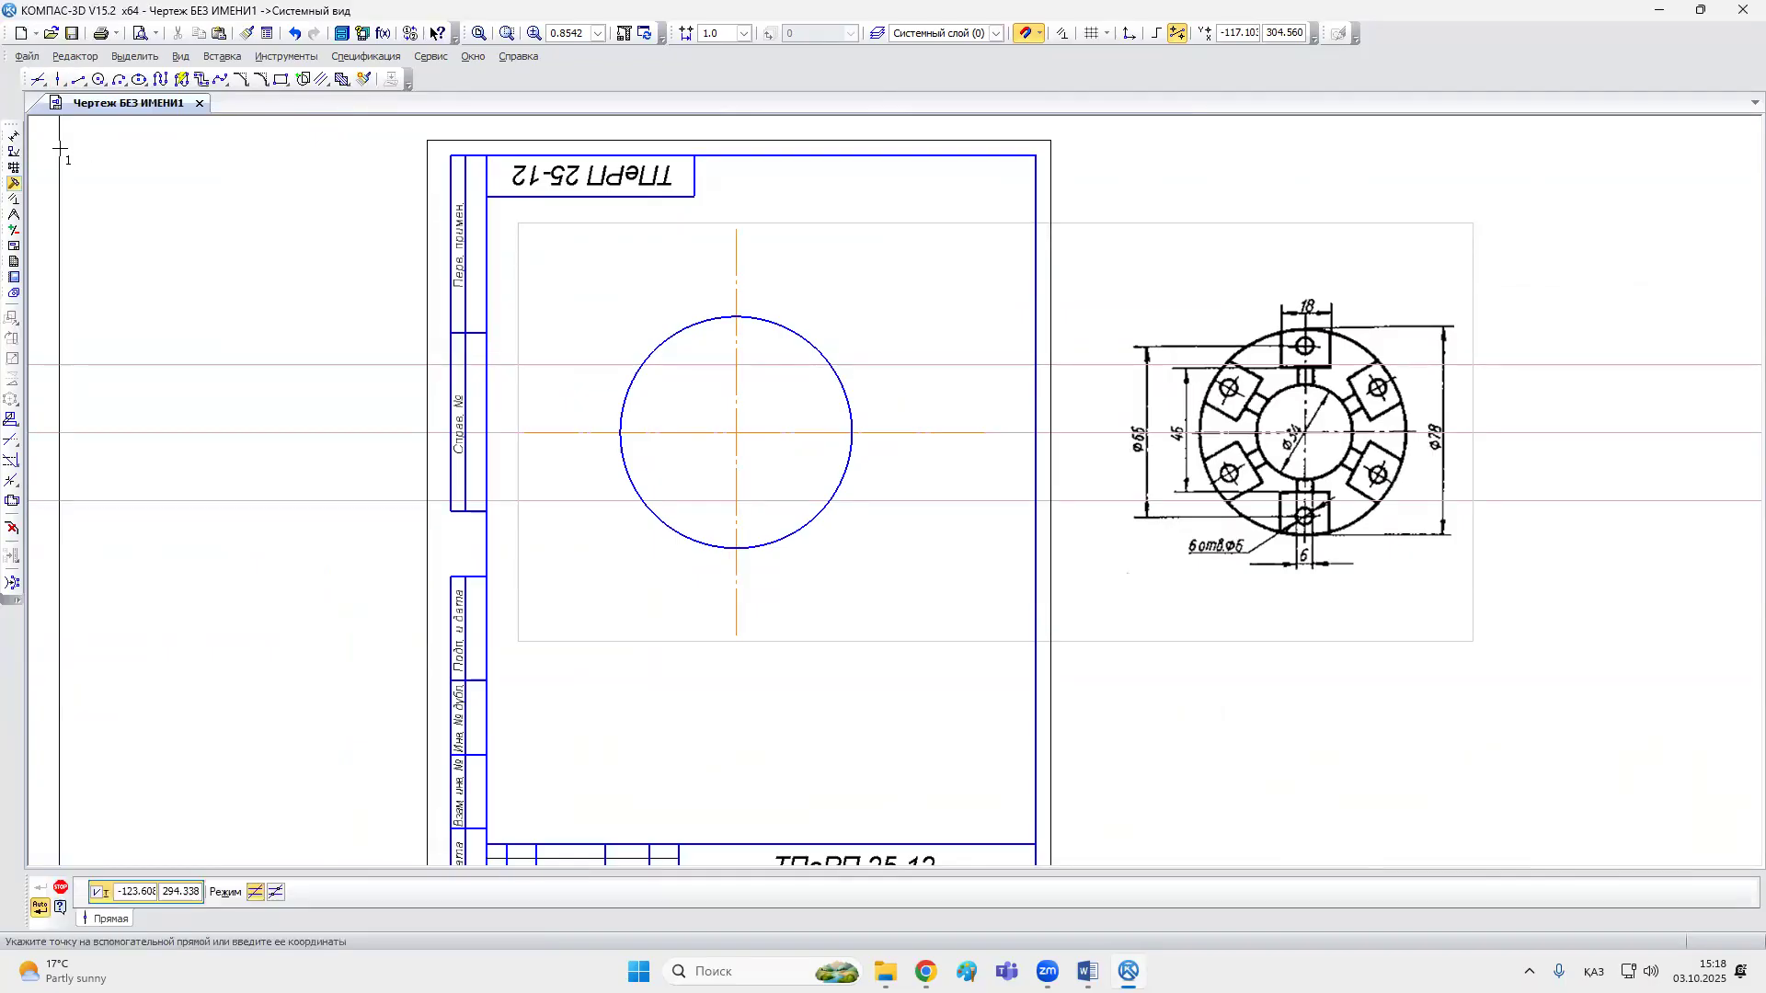
pyautogui.click(738, 433)
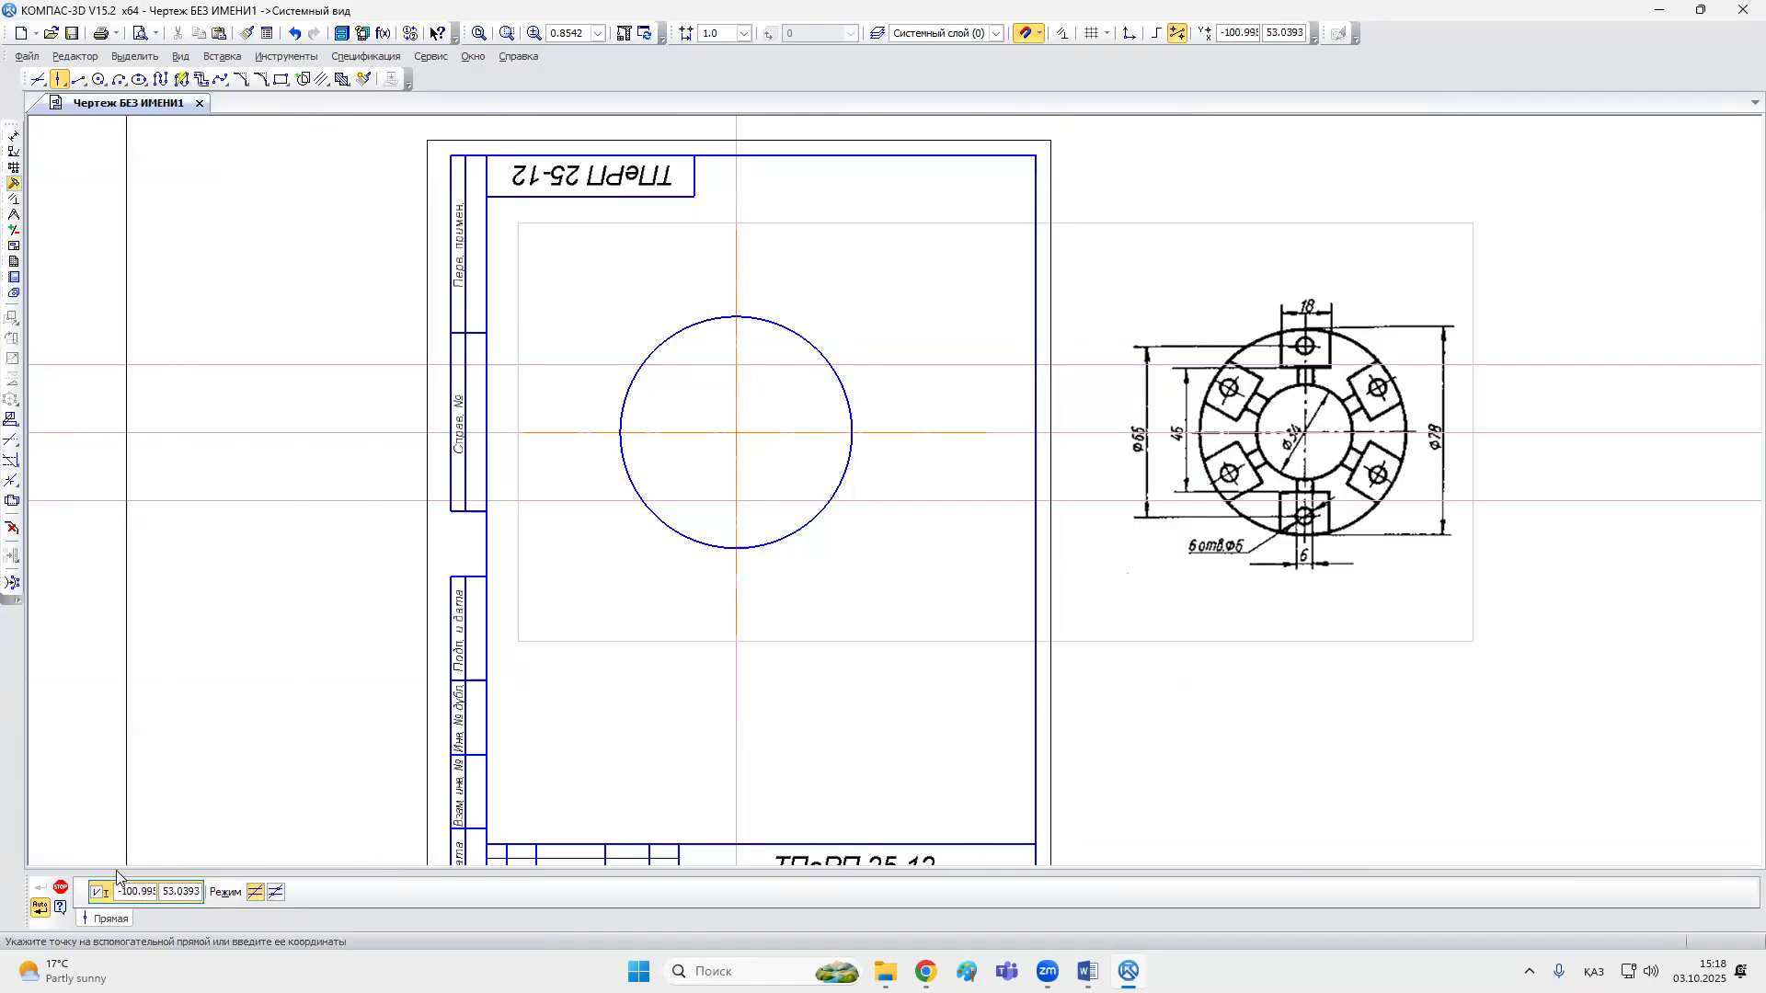
pyautogui.click(61, 888)
# Step: Add parallel auxiliary lines 9 mm away on both sides of the vertical auxiliary line
pyautogui.click(58, 81)
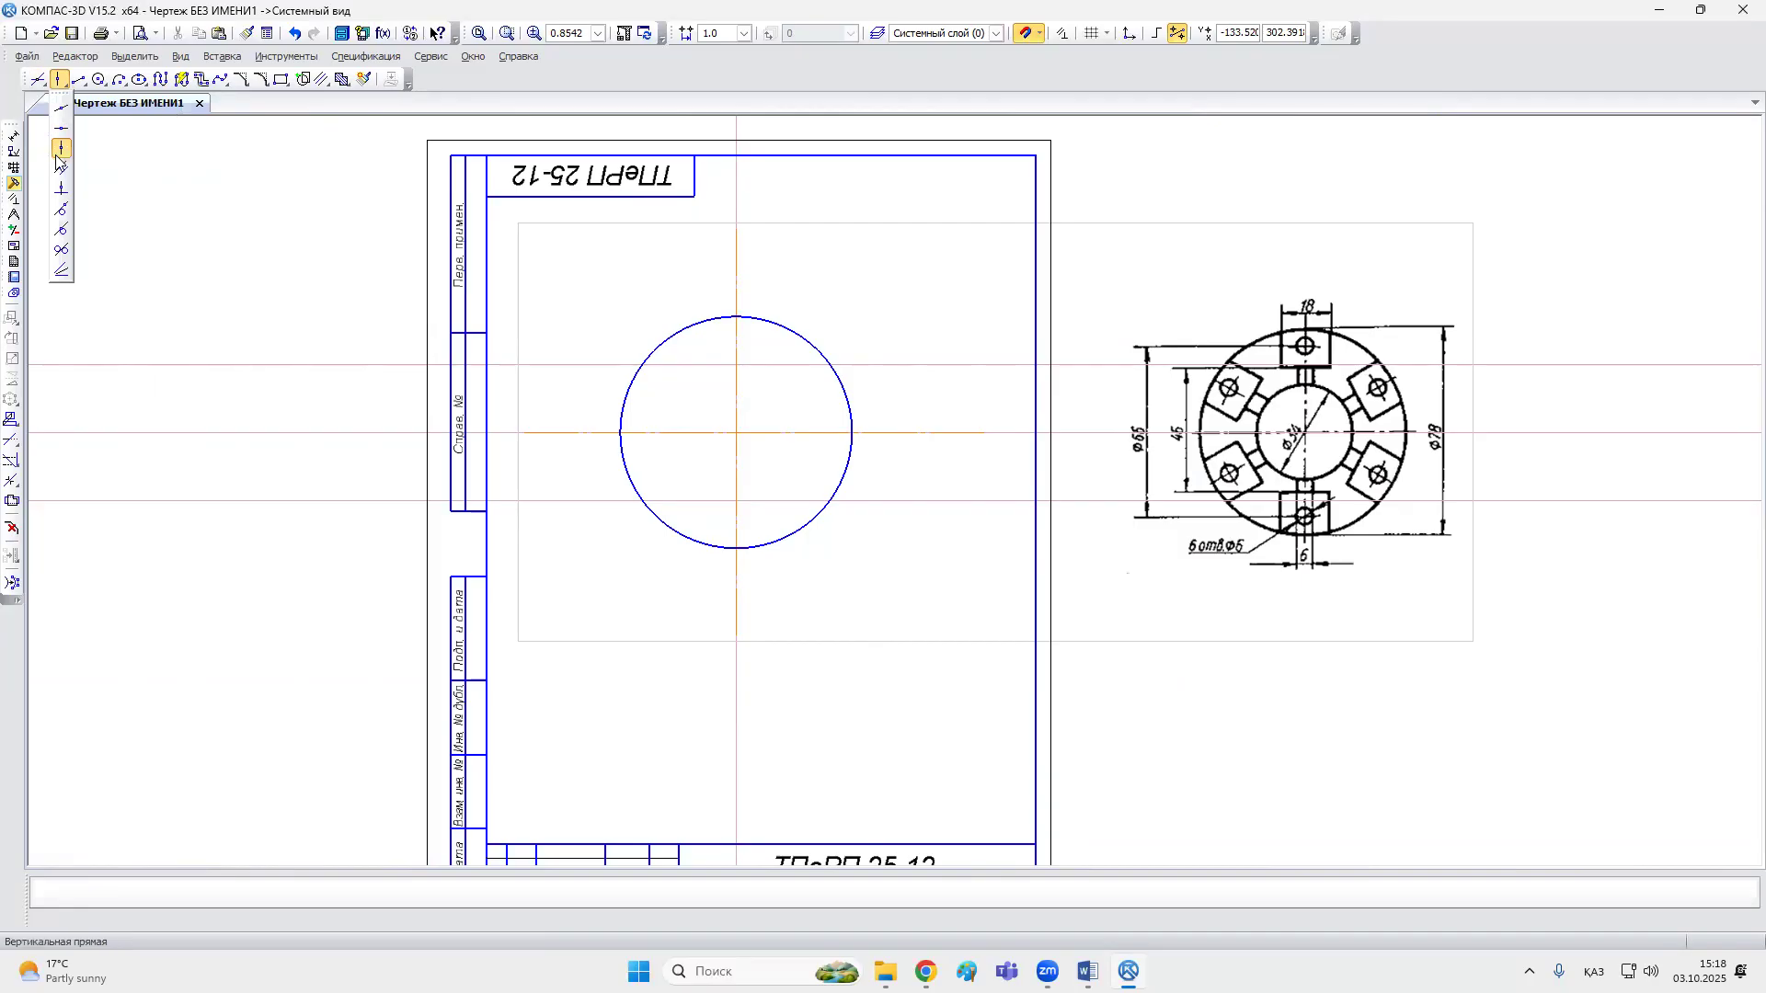
pyautogui.click(61, 170)
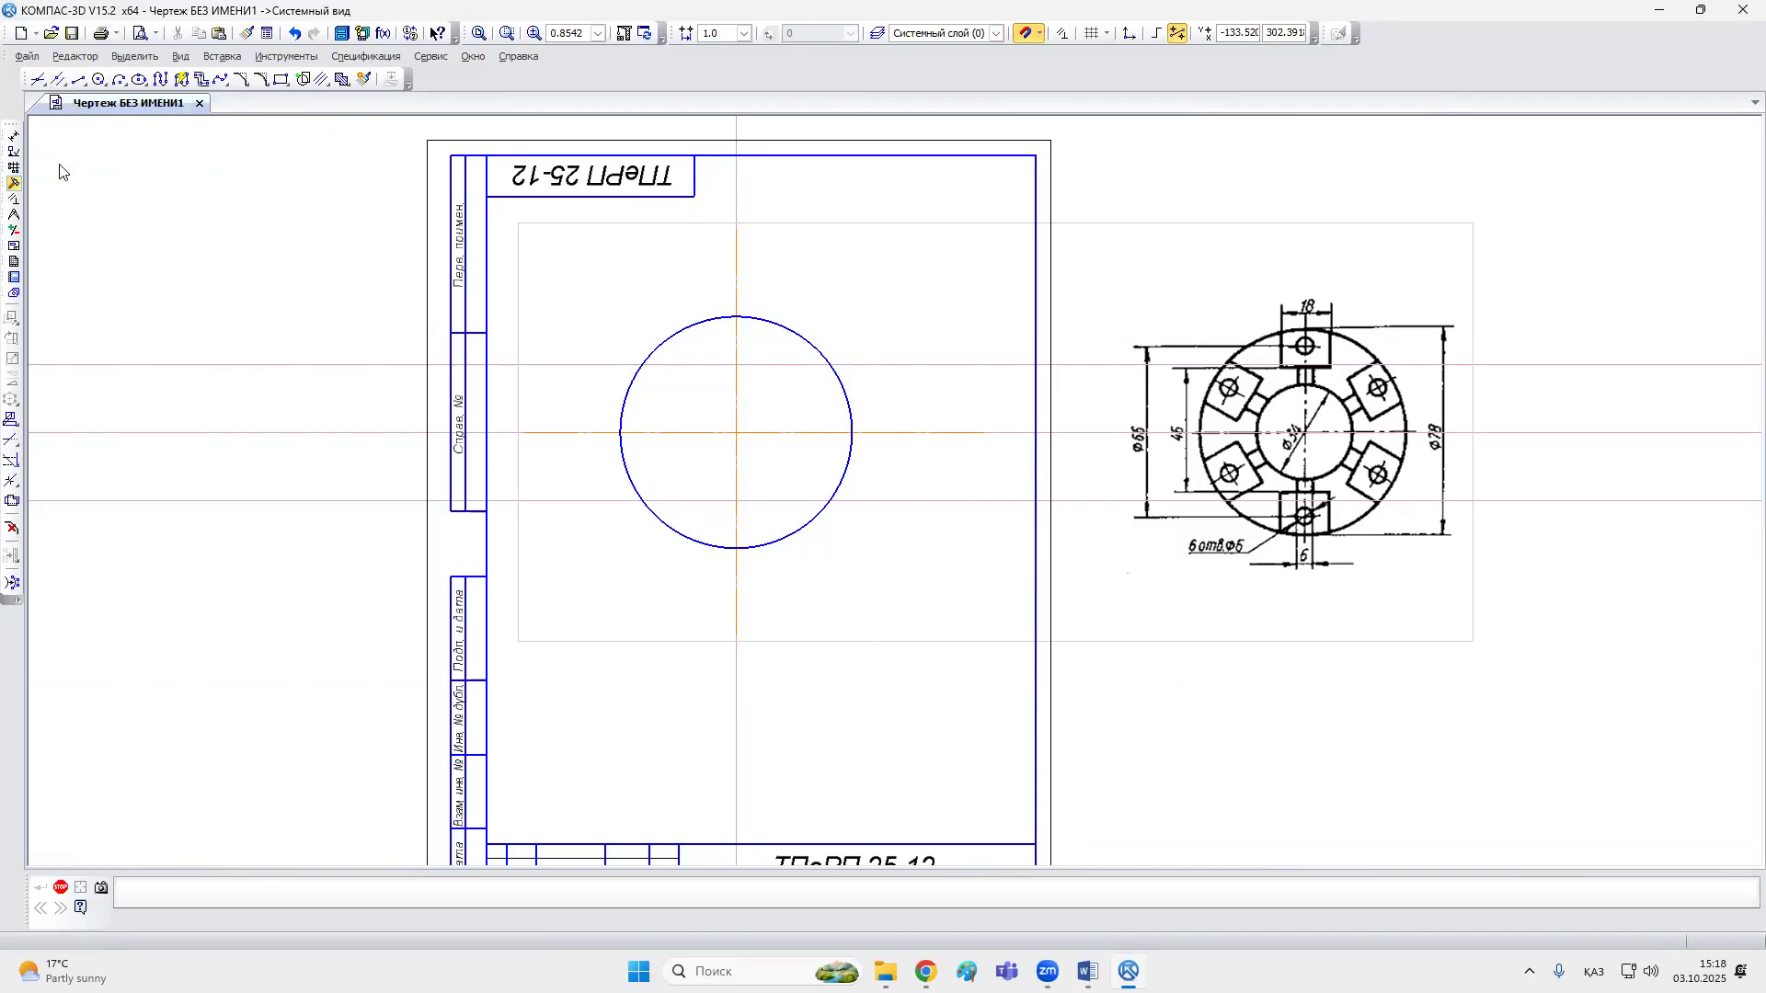
pyautogui.click(737, 246)
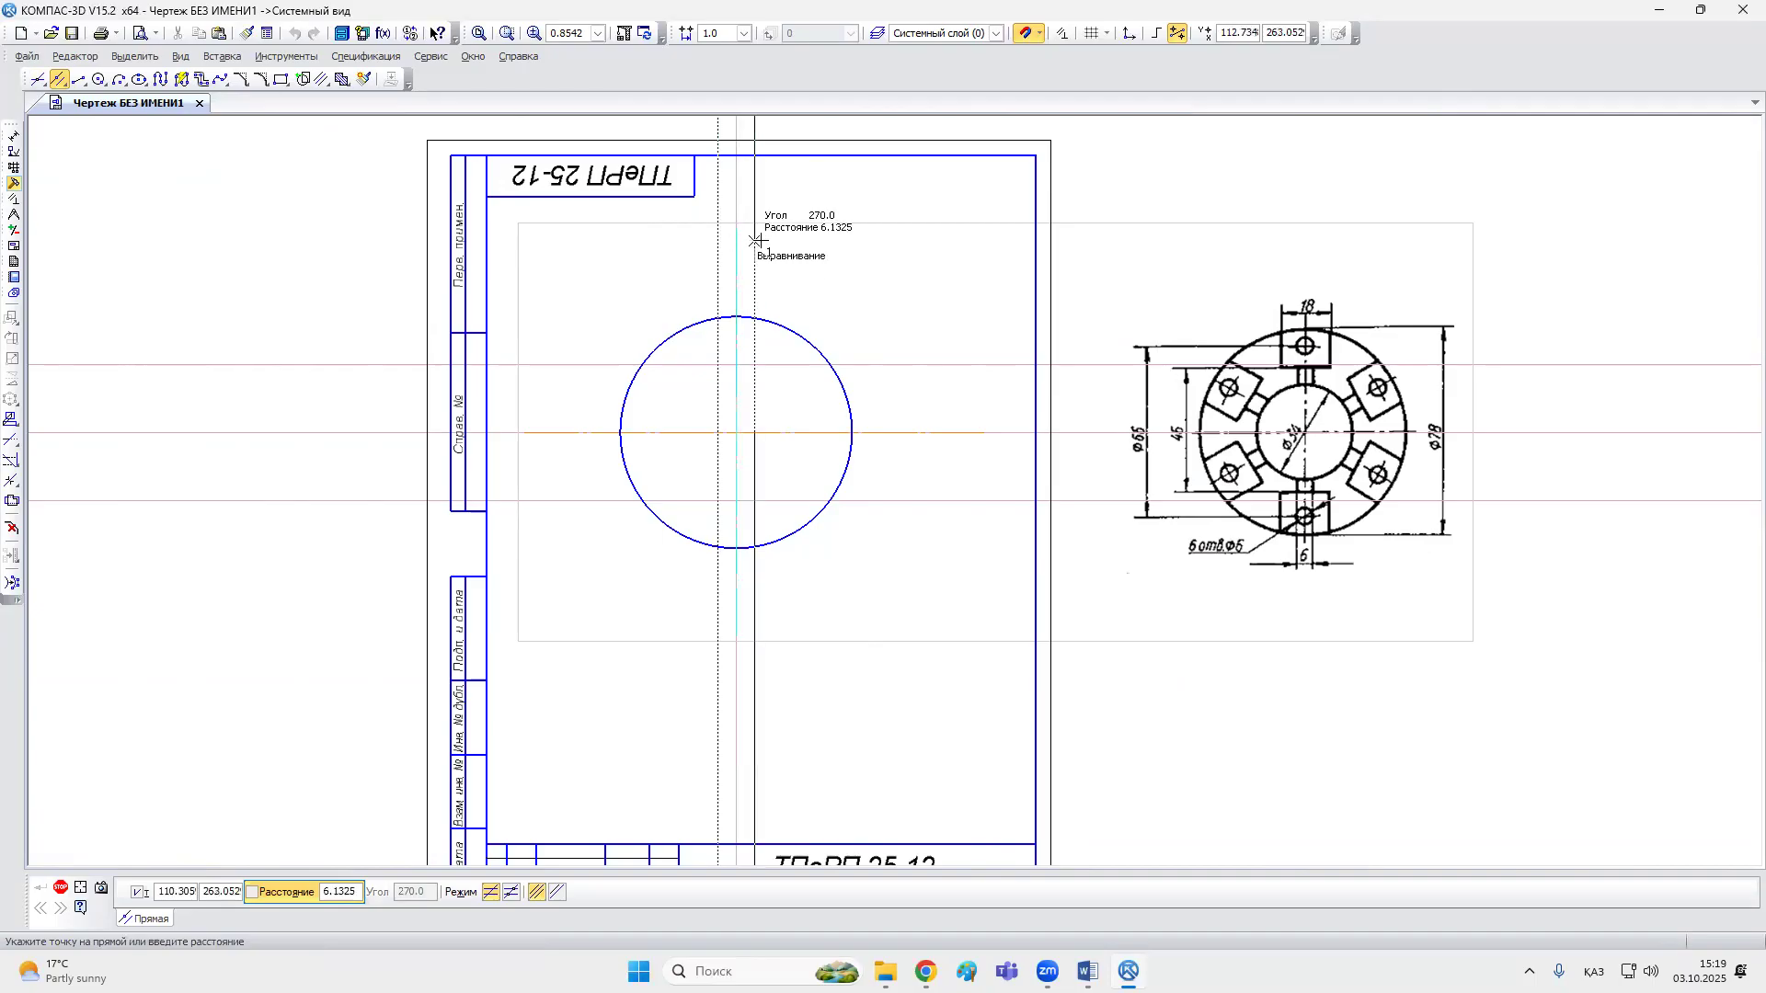
pyautogui.write('9')
pyautogui.press('Return')
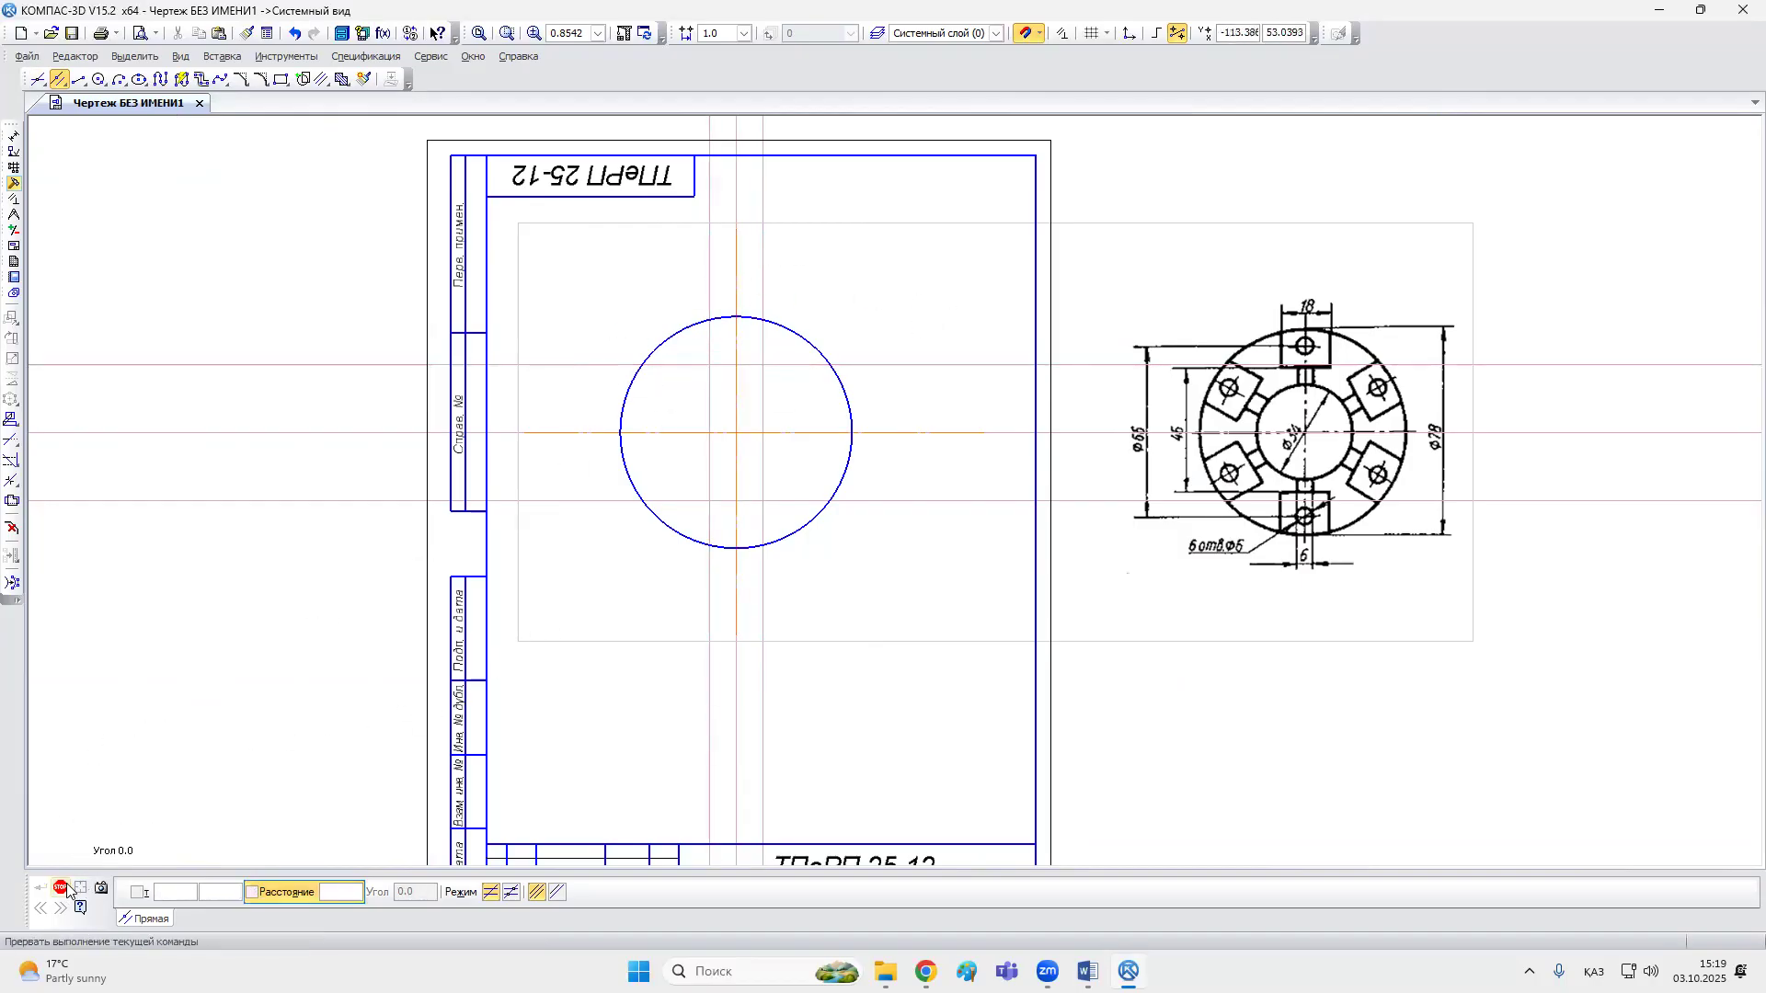
pyautogui.press('Escape')
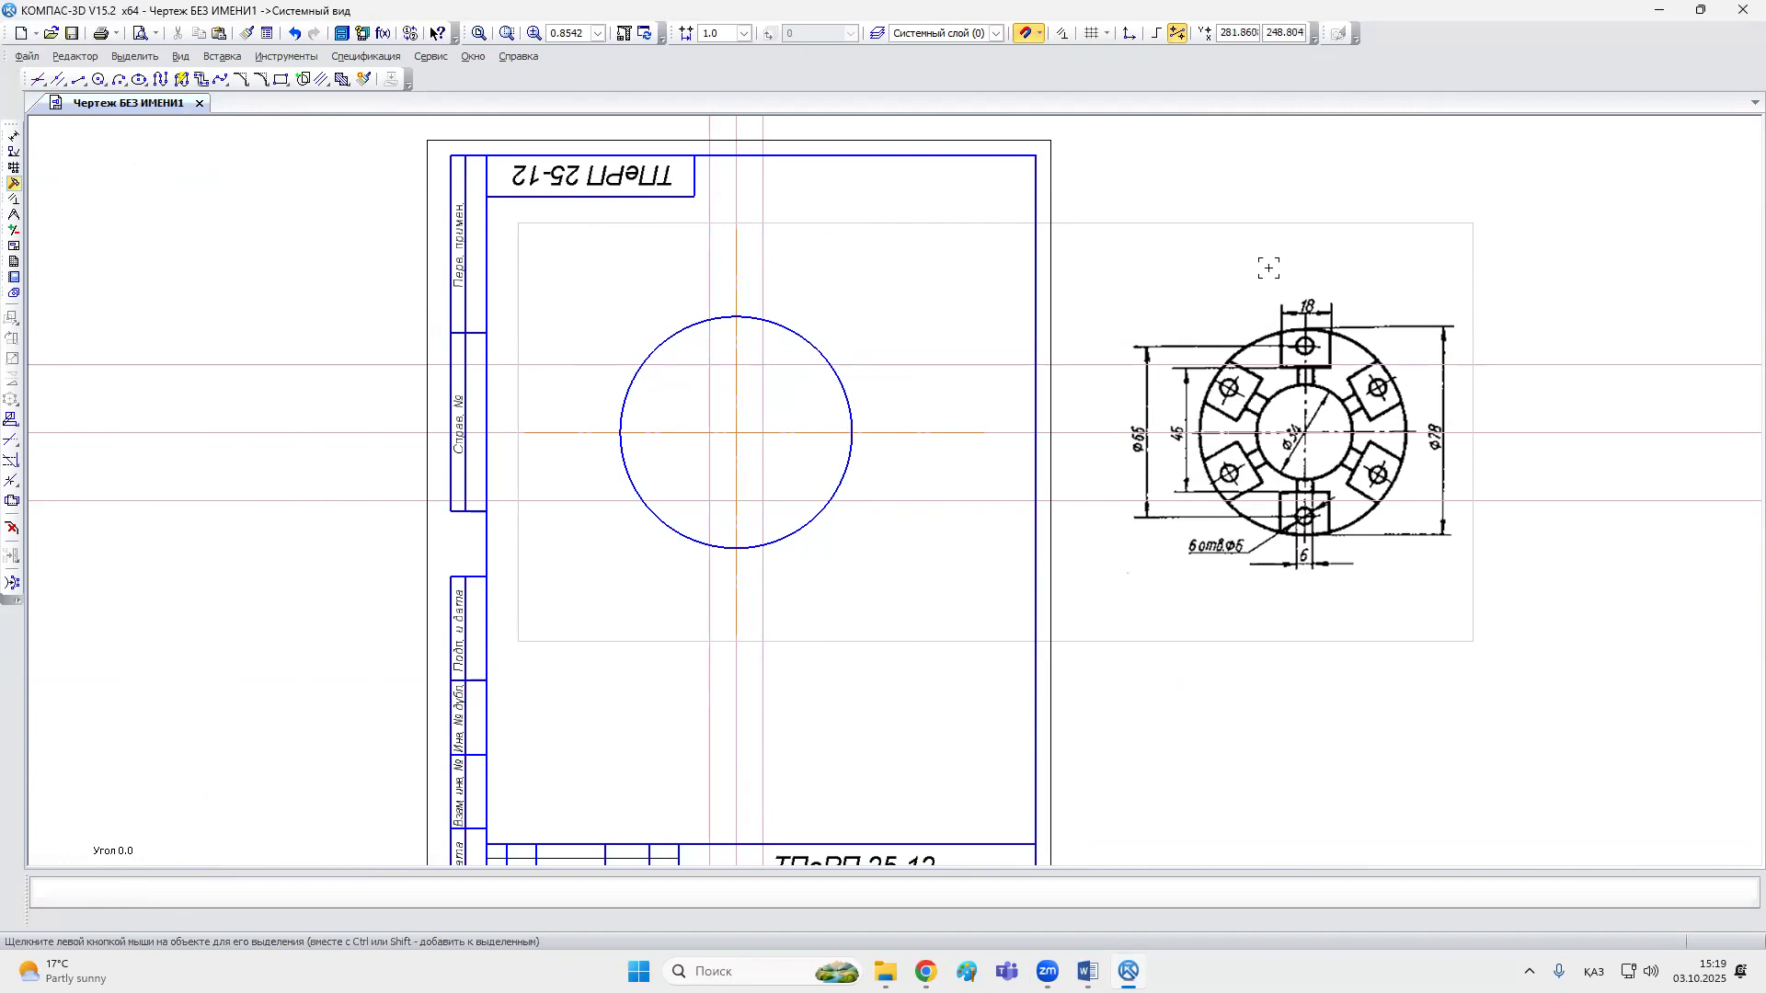
# Step: Draw the top notch as three segments along the auxiliary lines, with both sides starting on the circle
pyautogui.scroll(9, 689, 315)
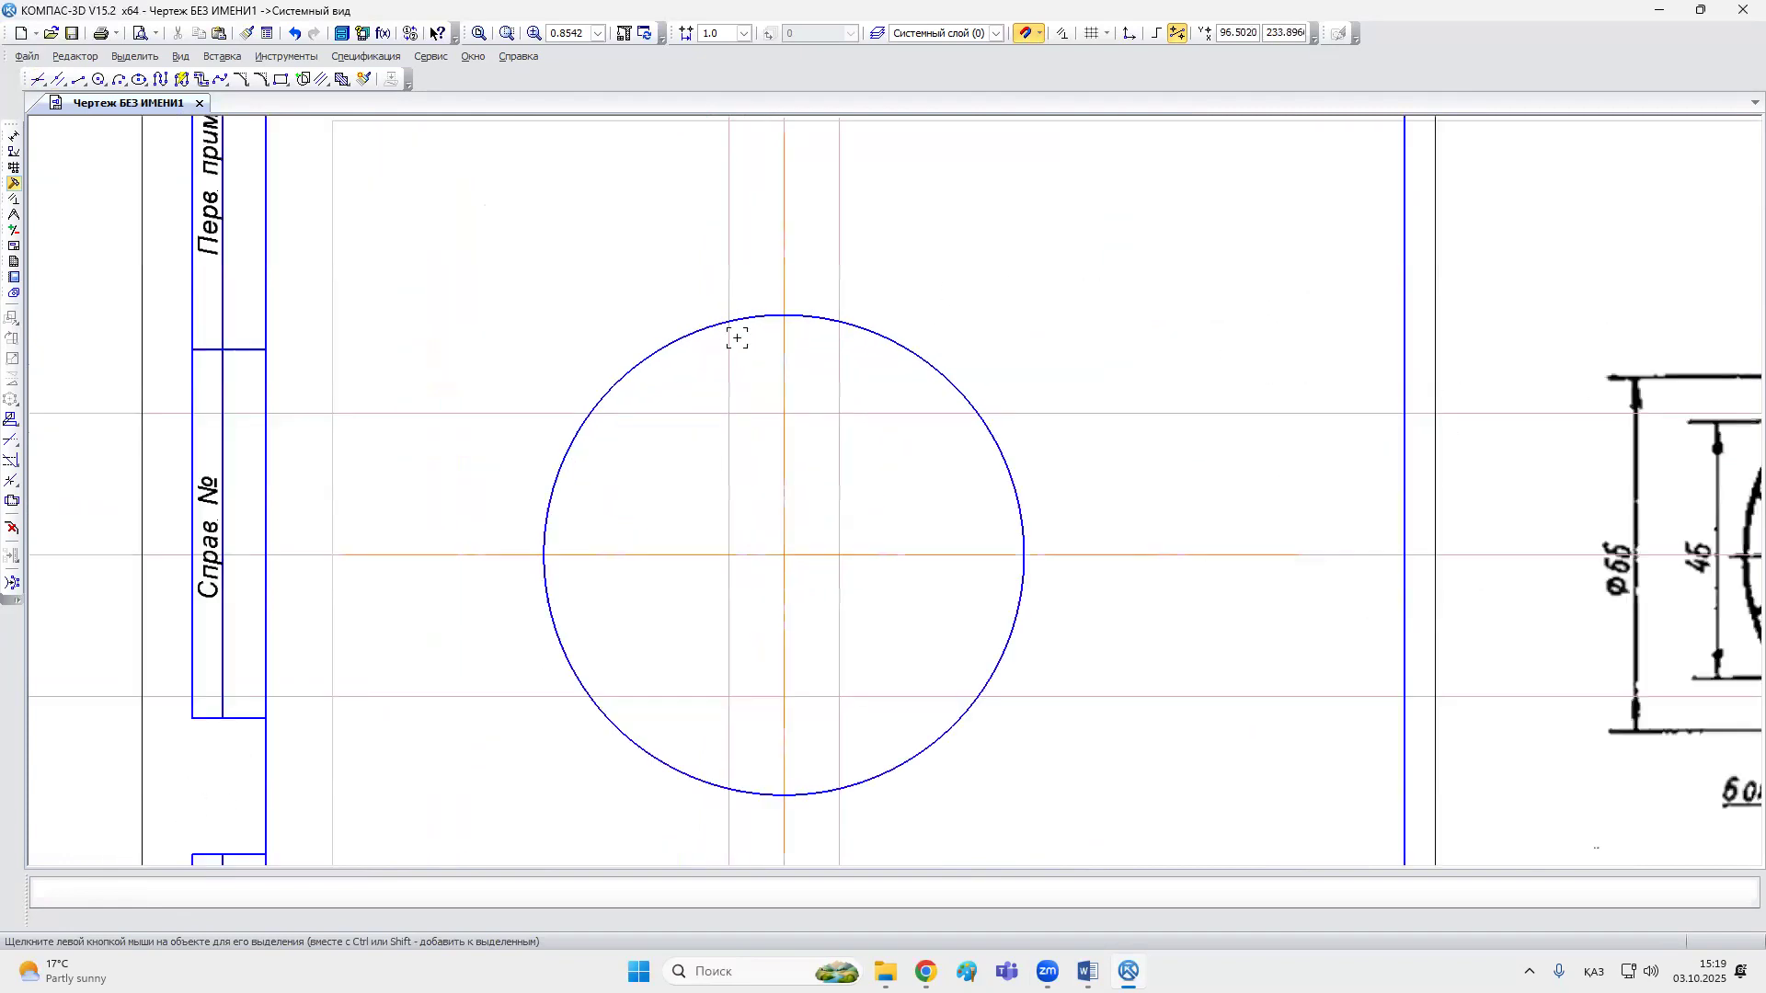
pyautogui.click(79, 79)
pyautogui.click(717, 298)
pyautogui.click(716, 528)
pyautogui.click(717, 528)
pyautogui.click(992, 528)
pyautogui.click(992, 527)
pyautogui.click(993, 299)
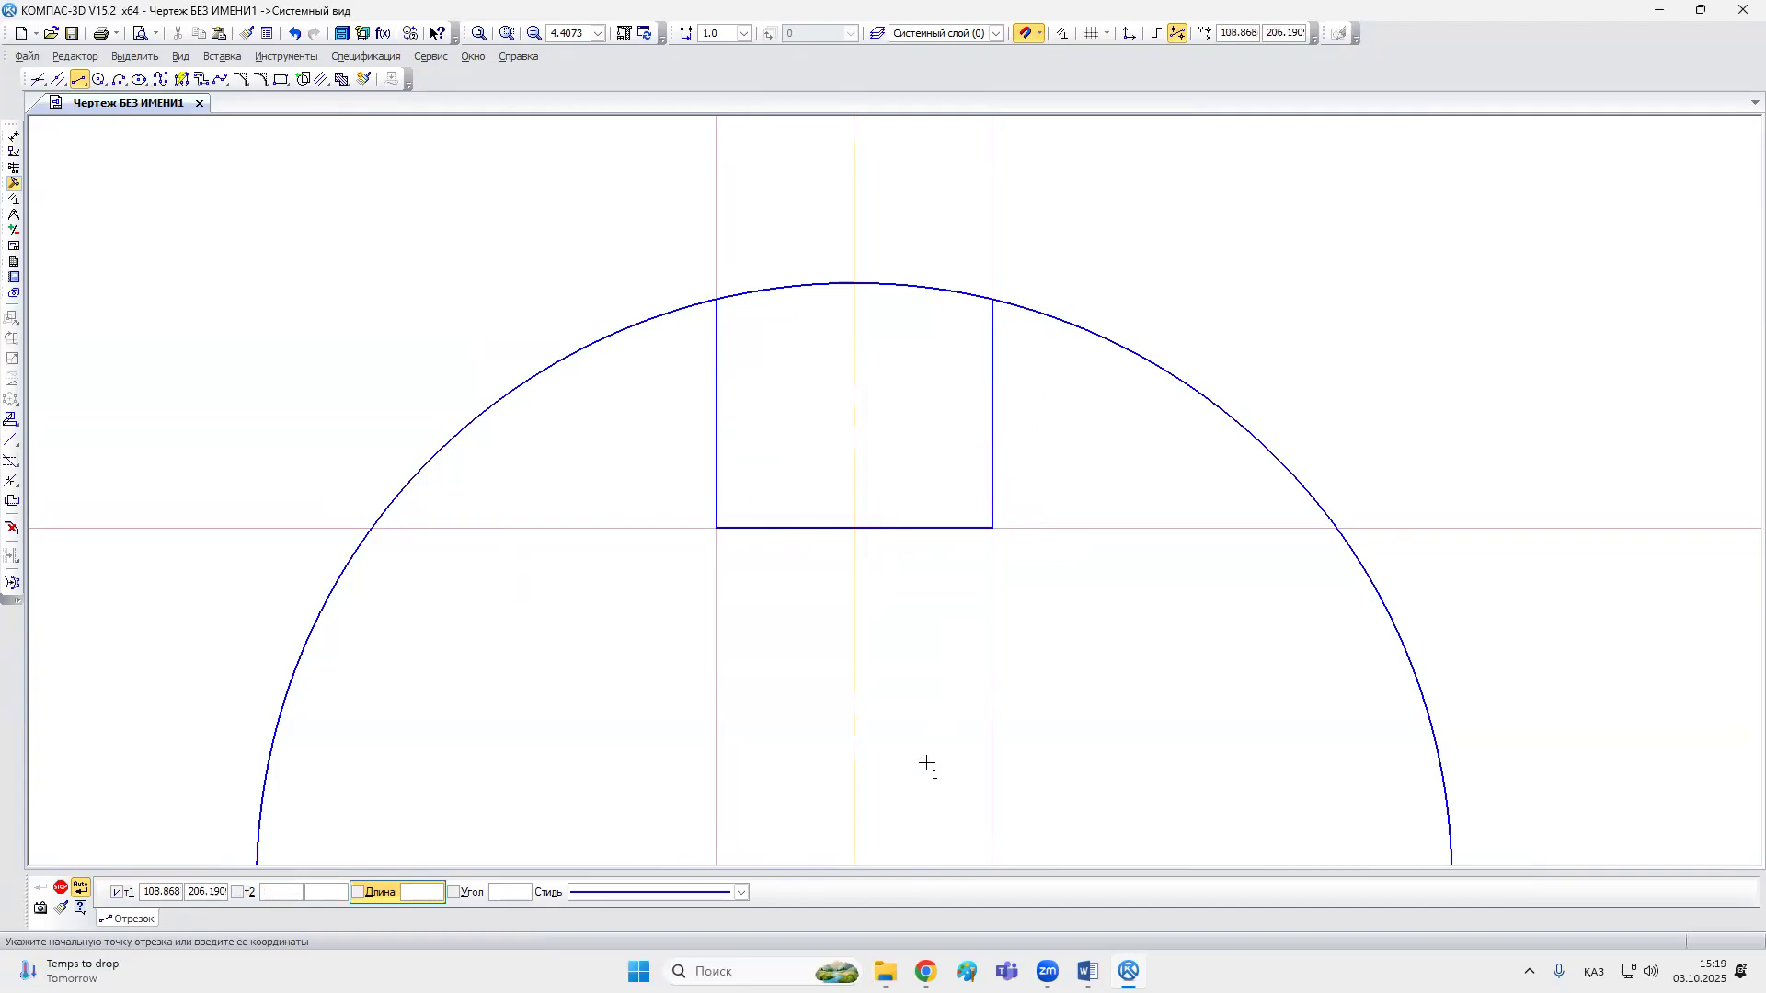
pyautogui.press('Escape')
# Step: Examine how the rectangular notches are arranged around the ring in the sample picture
pyautogui.scroll(-2, 893, 471)
pyautogui.scroll(-5, 893, 471)
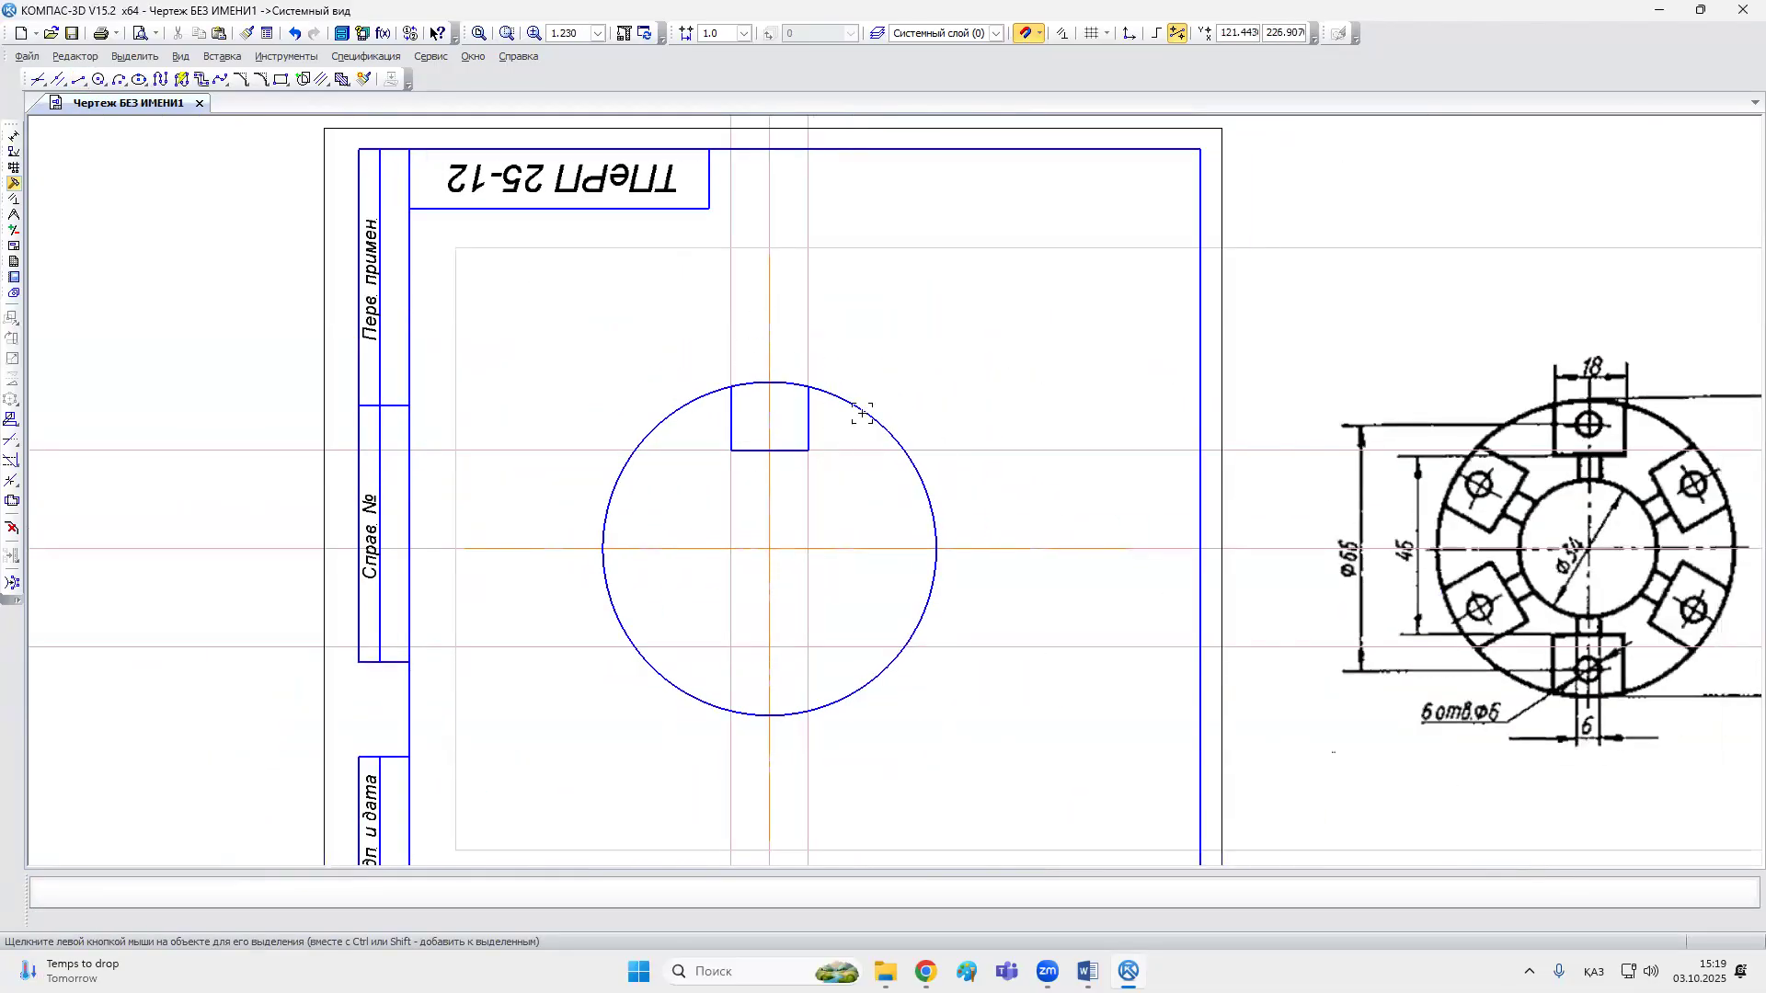
pyautogui.moveTo(1414, 590); pyautogui.dragTo(1058, 536, button='middle')
pyautogui.scroll(3, 1222, 406)
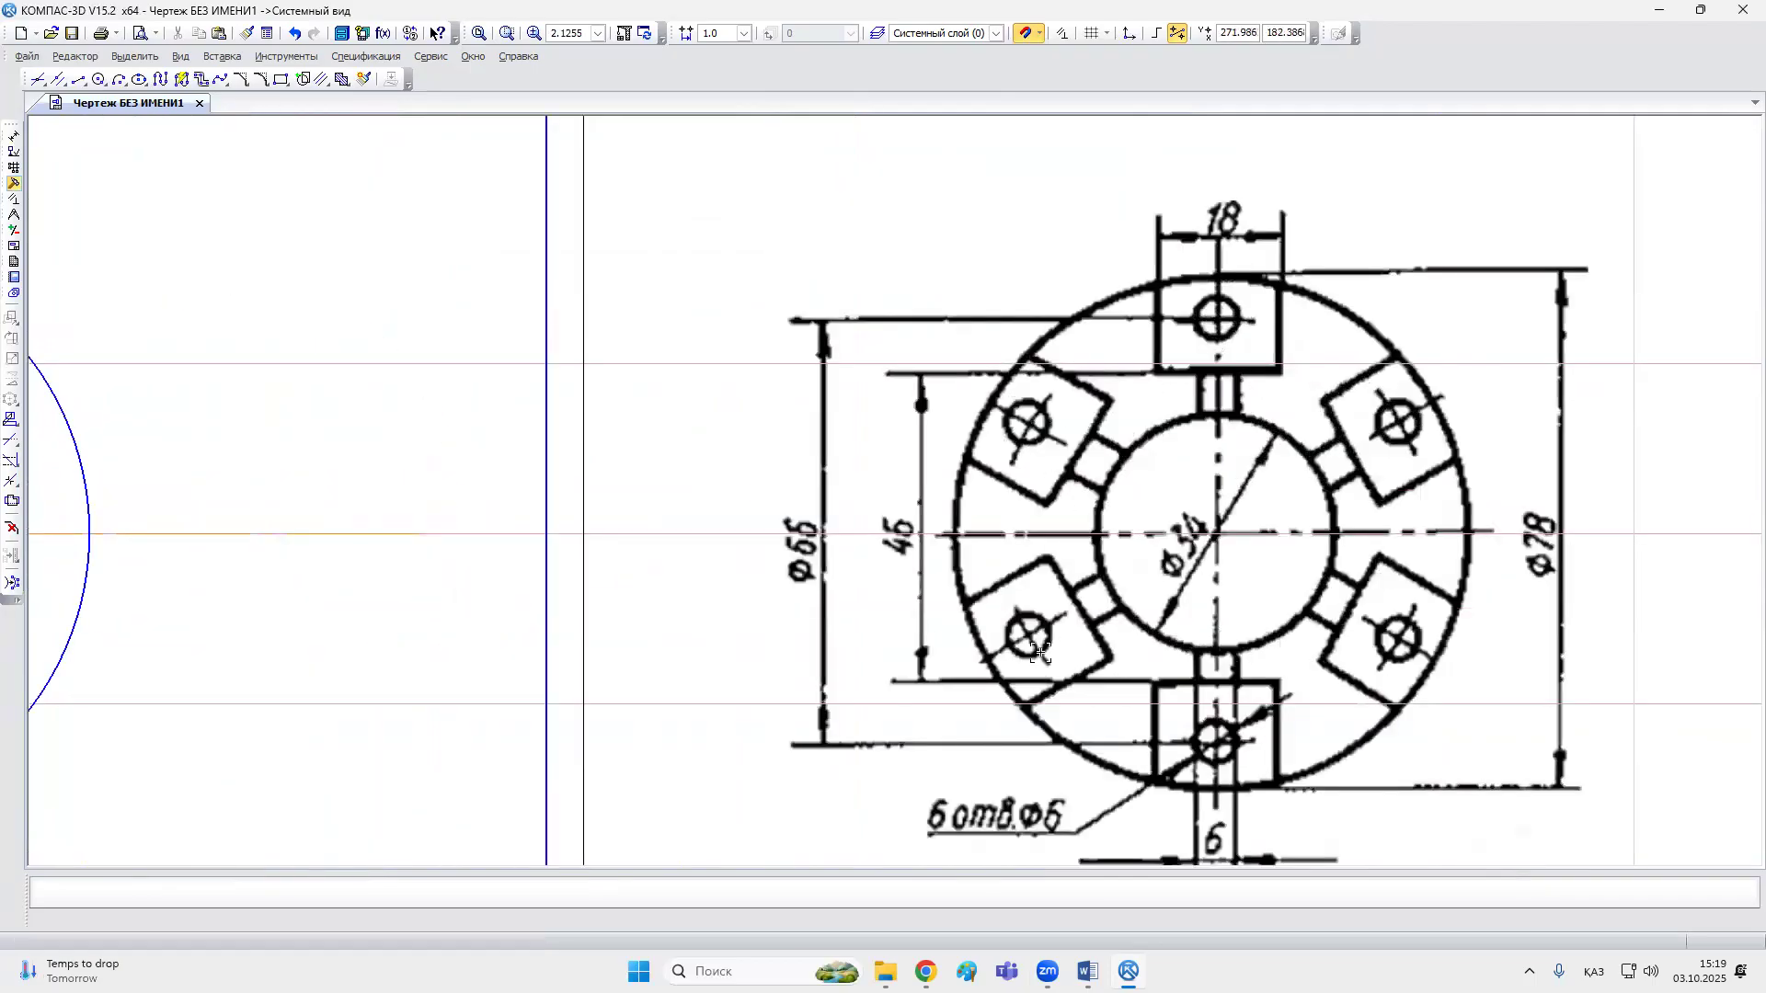
pyautogui.click(917, 642)
pyautogui.click(666, 601)
pyautogui.click(1377, 629)
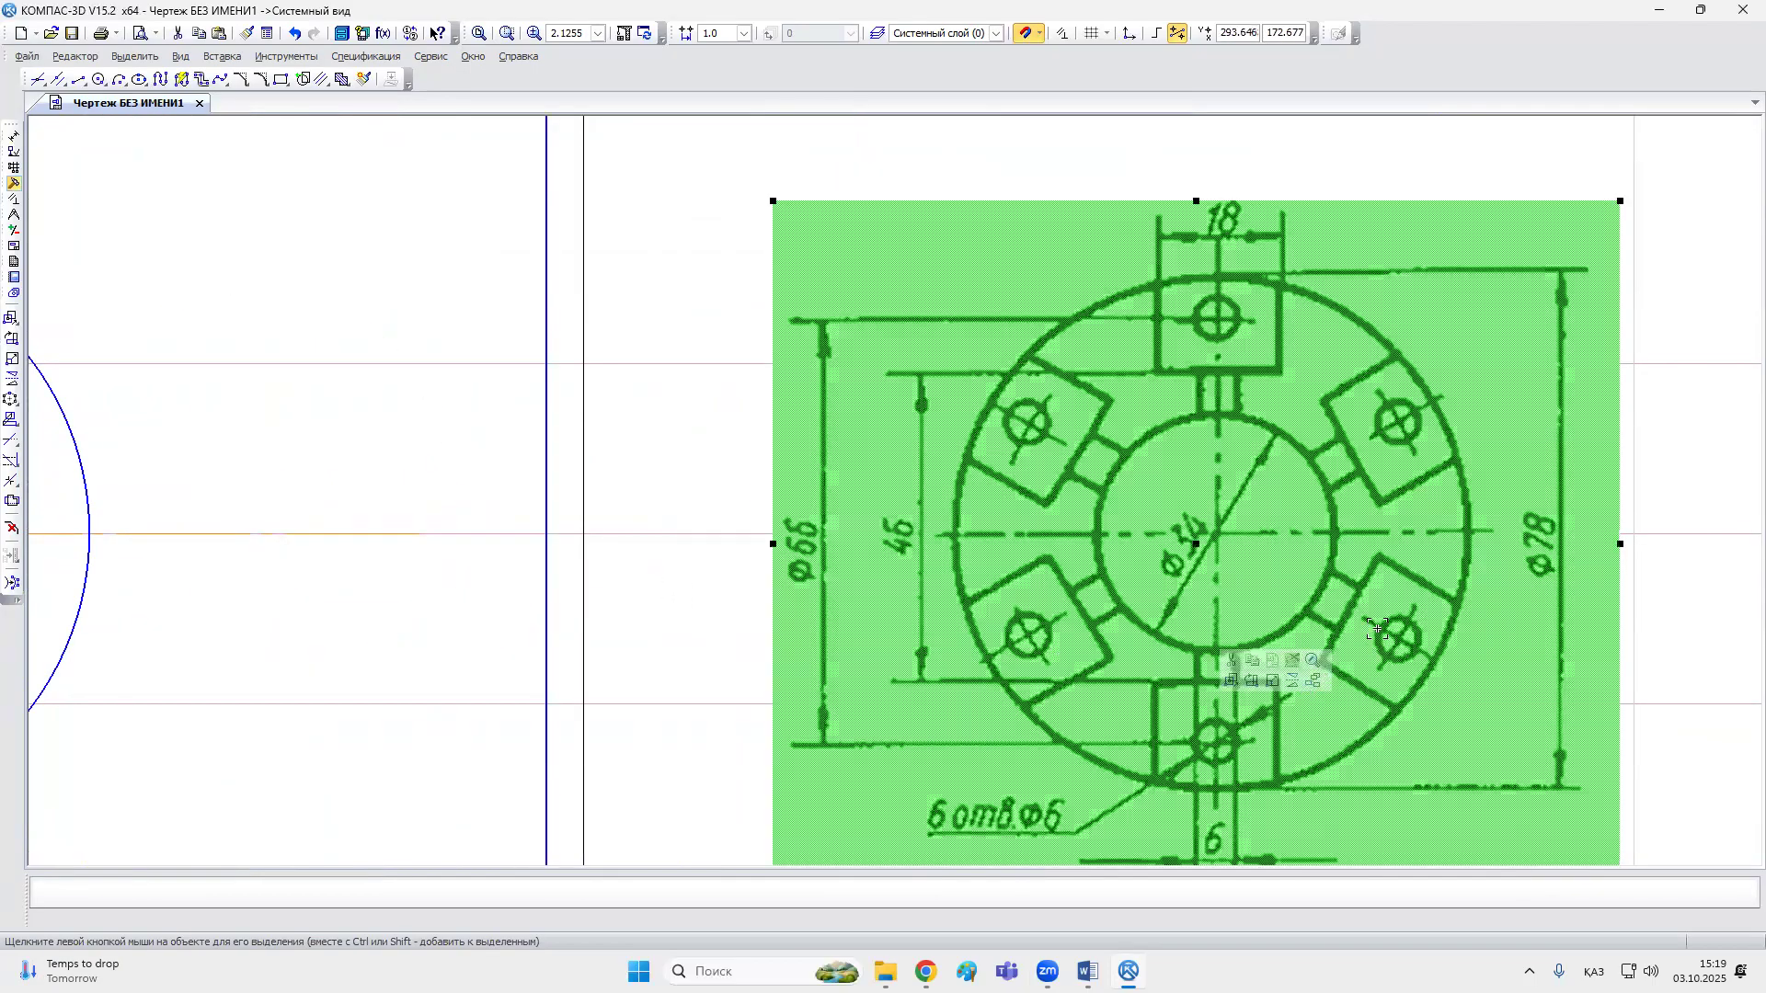
pyautogui.click(1696, 450)
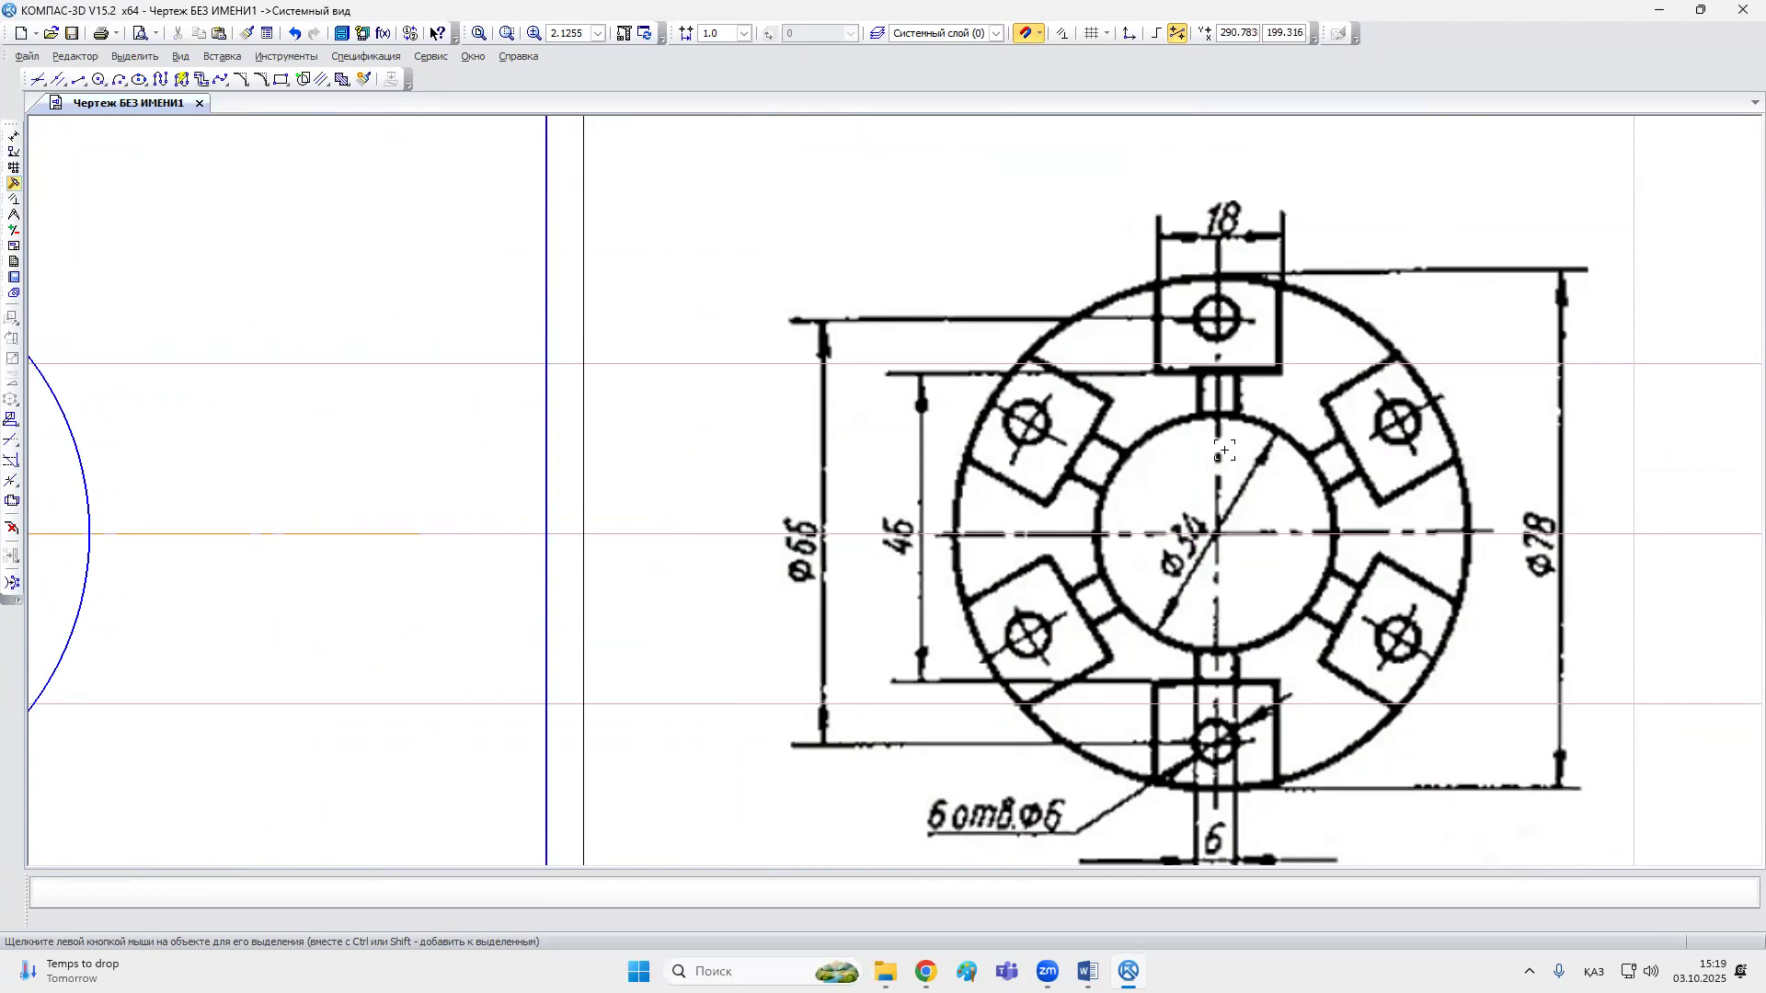
# Step: Copy the top notch's three segments around the circle's centre, with 6 copies evenly spaced over the full circle
pyautogui.scroll(-2, 343, 516)
pyautogui.moveTo(343, 516); pyautogui.dragTo(937, 543, button='middle')
pyautogui.scroll(1, 476, 387)
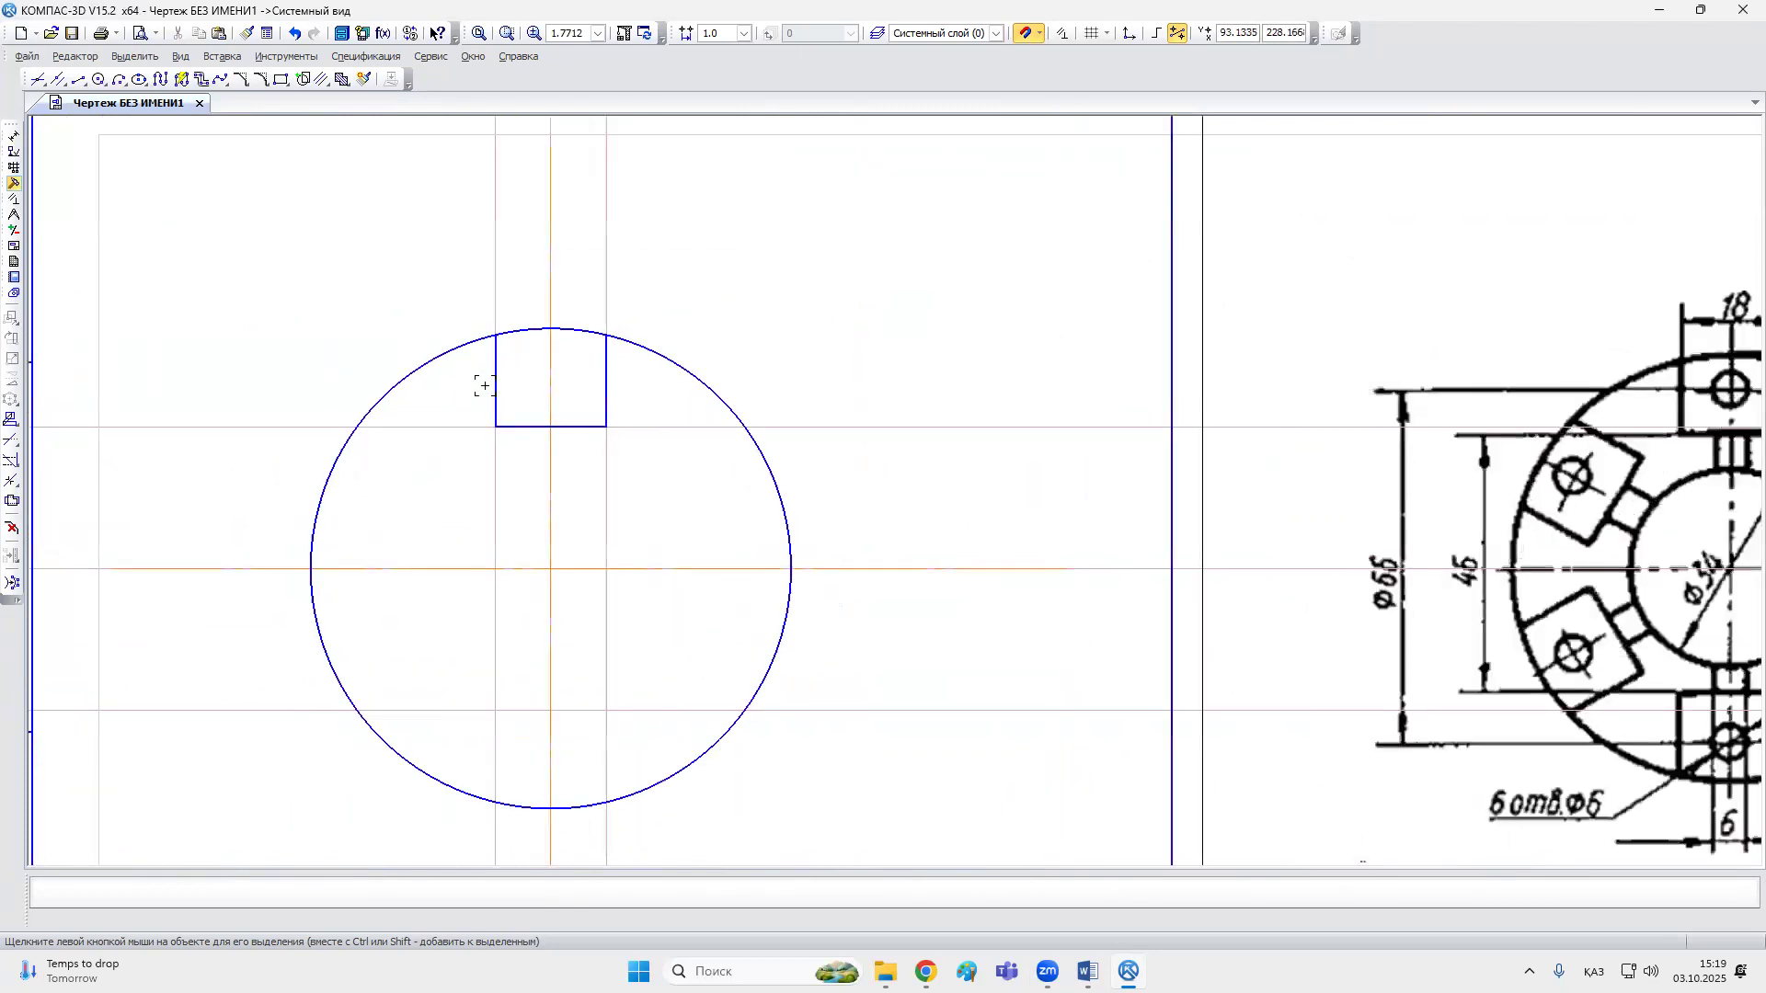
pyautogui.click(496, 385)
pyautogui.keyDown('shift'); pyautogui.click(515, 427); pyautogui.keyUp('shift')
pyautogui.keyDown('shift'); pyautogui.click(607, 415); pyautogui.keyUp('shift')
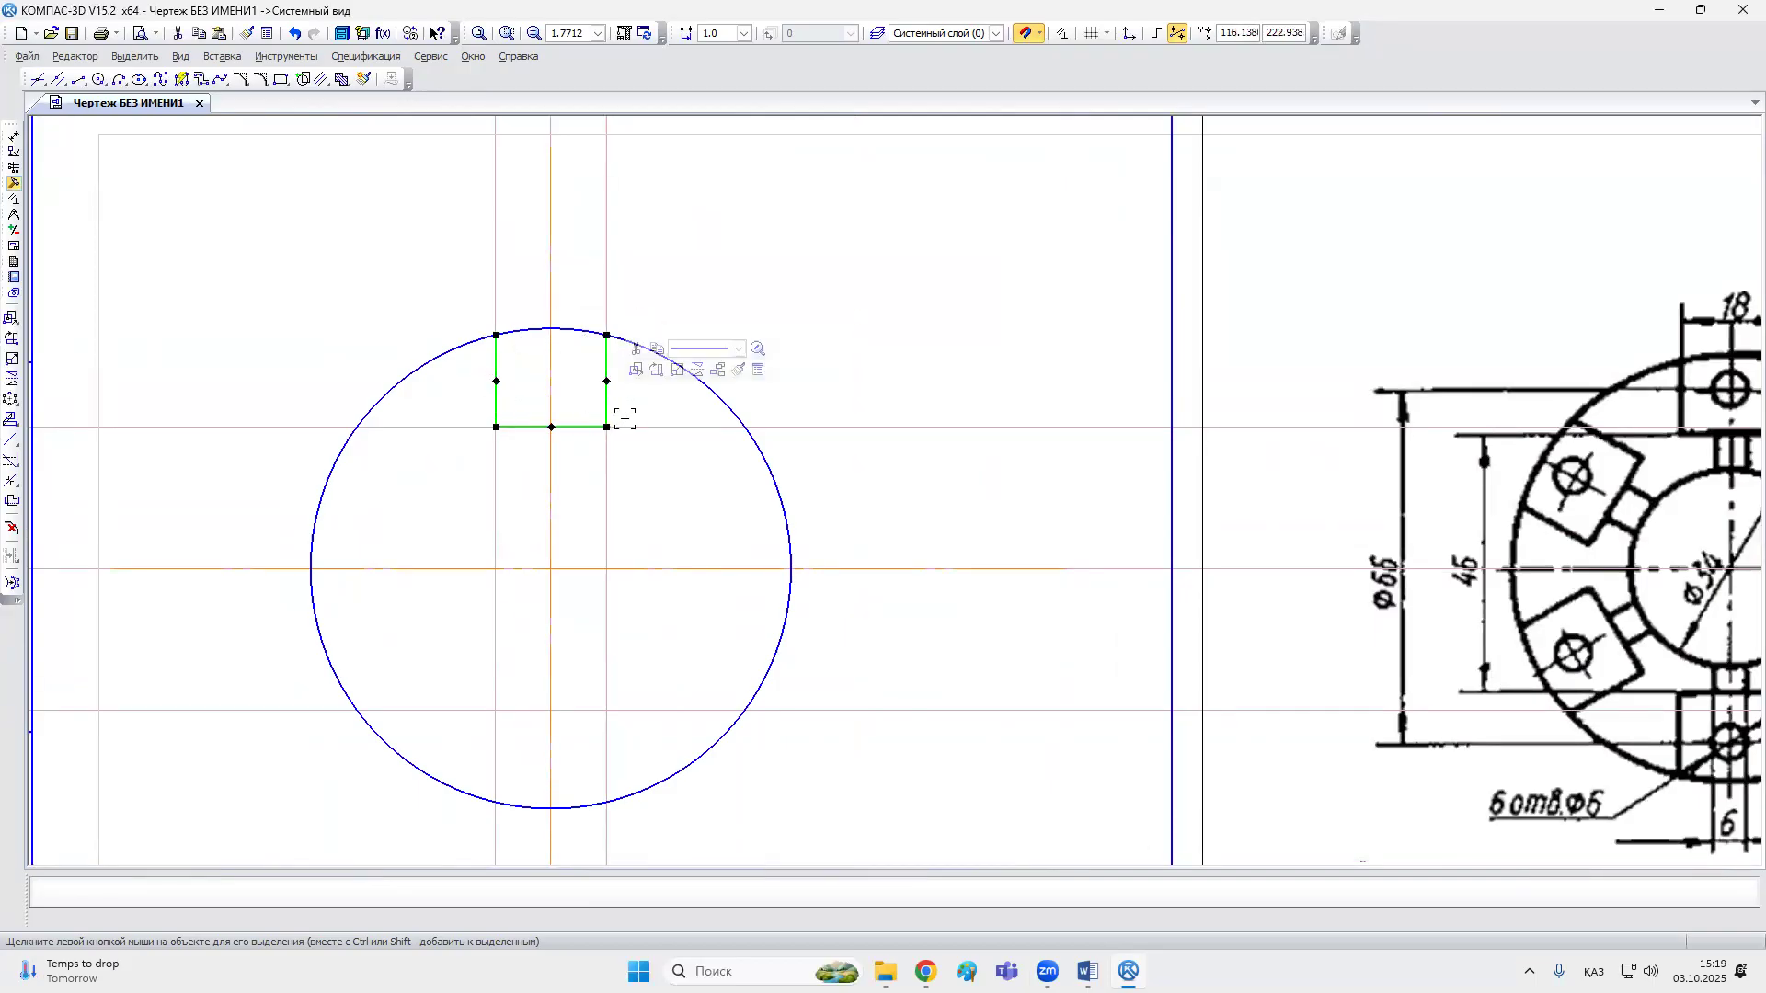
pyautogui.scroll(-2, 407, 421)
pyautogui.moveTo(493, 421); pyautogui.dragTo(598, 410, button='middle')
pyautogui.scroll(1, 598, 410)
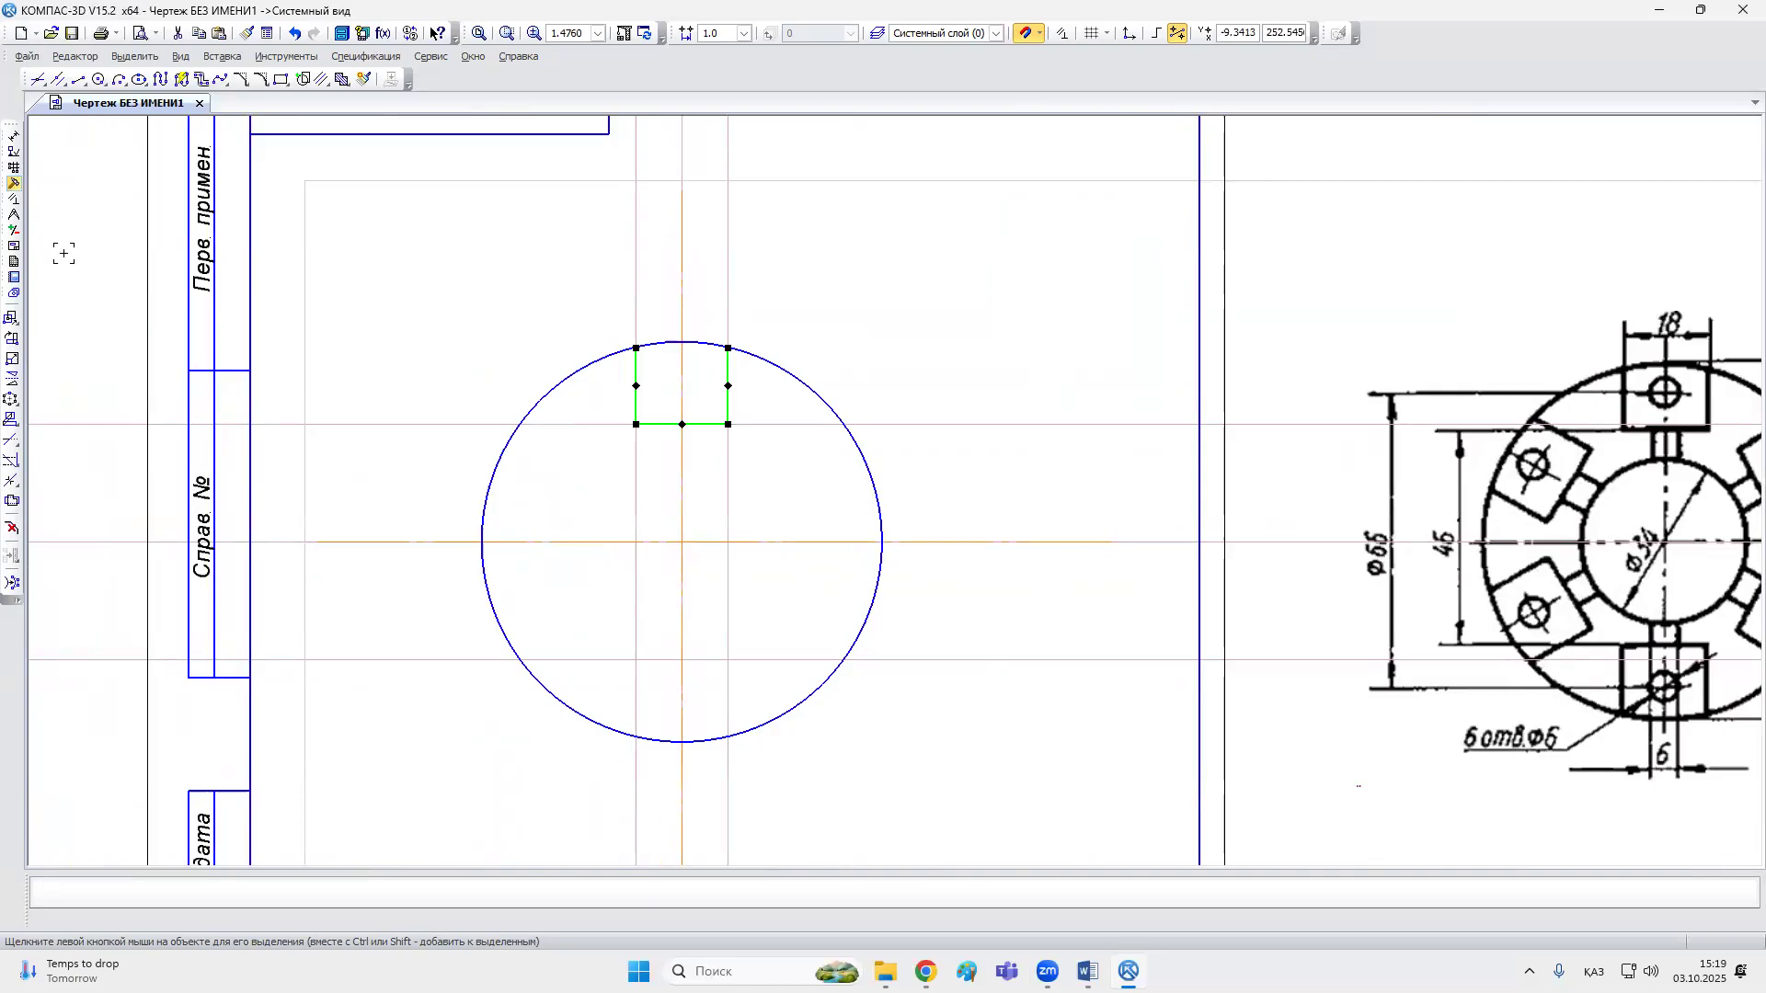
pyautogui.click(13, 184)
pyautogui.click(11, 400)
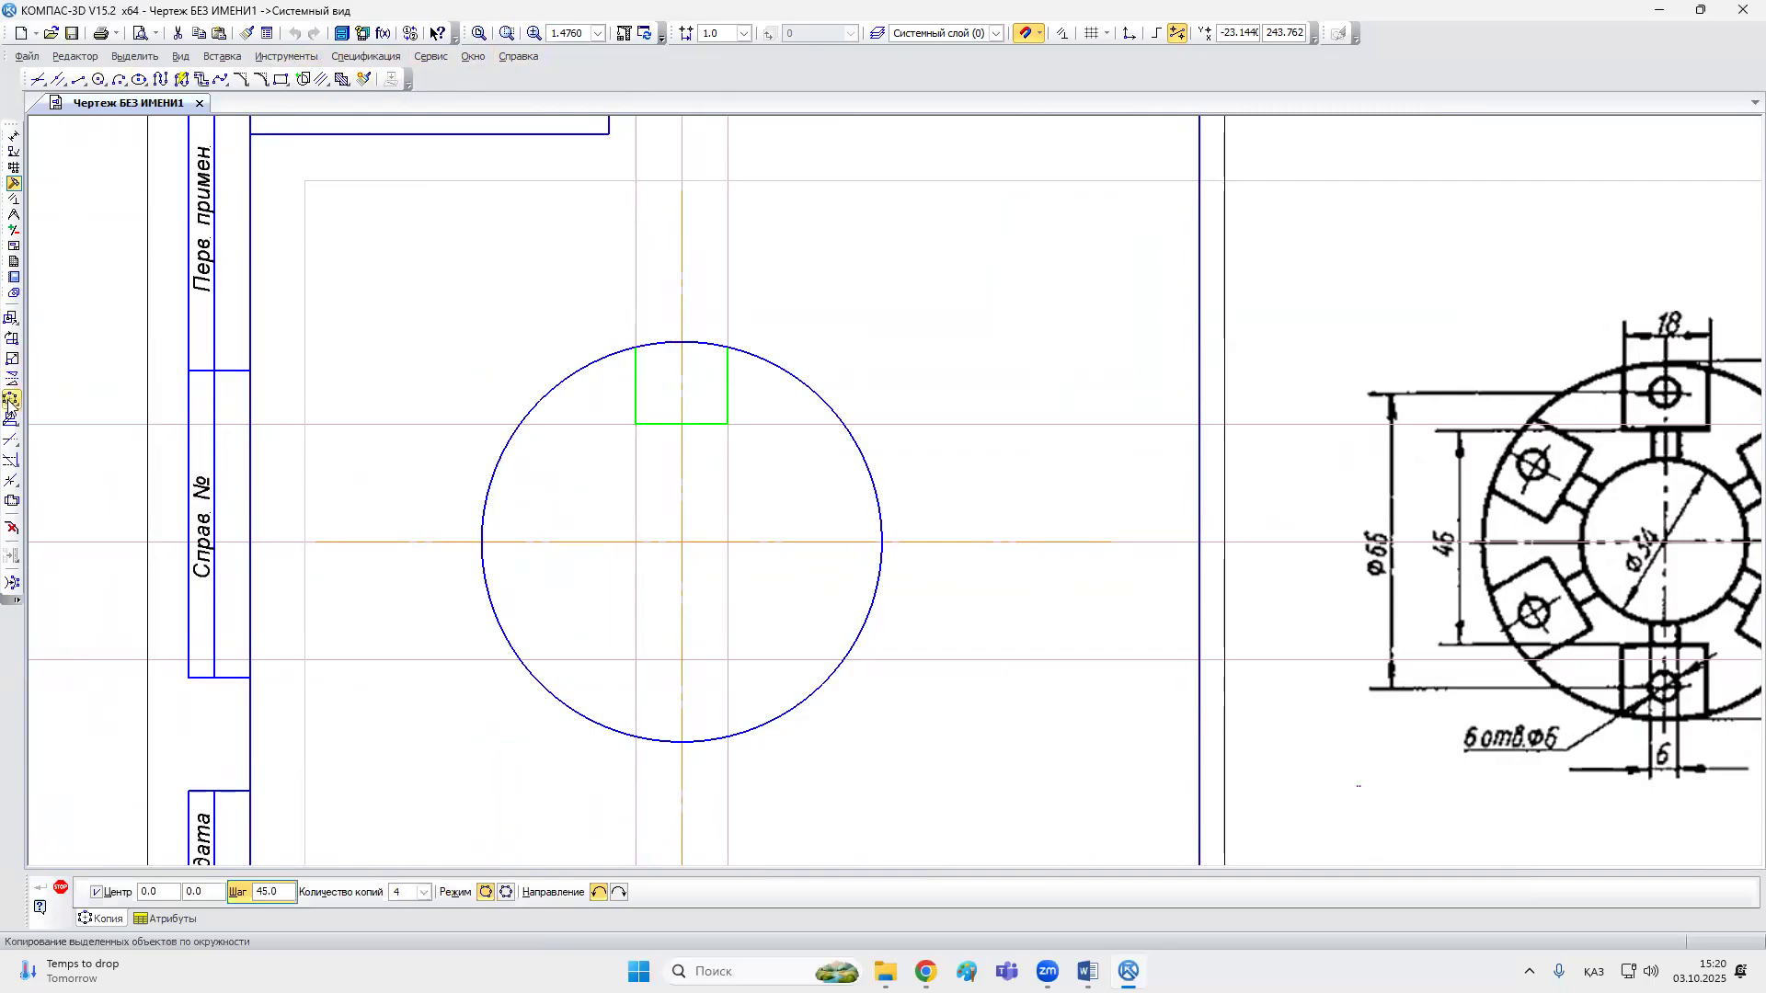
pyautogui.click(682, 541)
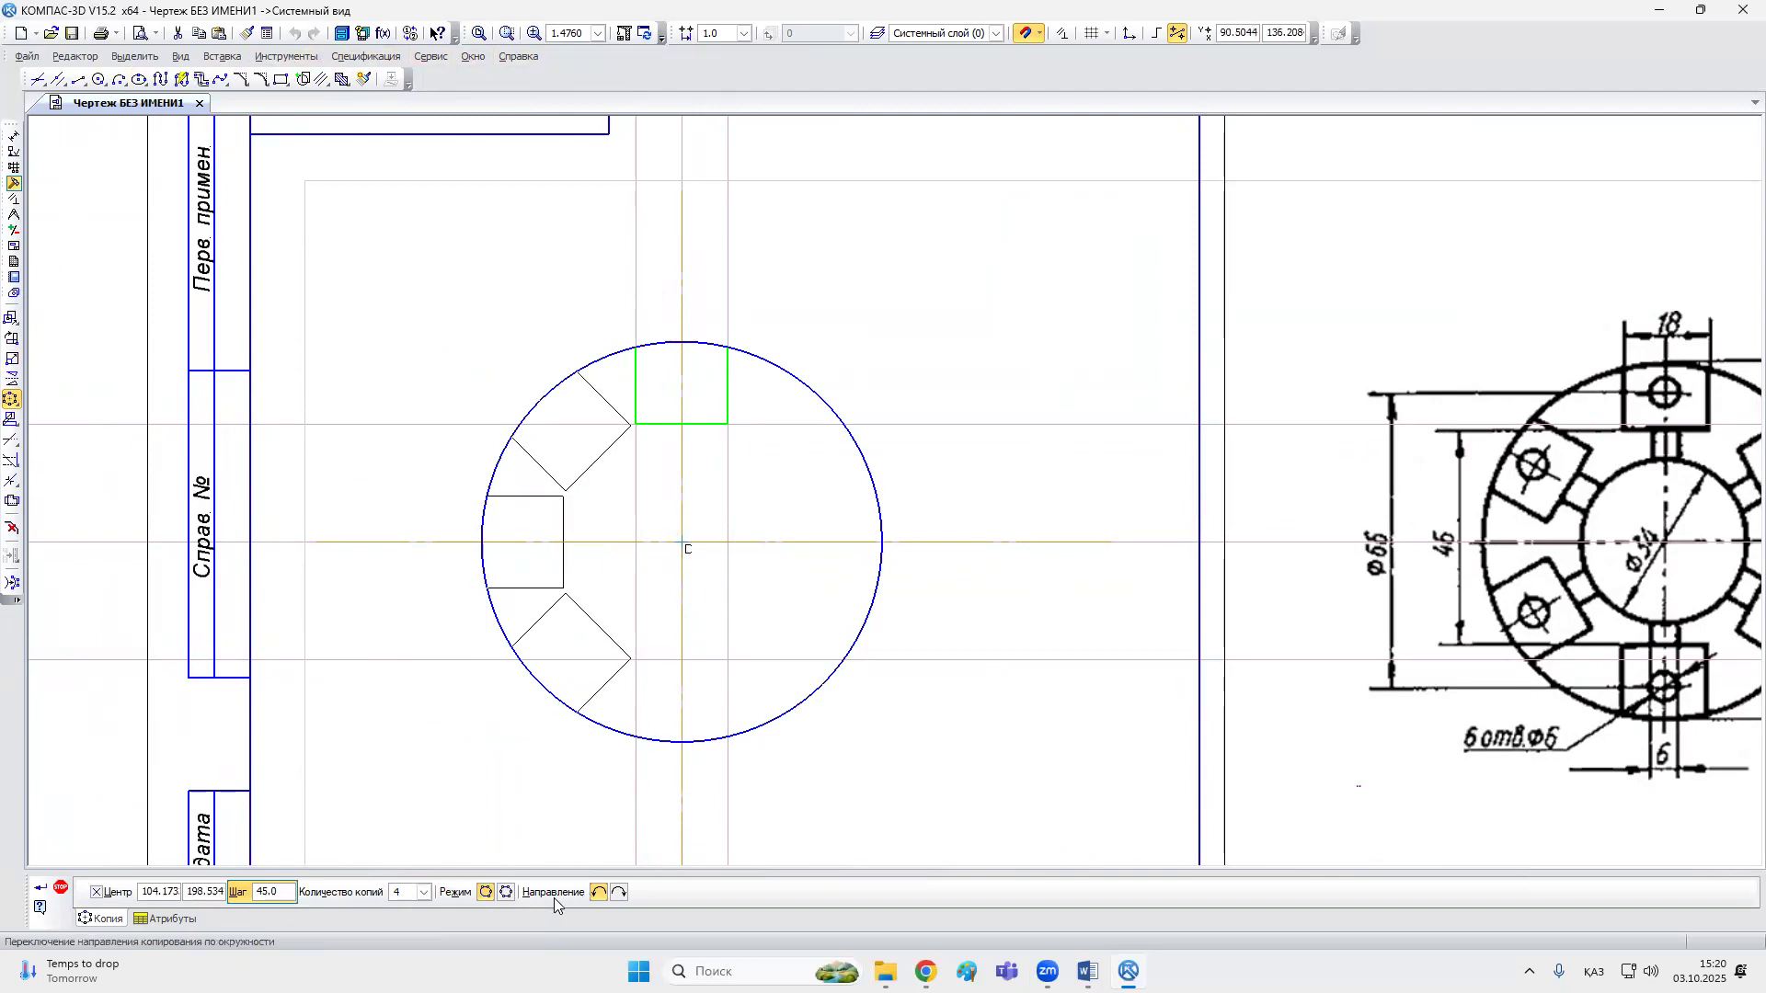
pyautogui.click(506, 893)
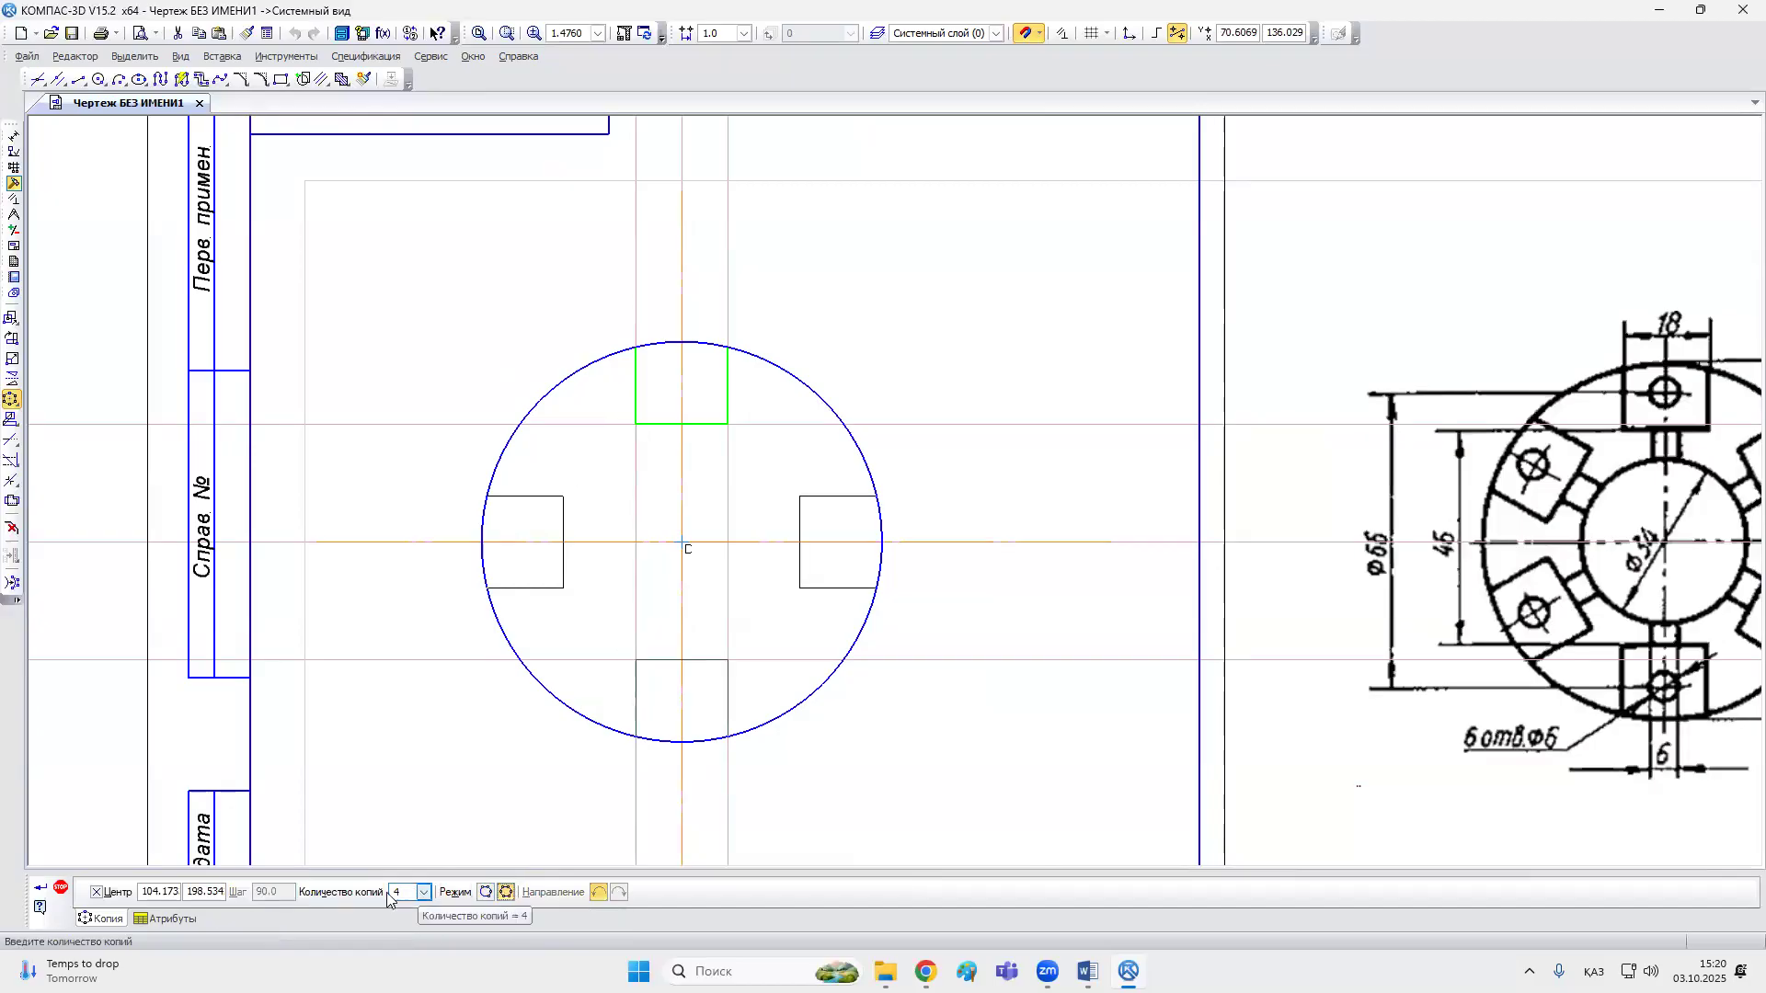
pyautogui.click(423, 893)
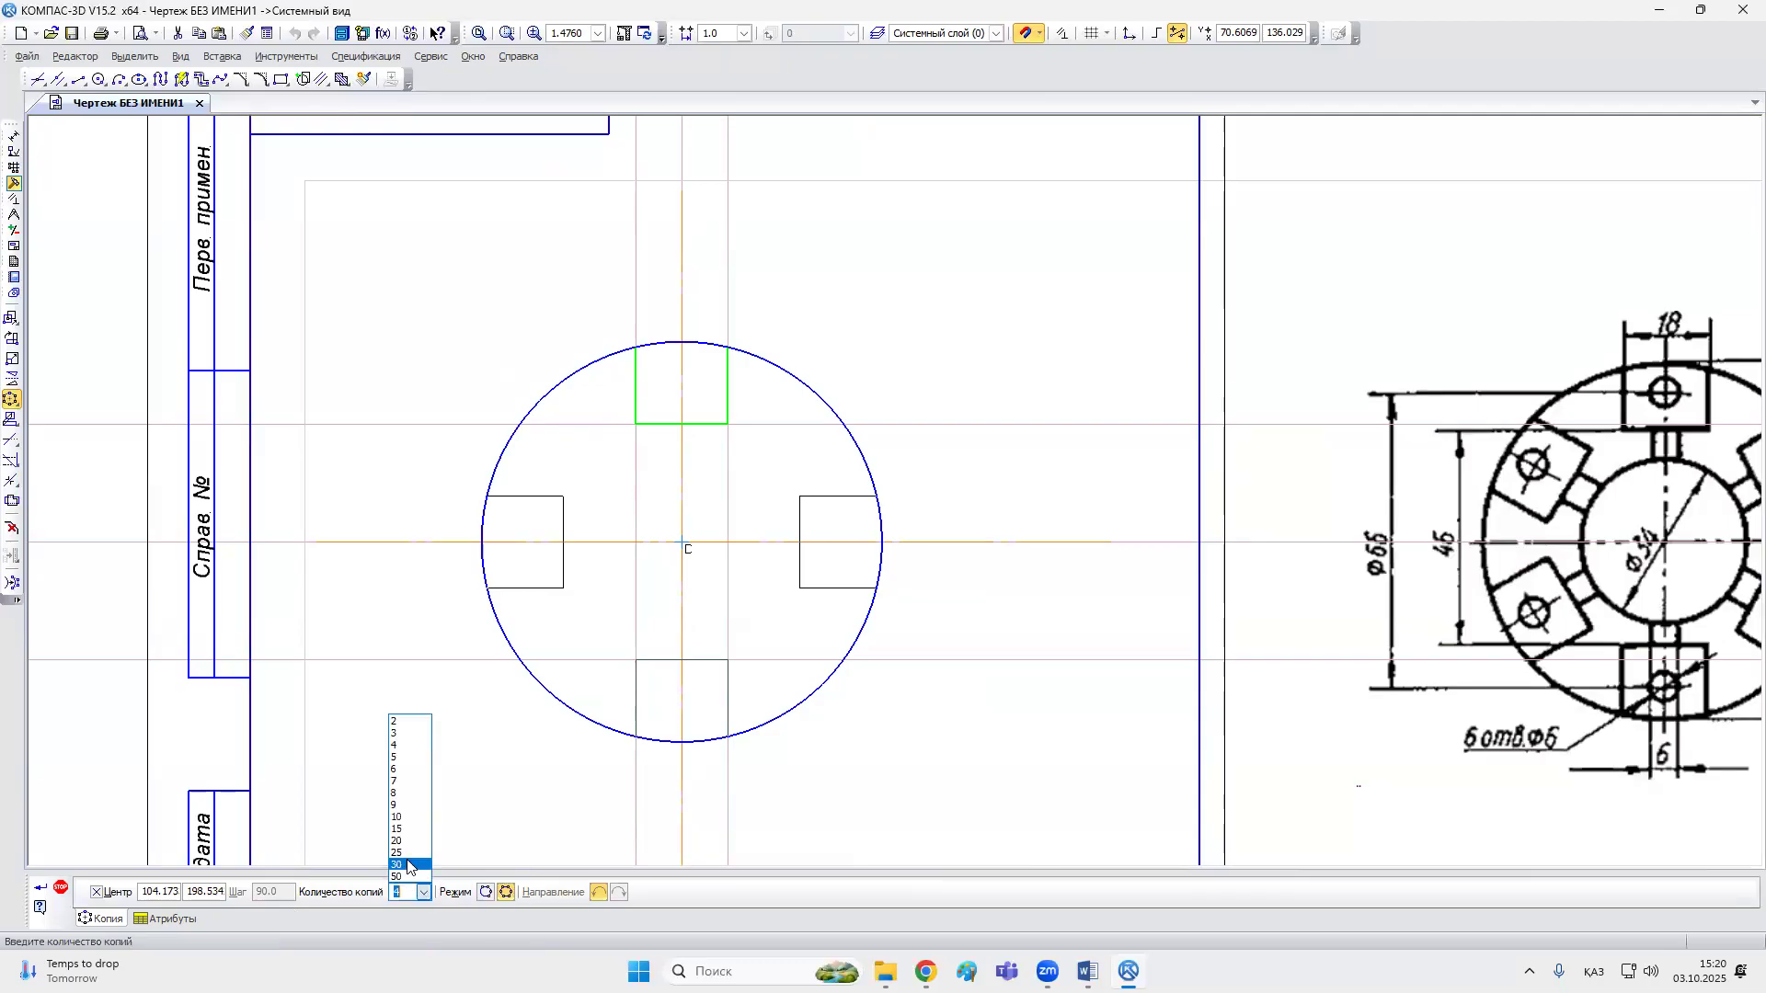
pyautogui.click(397, 768)
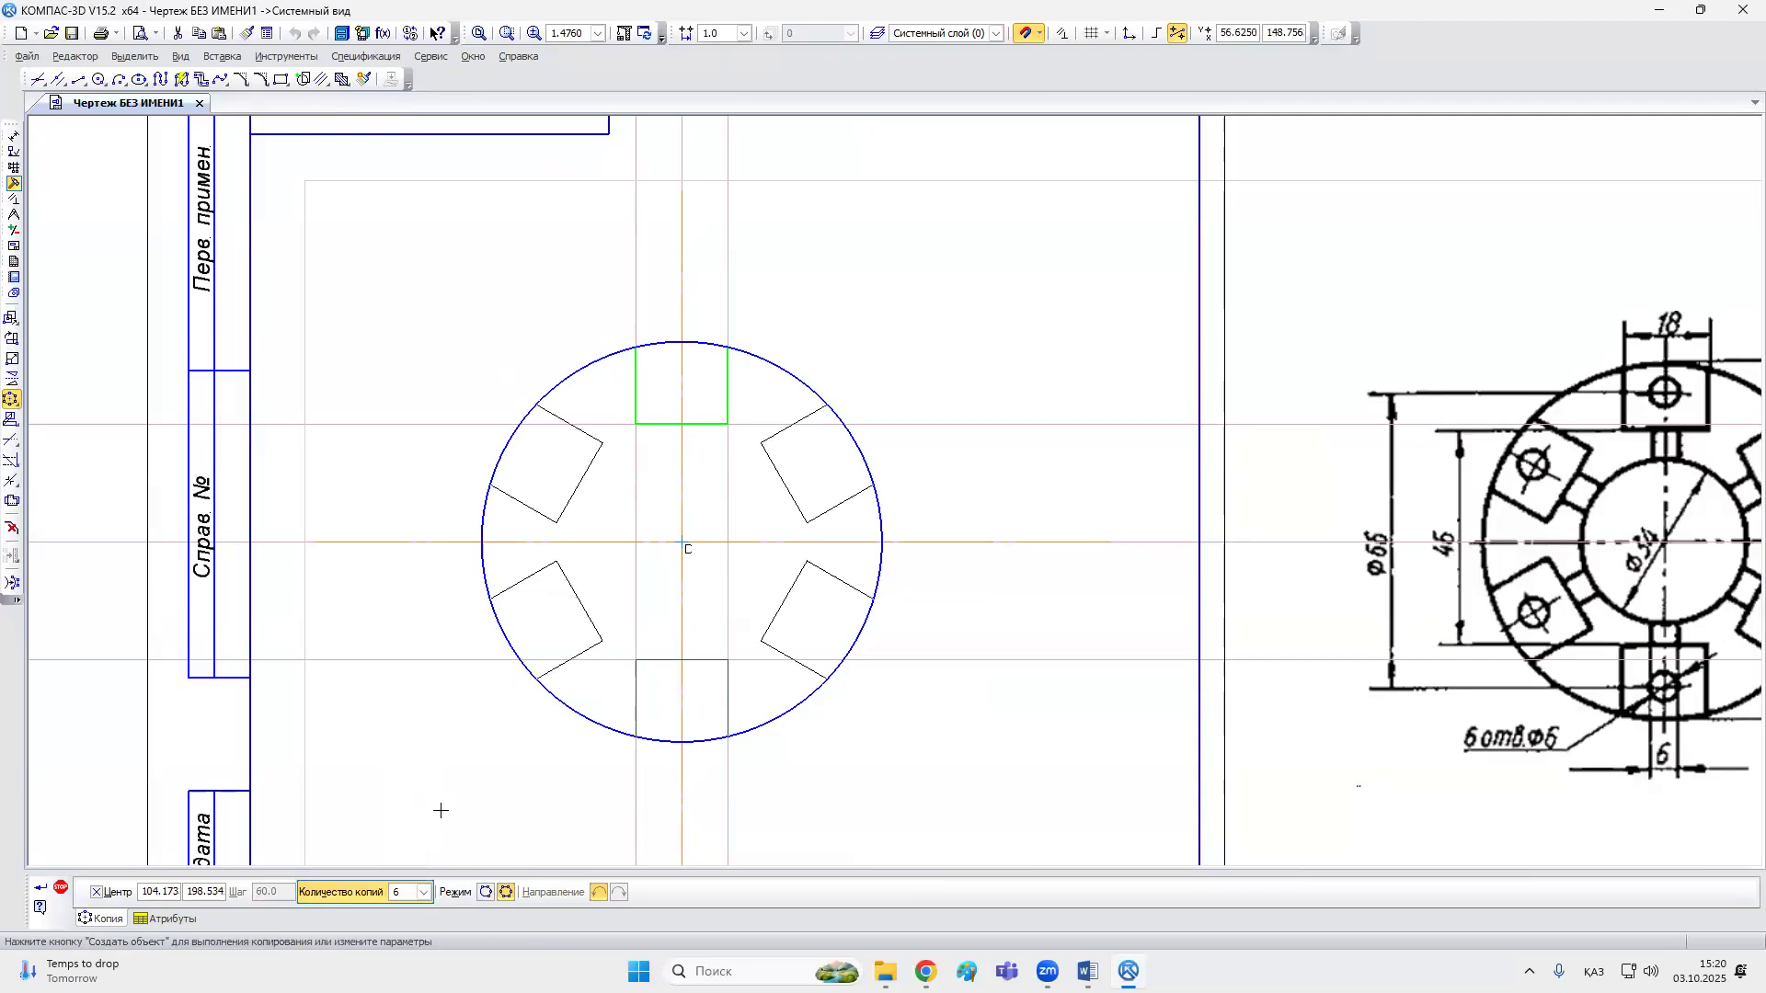
pyautogui.click(56, 888)
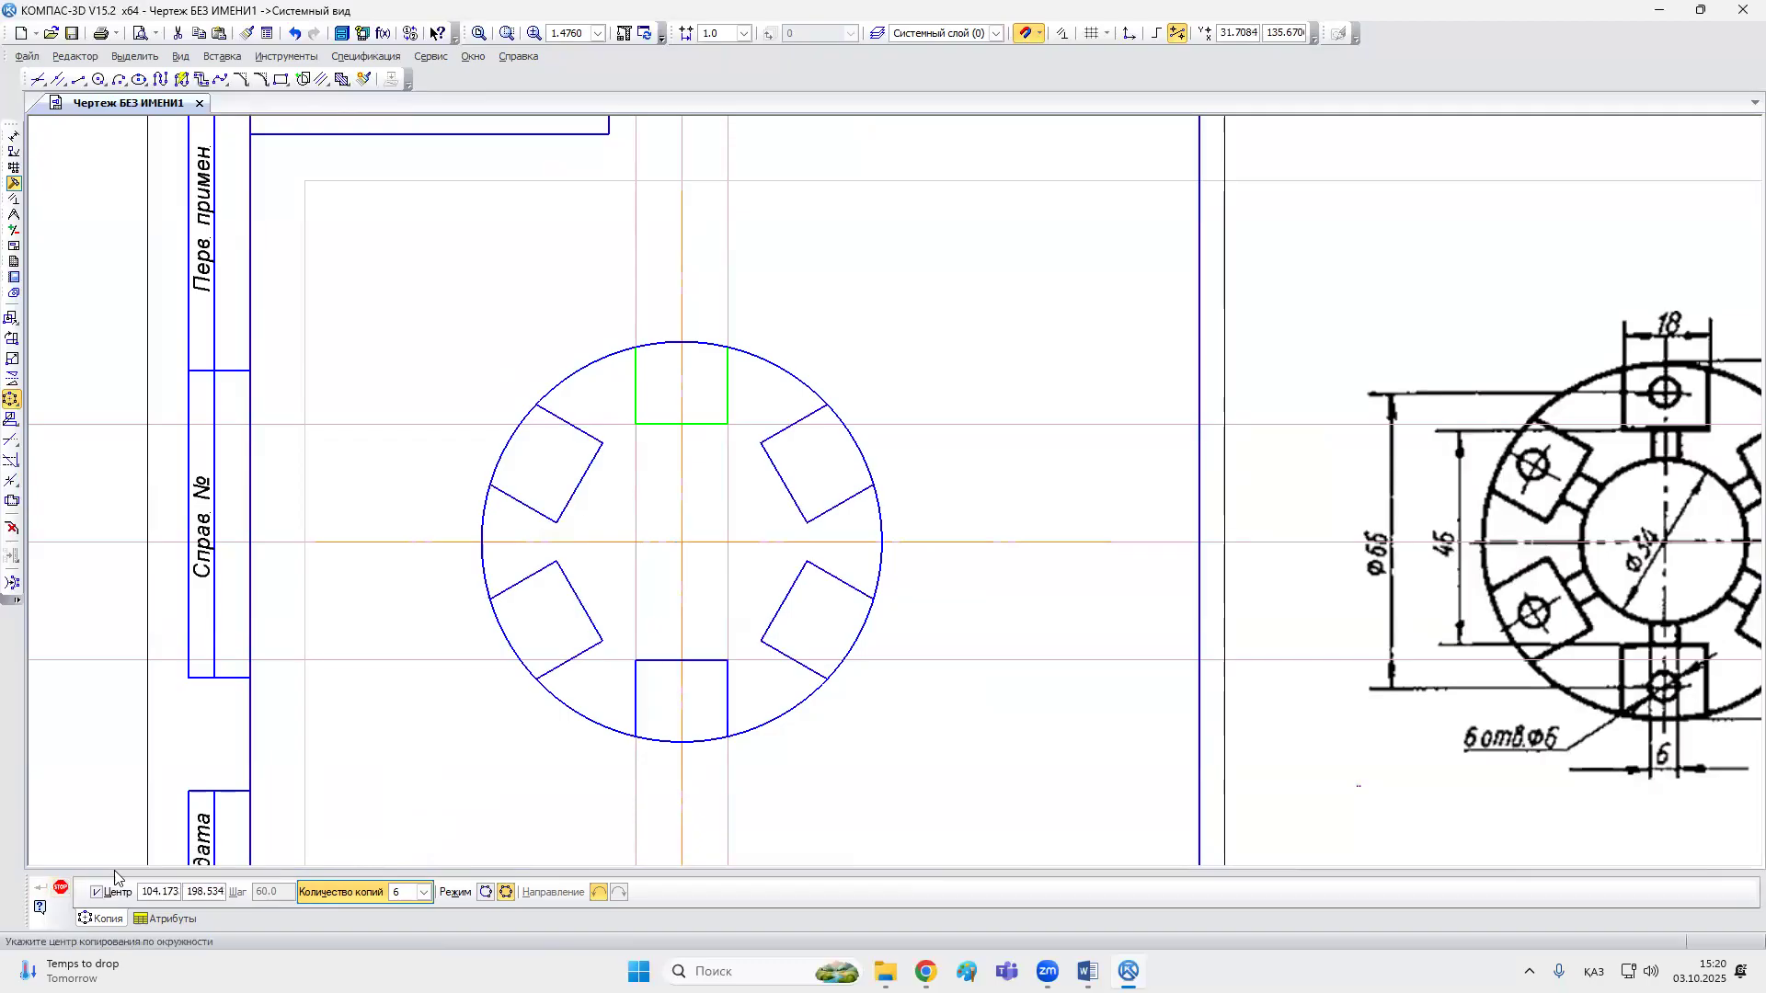
pyautogui.click(61, 890)
pyautogui.press('Escape')
# Step: Delete the two vertical auxiliary lines running along the sides of the top and bottom notches
pyautogui.scroll(2, 726, 460)
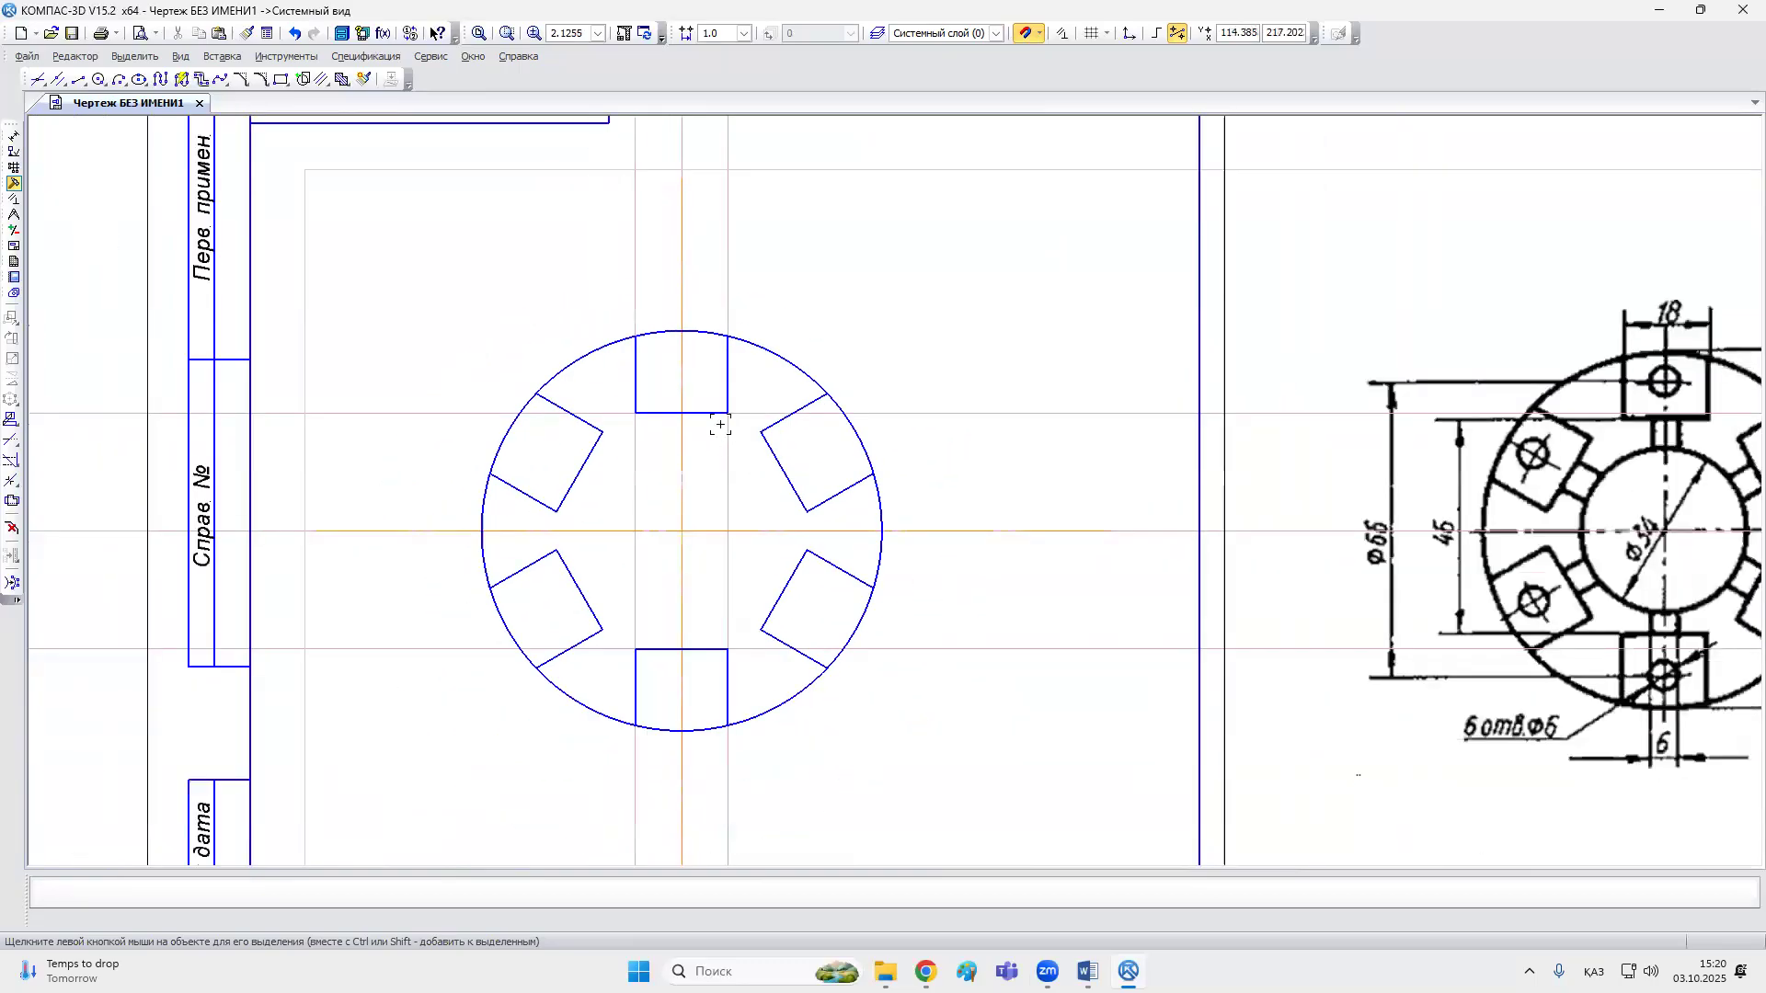
pyautogui.scroll(-3, 699, 441)
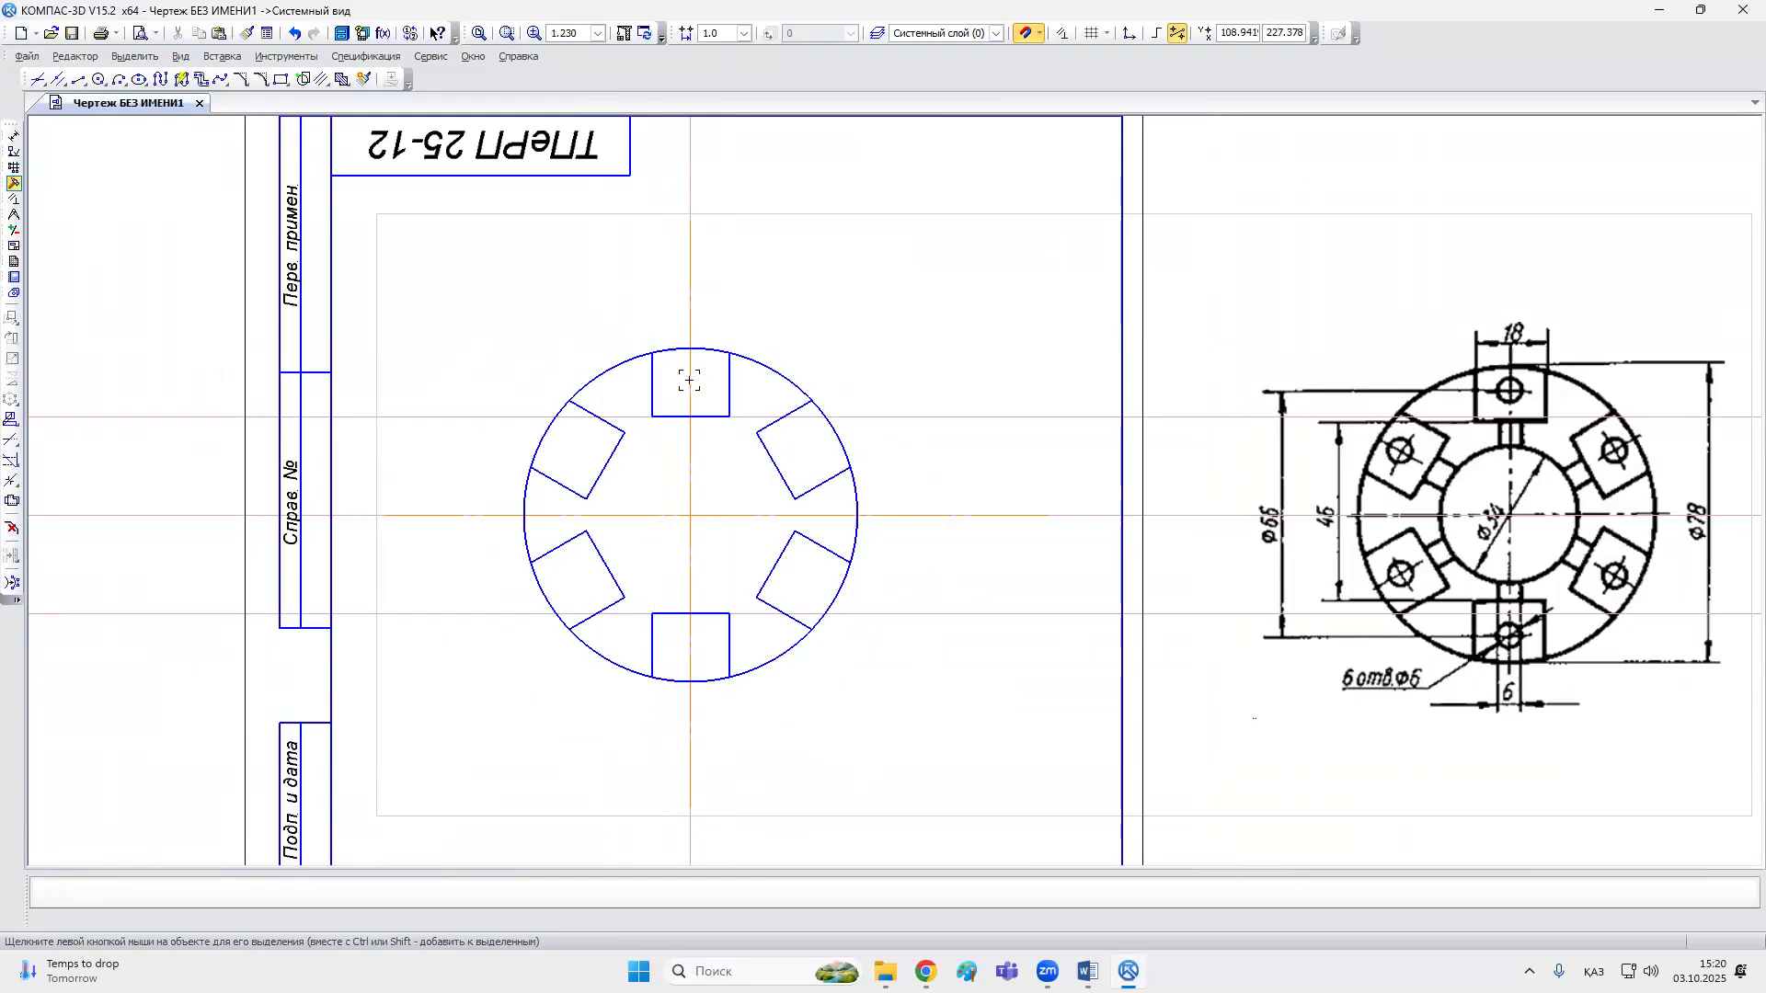
pyautogui.scroll(-1, 695, 385)
pyautogui.scroll(1, 1444, 352)
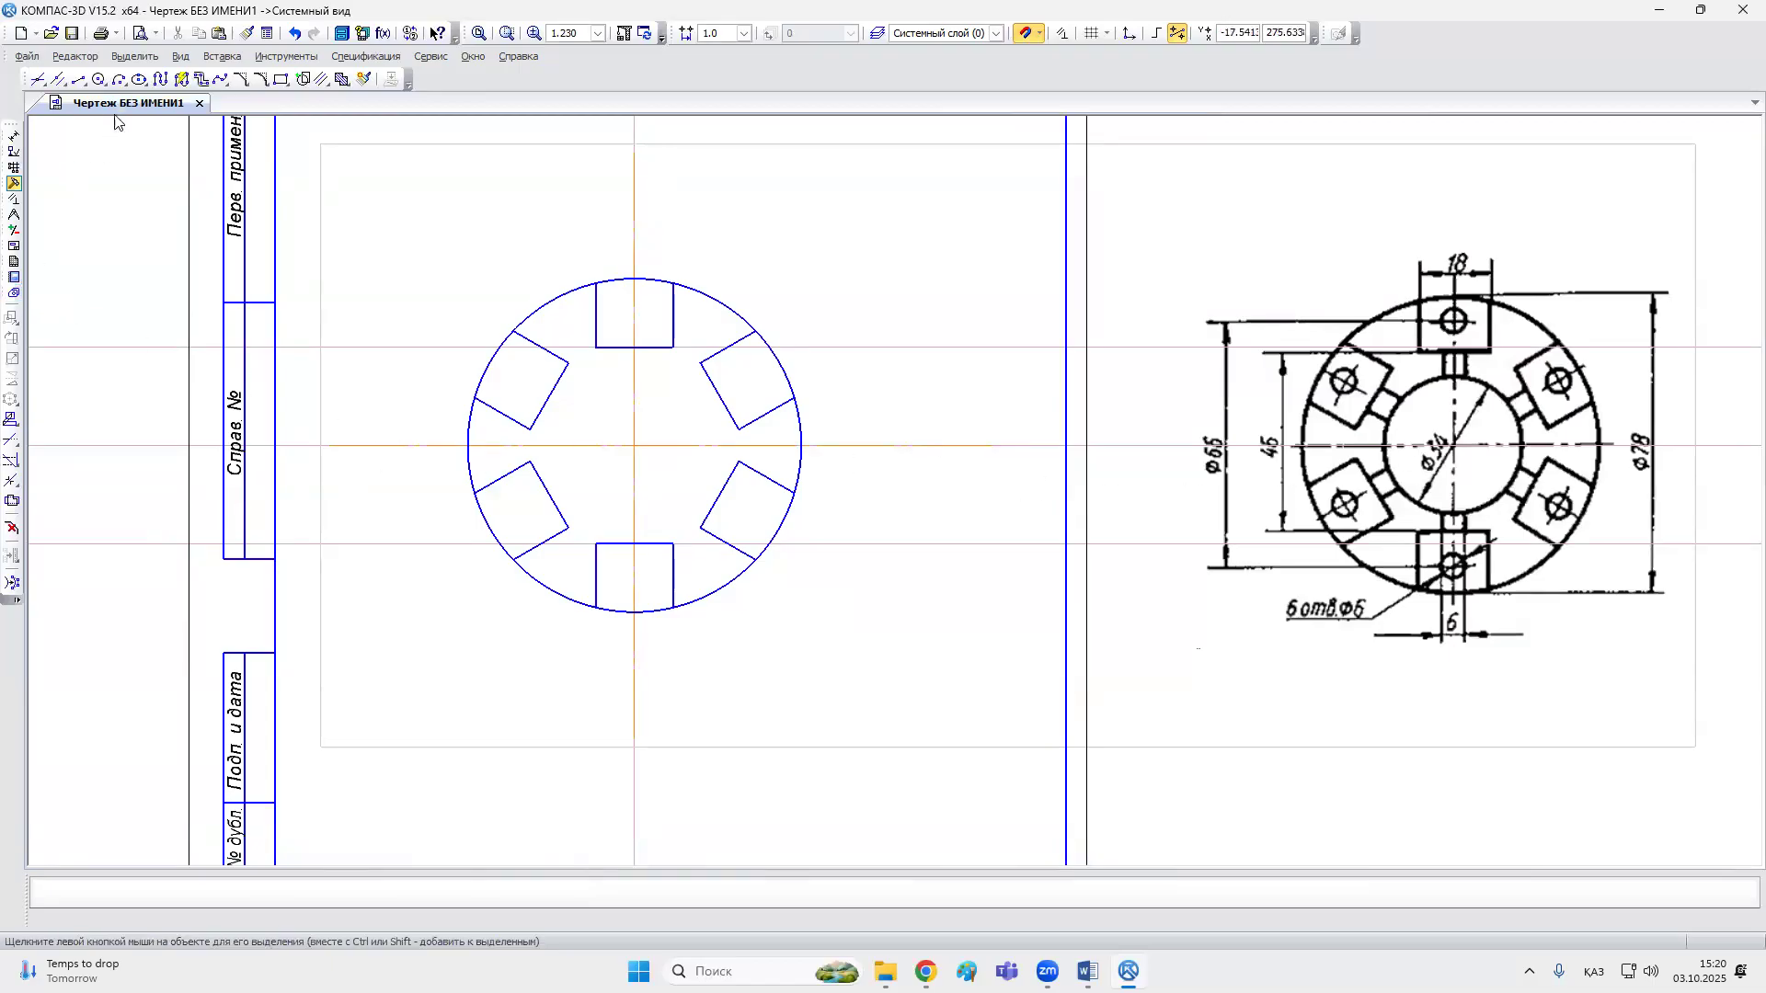
# Step: Draw the inner circle with a diameter of 34 mm, centred on the outer circle's centre
pyautogui.click(99, 80)
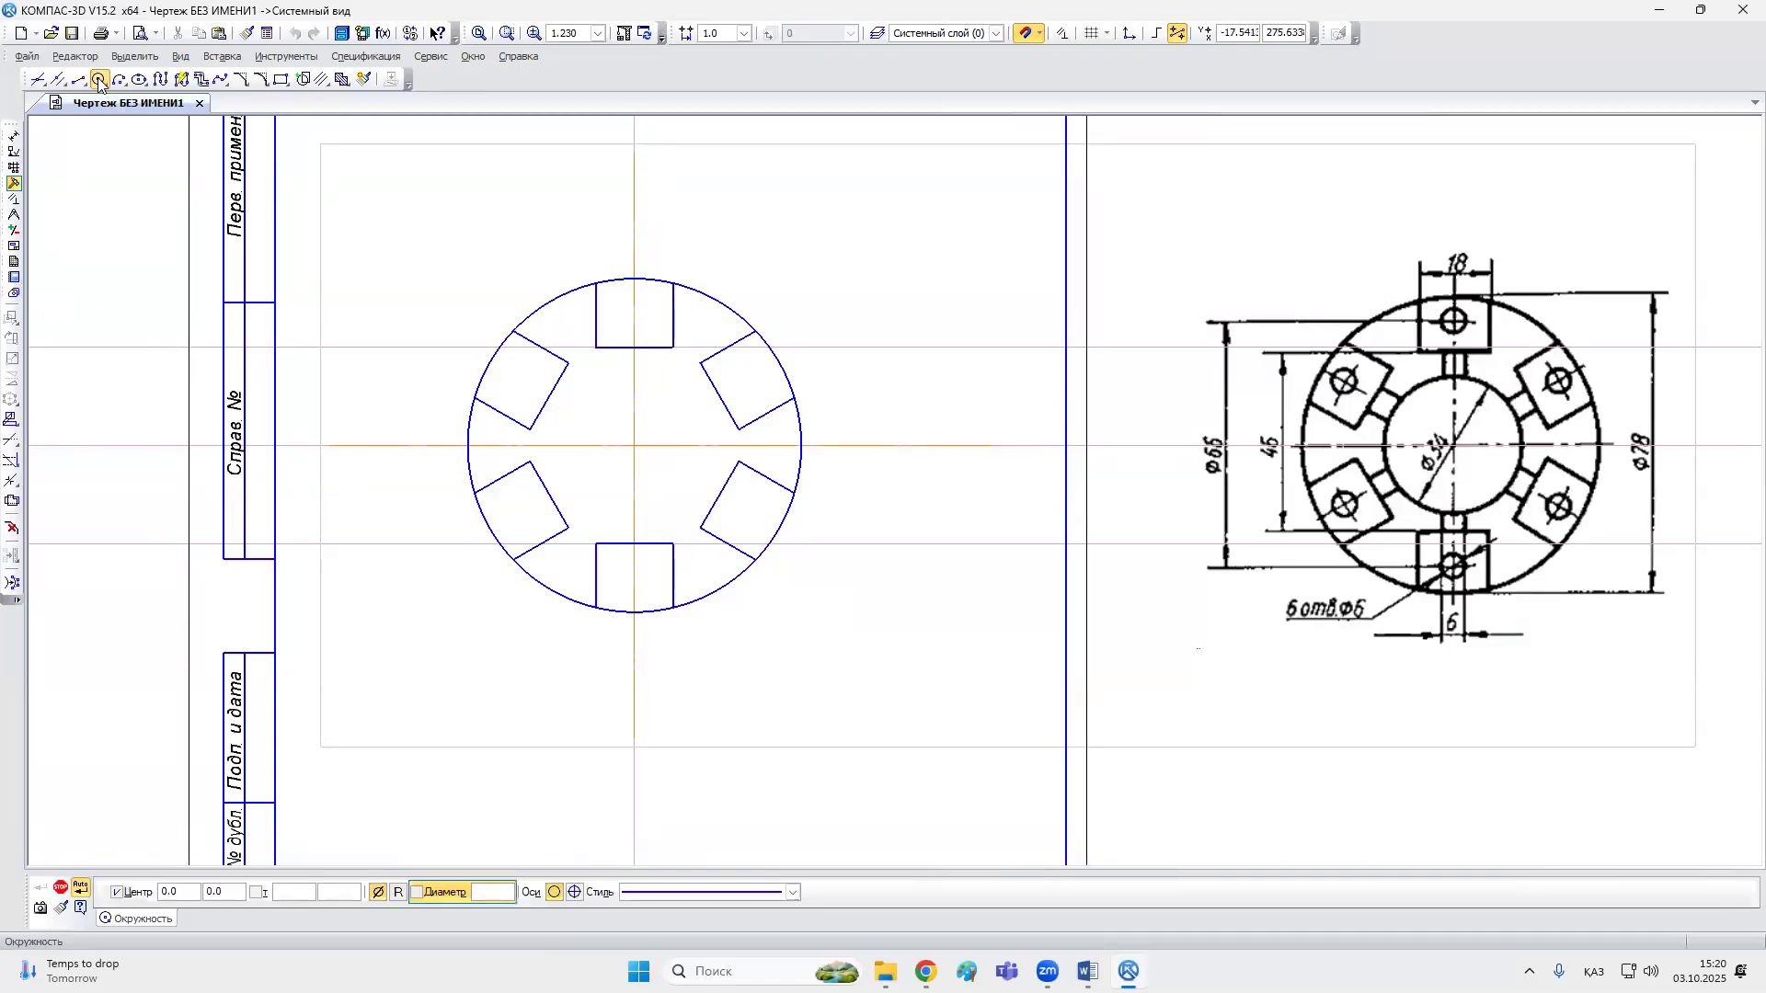
pyautogui.click(500, 892)
pyautogui.write('34')
pyautogui.press('Return')
pyautogui.click(635, 445)
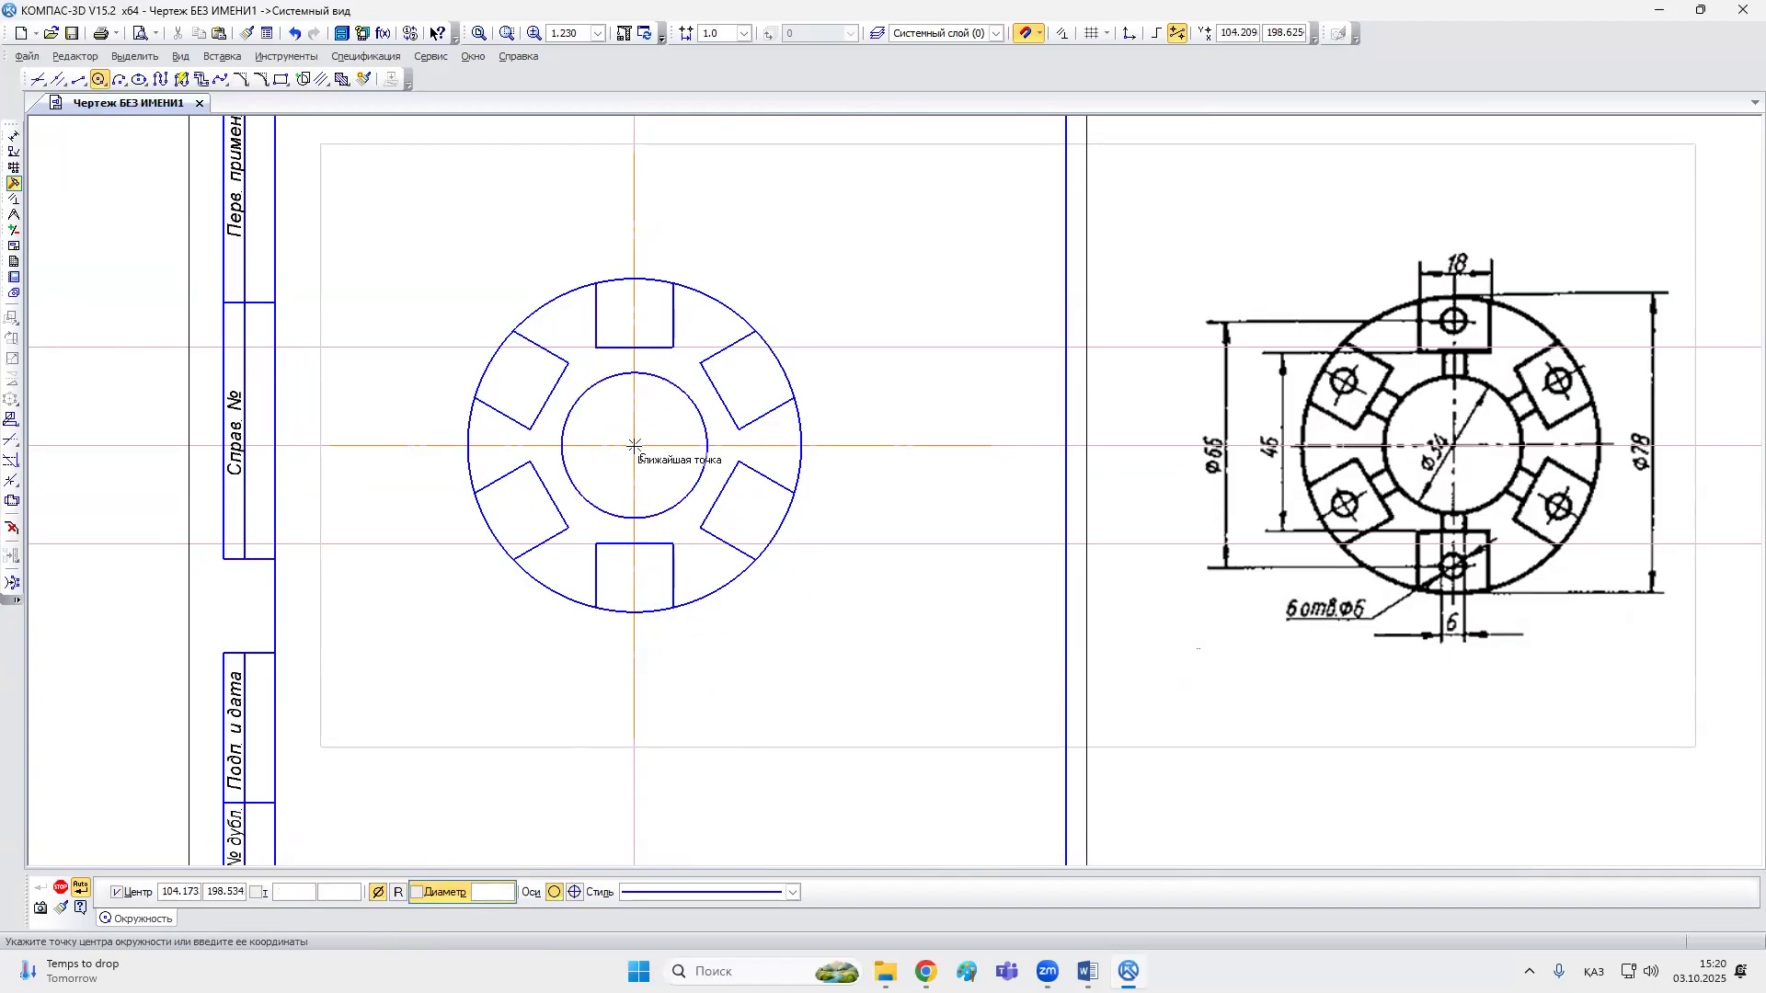
pyautogui.click(61, 892)
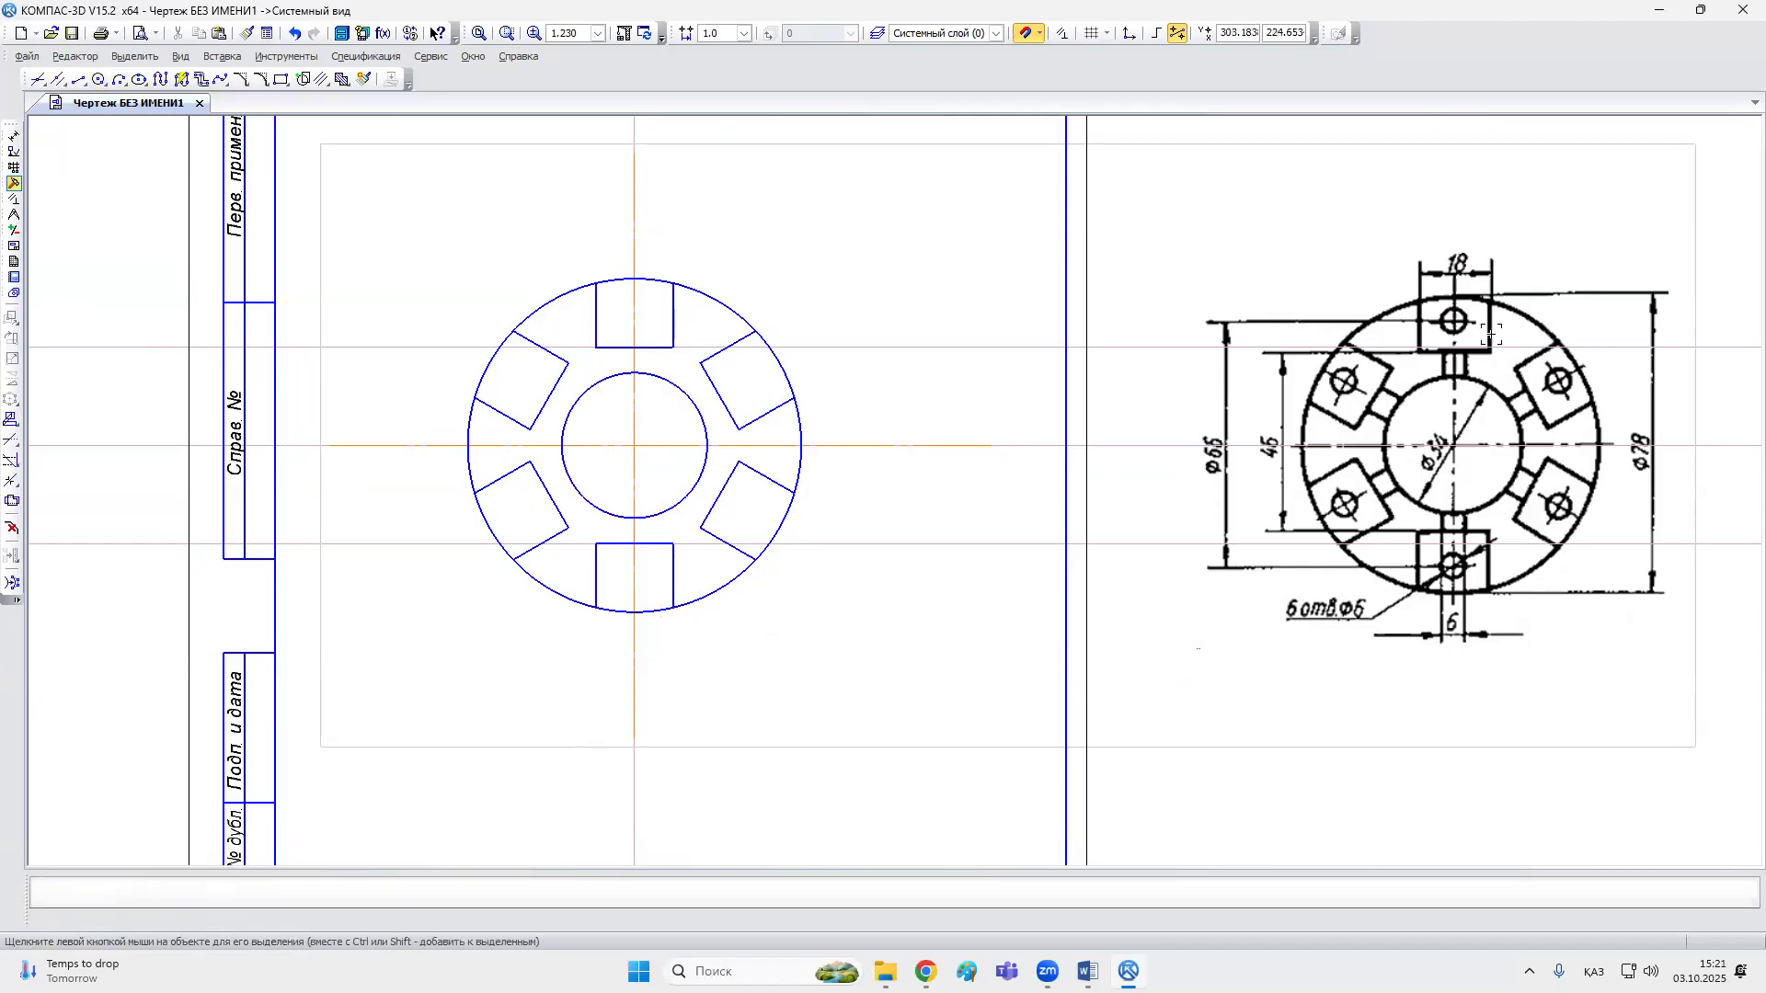
# Step: Check the hole placement in the sample picture and draw a concentric circle with a diameter of 66 mm
pyautogui.moveTo(1503, 392); pyautogui.dragTo(1467, 393, button='middle')
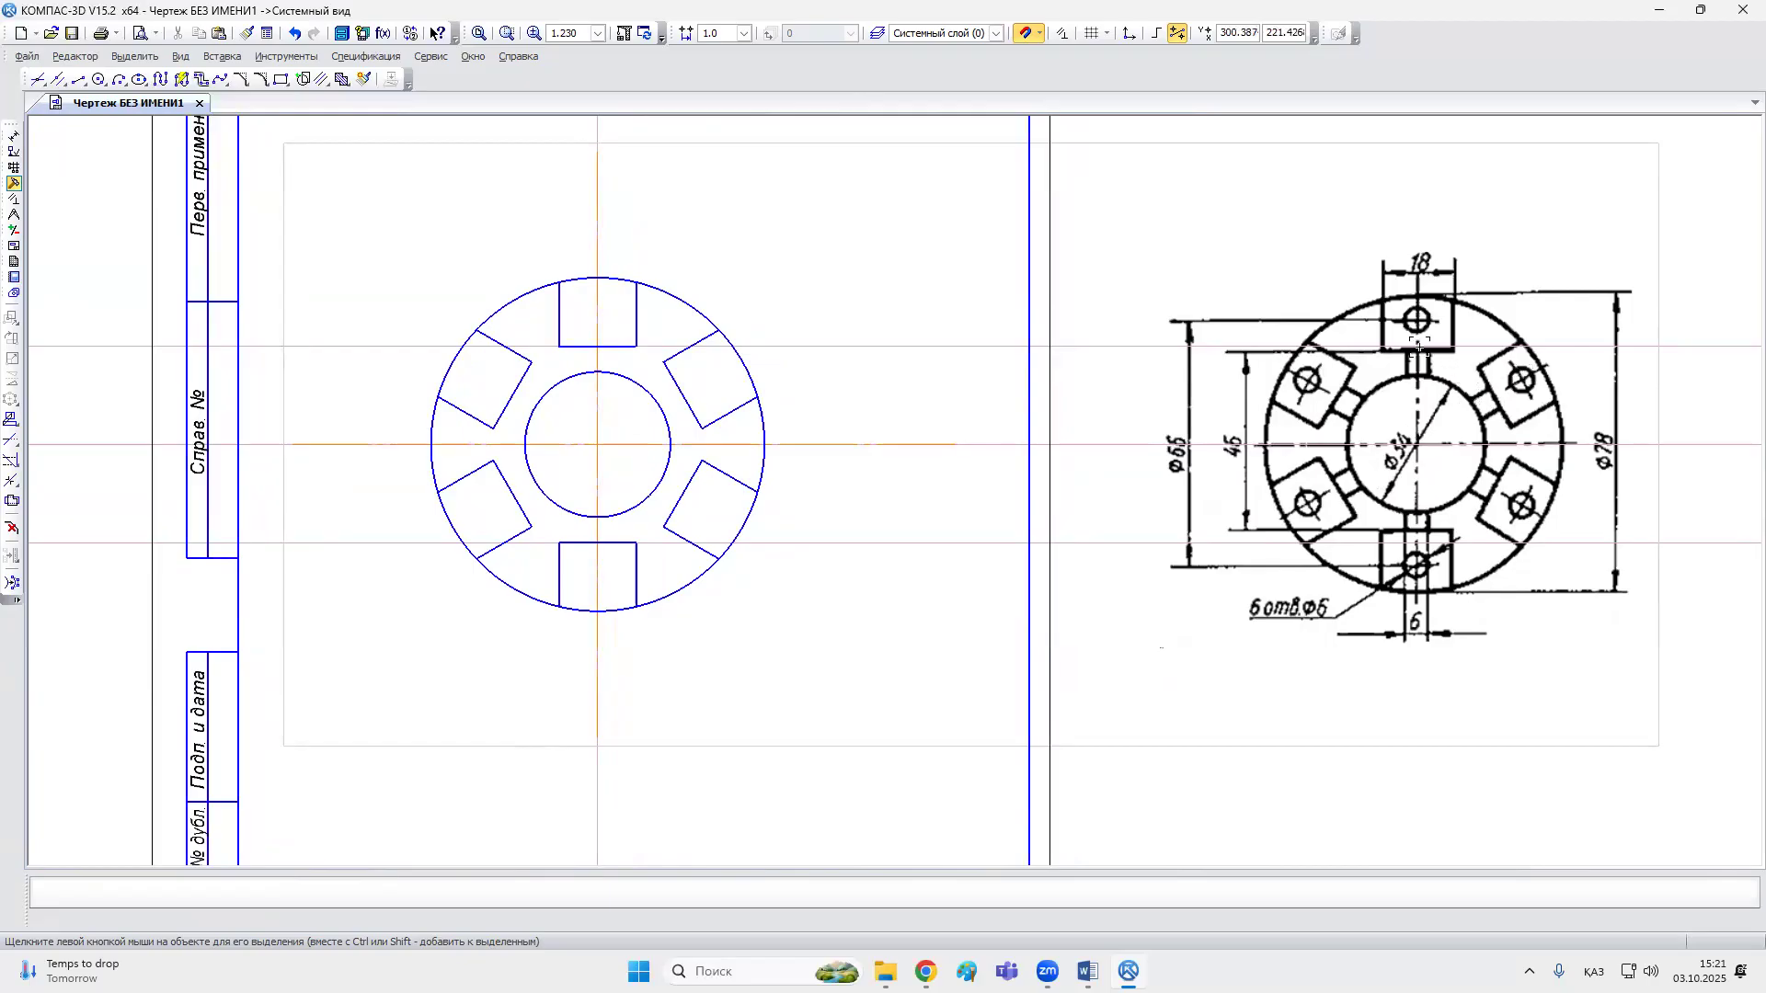
pyautogui.scroll(5, 1407, 351)
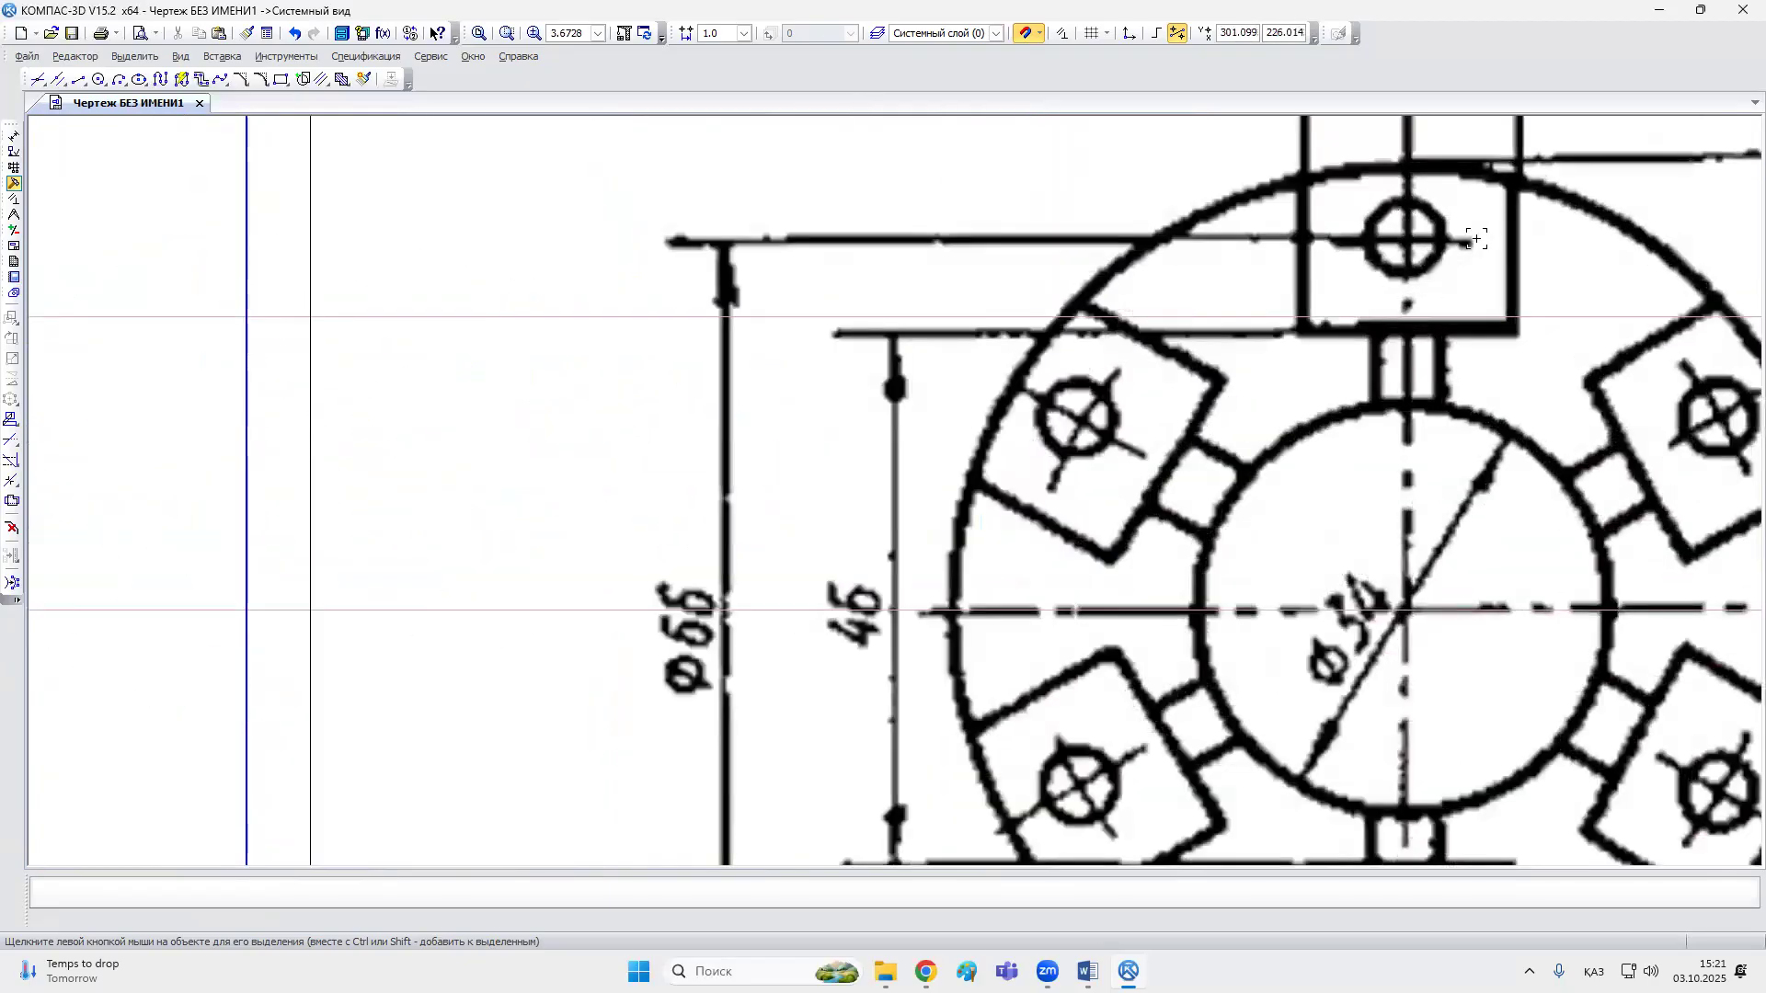
pyautogui.scroll(-3, 1460, 743)
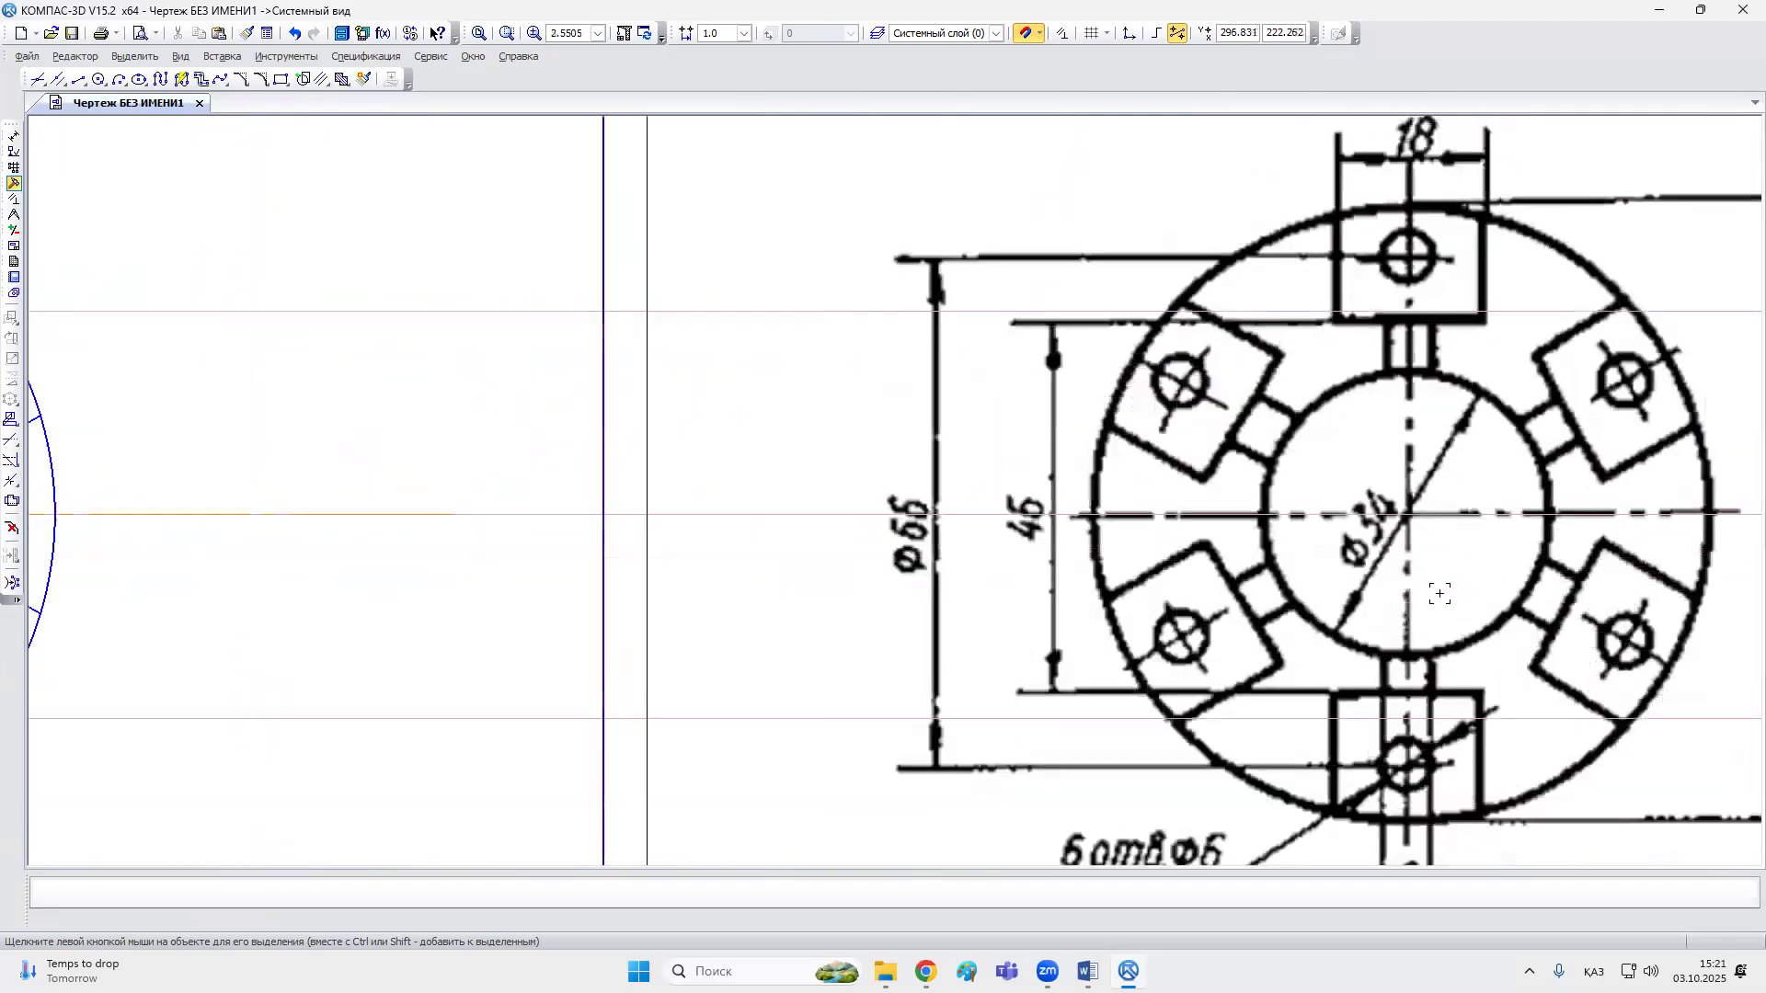
pyautogui.scroll(-3, 1316, 689)
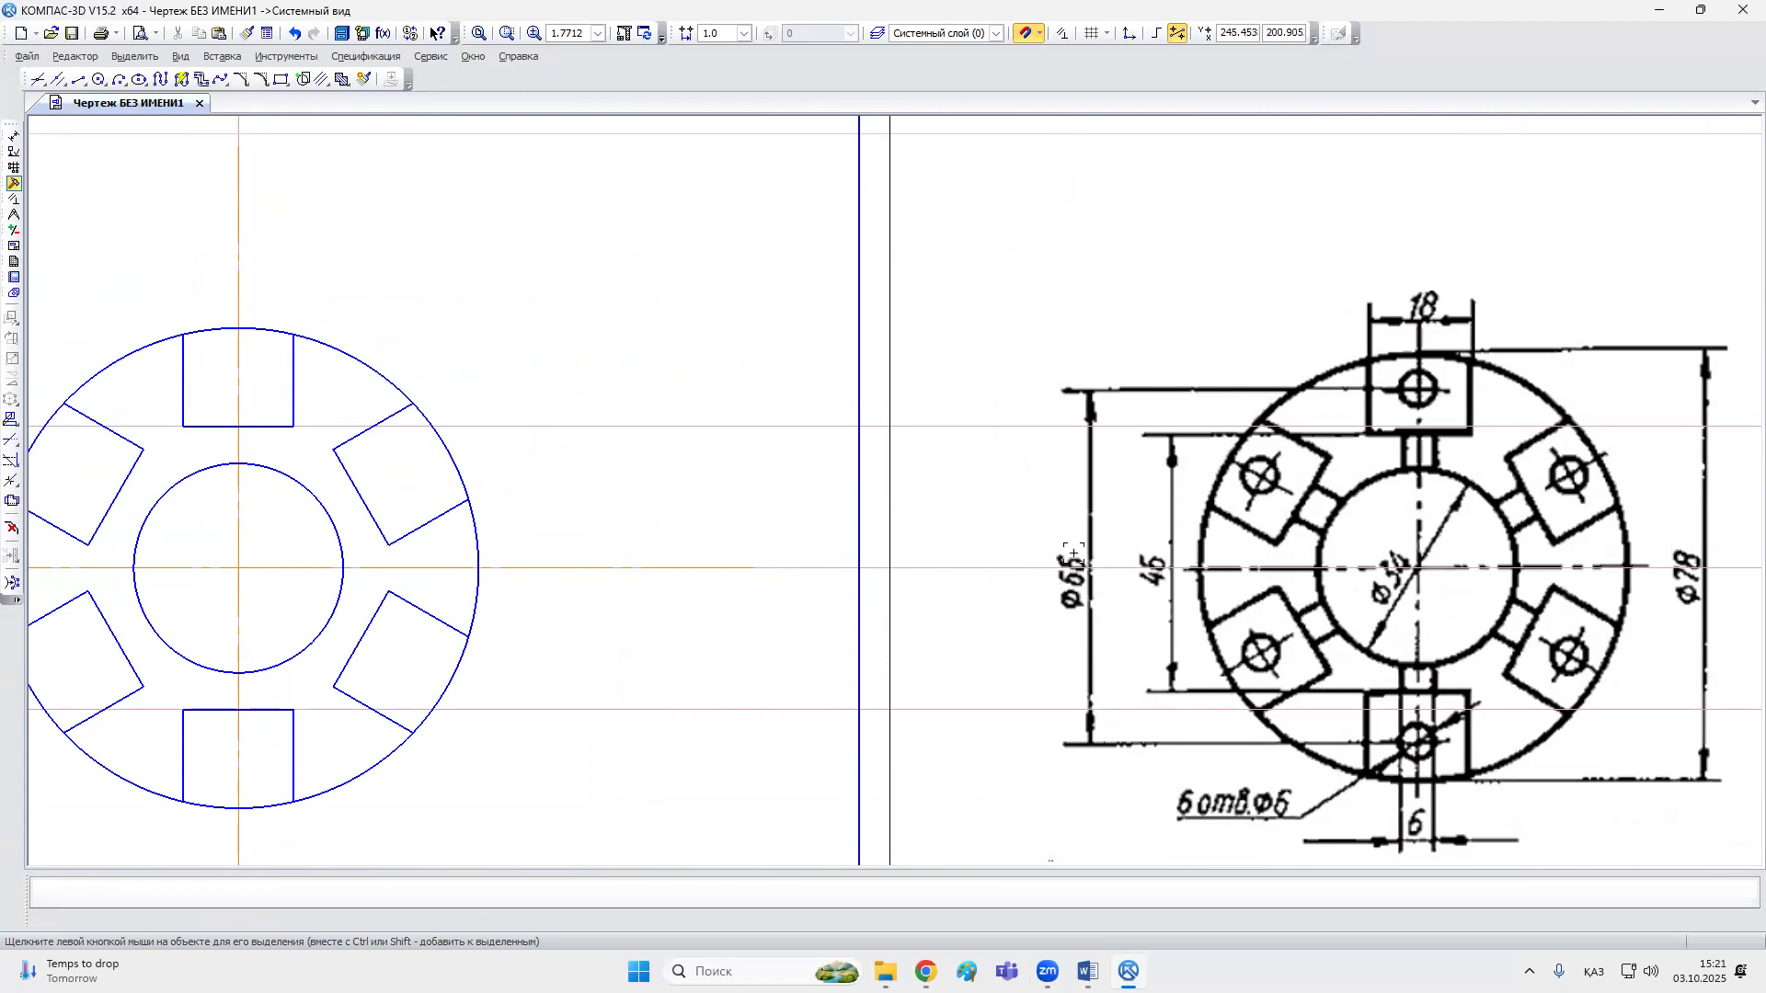
pyautogui.scroll(-4, 521, 544)
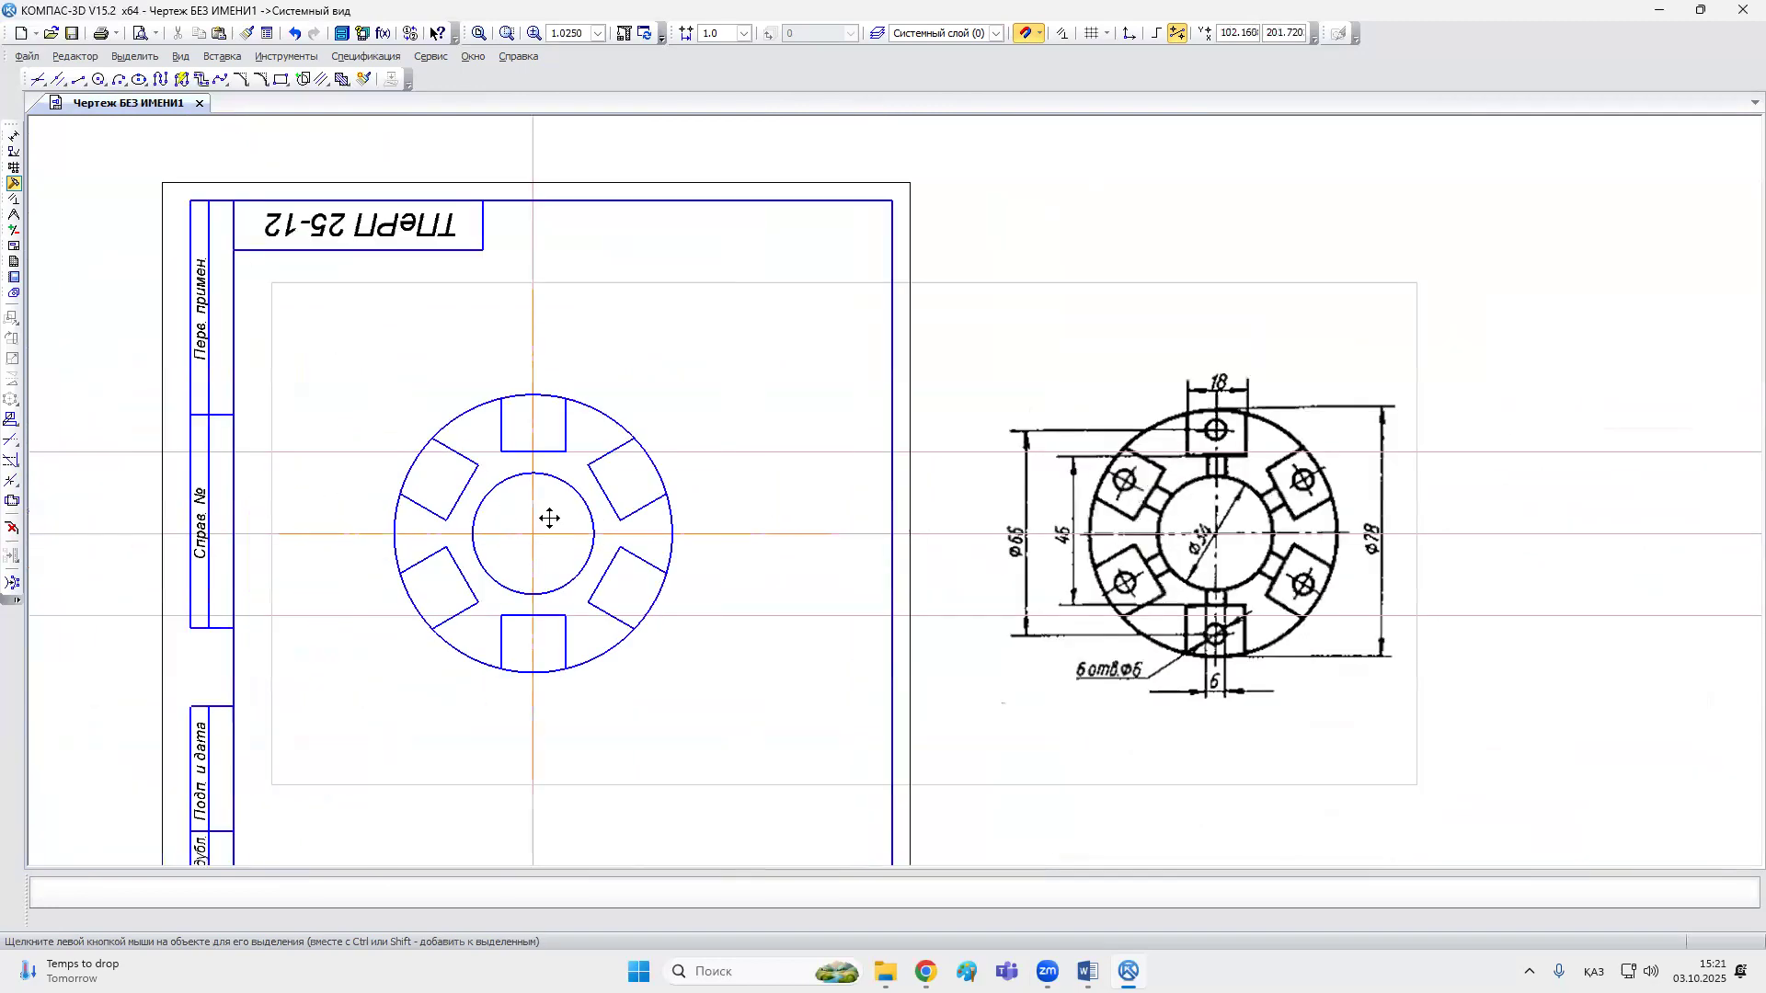
pyautogui.click(100, 80)
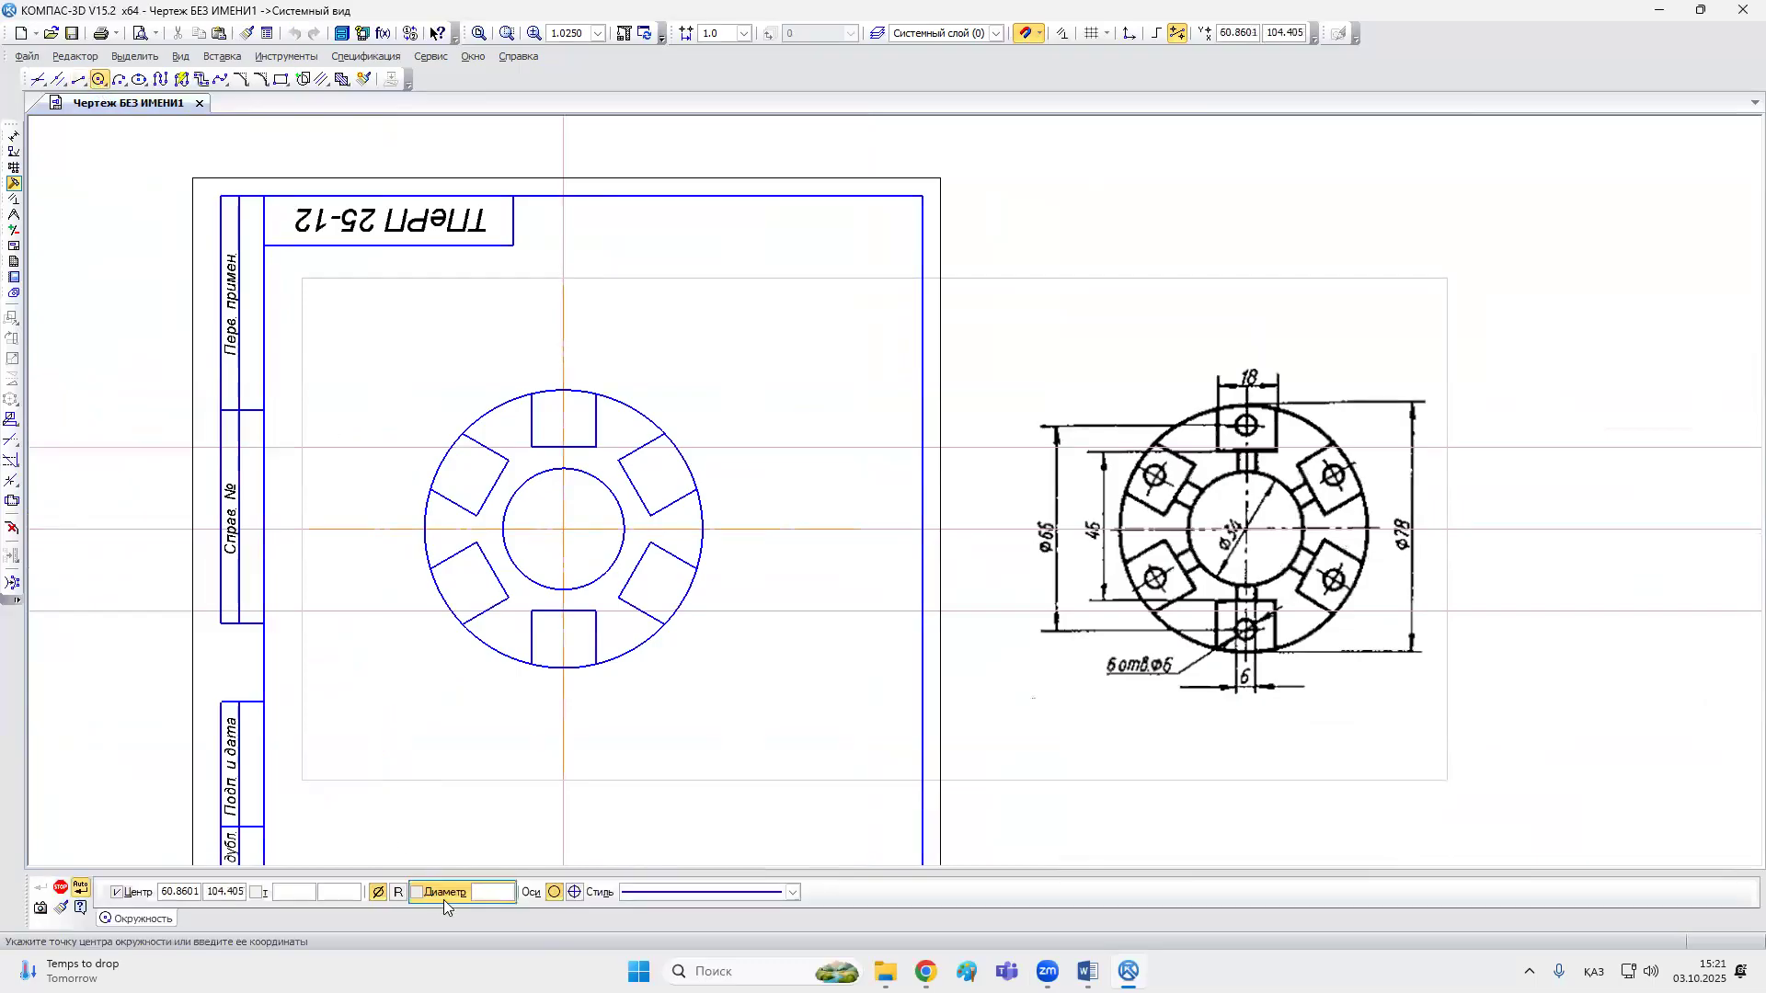
pyautogui.click(480, 894)
pyautogui.write('66')
pyautogui.press('Return')
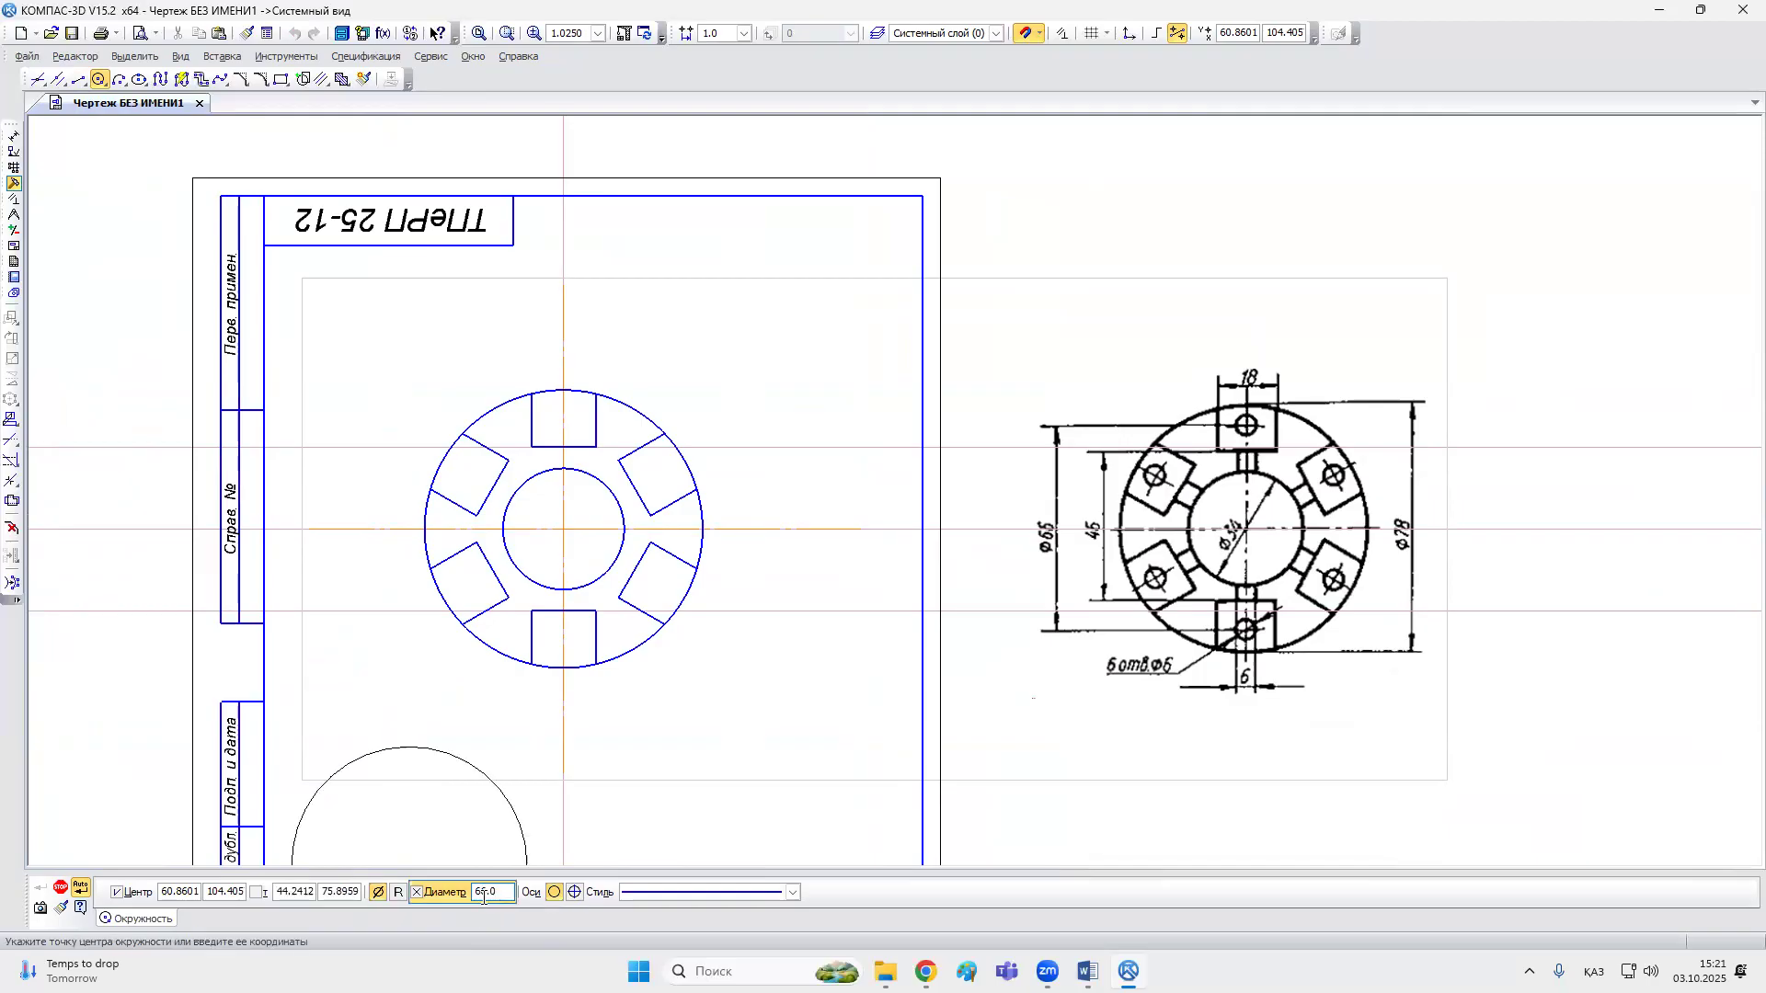
pyautogui.click(562, 528)
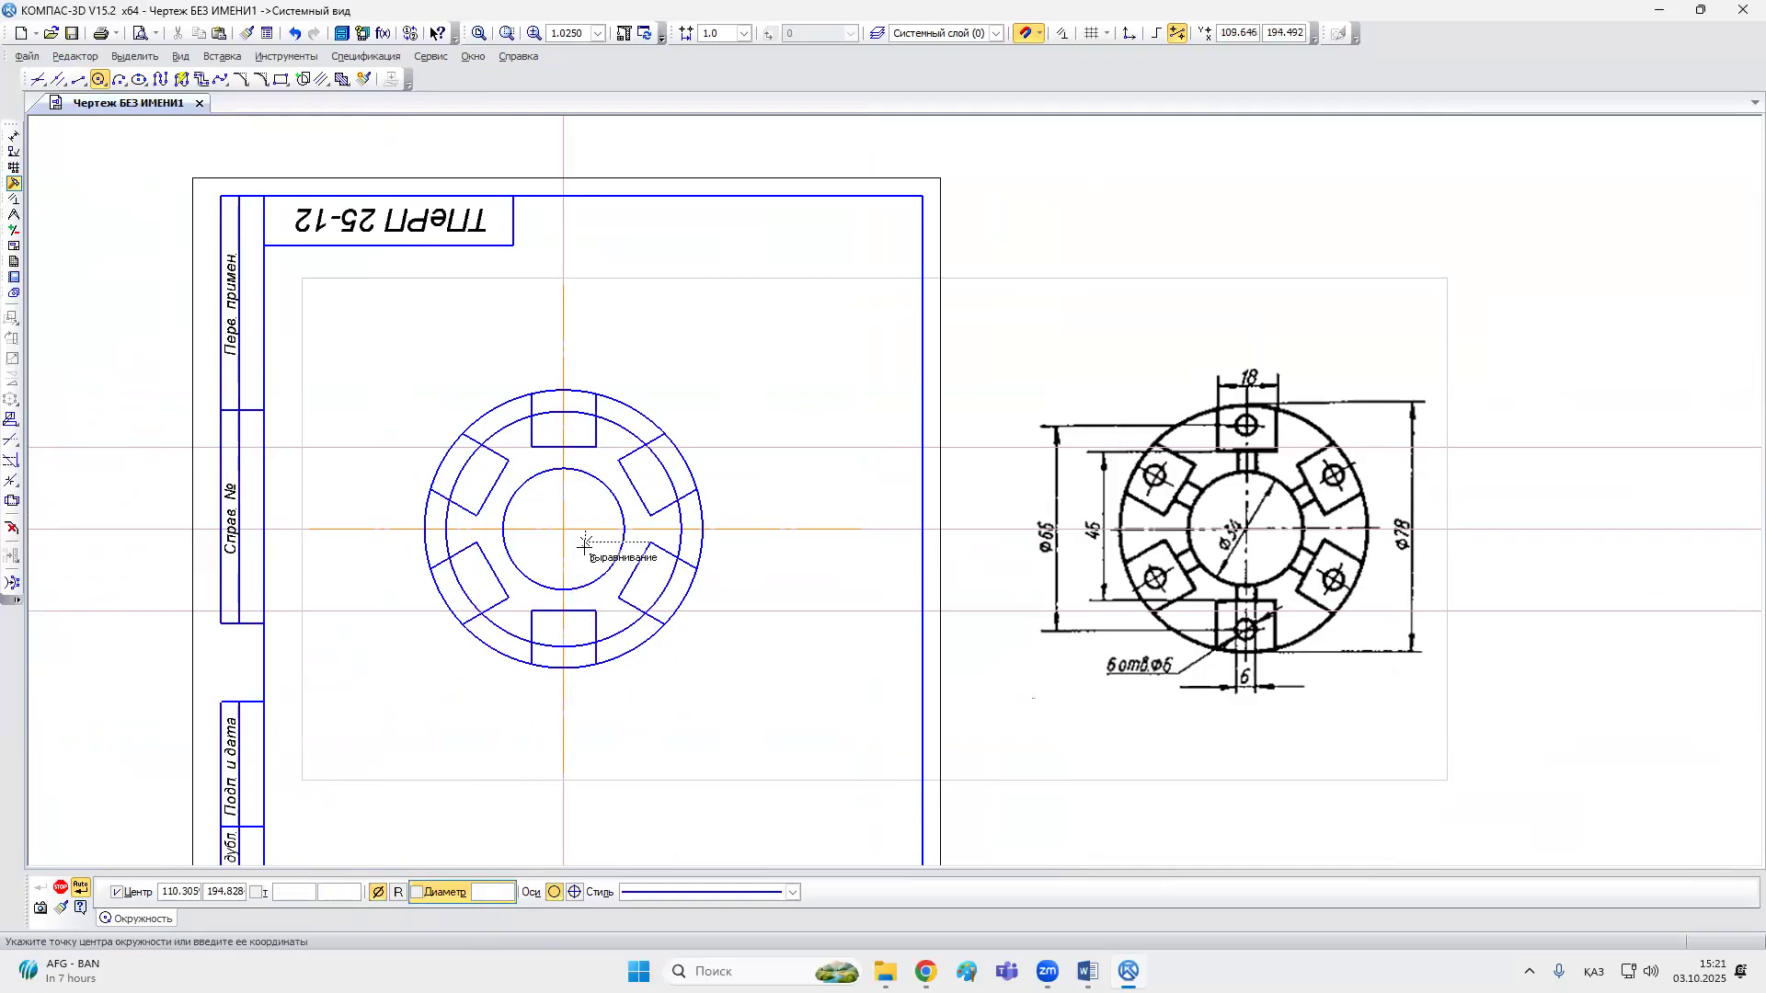
pyautogui.click(61, 888)
# Step: Change the line style of the 66 mm circle to the centre-line style Осевая
pyautogui.scroll(3, 617, 447)
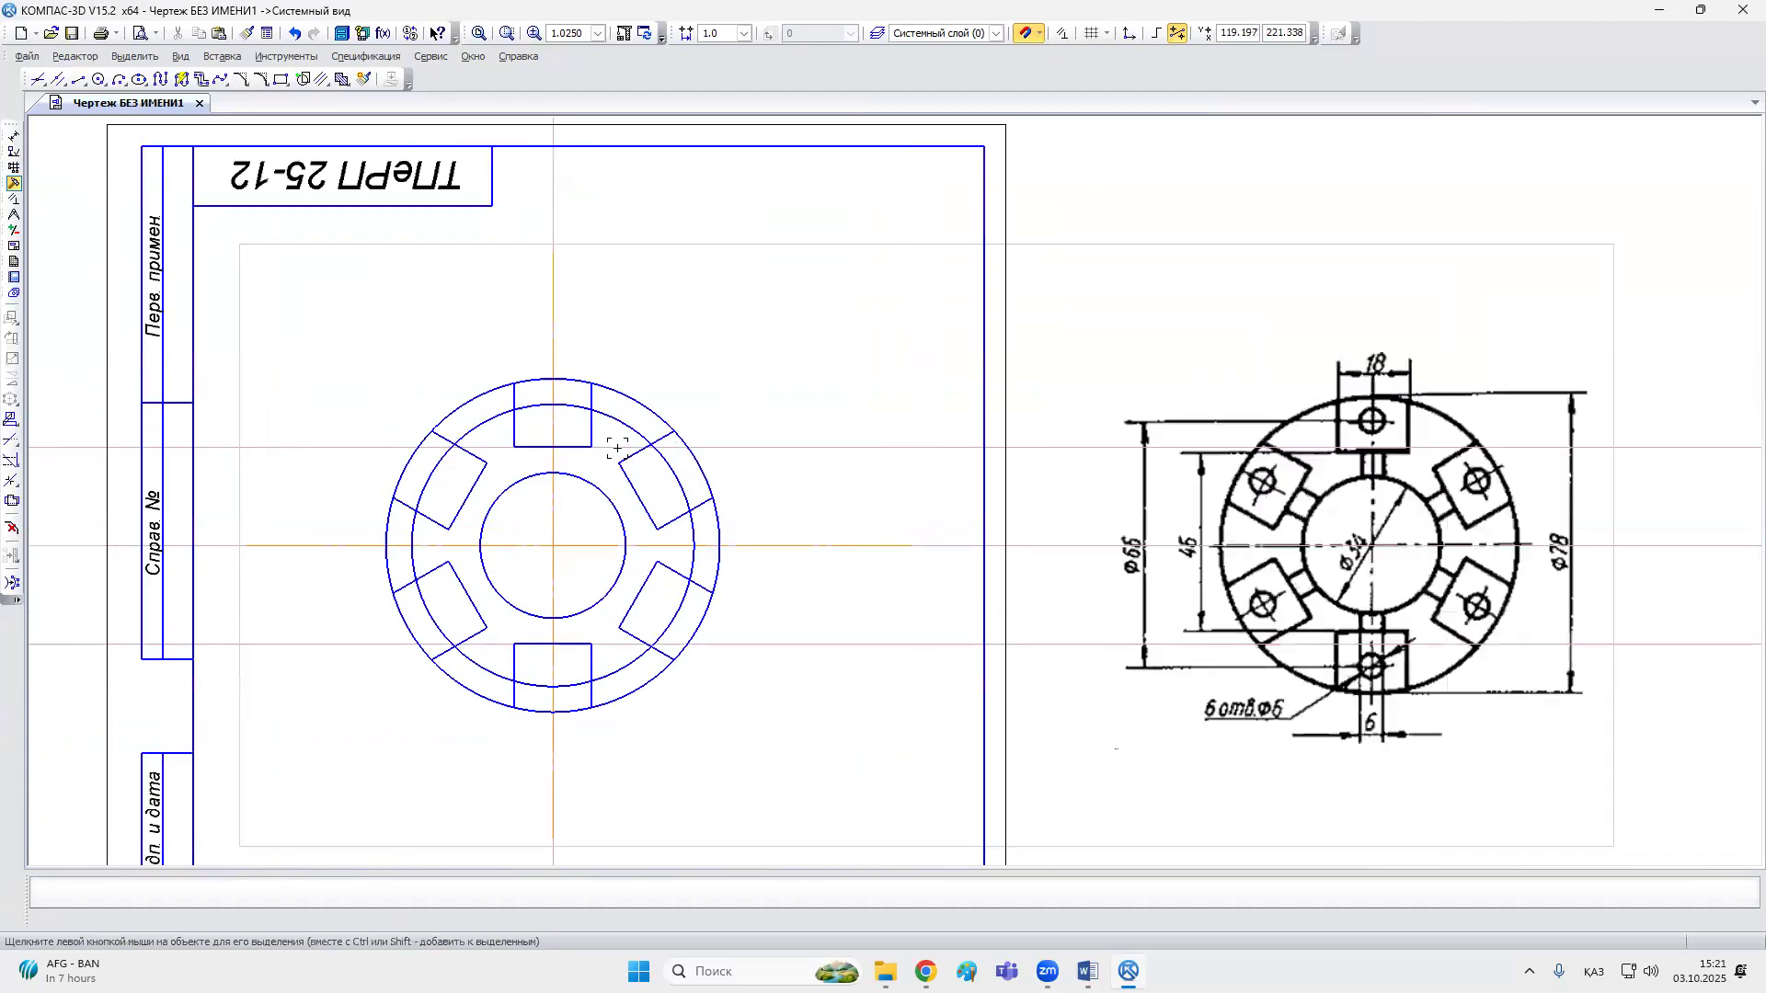
pyautogui.click(635, 414)
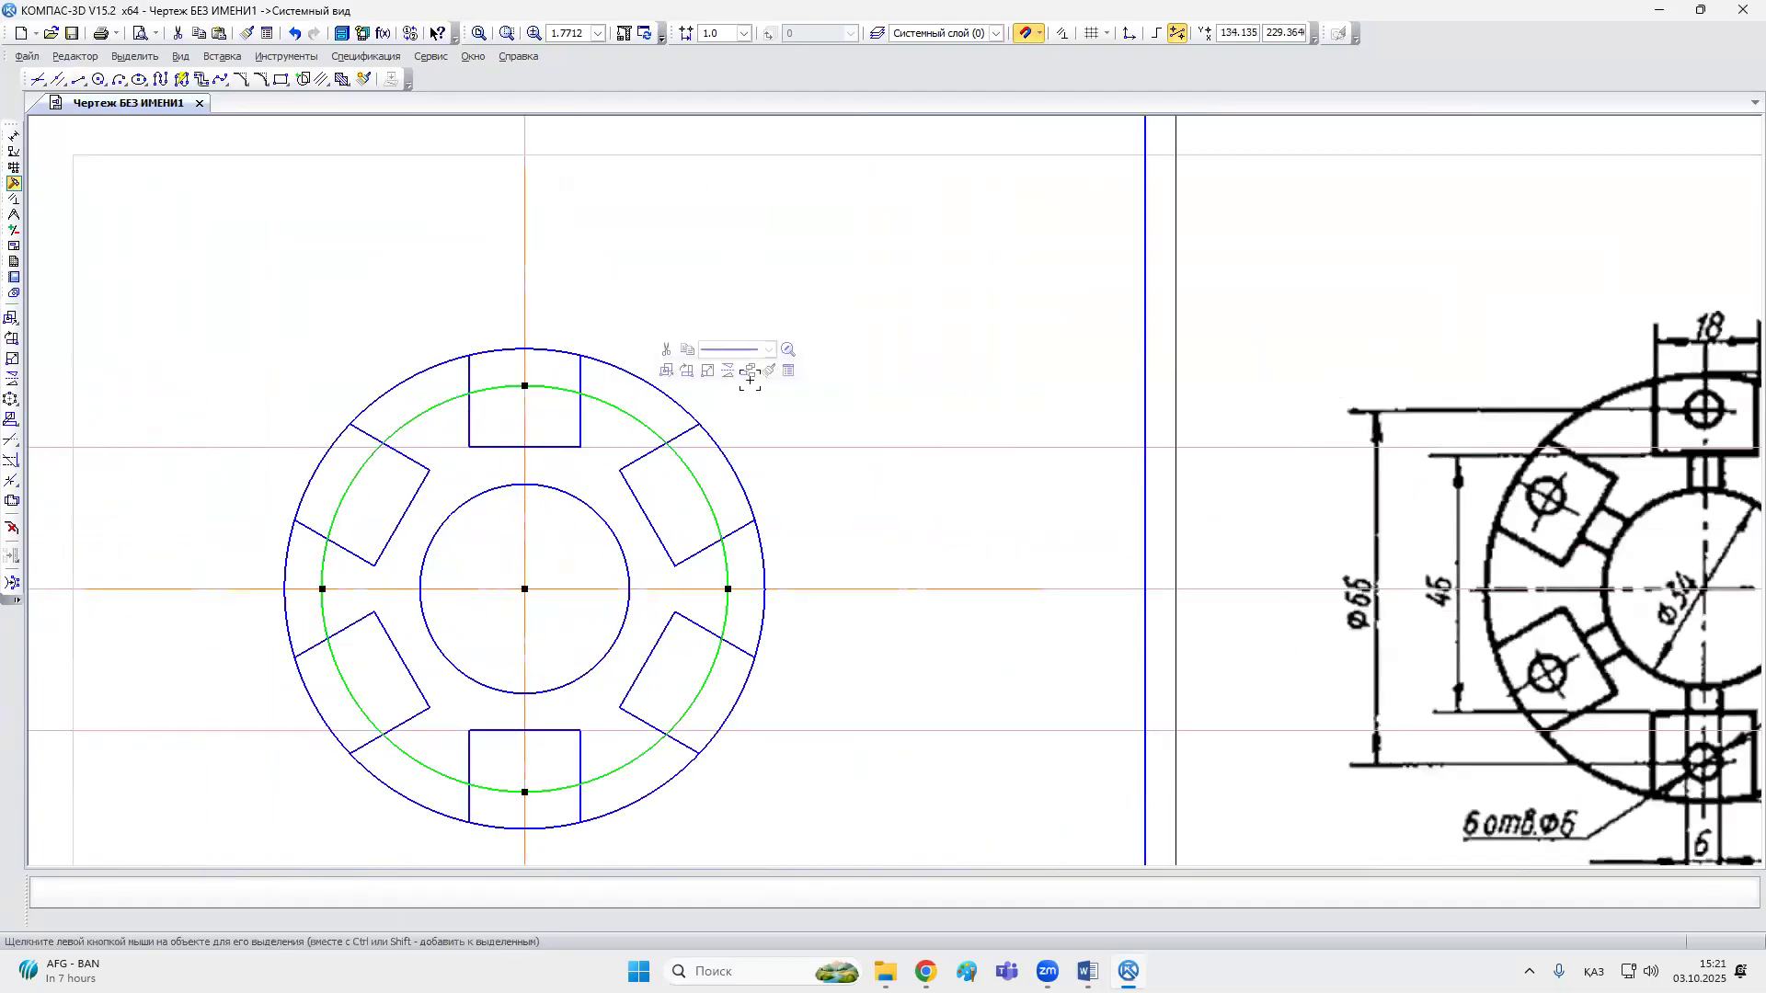
pyautogui.click(768, 350)
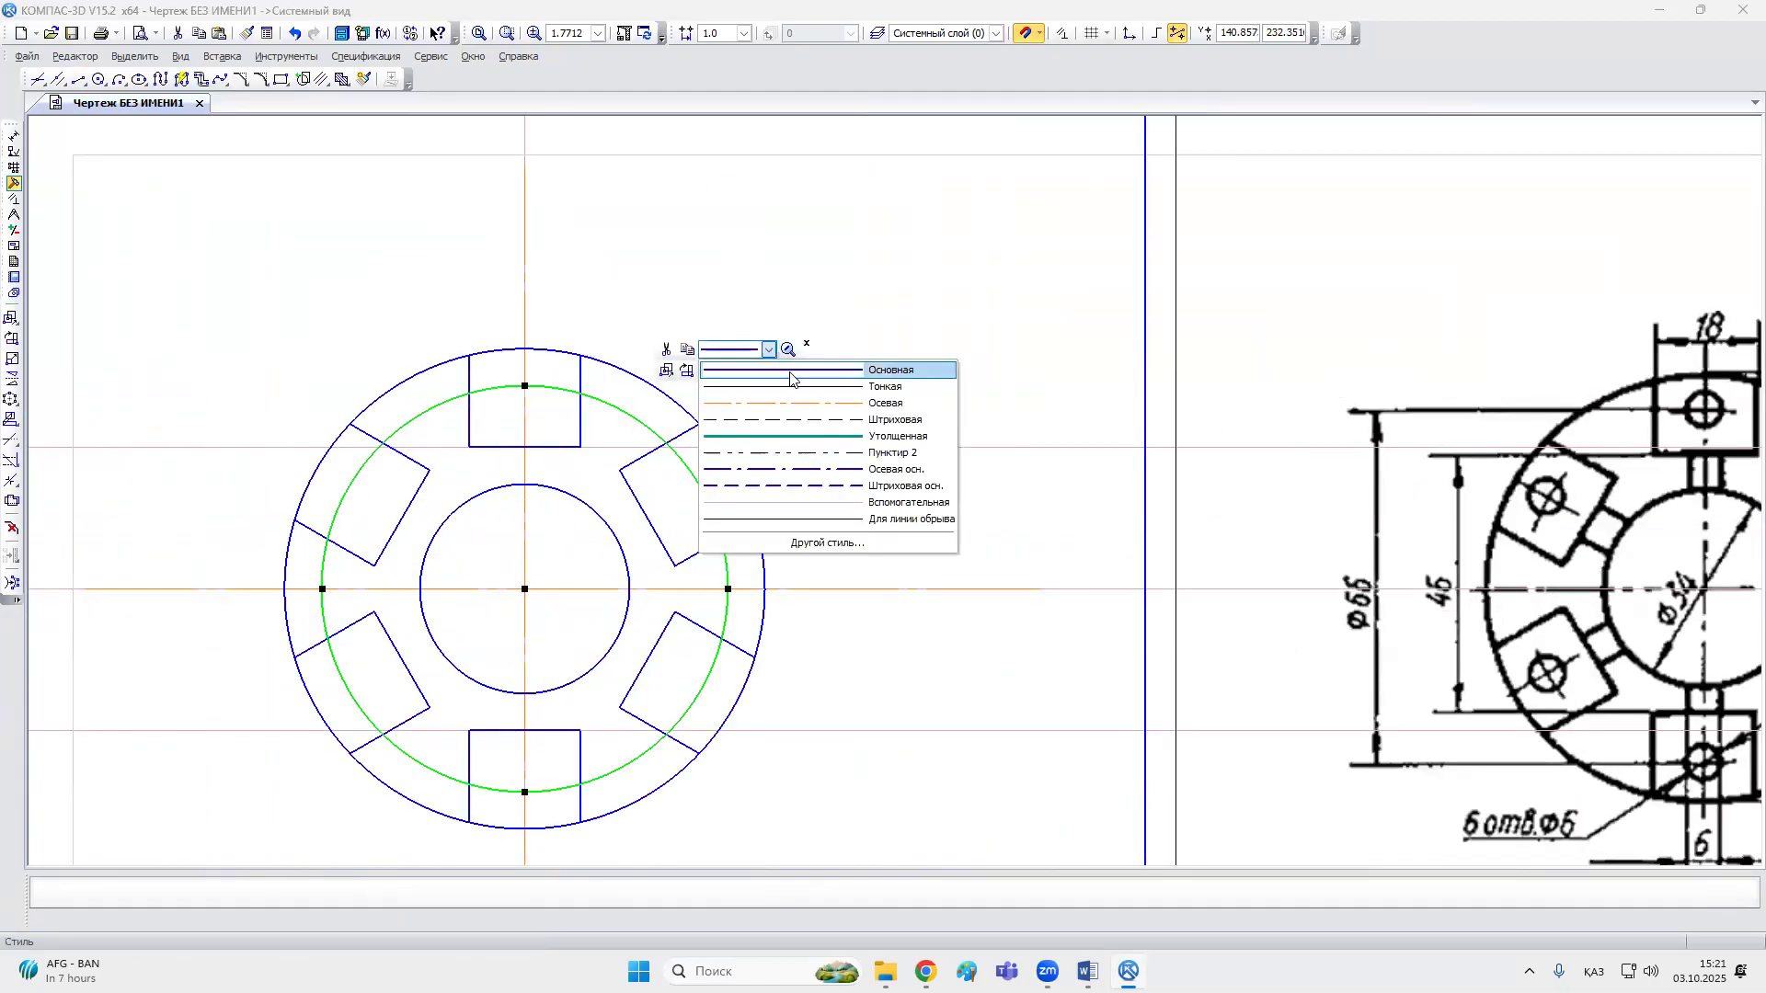
pyautogui.click(892, 406)
pyautogui.press('Escape')
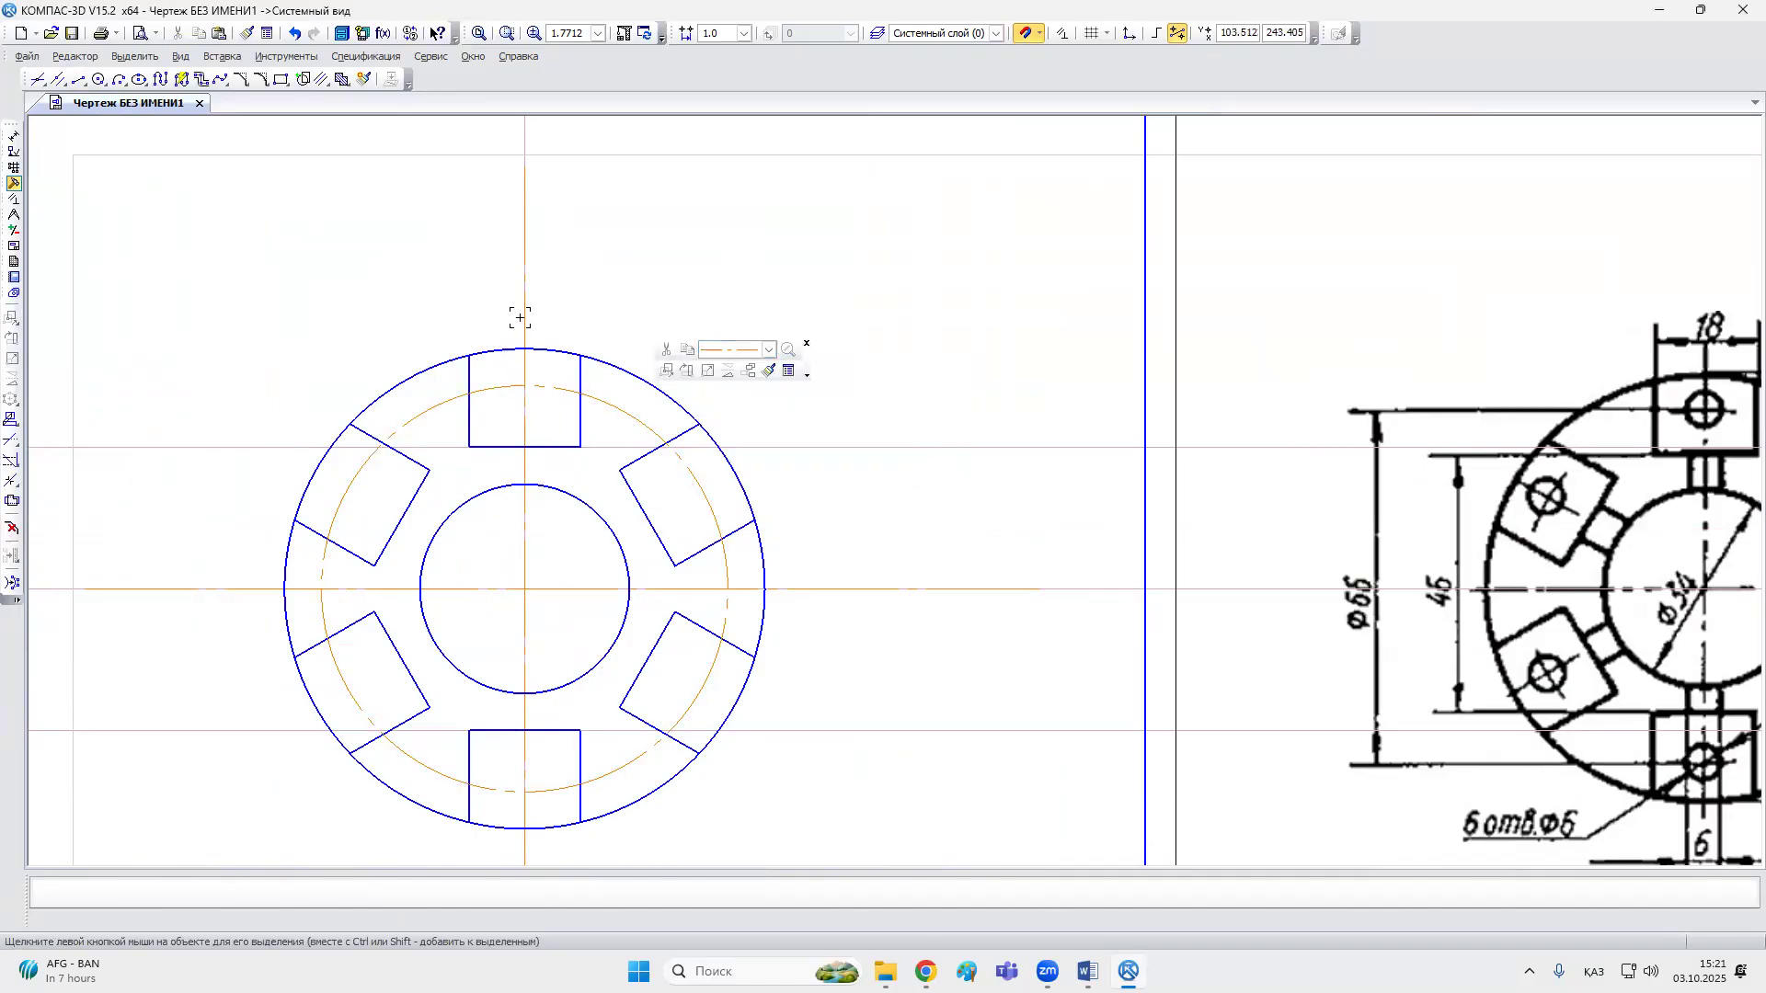
# Step: Draw a hole with a diameter of 6 mm in the top notch, where the 66 mm circle crosses the vertical axis
pyautogui.moveTo(1416, 456); pyautogui.dragTo(1581, 397, button='middle')
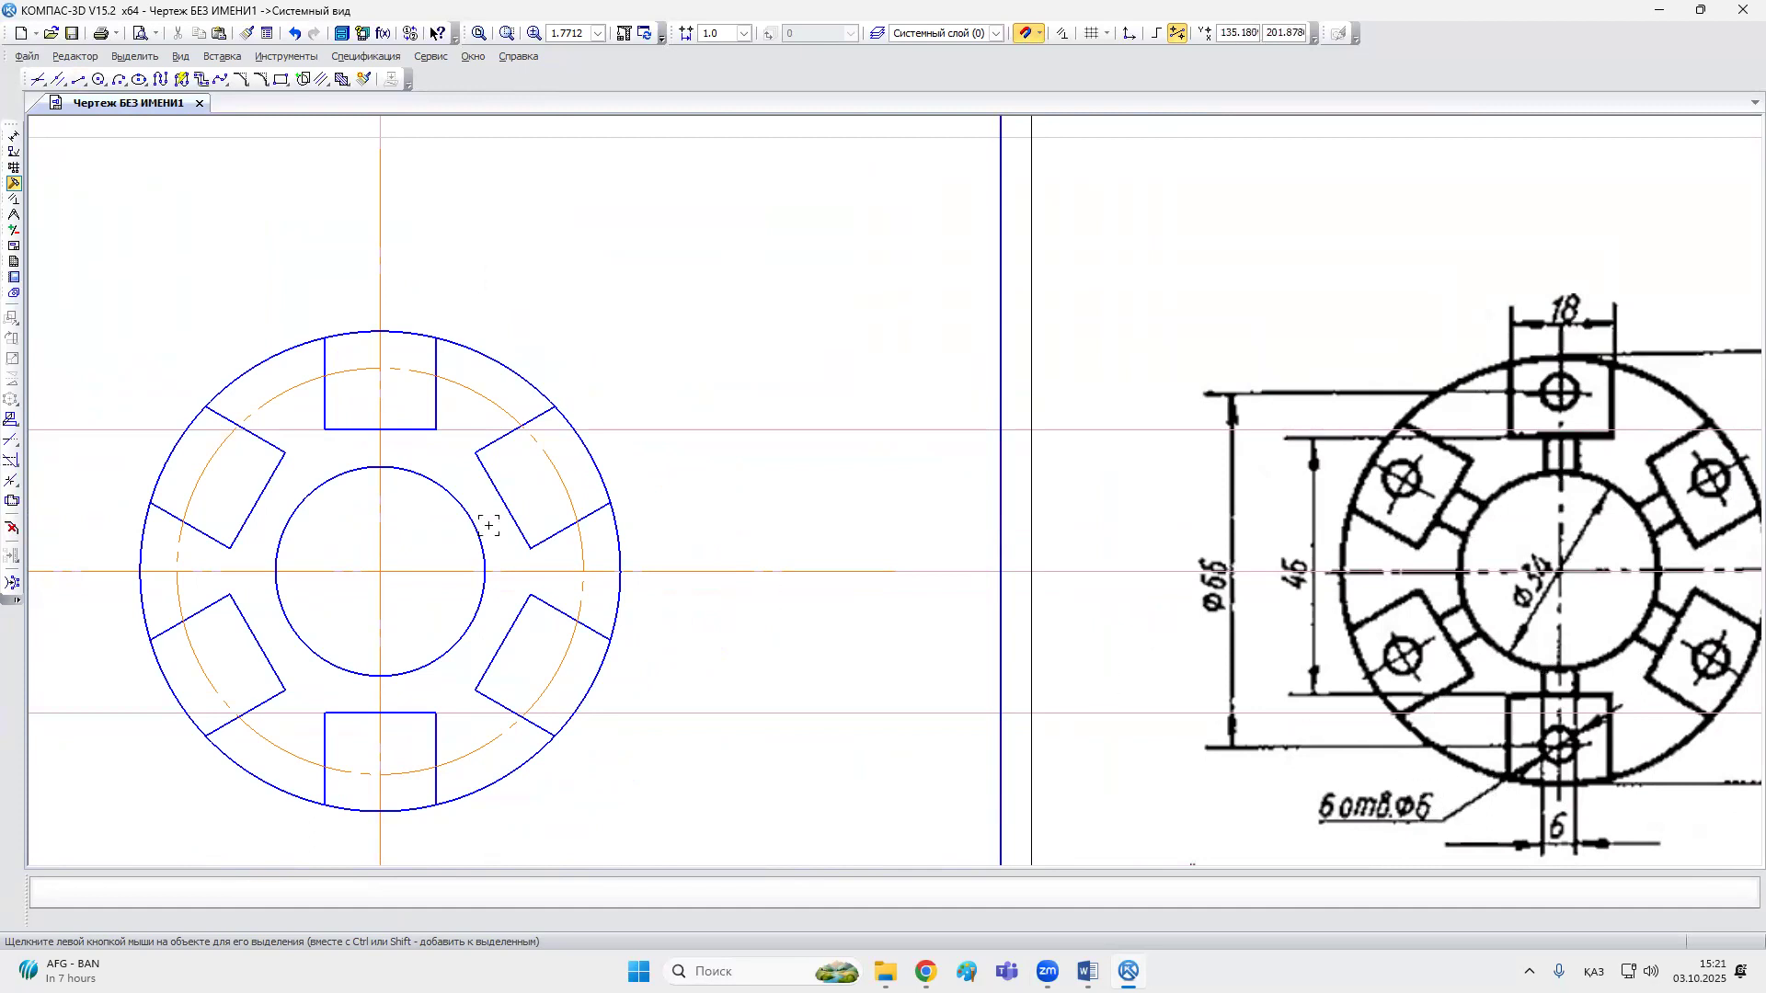
pyautogui.scroll(-2, 489, 525)
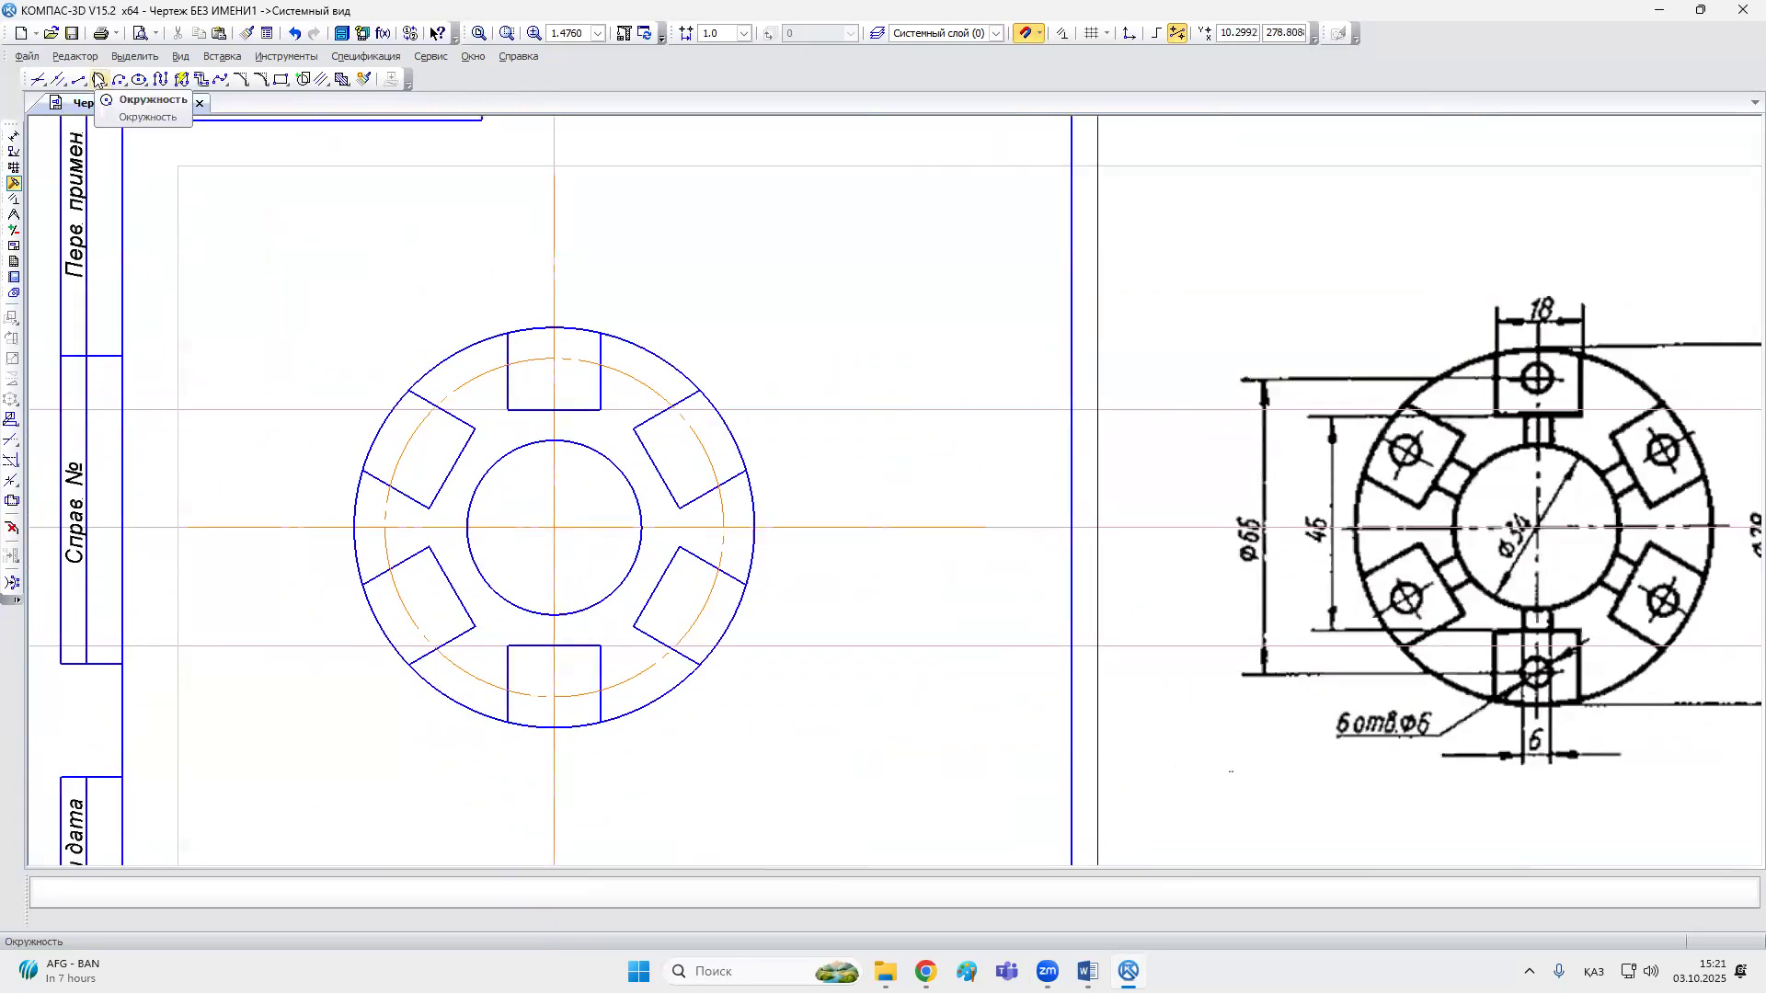
pyautogui.click(98, 79)
pyautogui.click(429, 860)
pyautogui.click(487, 892)
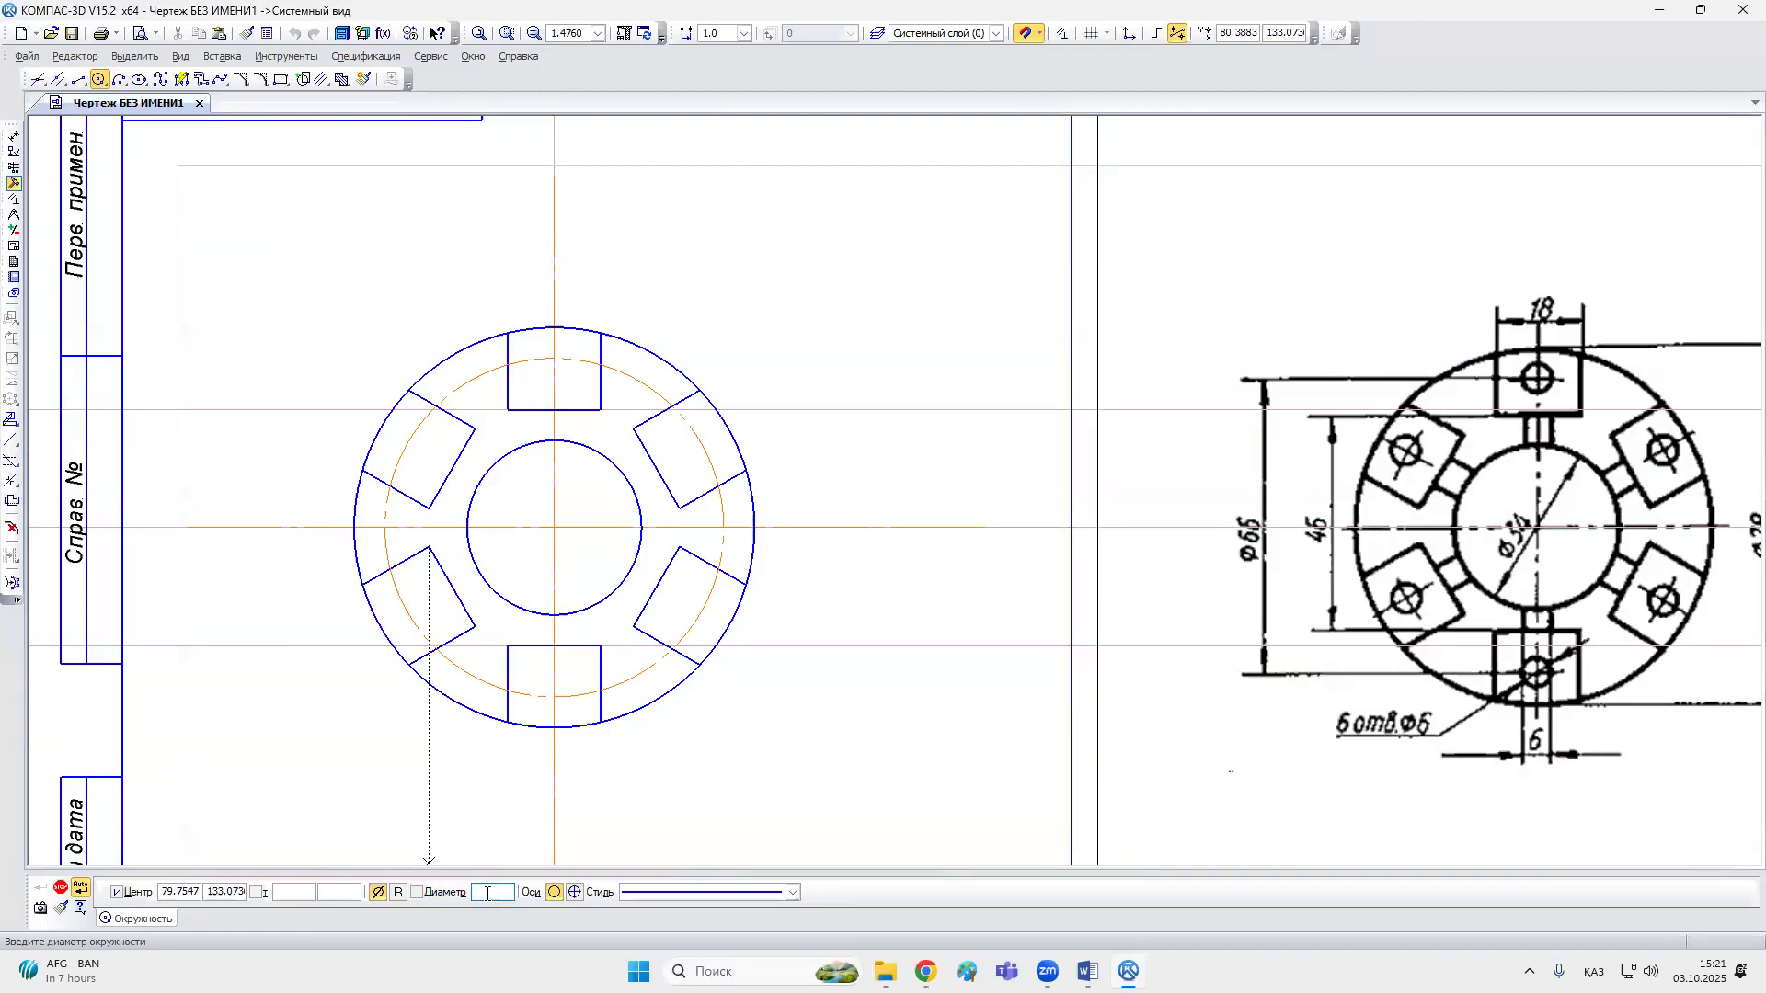
pyautogui.write('6')
pyautogui.press('Return')
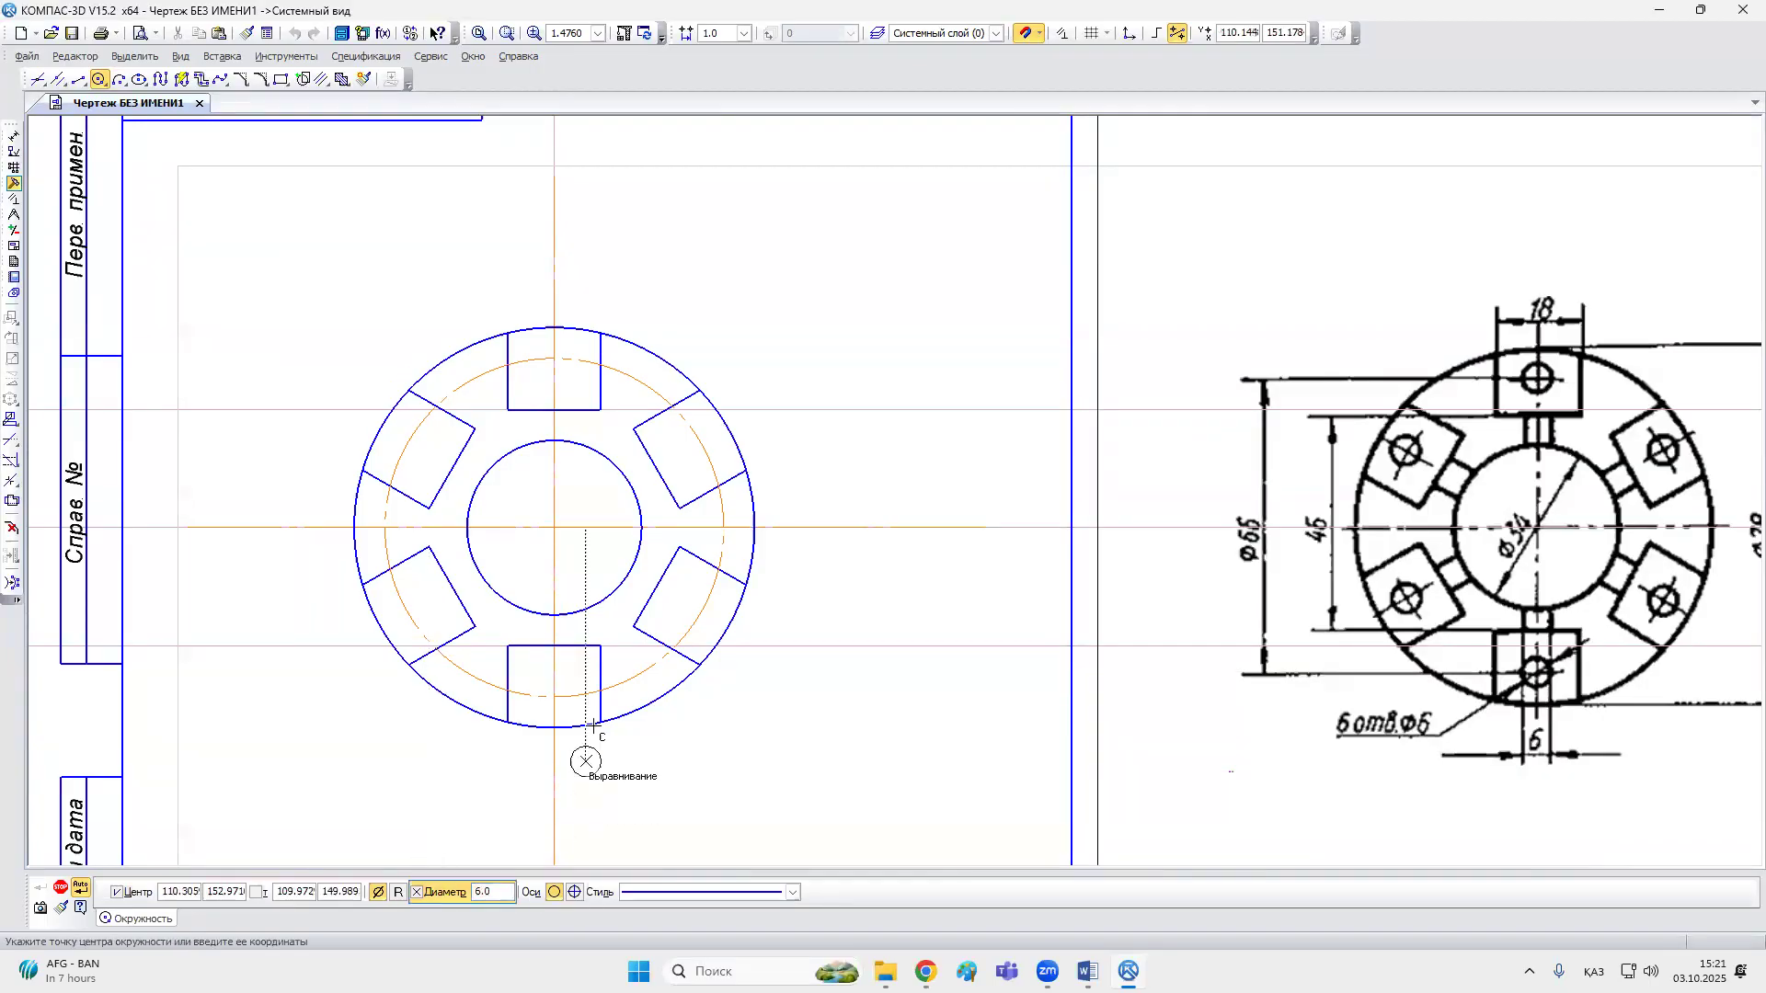
pyautogui.click(554, 357)
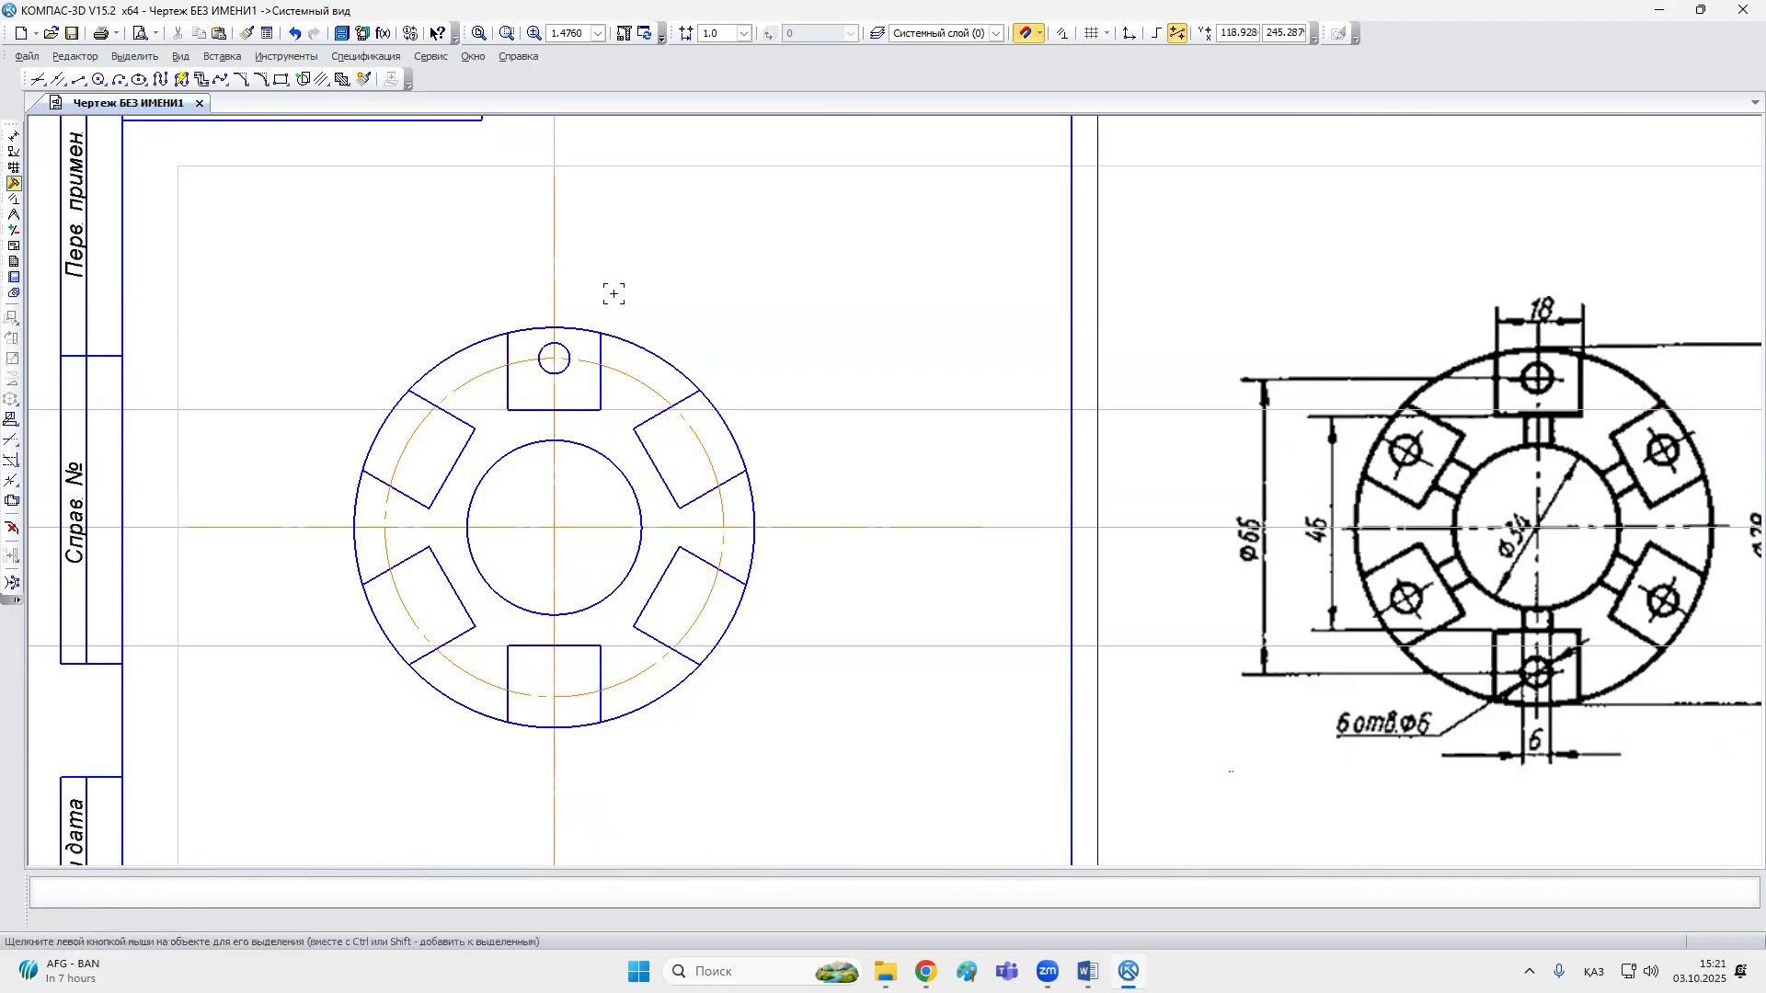
# Step: Copy the 6 mm hole in the top notch around the ring's centre, with 6 copies spread evenly along the full circle
pyautogui.scroll(3, 552, 355)
pyautogui.click(614, 369)
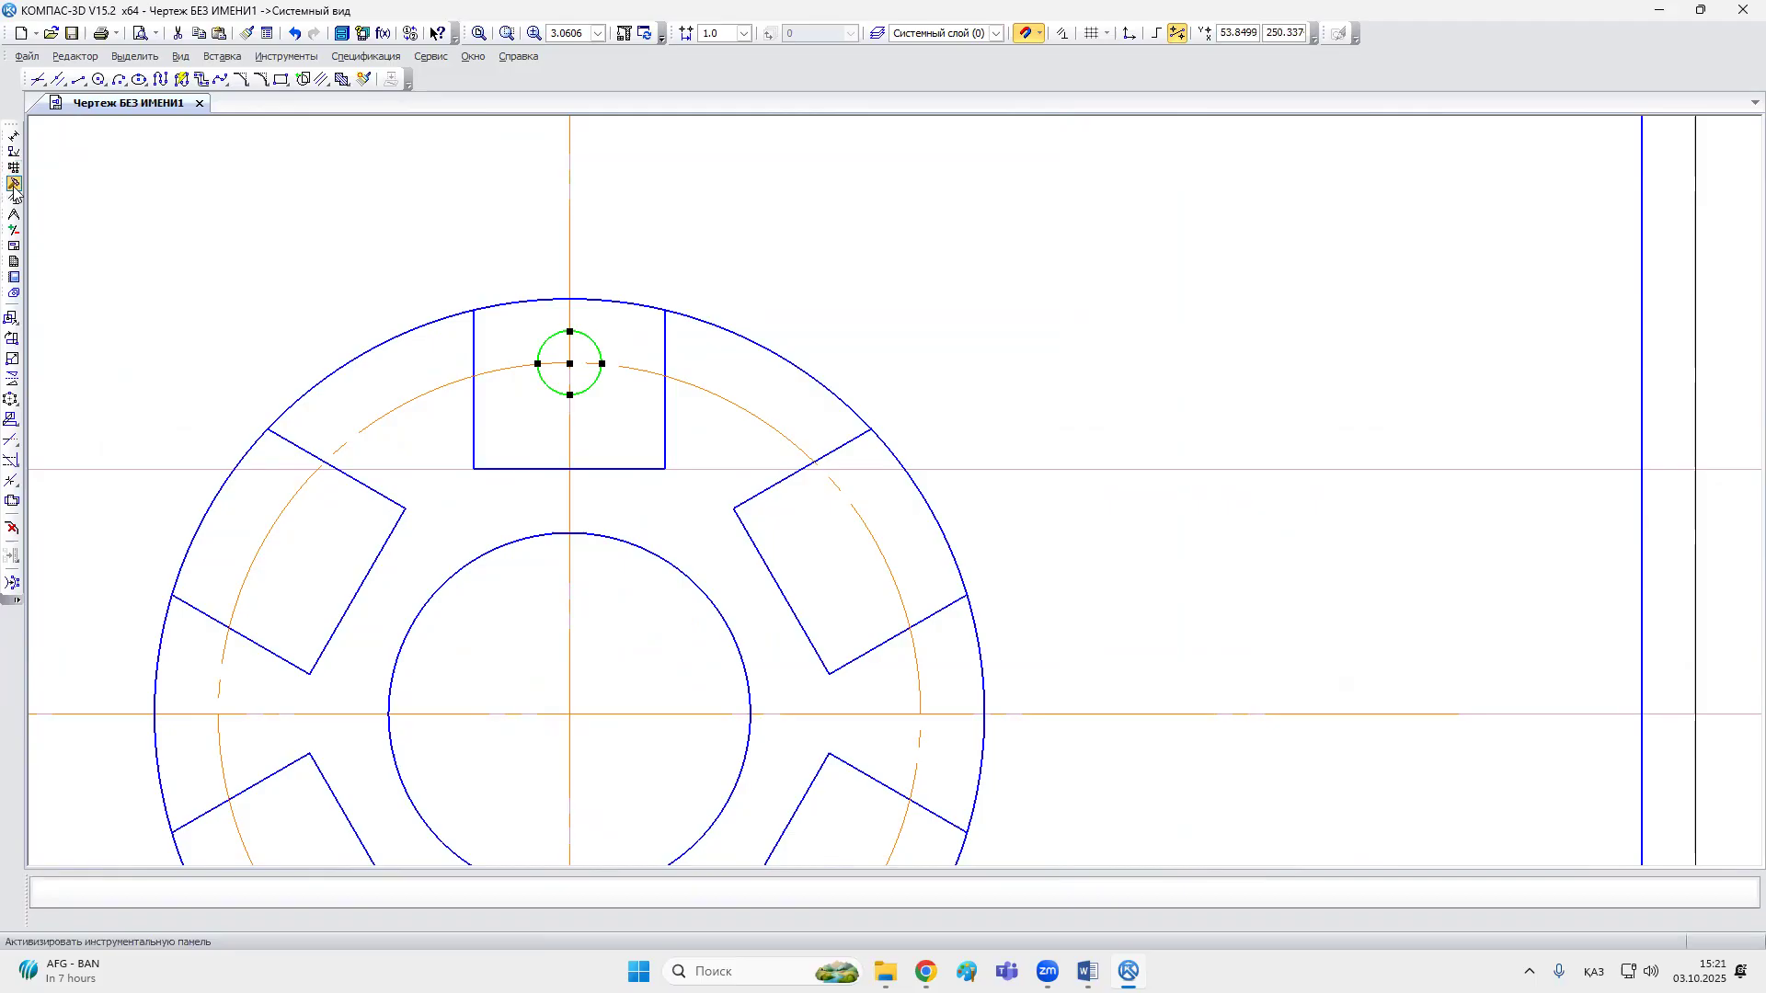
pyautogui.click(11, 400)
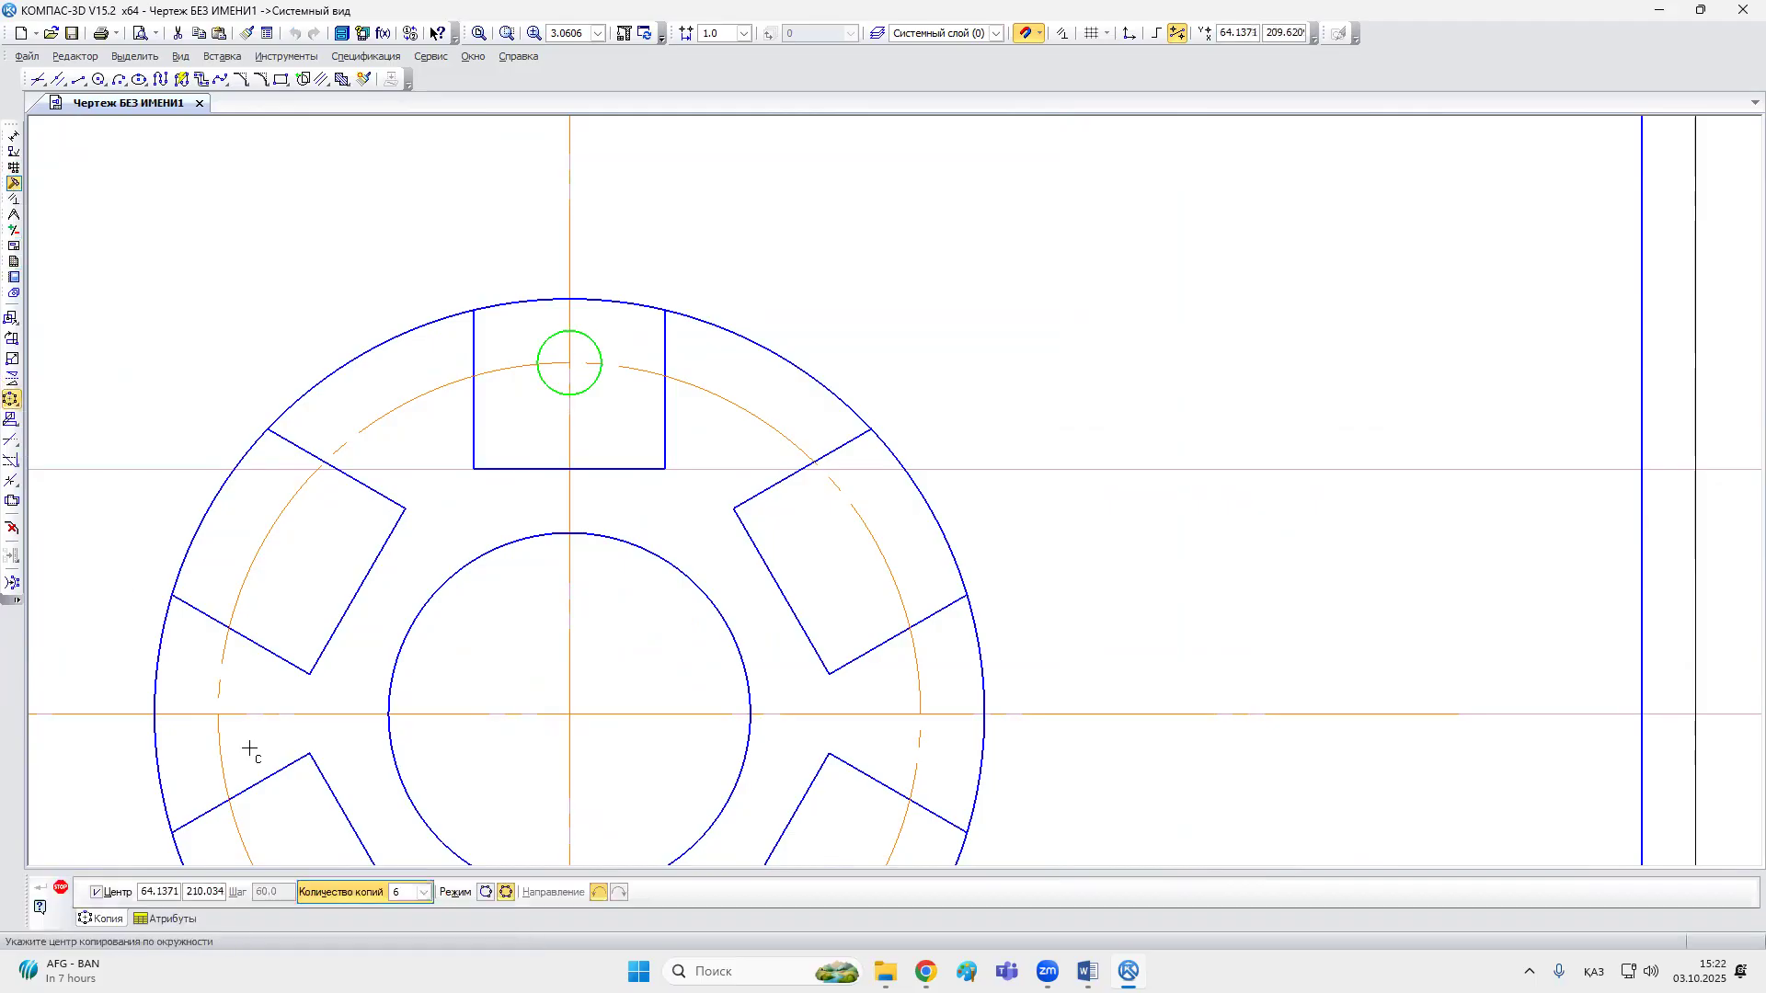
pyautogui.click(569, 713)
pyautogui.scroll(-2, 647, 609)
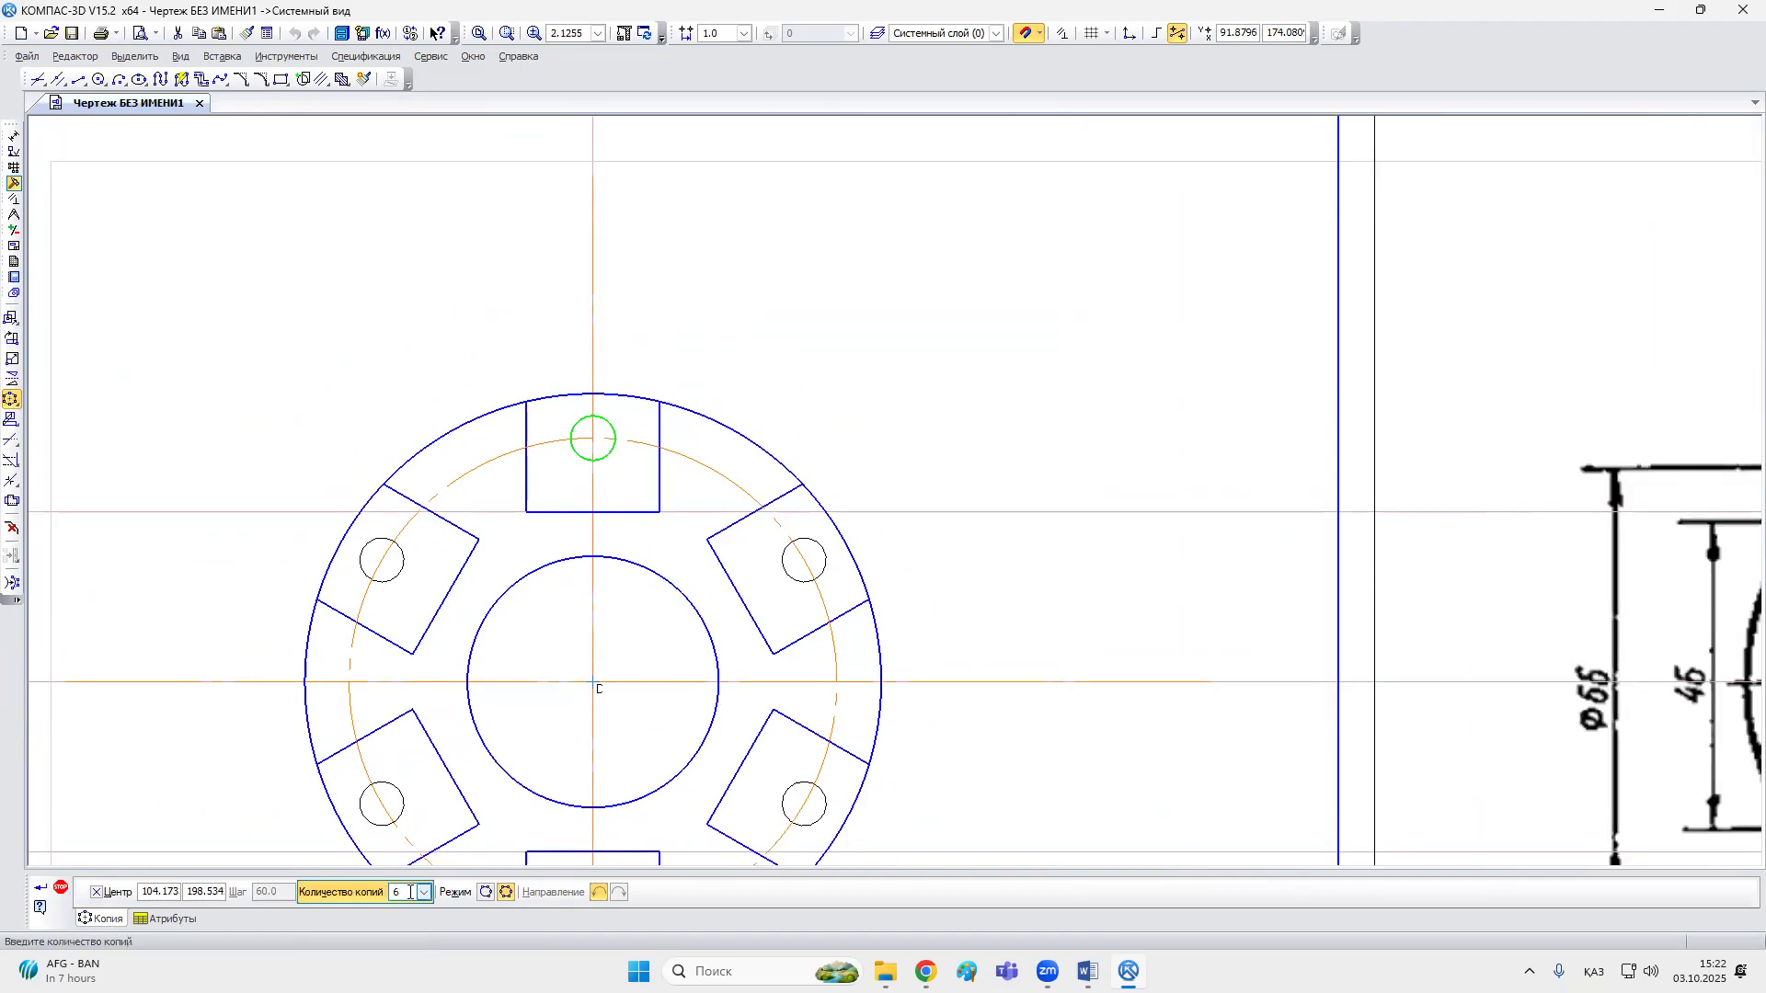
pyautogui.scroll(-4, 1369, 565)
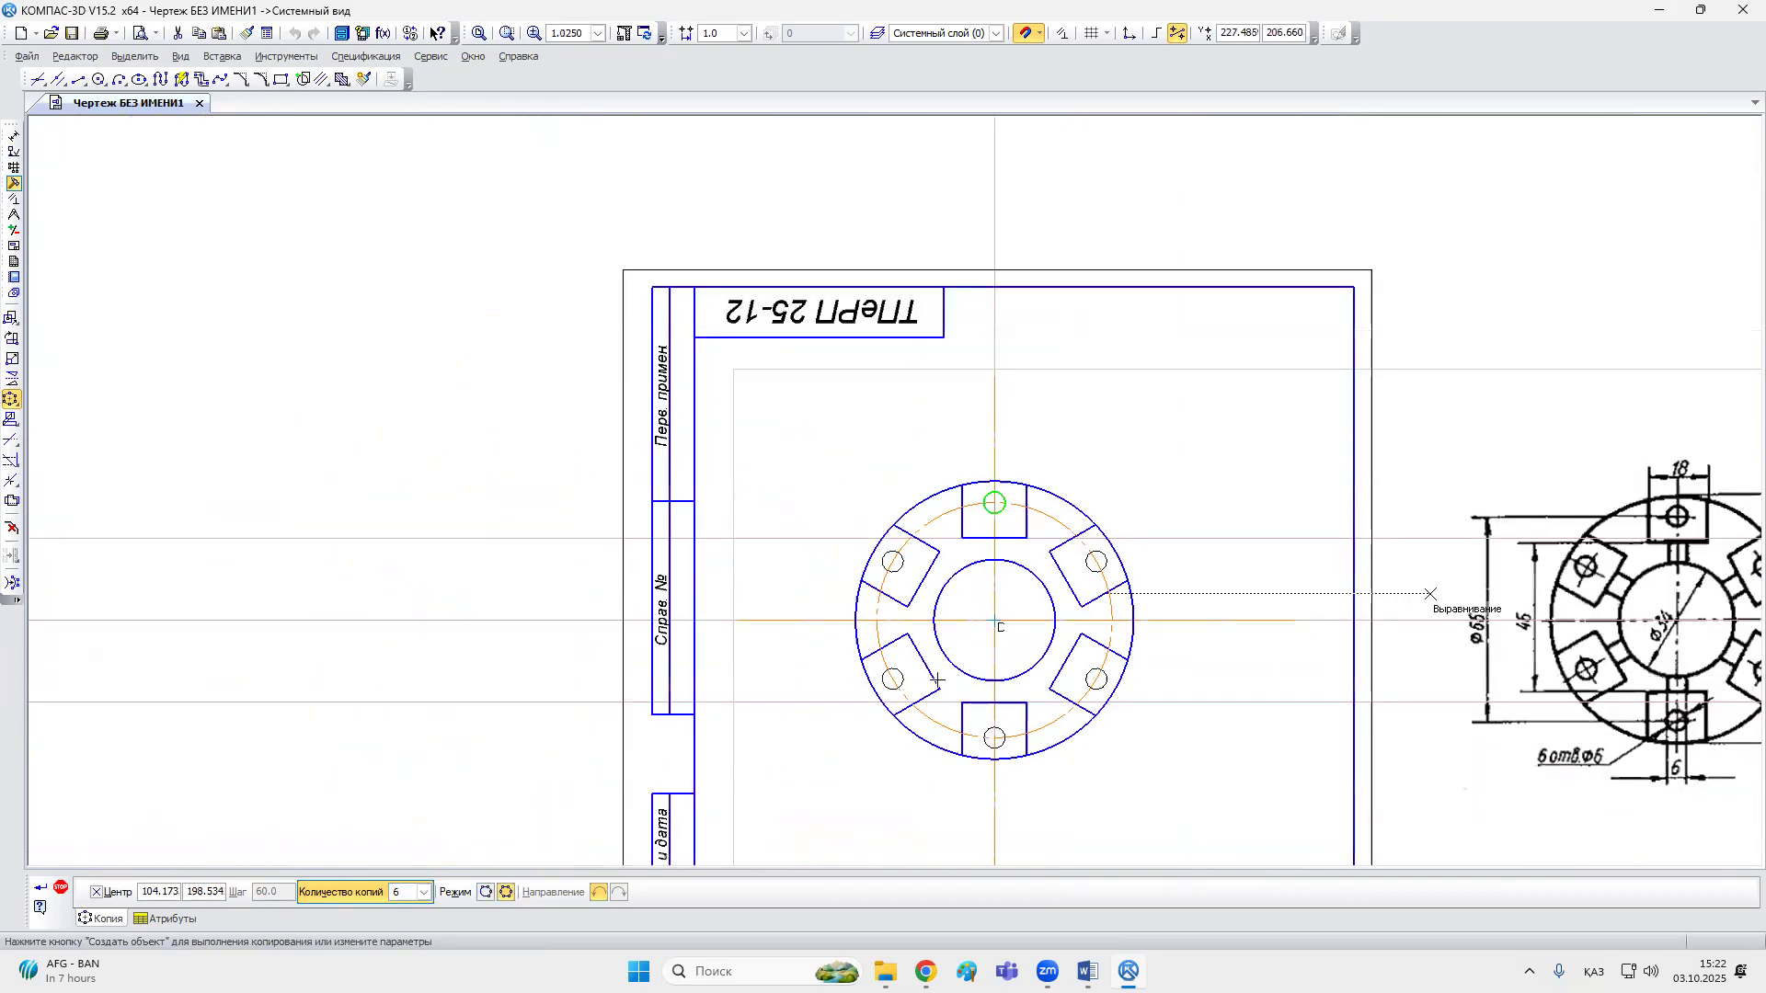
pyautogui.click(59, 889)
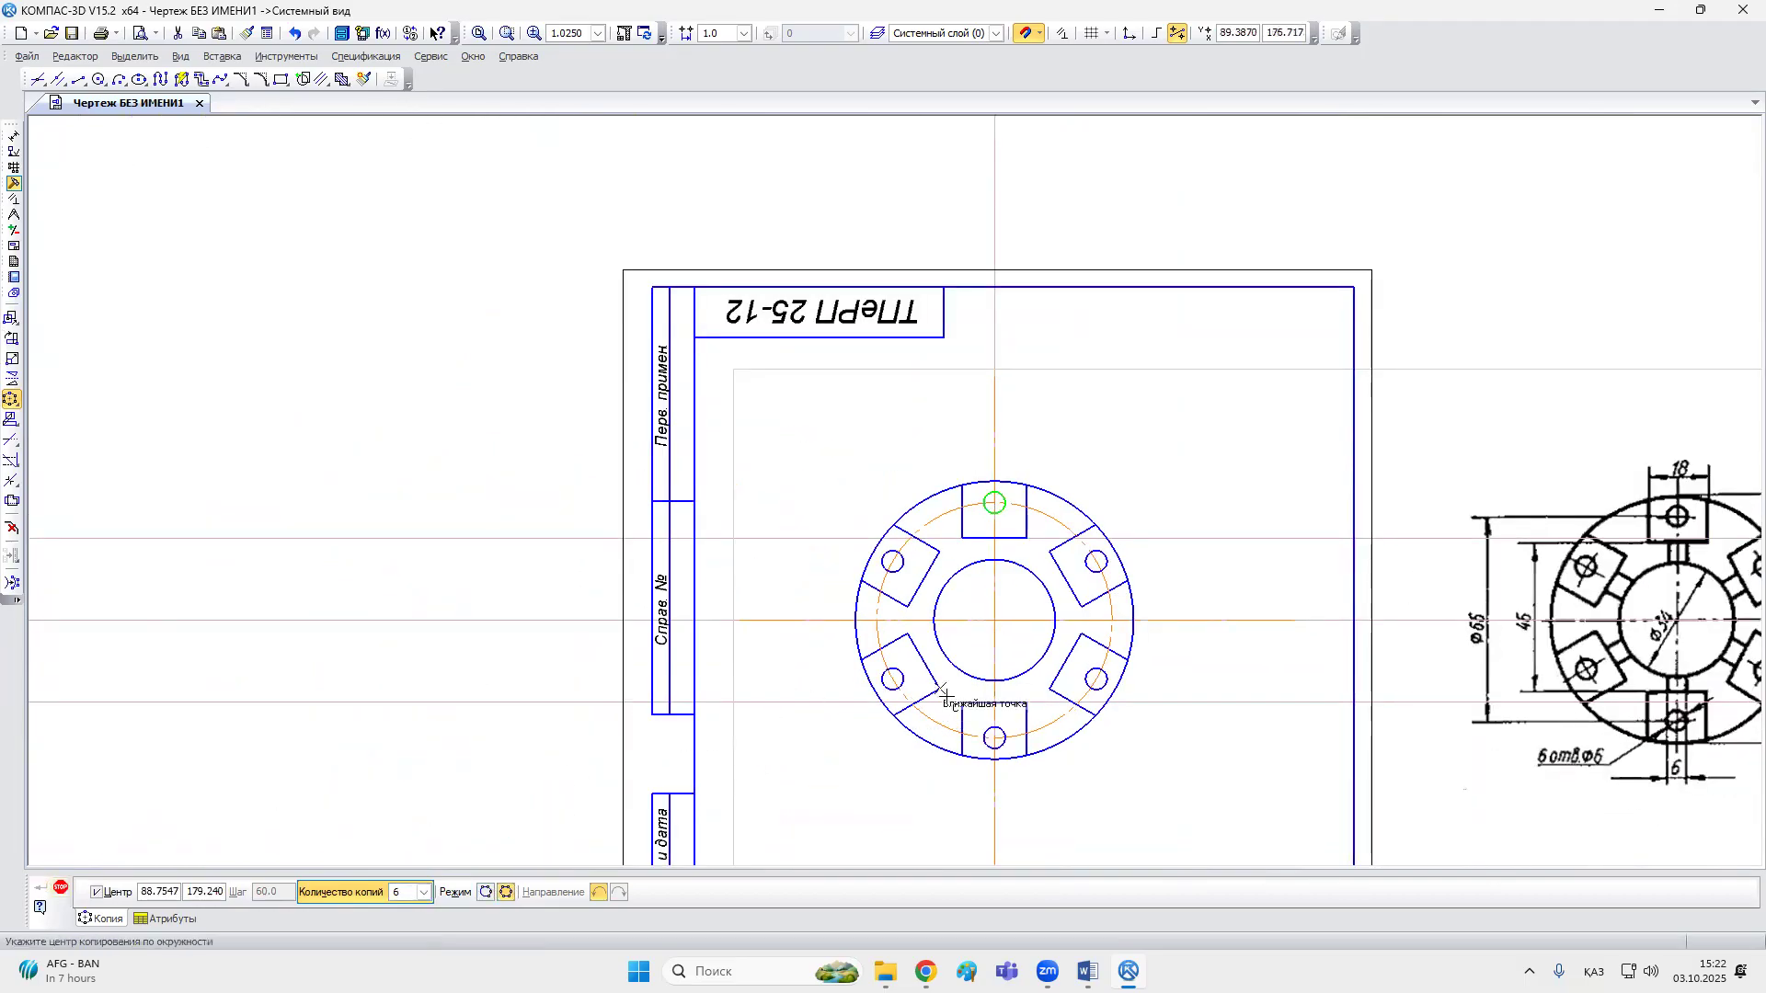
pyautogui.moveTo(235, 828); pyautogui.dragTo(86, 765, button='middle')
pyautogui.click(61, 888)
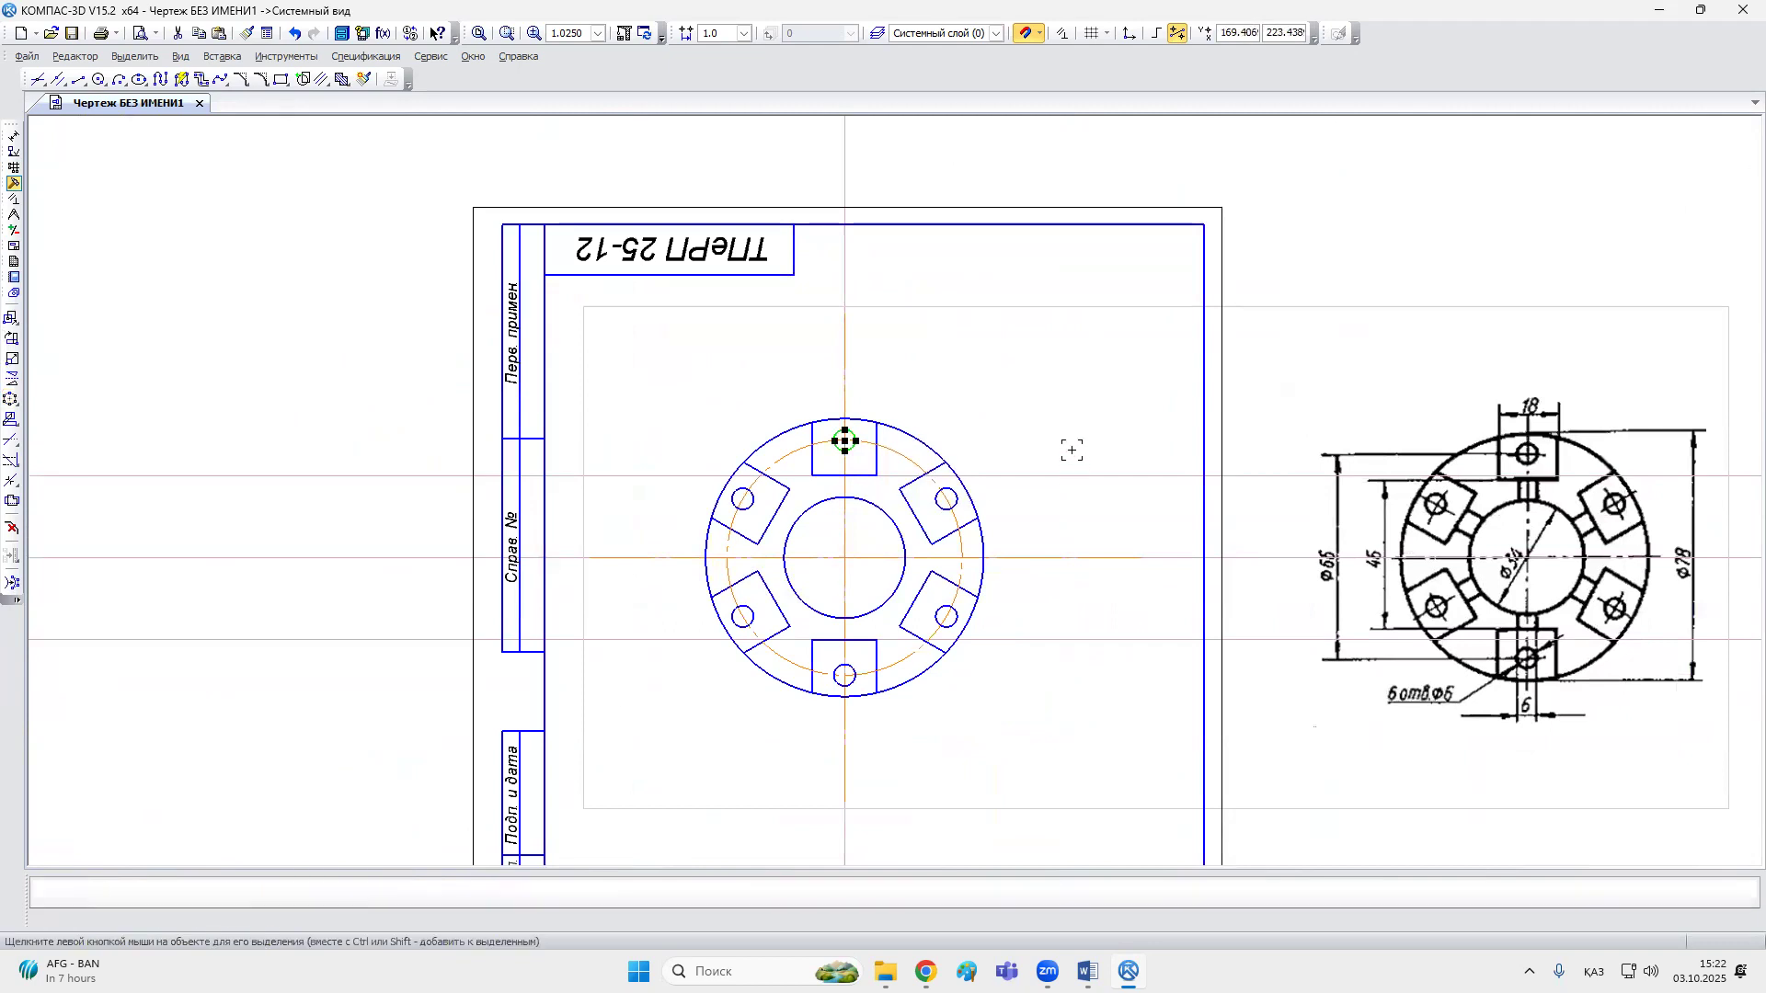
# Step: Check the slot width in the sample picture and build parallel construction lines 3 mm to each side of the vertical axis
pyautogui.scroll(1, 766, 366)
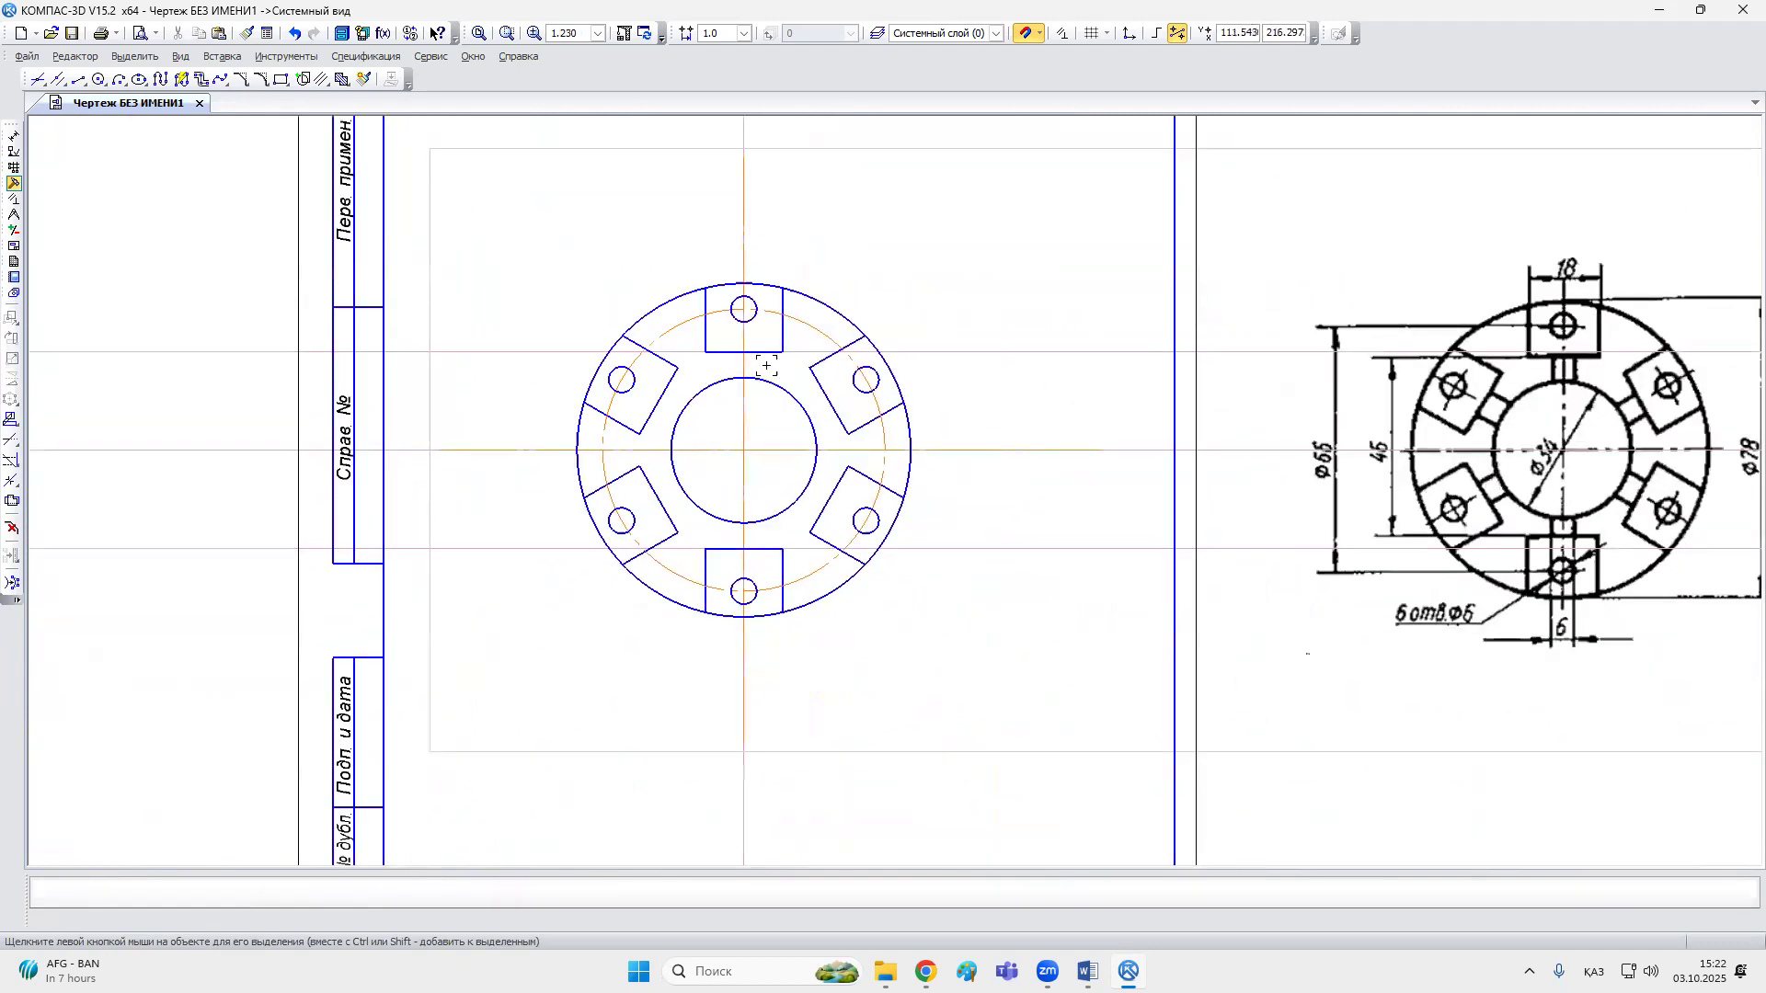
pyautogui.moveTo(802, 549); pyautogui.dragTo(534, 563, button='middle')
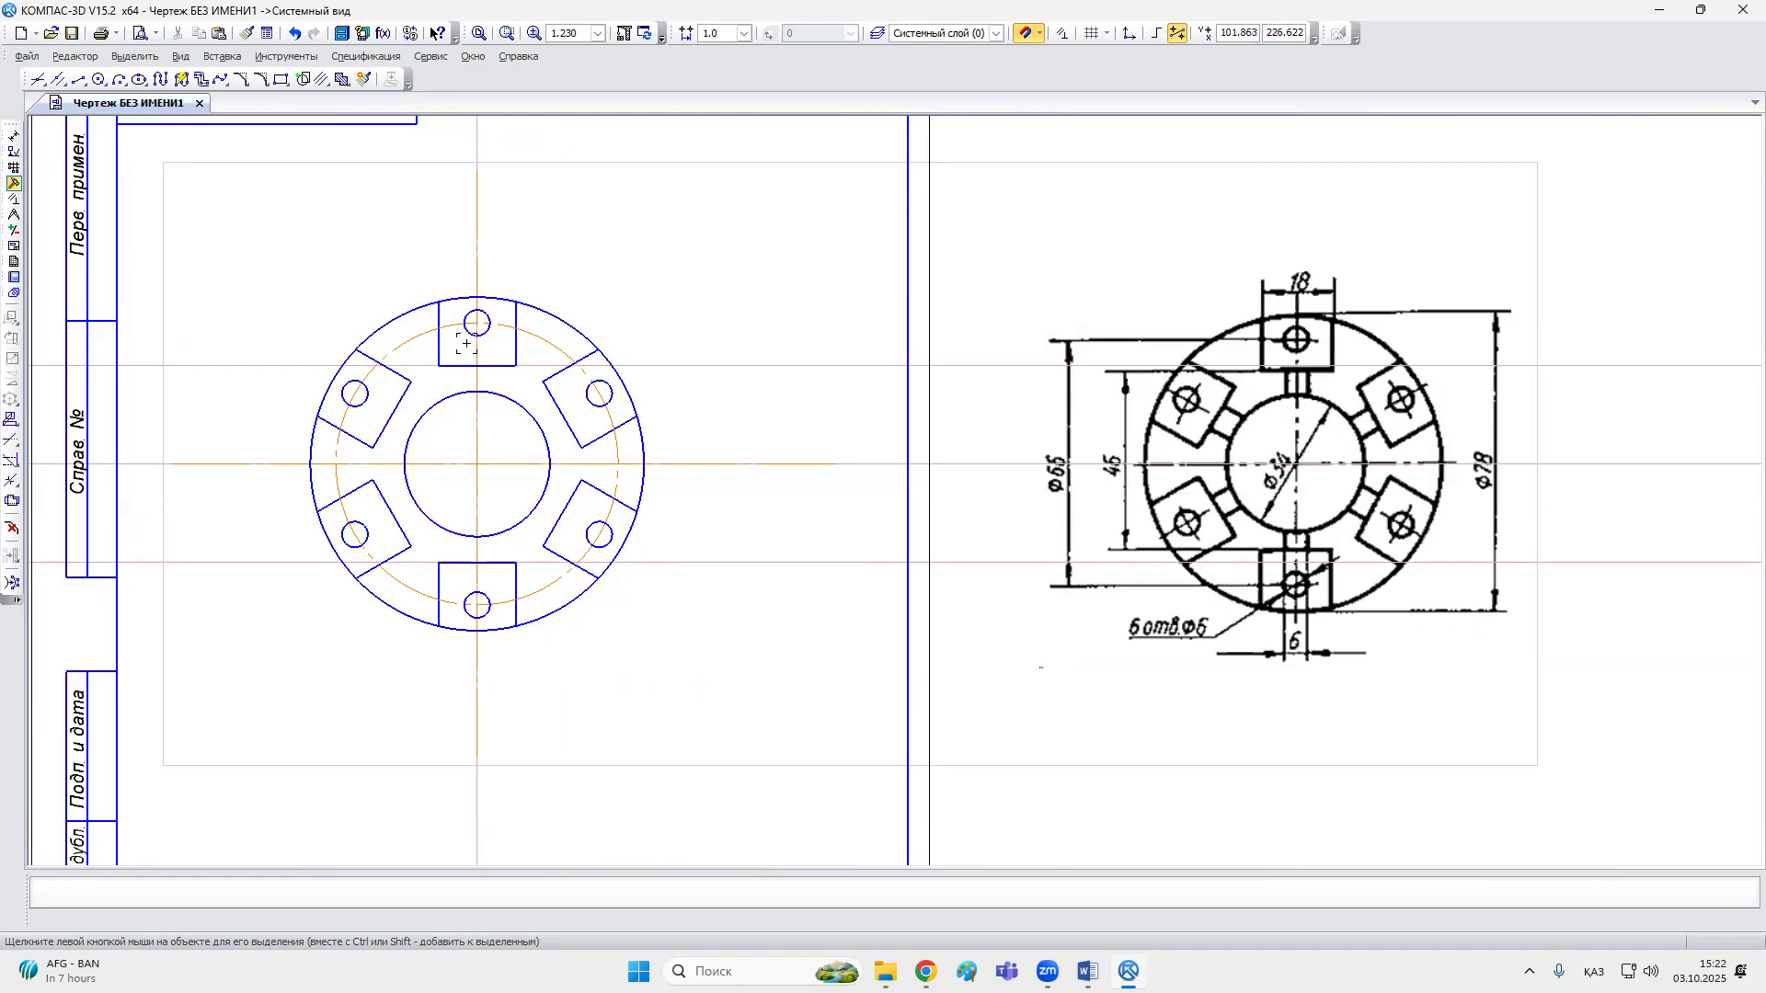
pyautogui.scroll(4, 1313, 386)
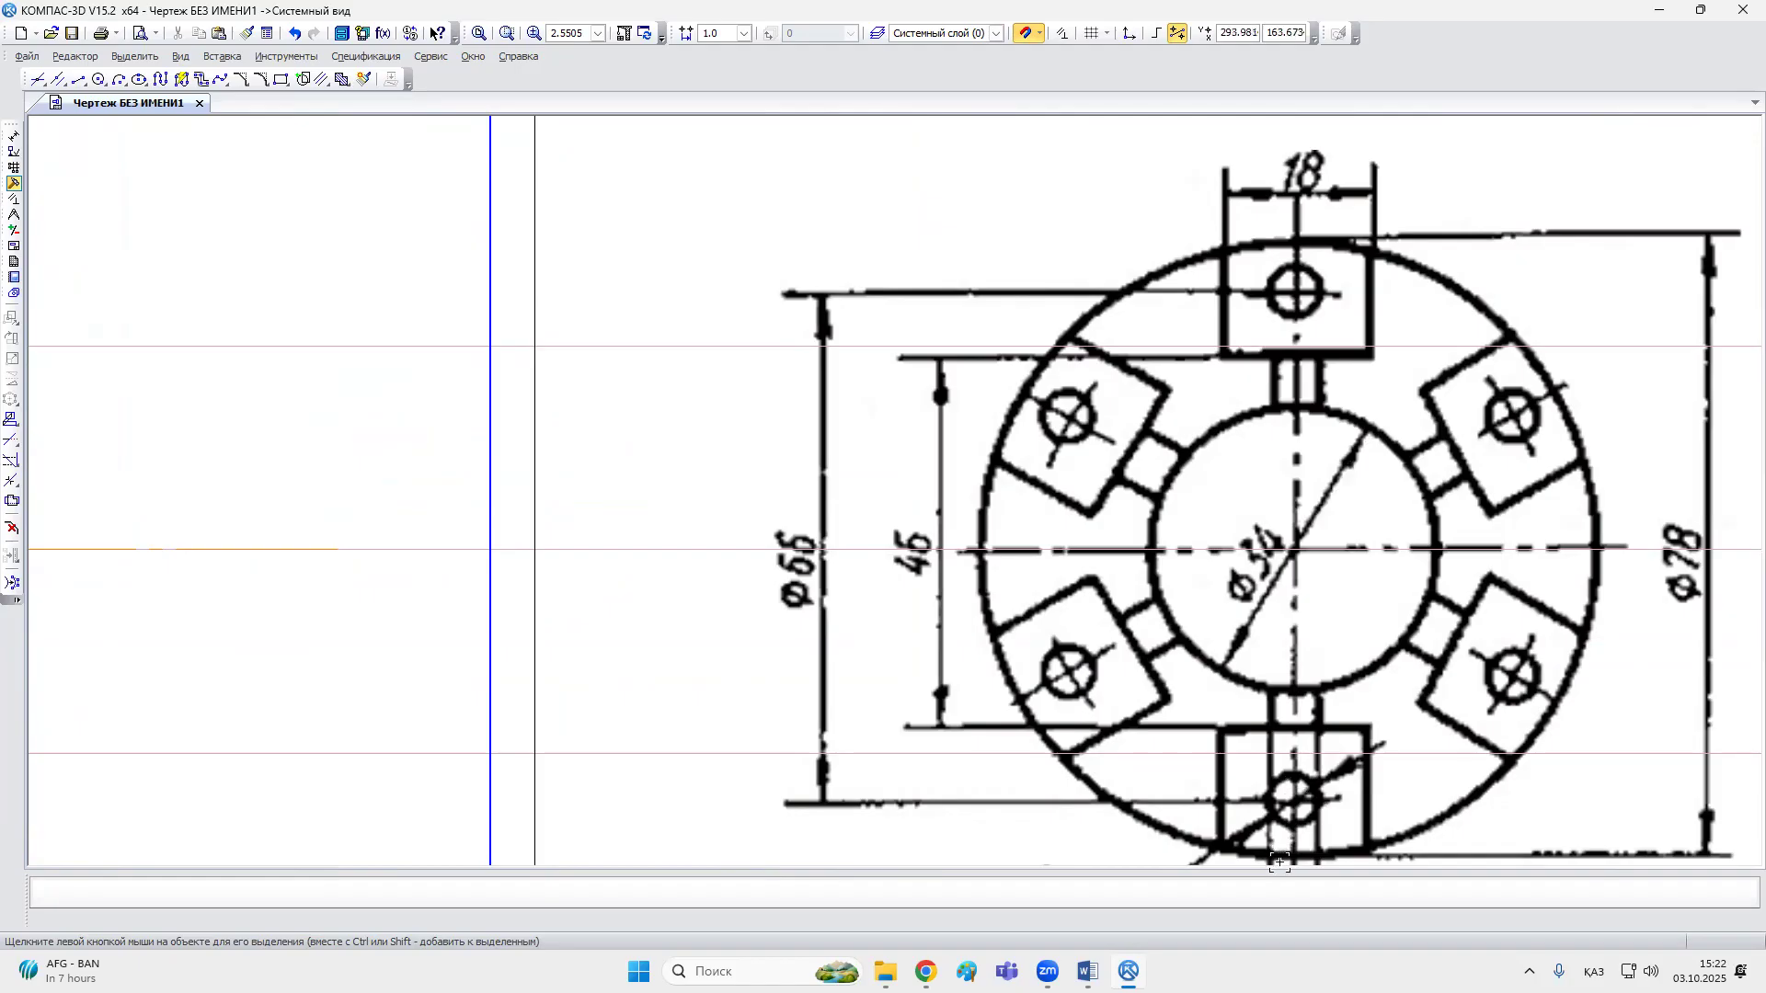
pyautogui.scroll(-2, 1298, 858)
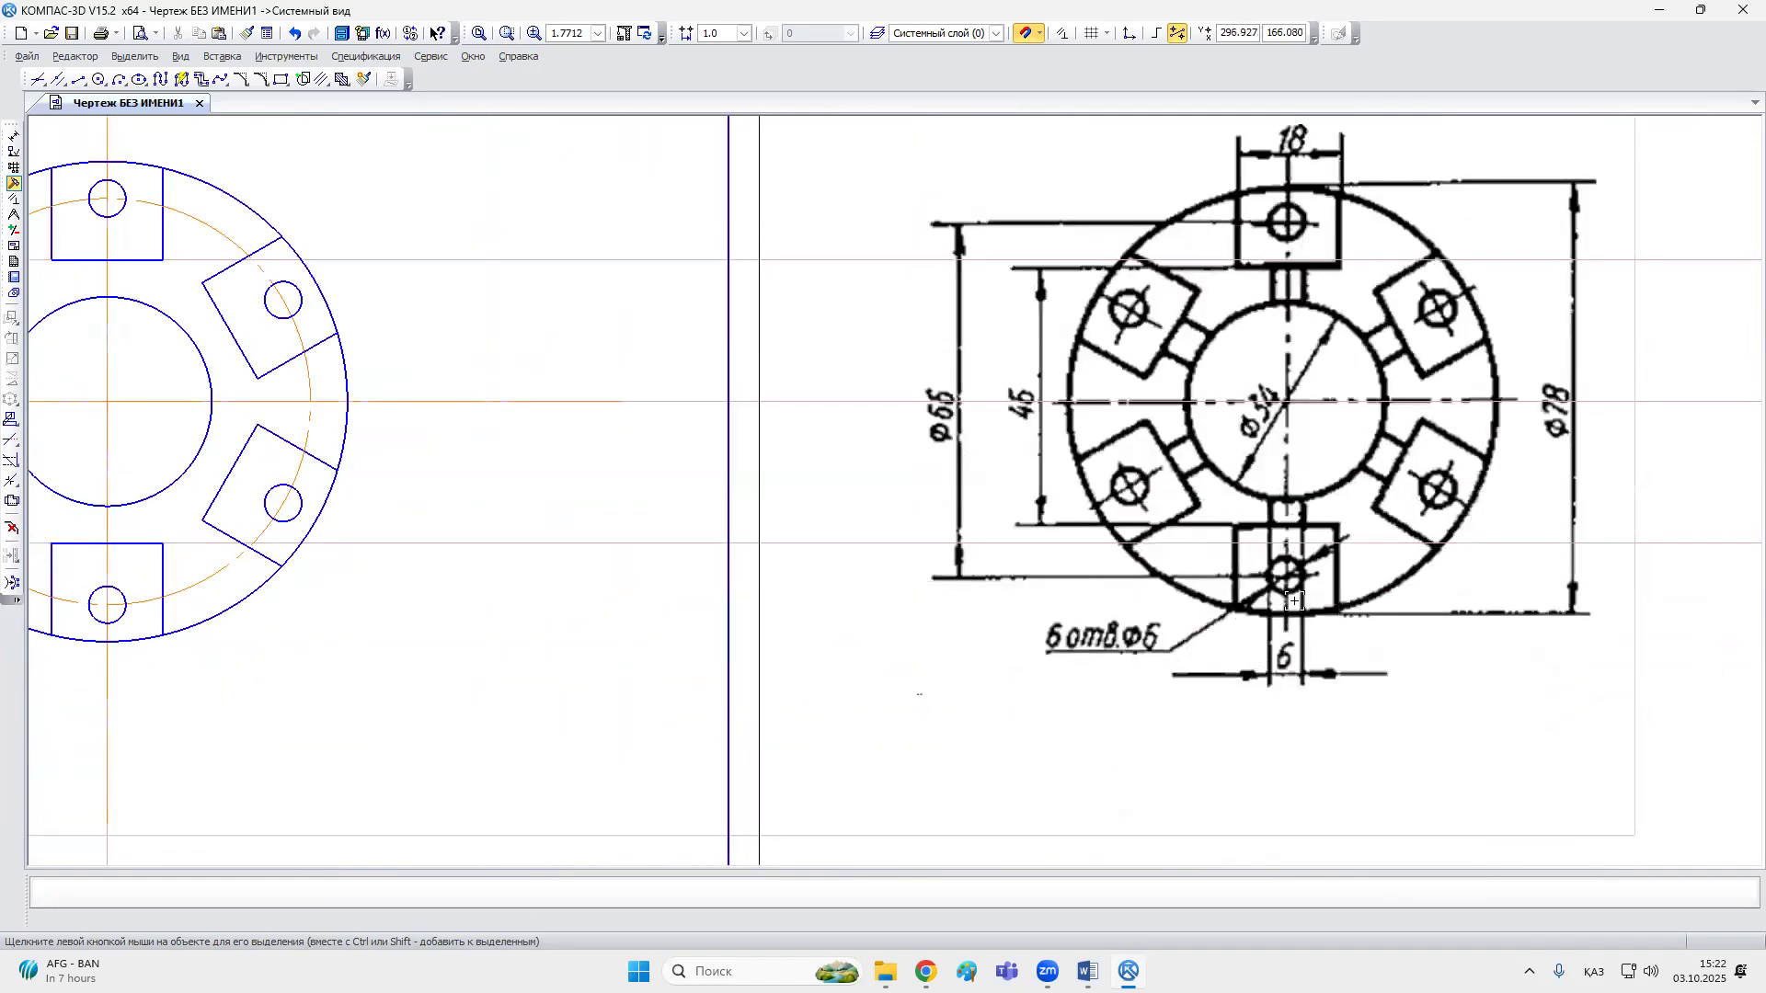
pyautogui.scroll(-3, 816, 544)
pyautogui.click(604, 215)
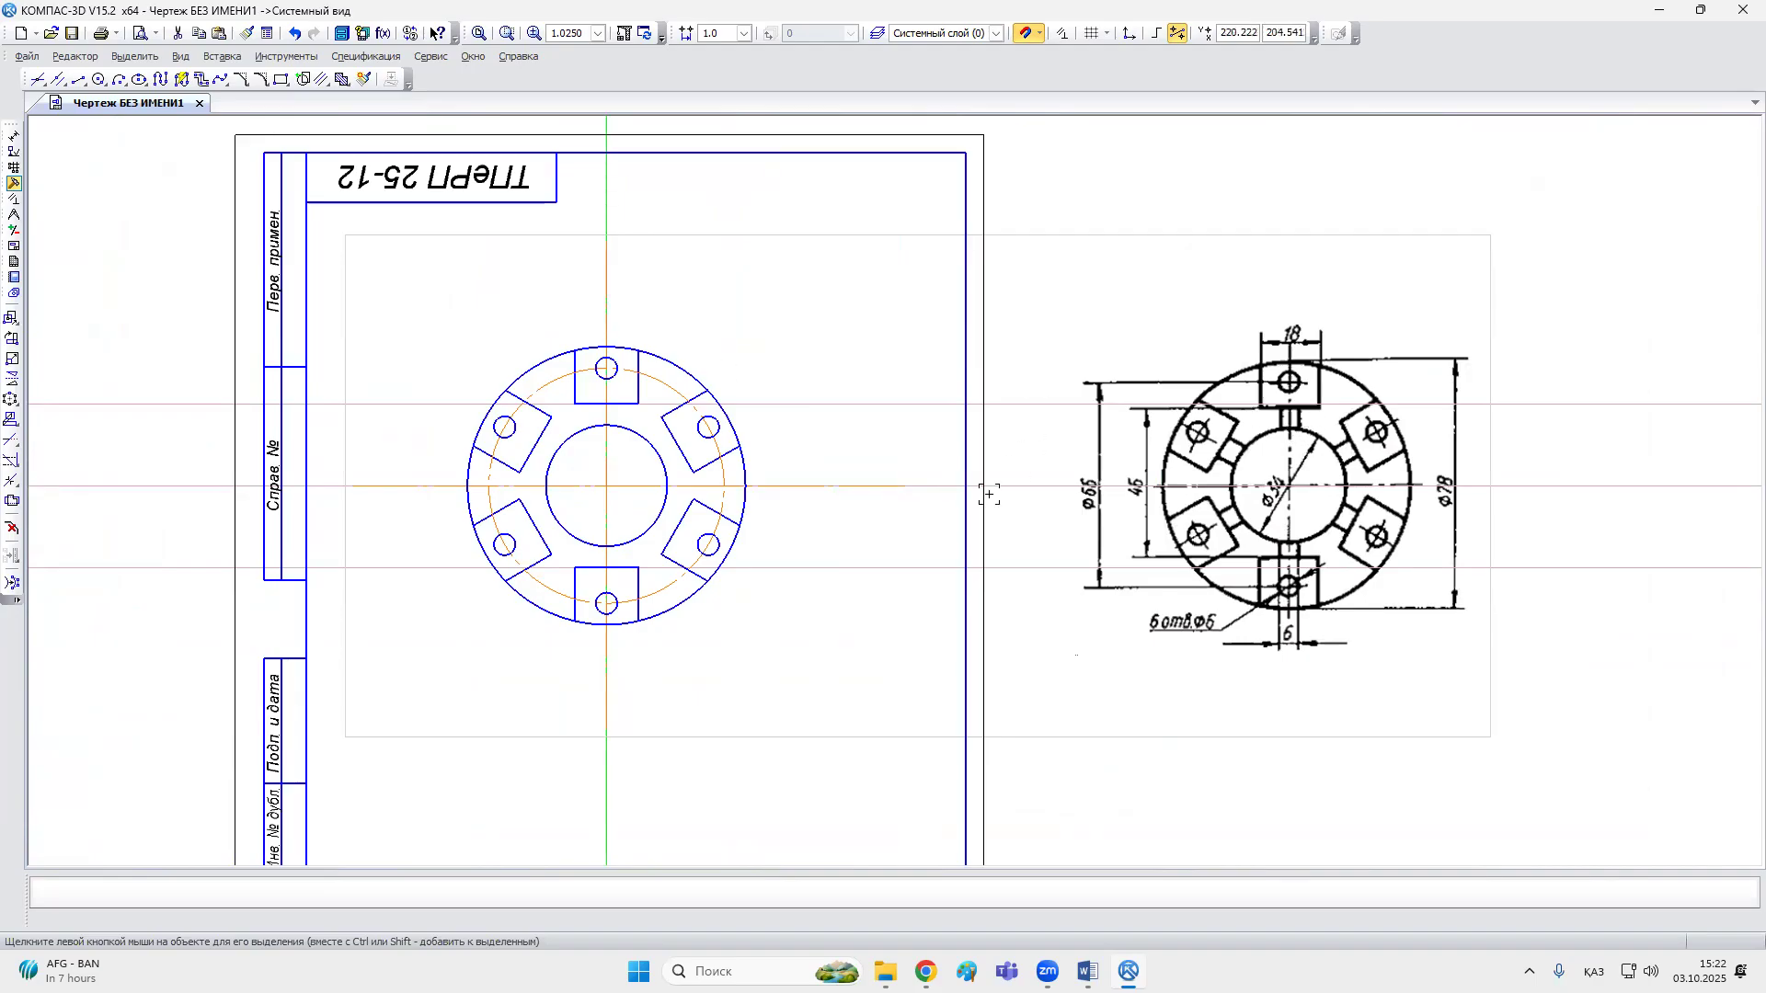
pyautogui.press('Escape')
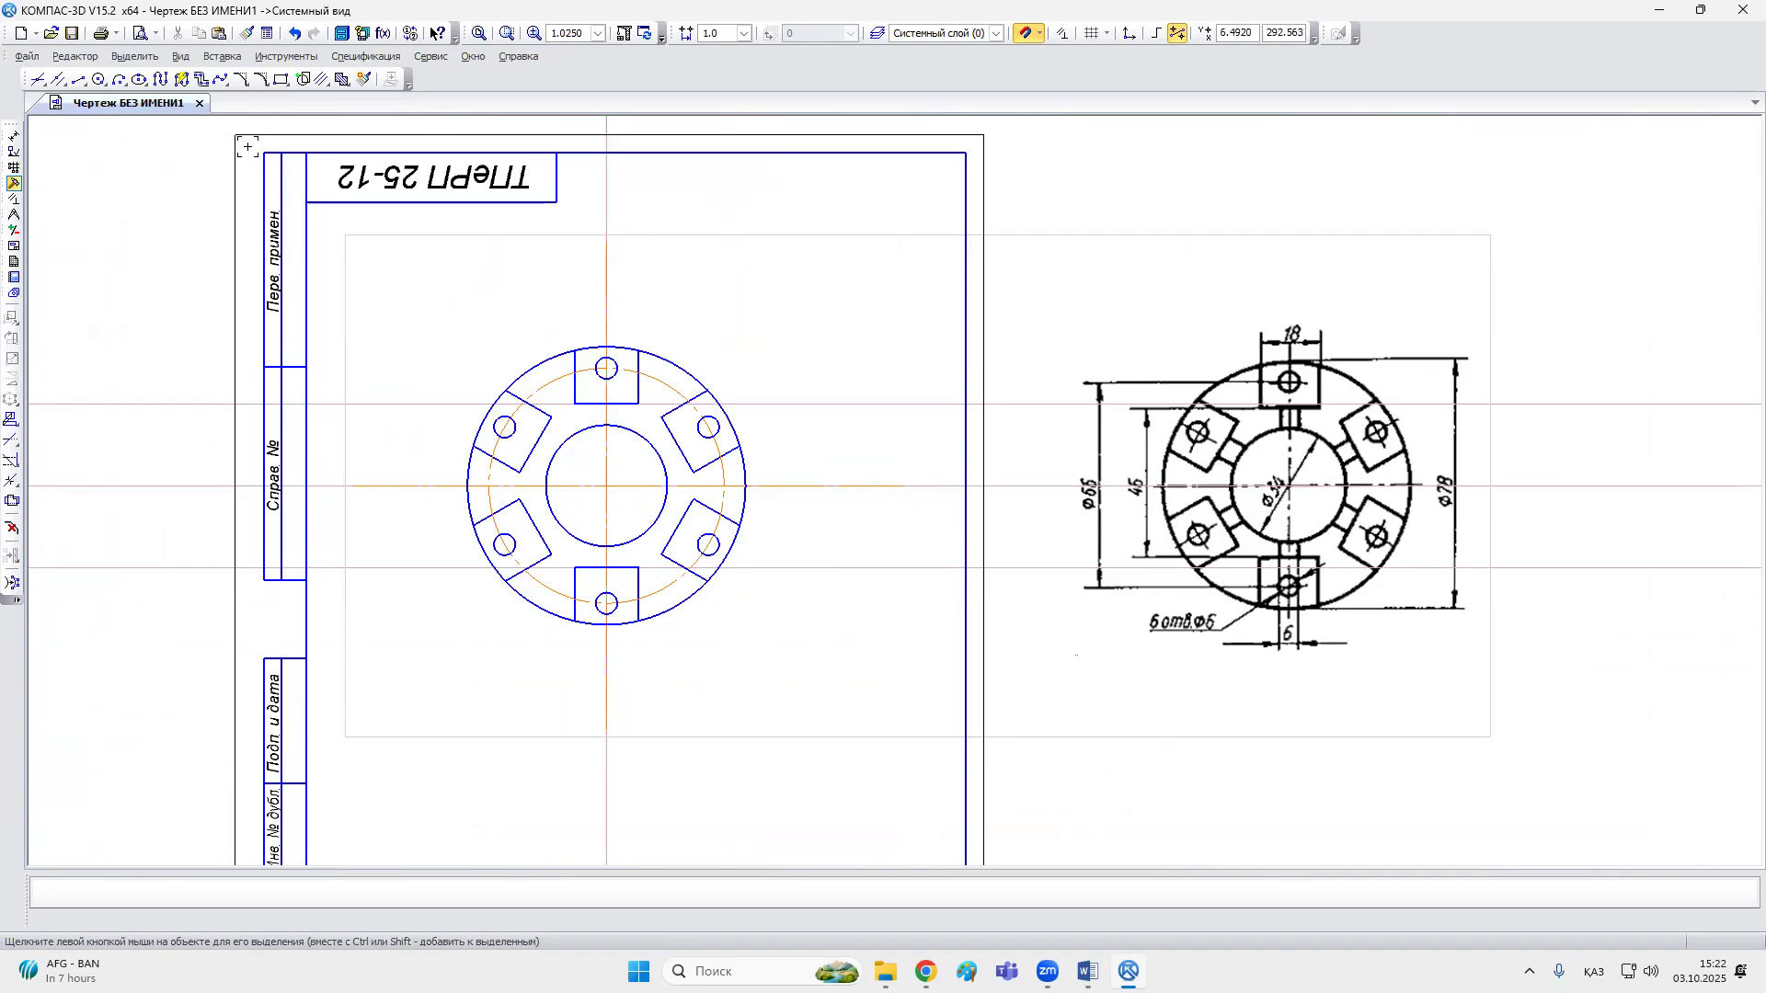
pyautogui.click(58, 81)
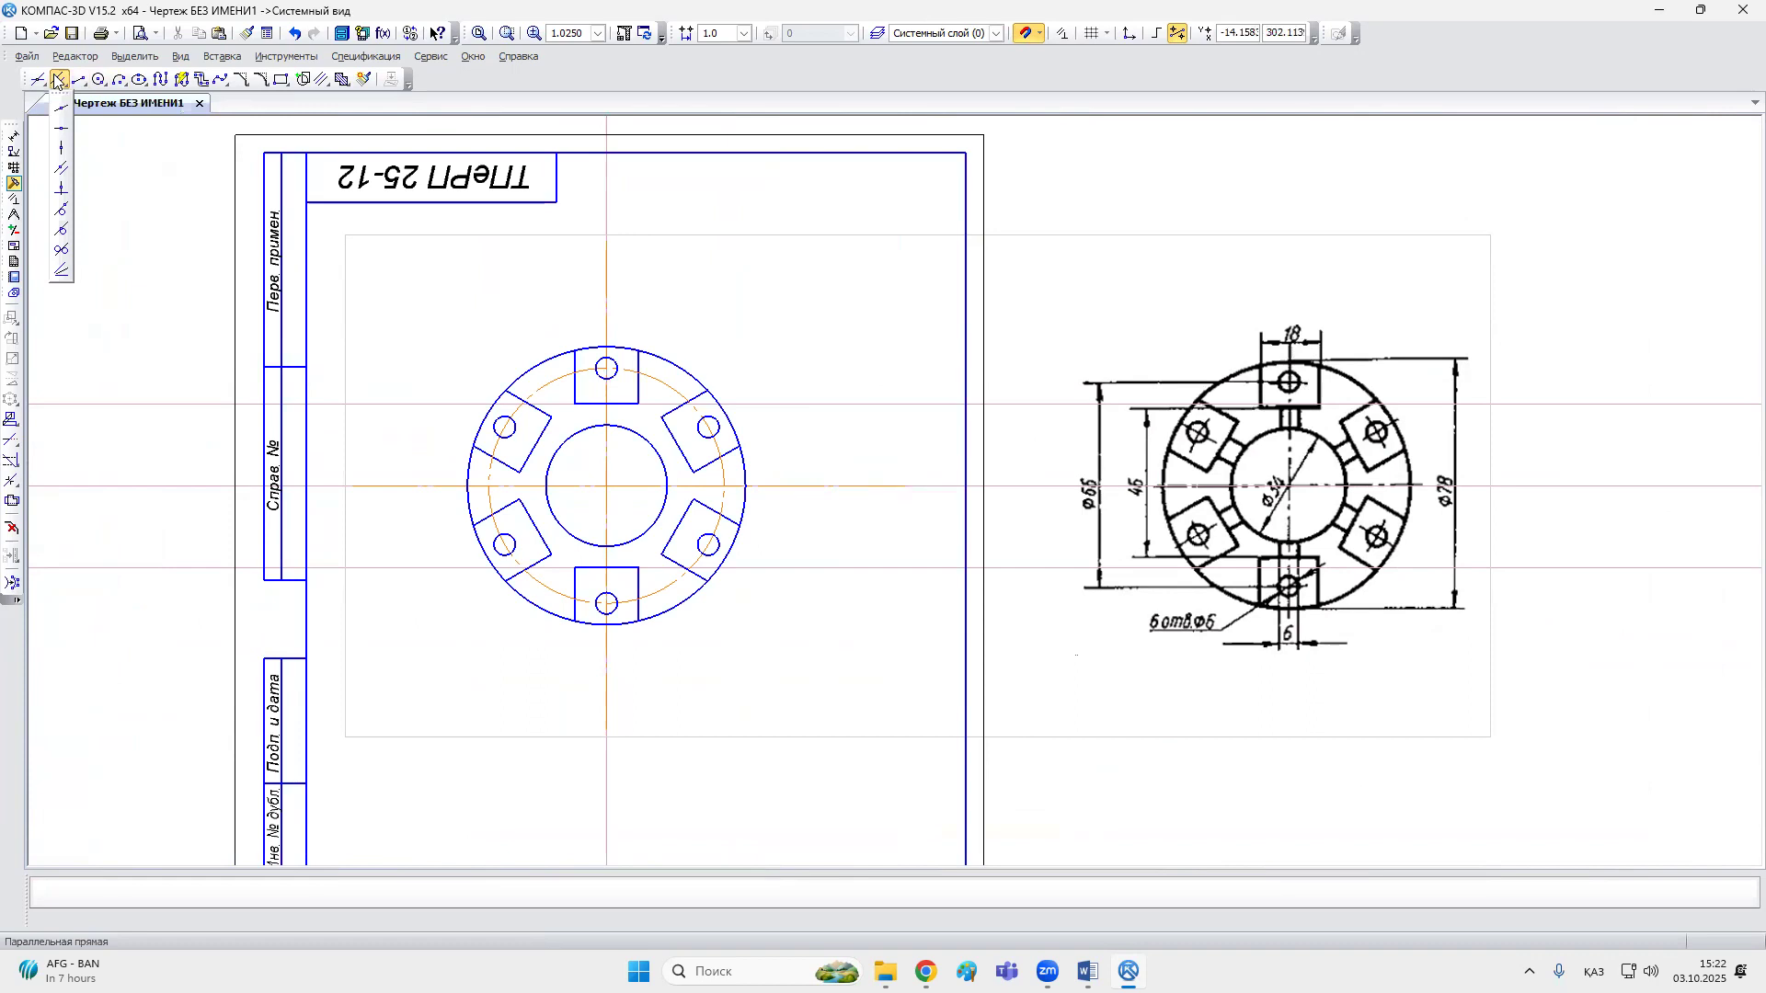
pyautogui.click(61, 166)
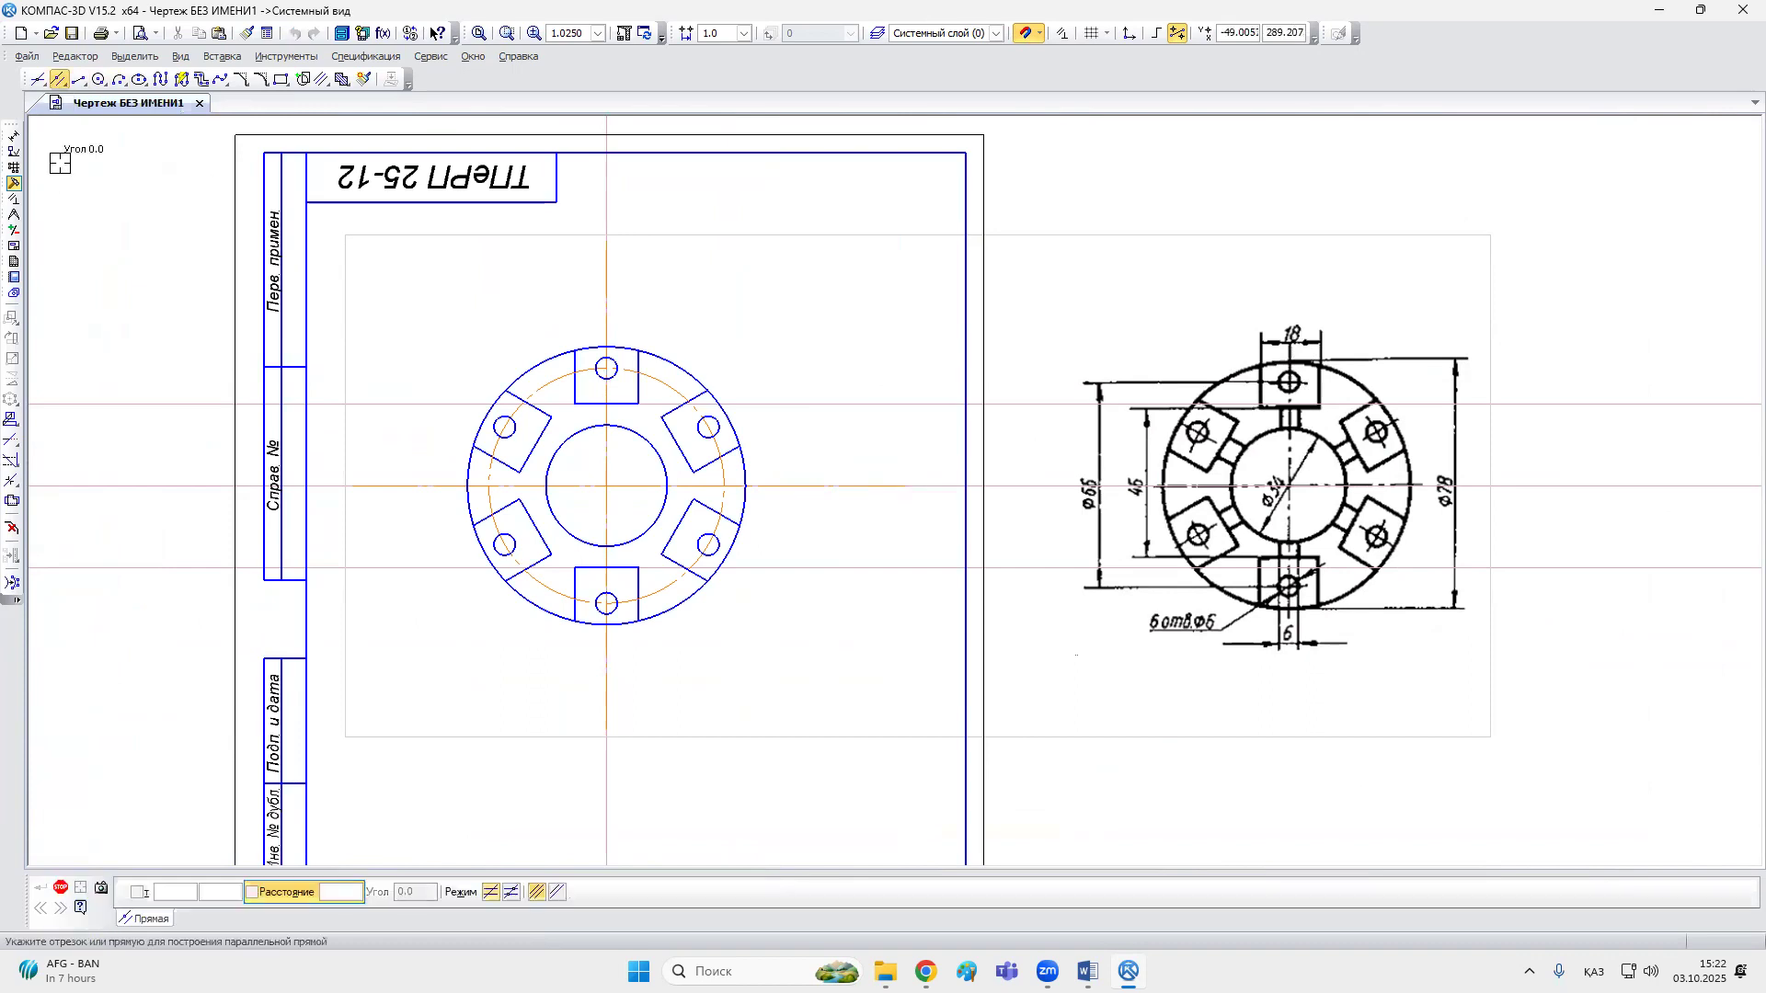
pyautogui.click(606, 198)
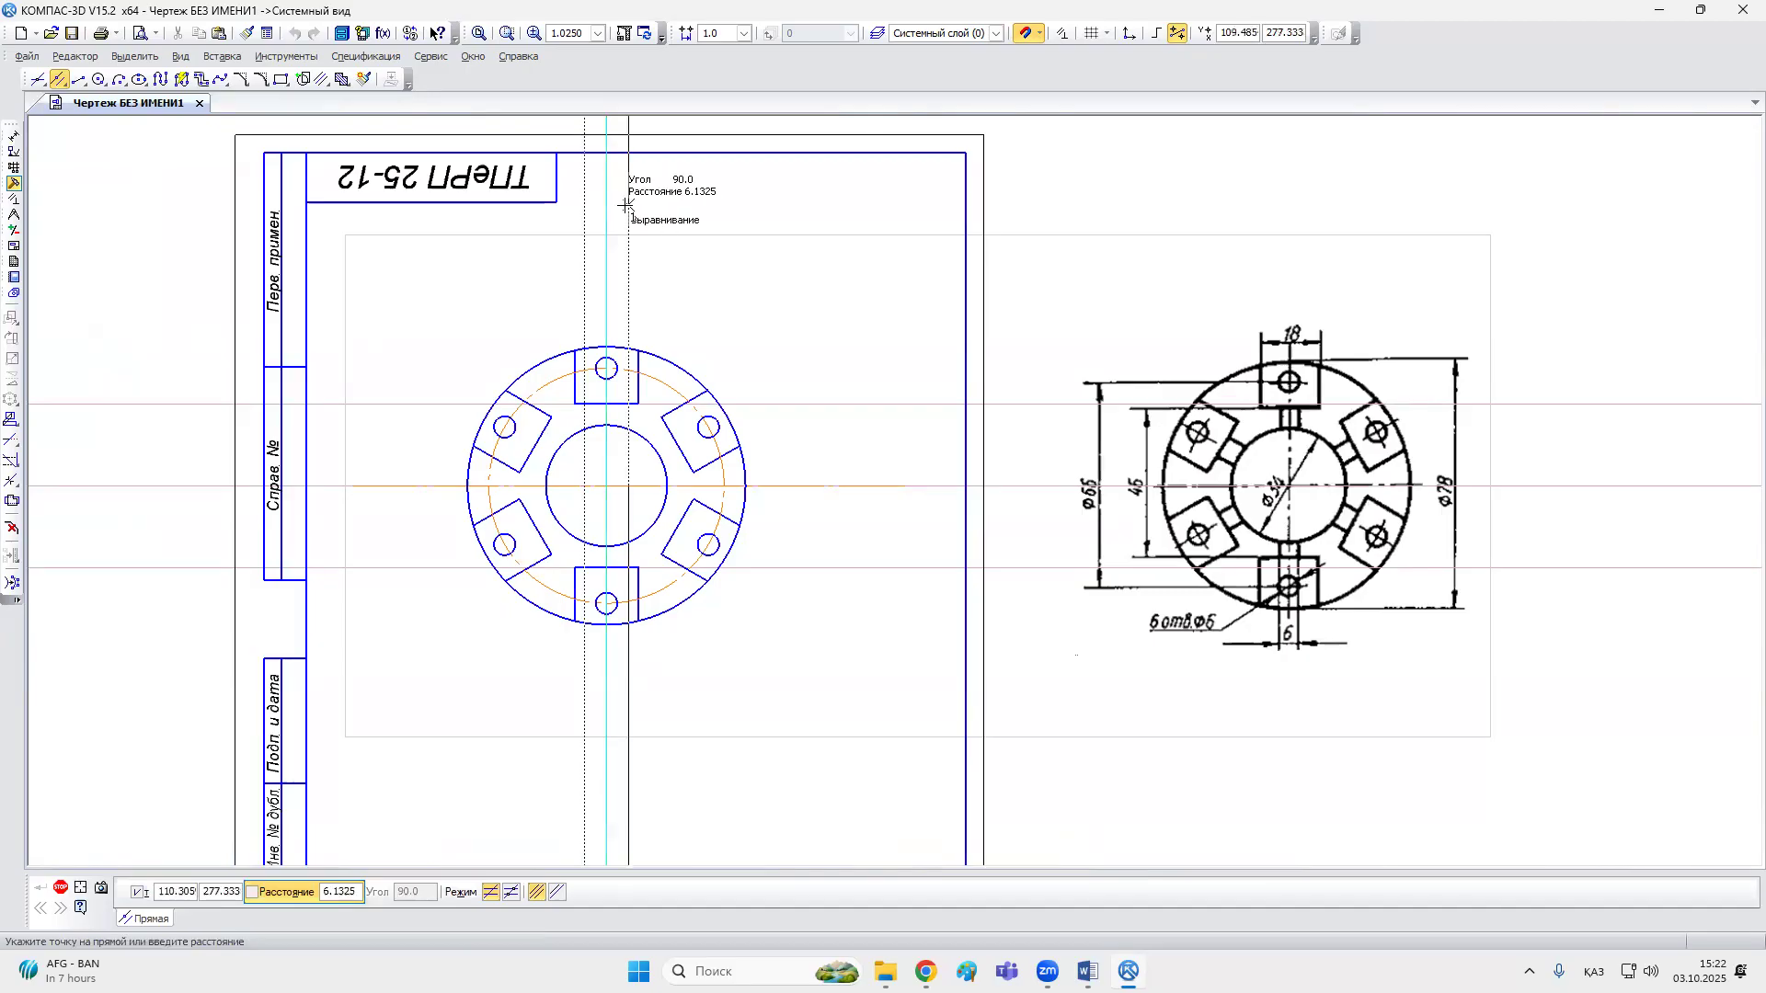
pyautogui.write('3')
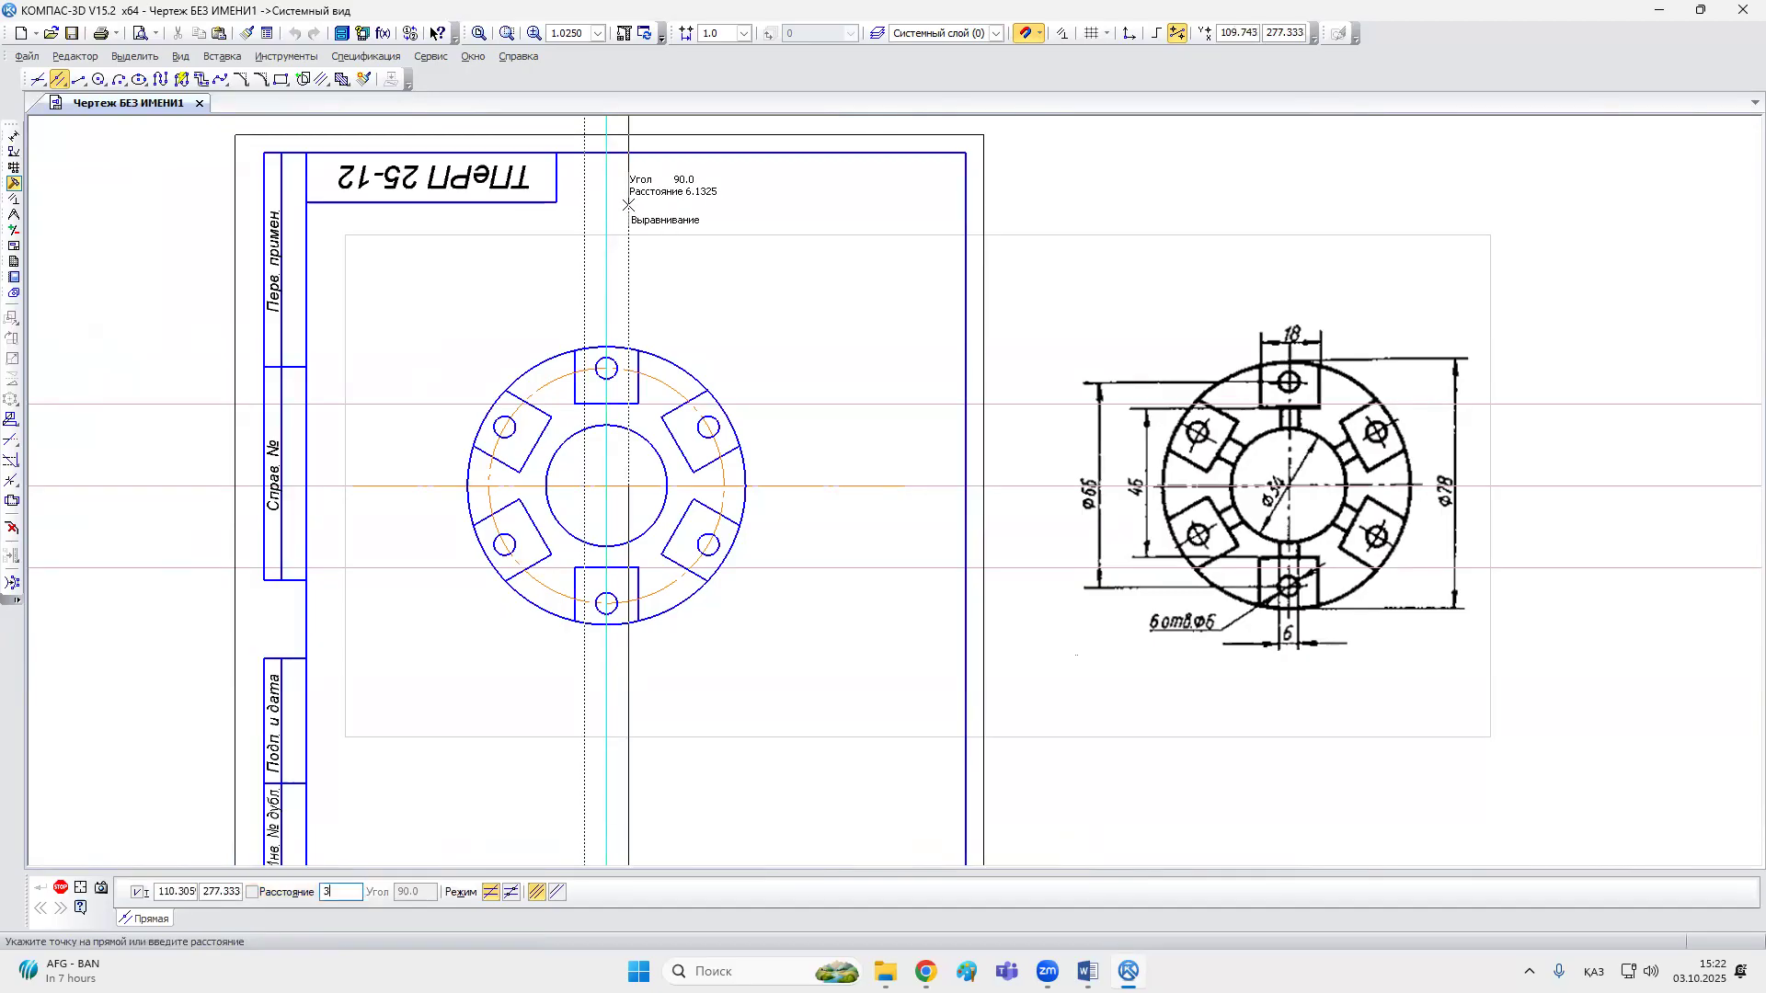
pyautogui.press('Return')
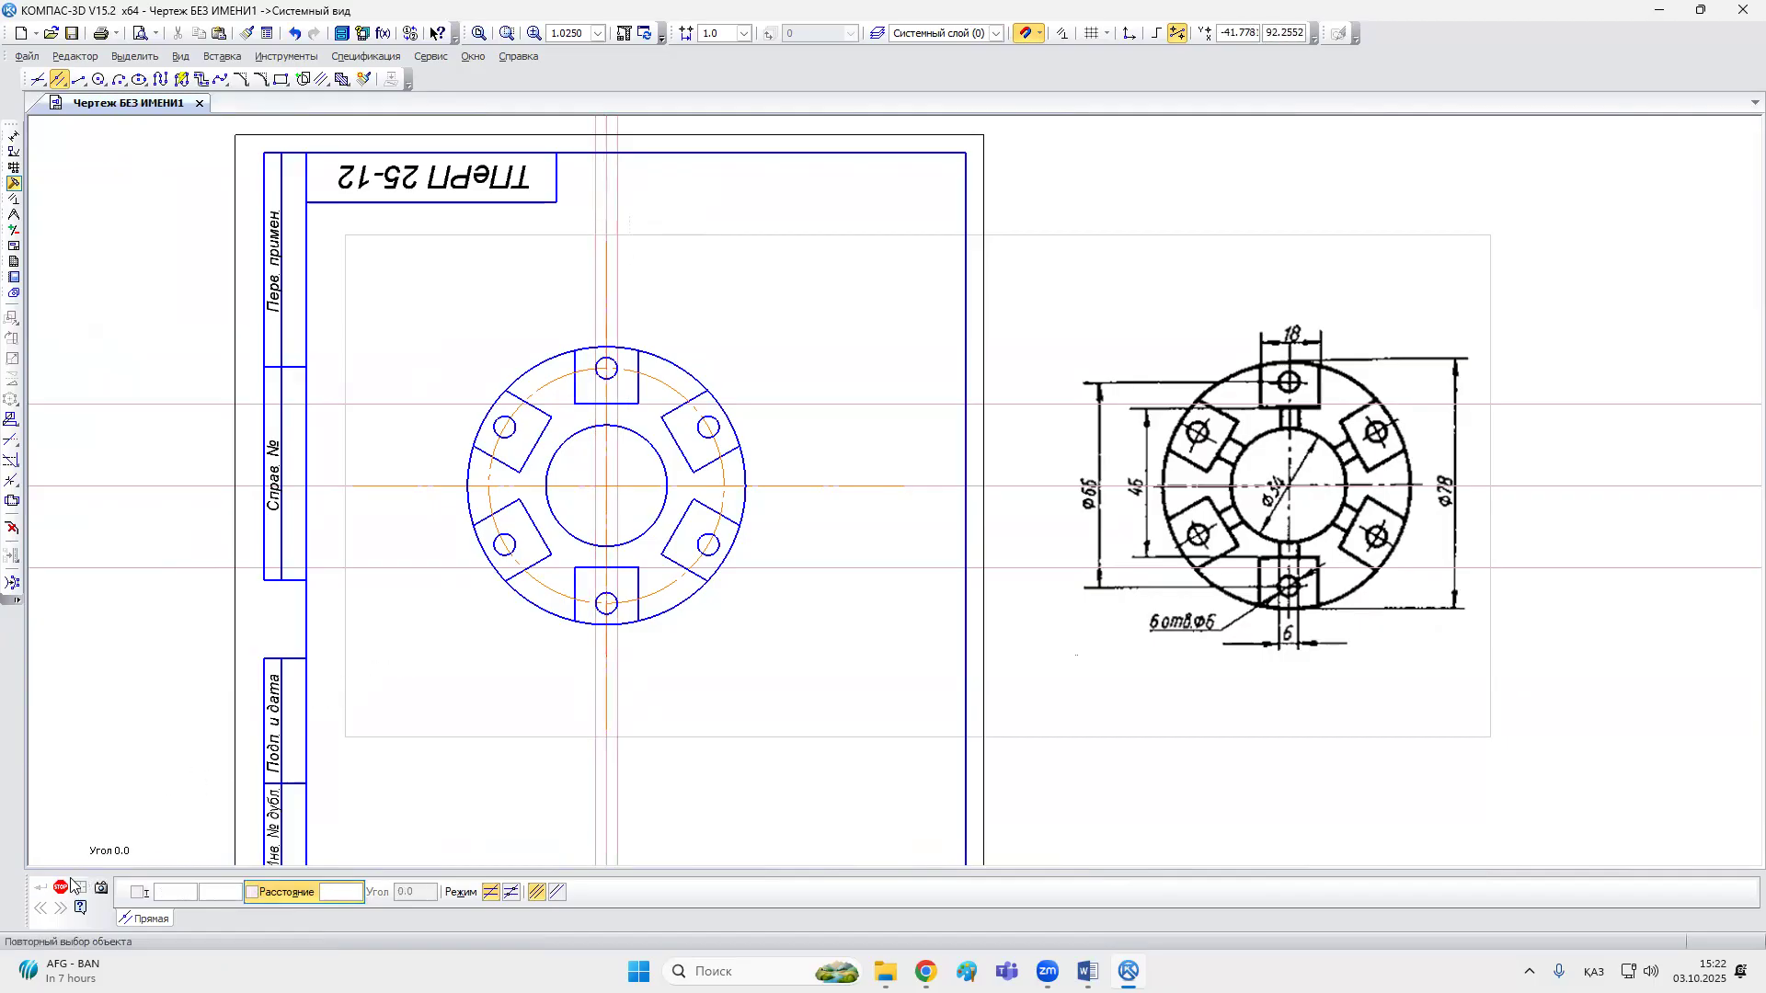
pyautogui.click(66, 886)
# Step: Draw two vertical segments along the construction lines, from the top notch's lower edge to the inner circle
pyautogui.scroll(3, 600, 396)
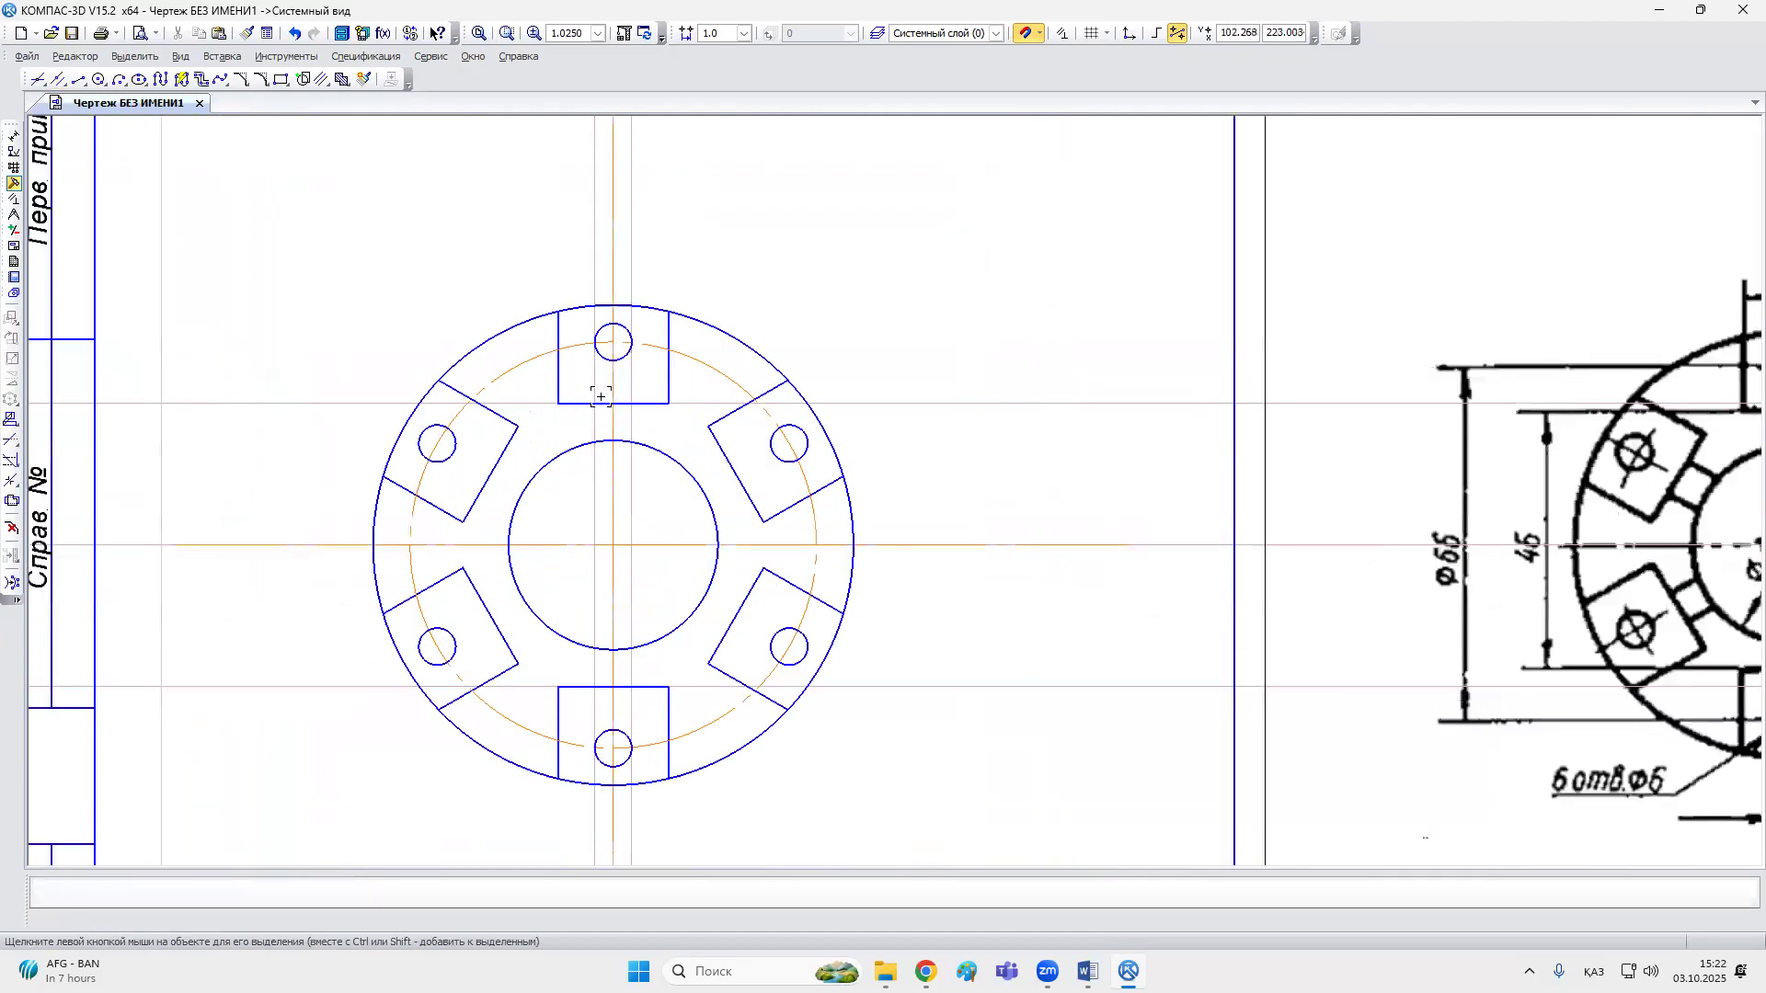
pyautogui.scroll(4, 600, 397)
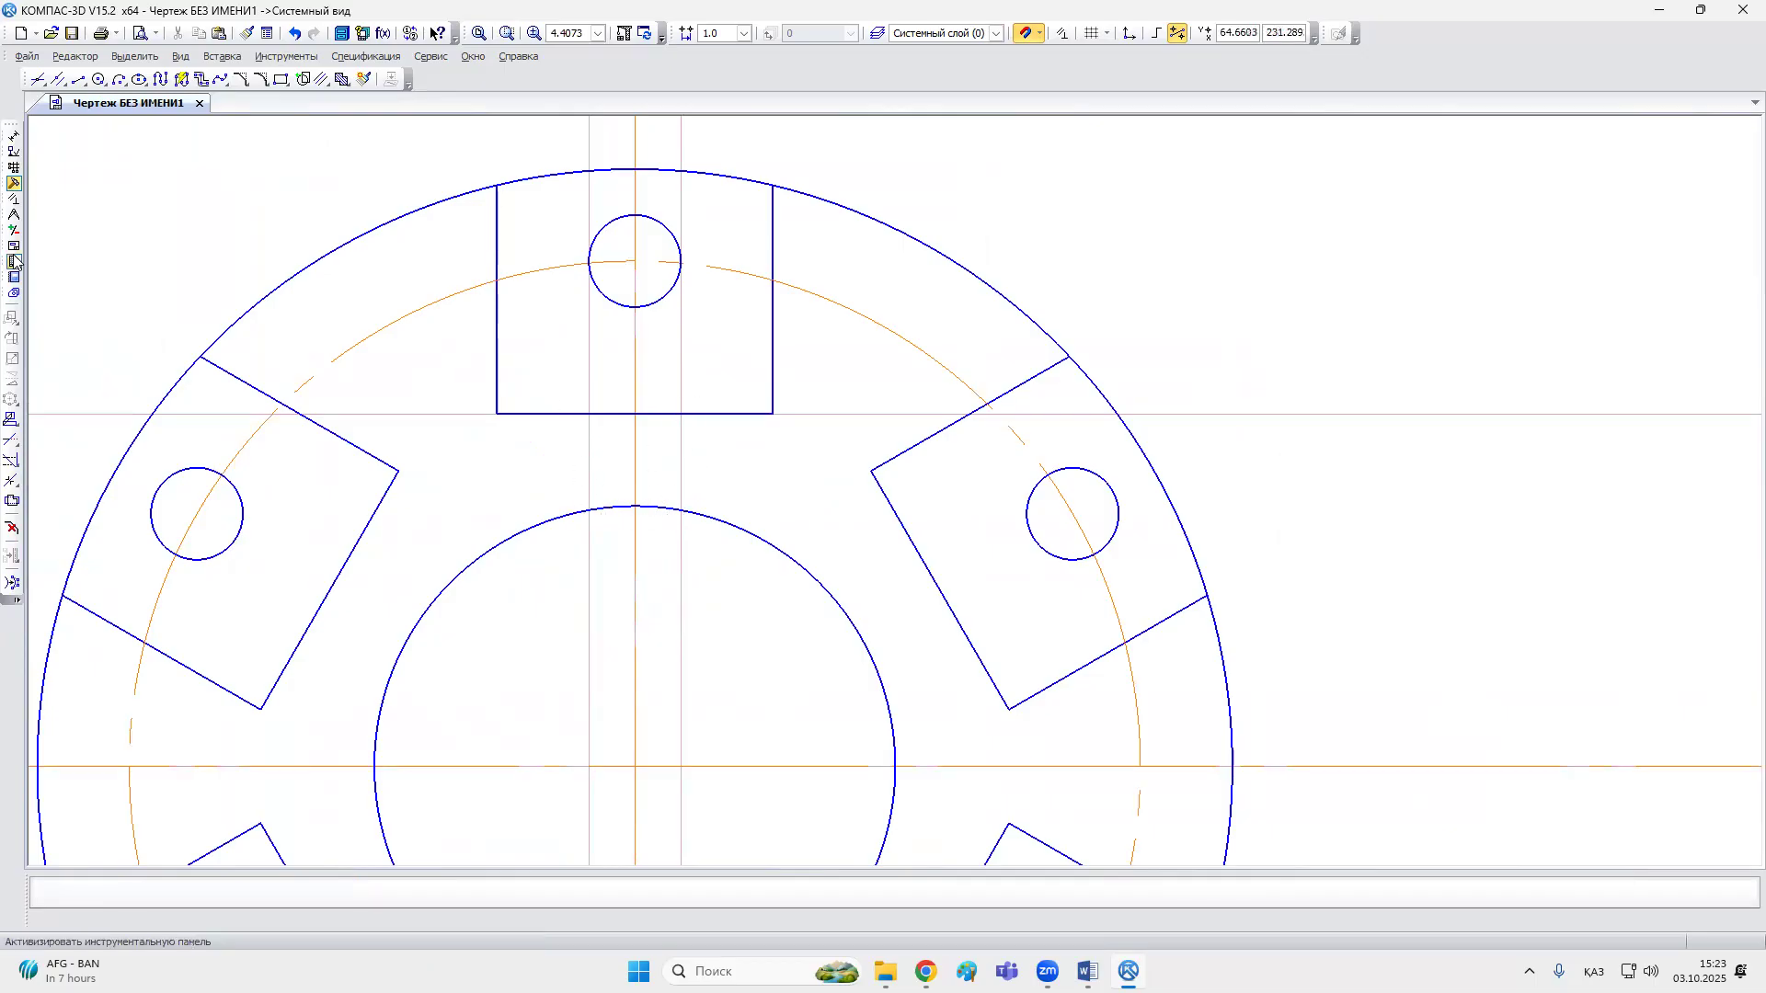
pyautogui.click(79, 79)
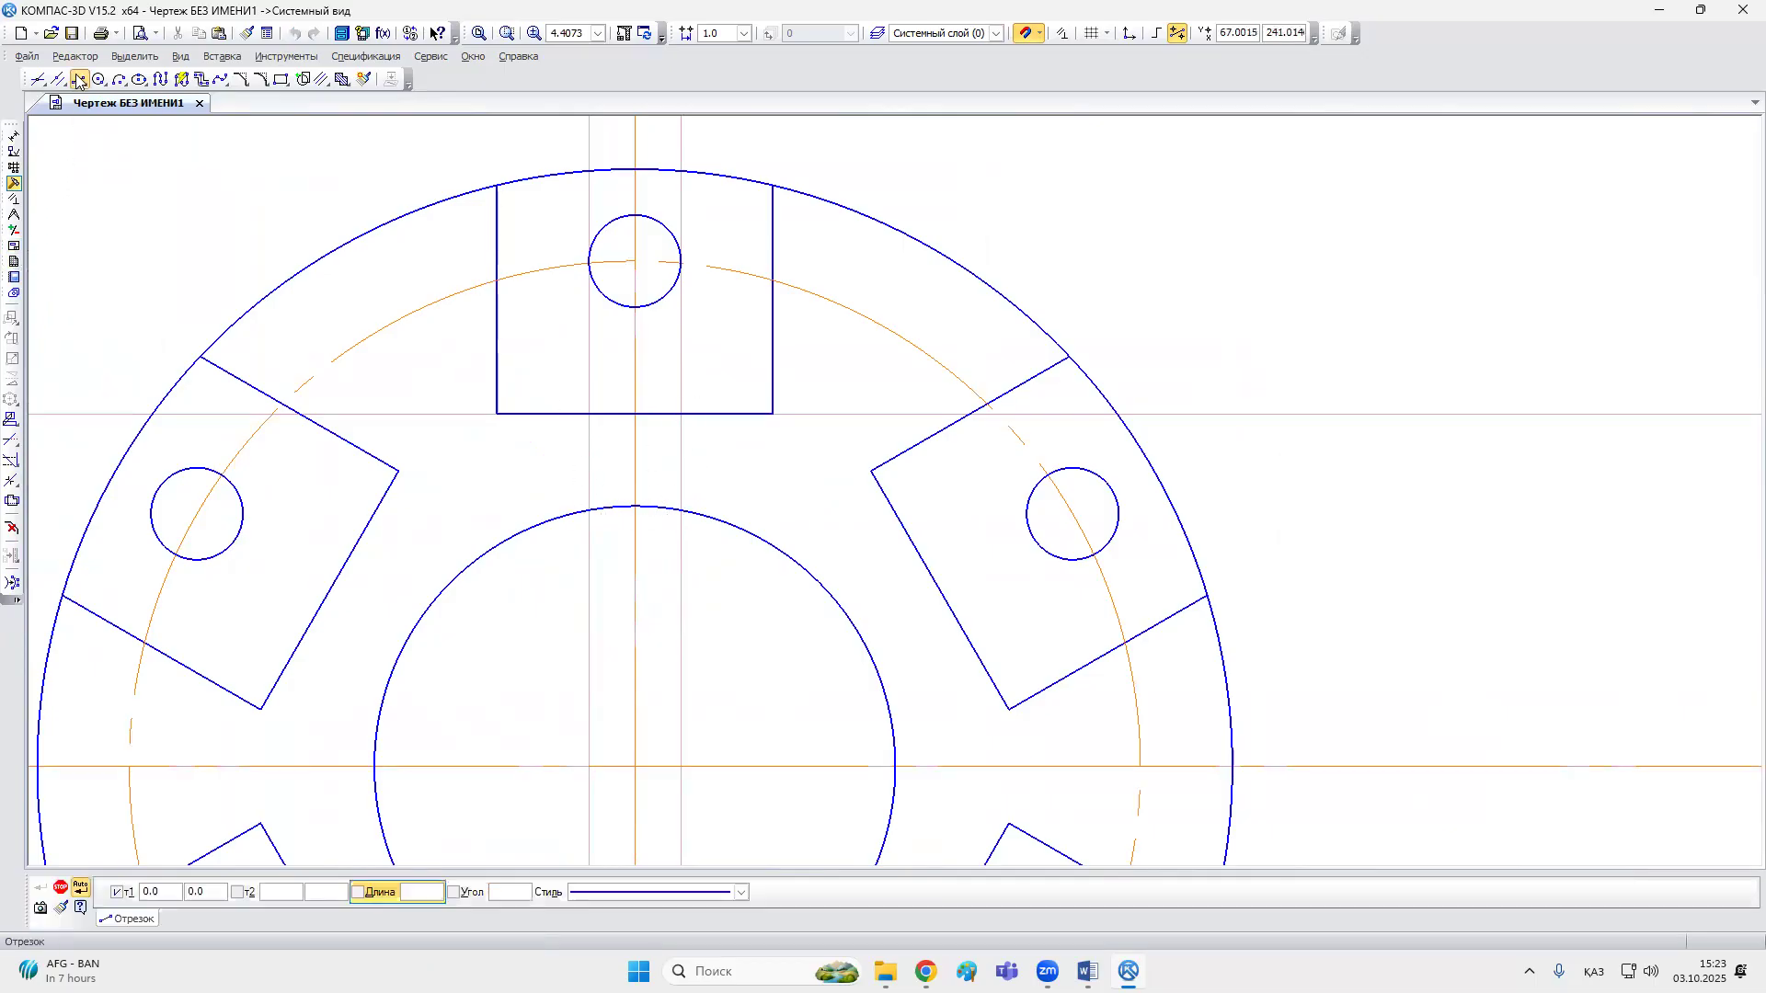
pyautogui.click(589, 414)
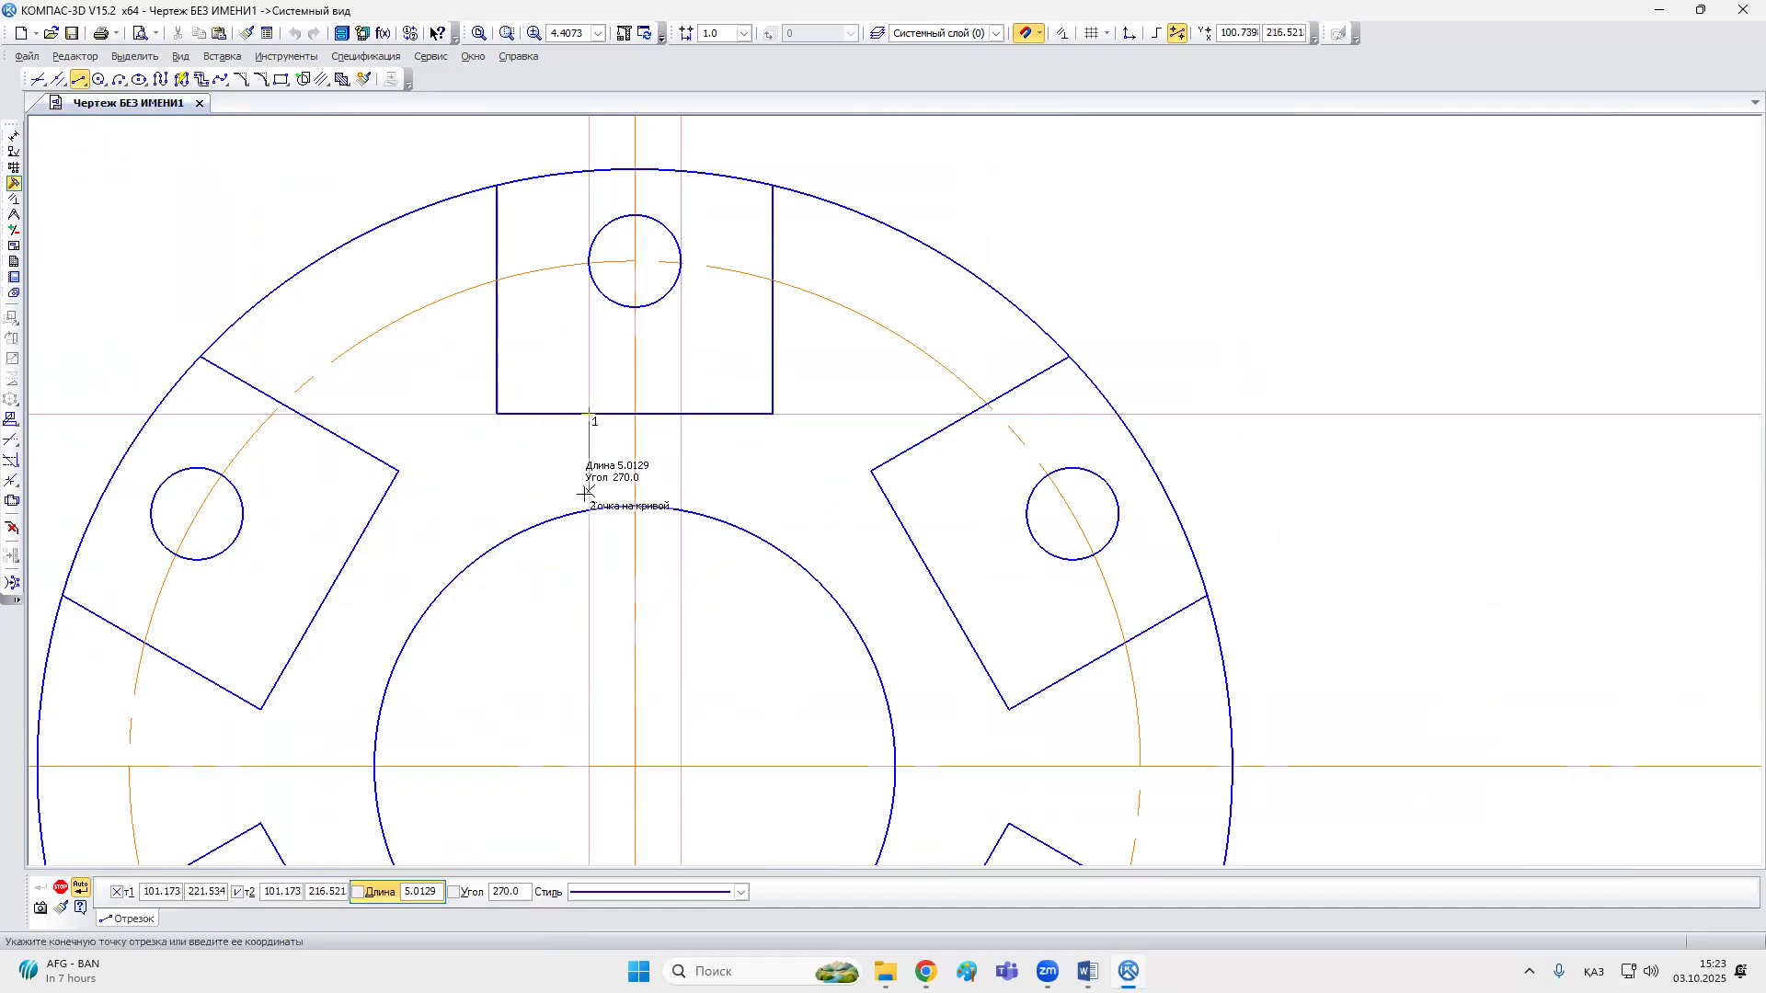
pyautogui.click(589, 509)
pyautogui.click(680, 414)
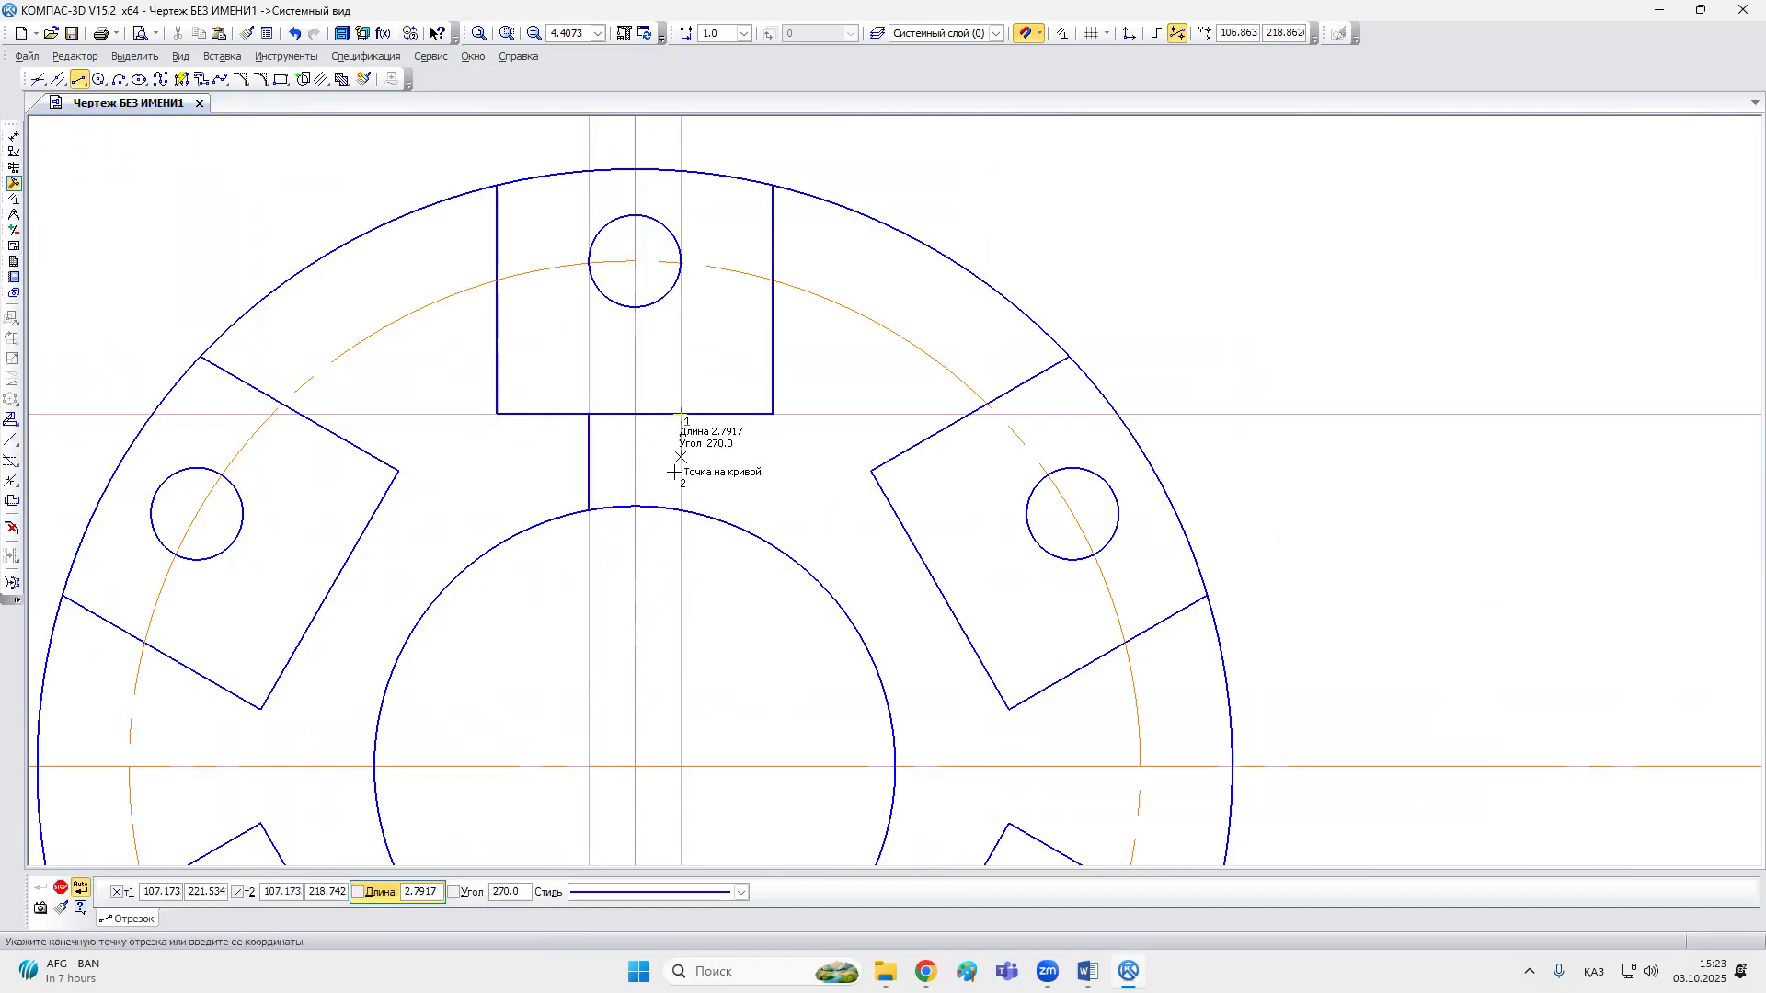
pyautogui.click(681, 509)
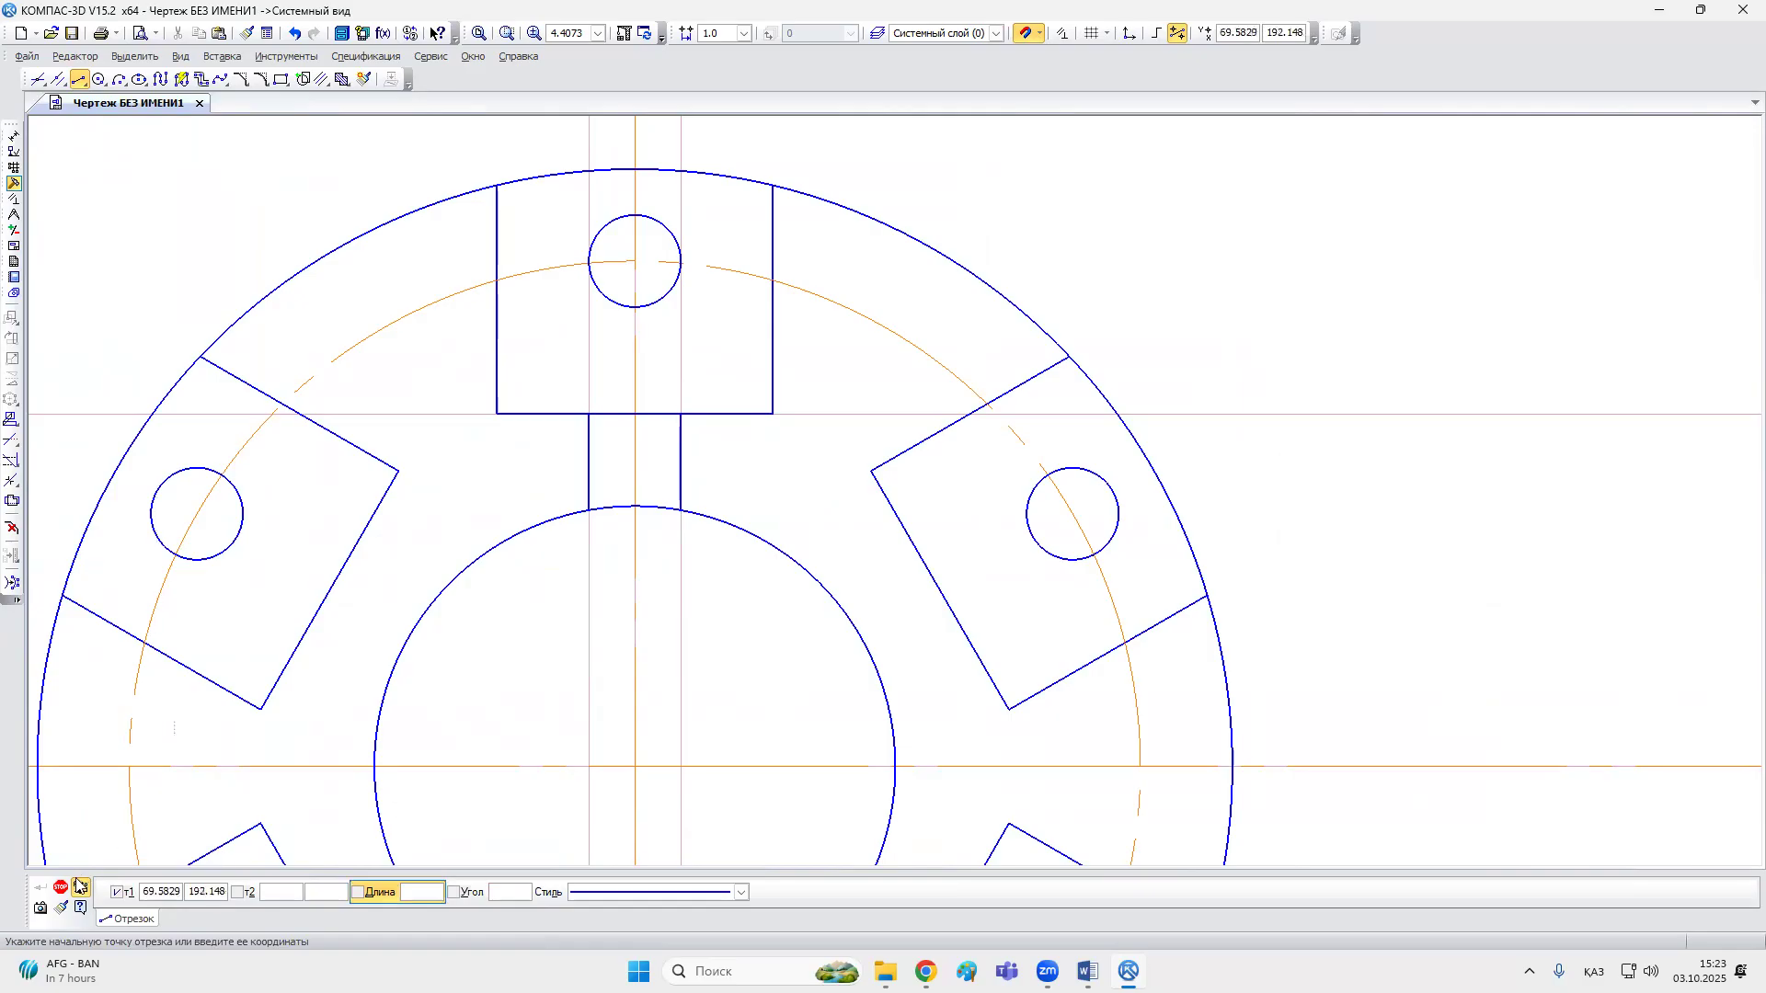
pyautogui.press('Escape')
# Step: Delete the two vertical construction lines on either side of the vertical axis
pyautogui.scroll(-2, 645, 268)
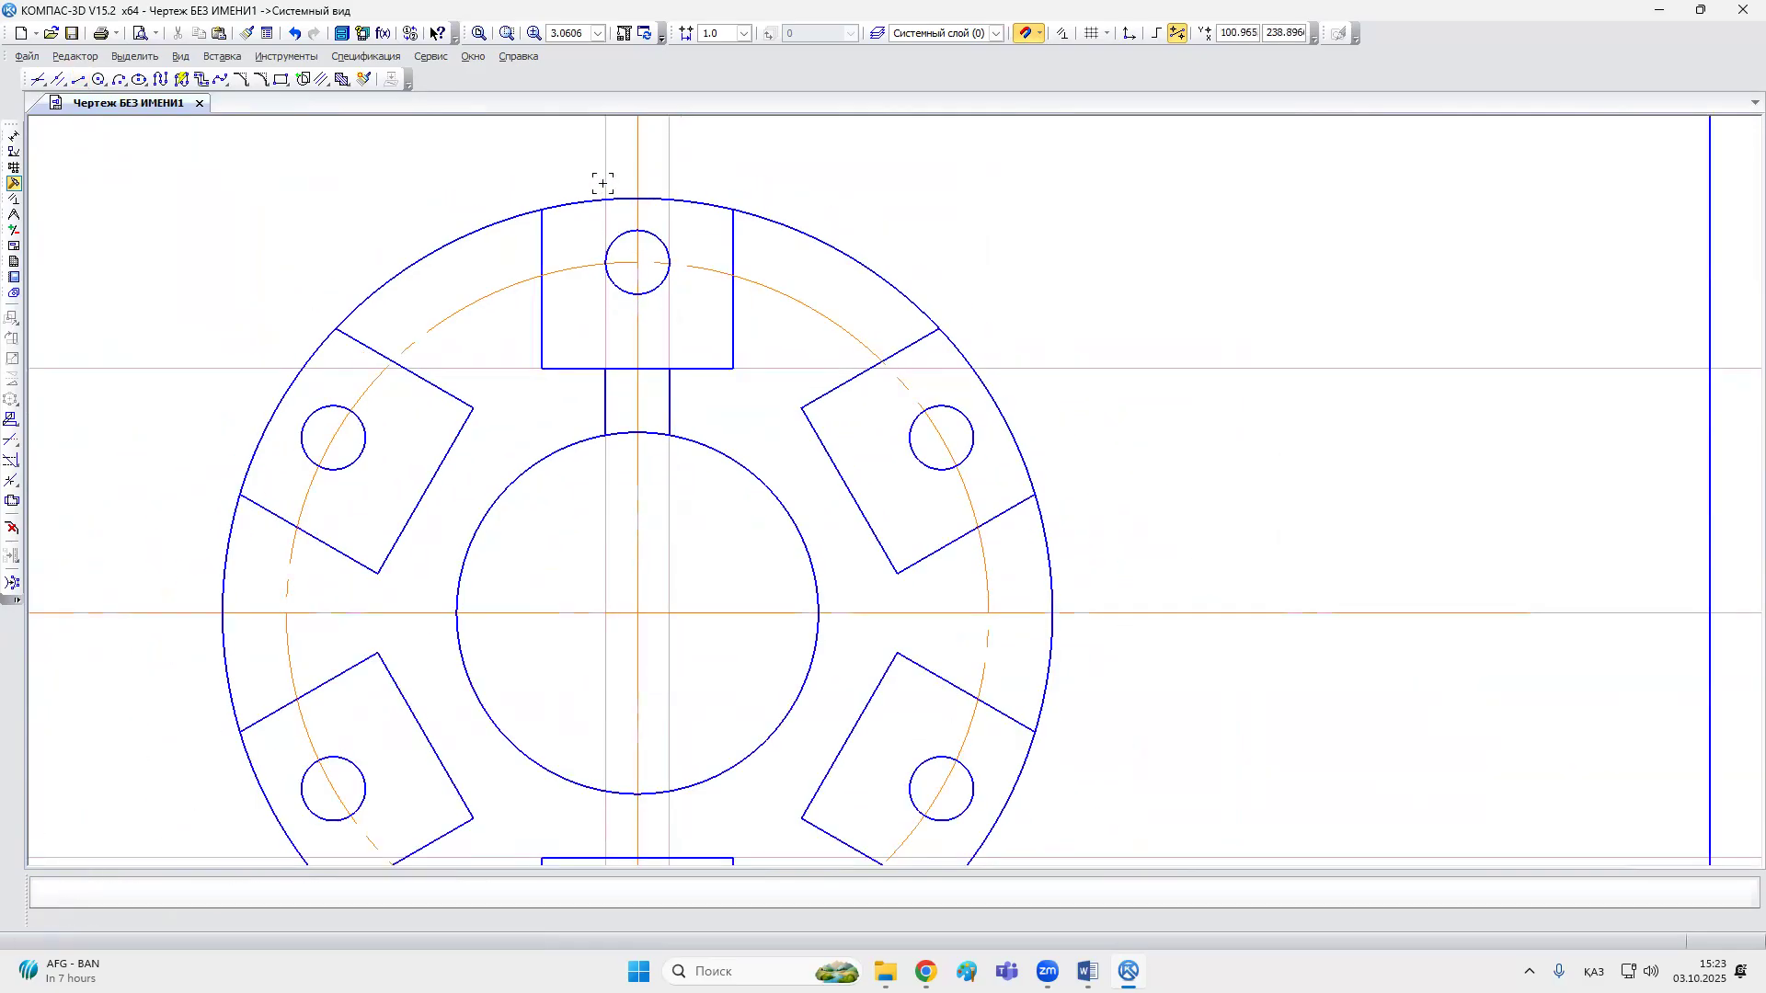
pyautogui.click(602, 183)
pyautogui.moveTo(601, 180); pyautogui.dragTo(672, 175)
pyautogui.press('Delete')
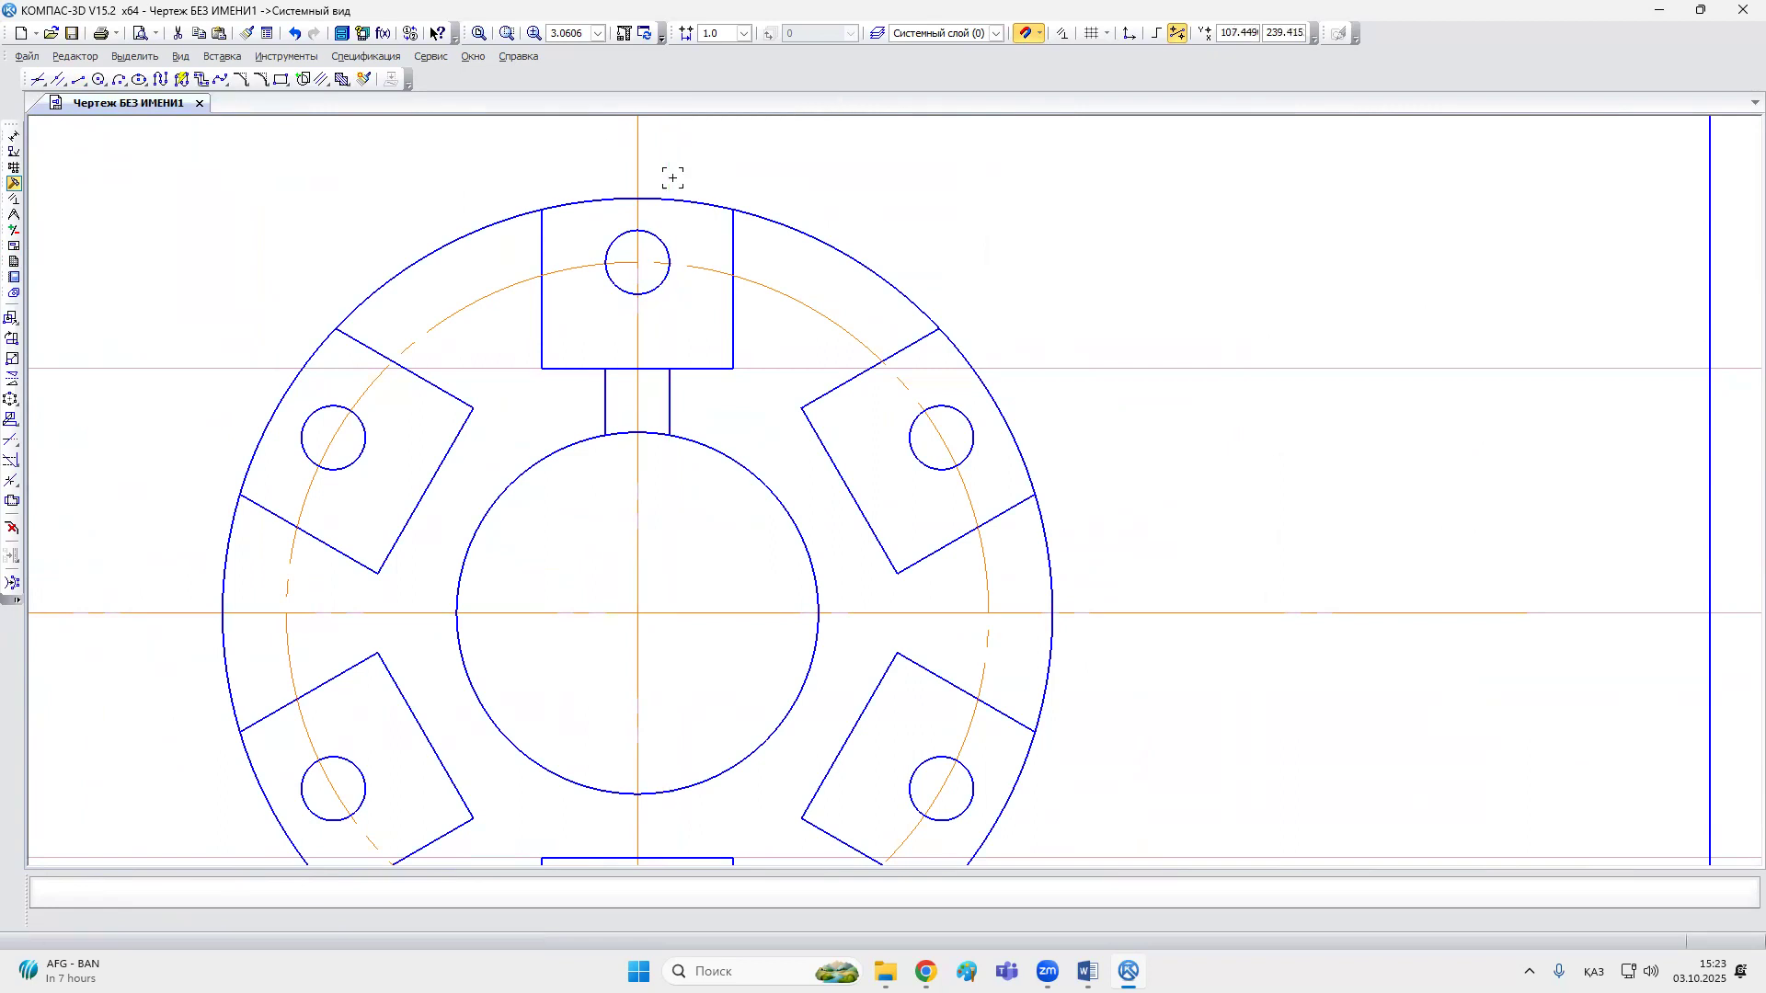
# Step: Copy both slot segments below the top notch around the ring's centre, with 6 copies spaced evenly along the whole circle
pyautogui.click(603, 415)
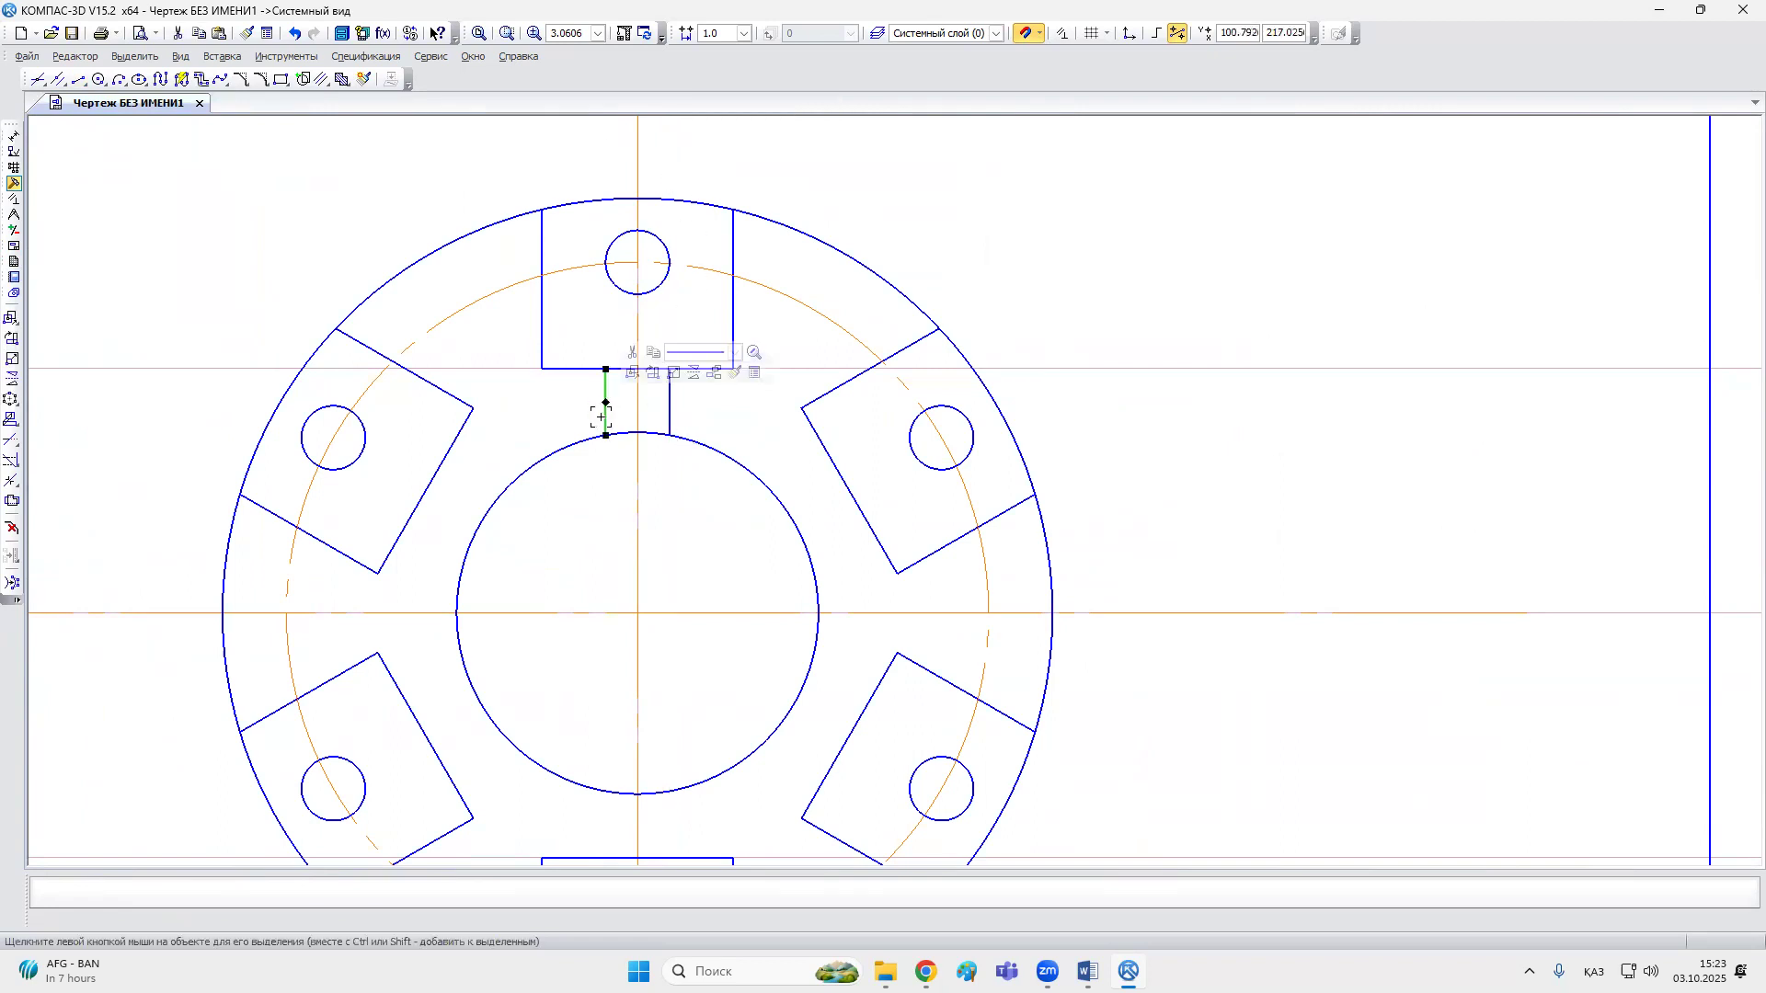
pyautogui.keyDown('shift'); pyautogui.click(670, 414); pyautogui.keyUp('shift')
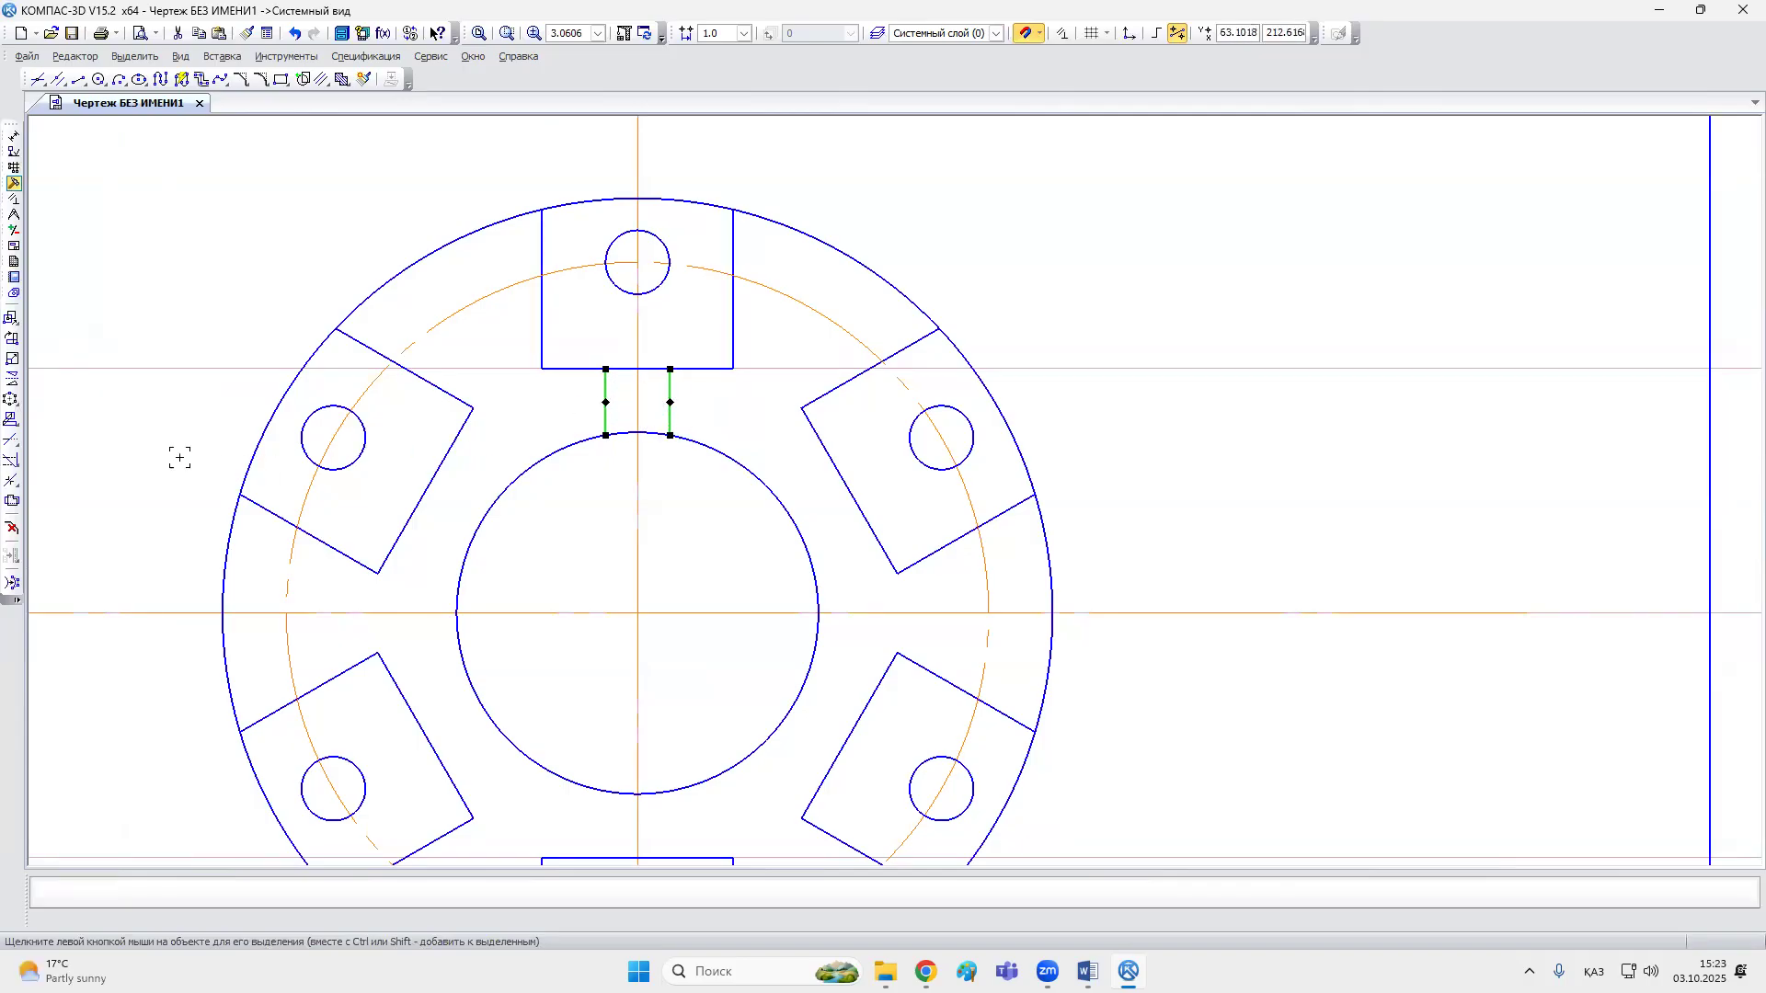
pyautogui.click(11, 401)
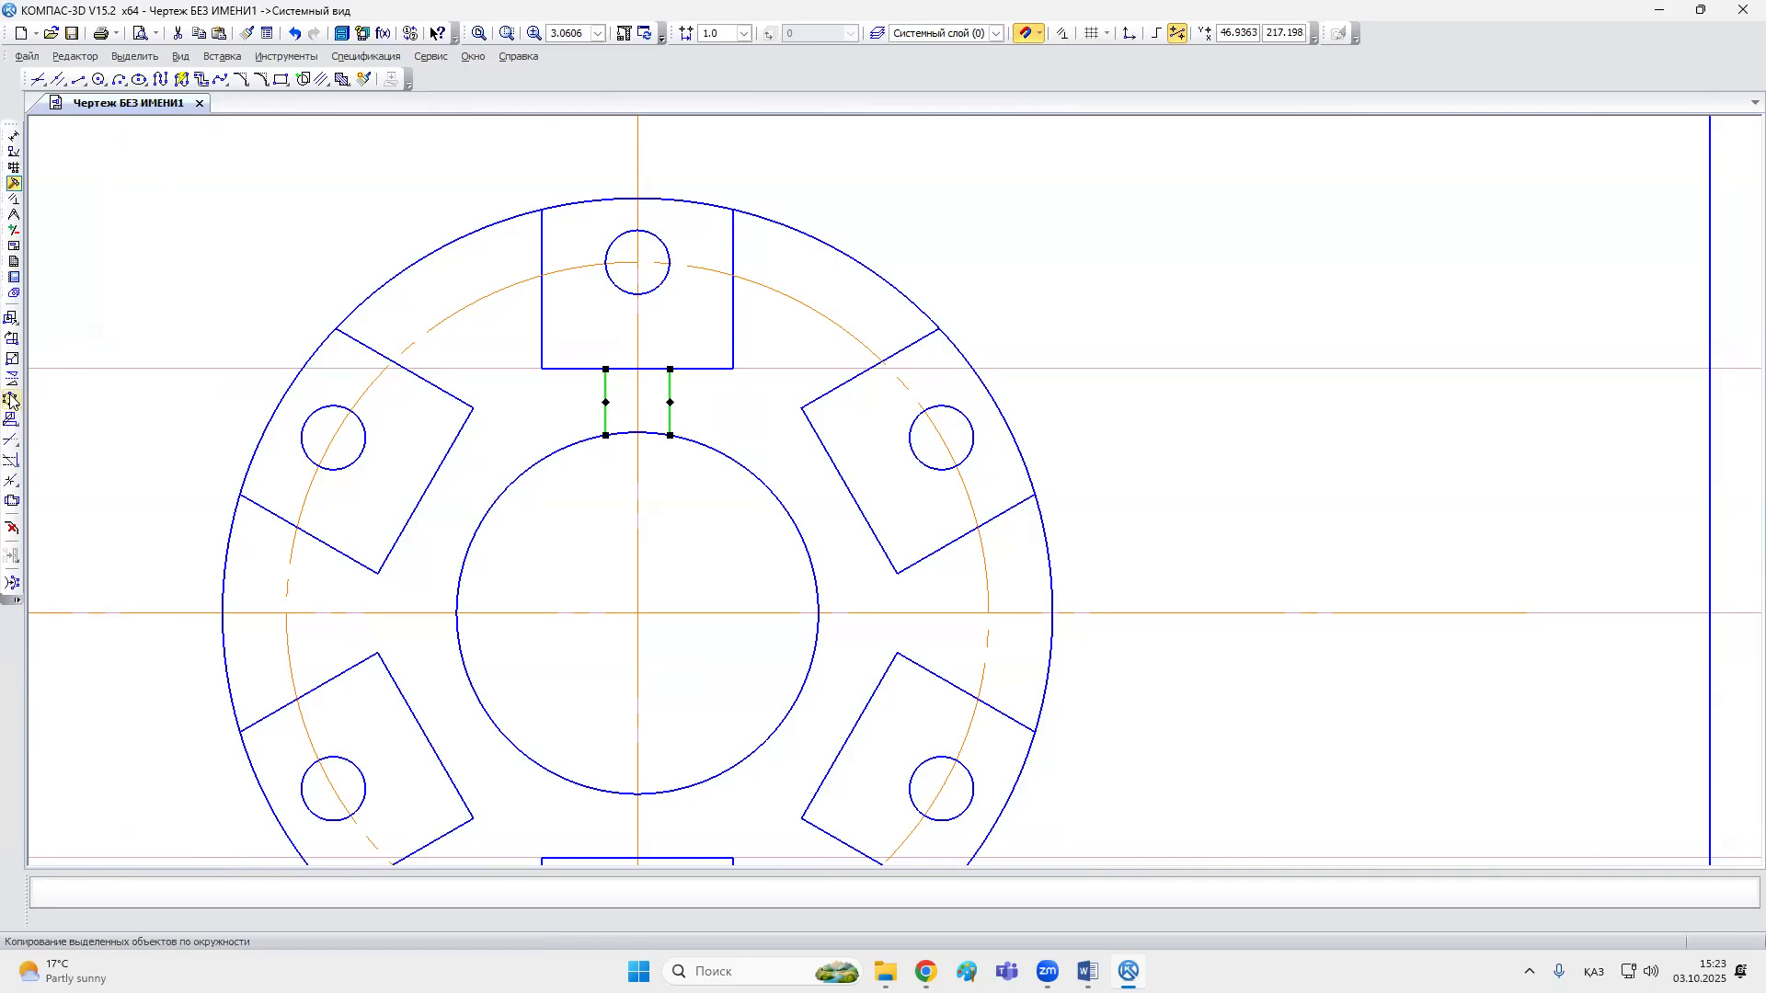
pyautogui.click(637, 612)
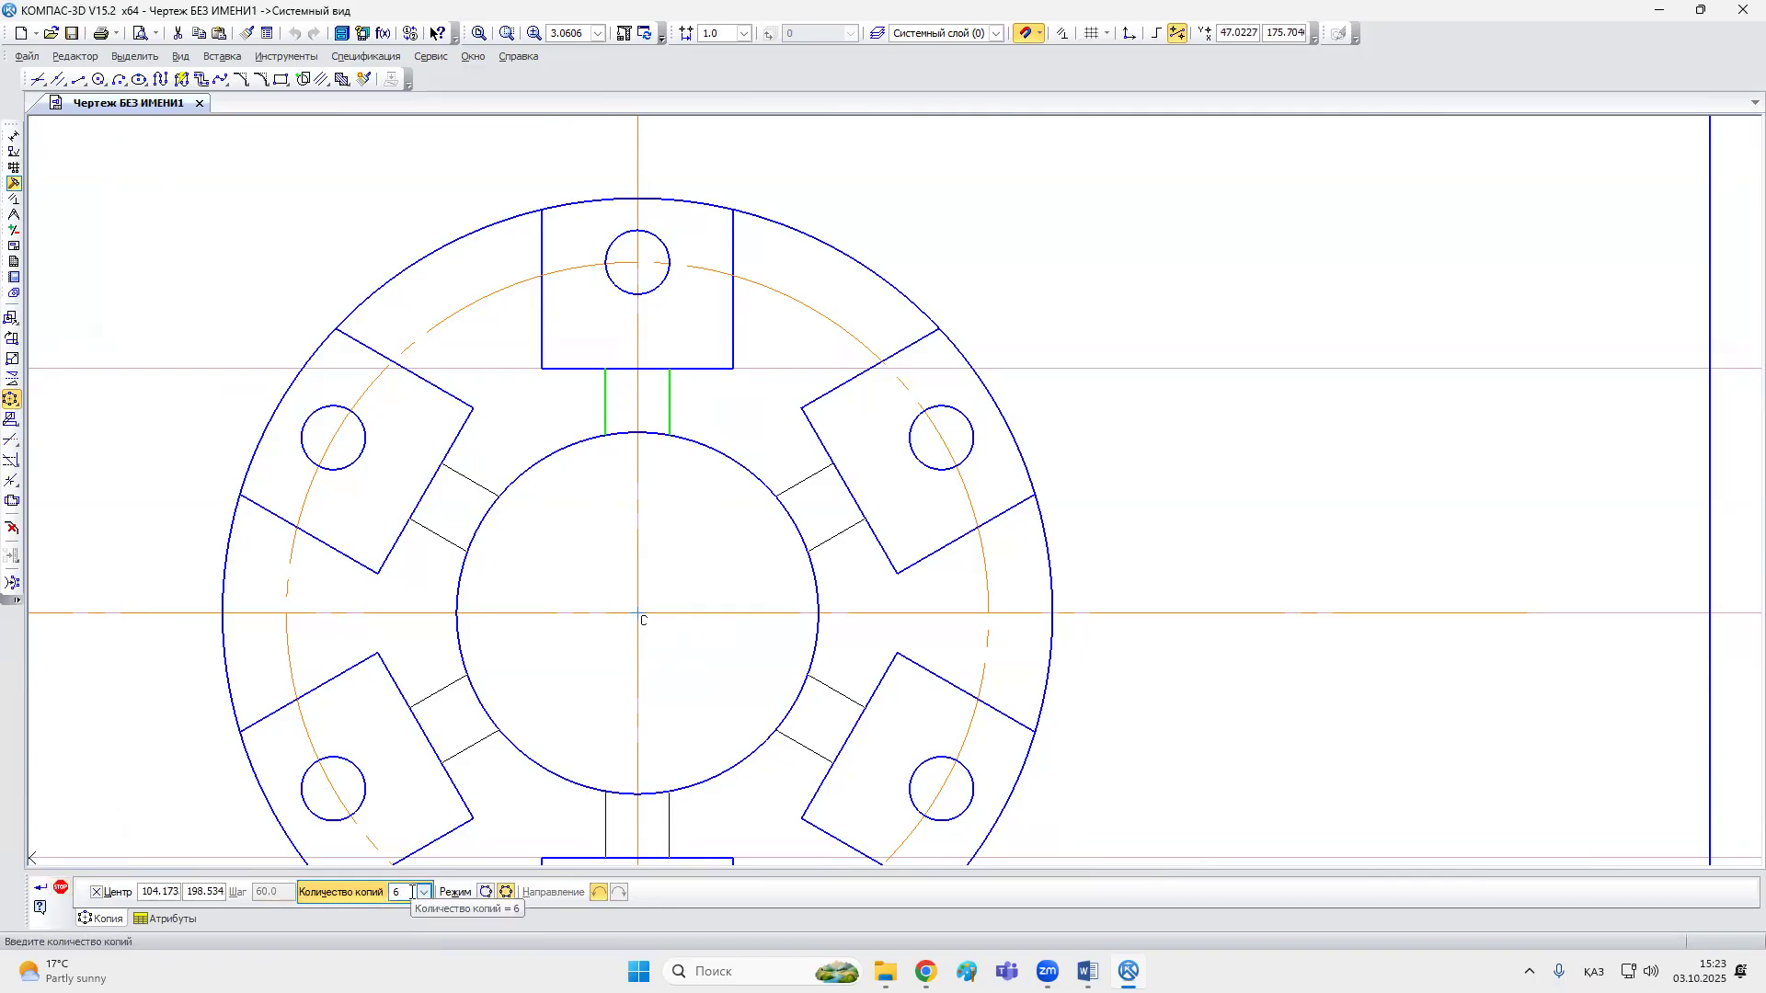
pyautogui.click(508, 890)
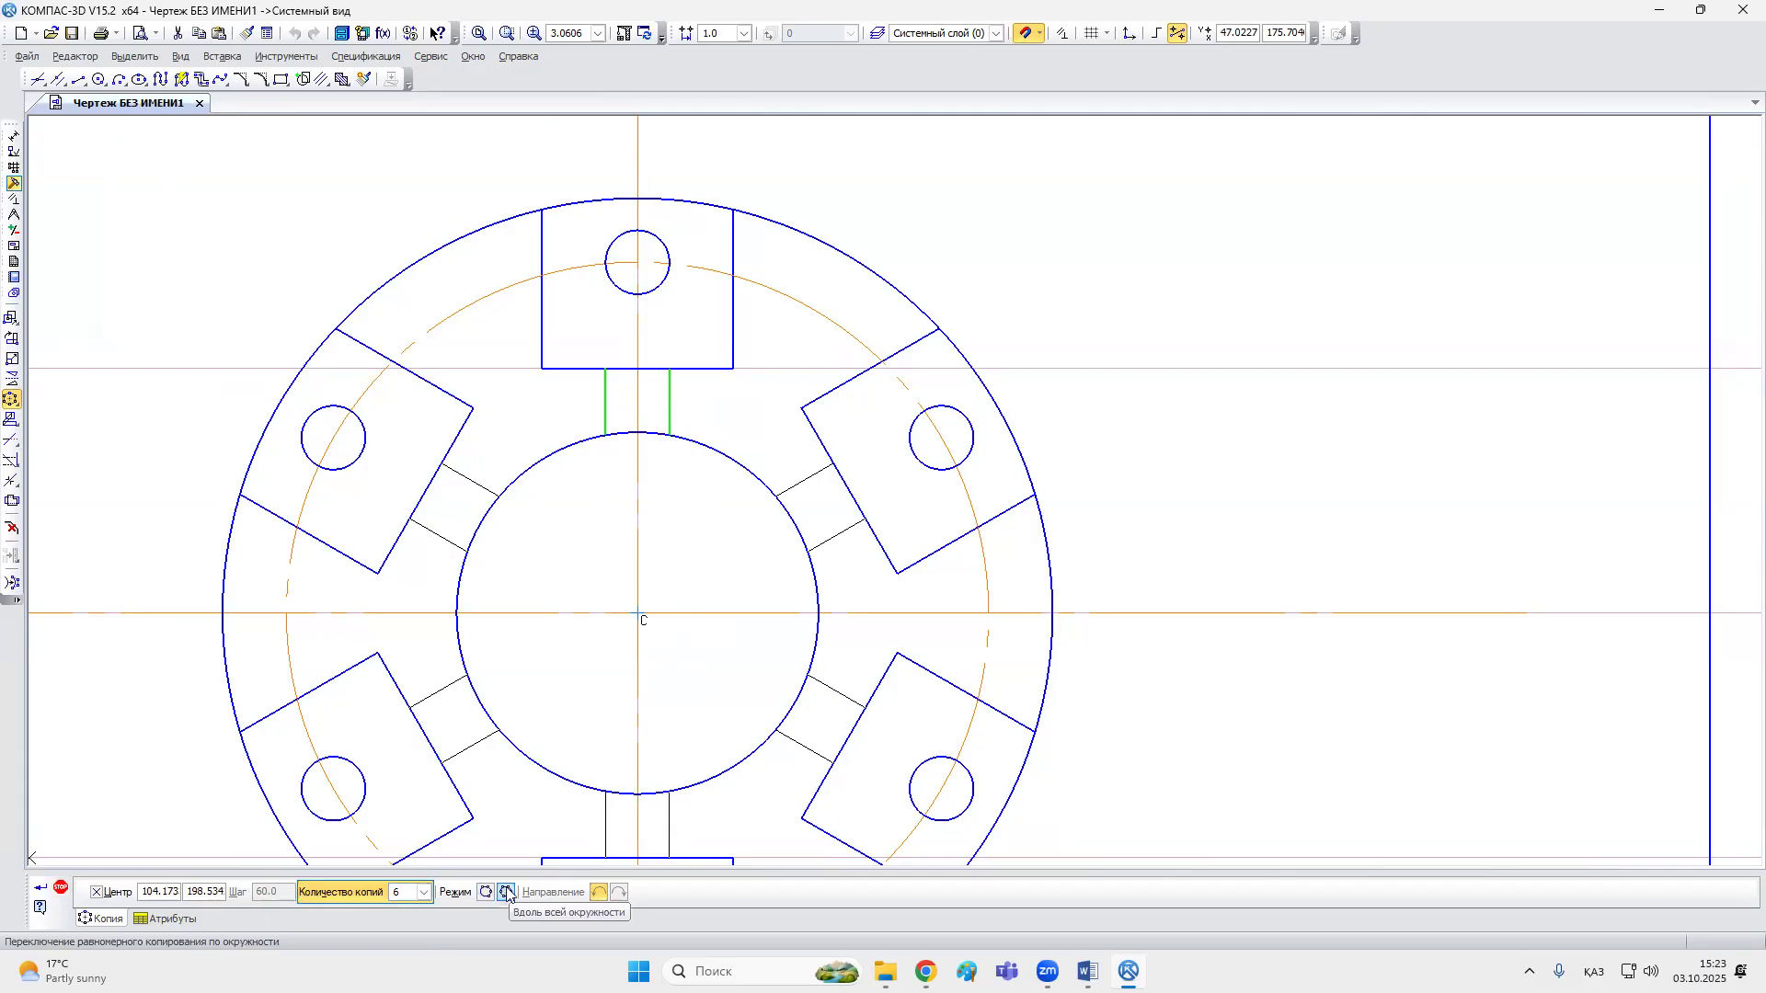
pyautogui.click(39, 887)
pyautogui.press('Escape')
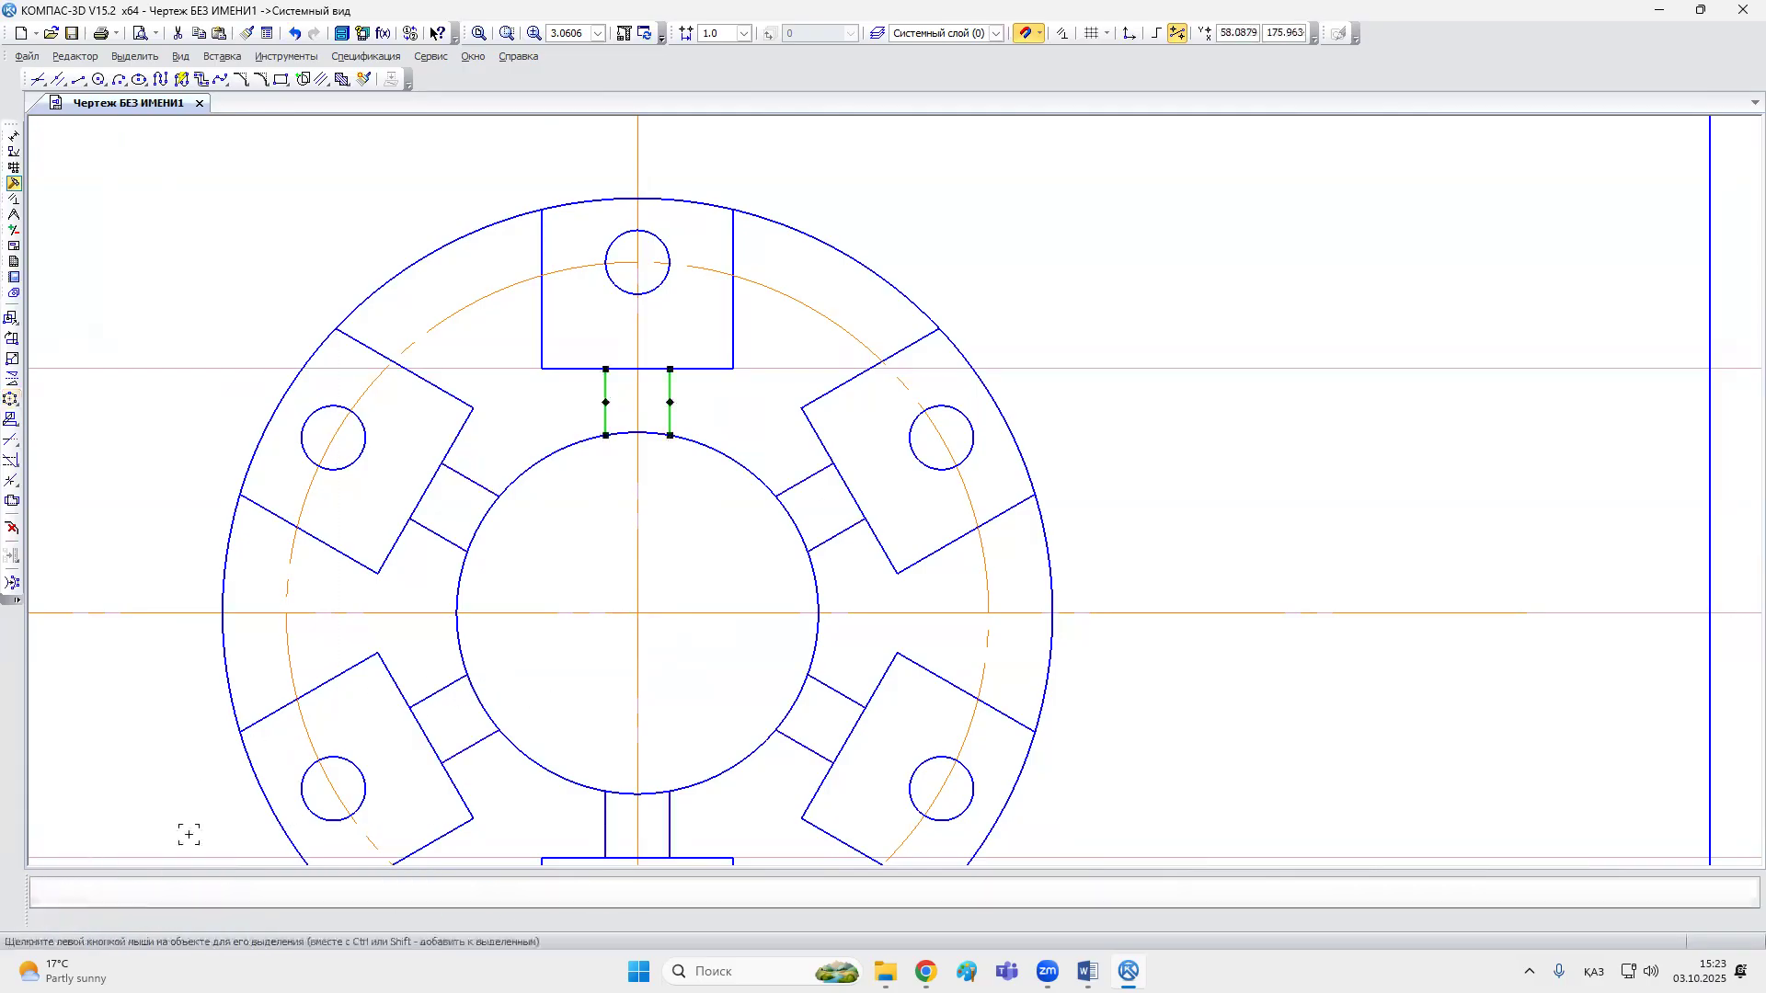
pyautogui.press('Escape')
# Step: Compare the drawn ring, notches, holes and connecting slots with the dimensioned sample picture
pyautogui.scroll(-5, 1132, 564)
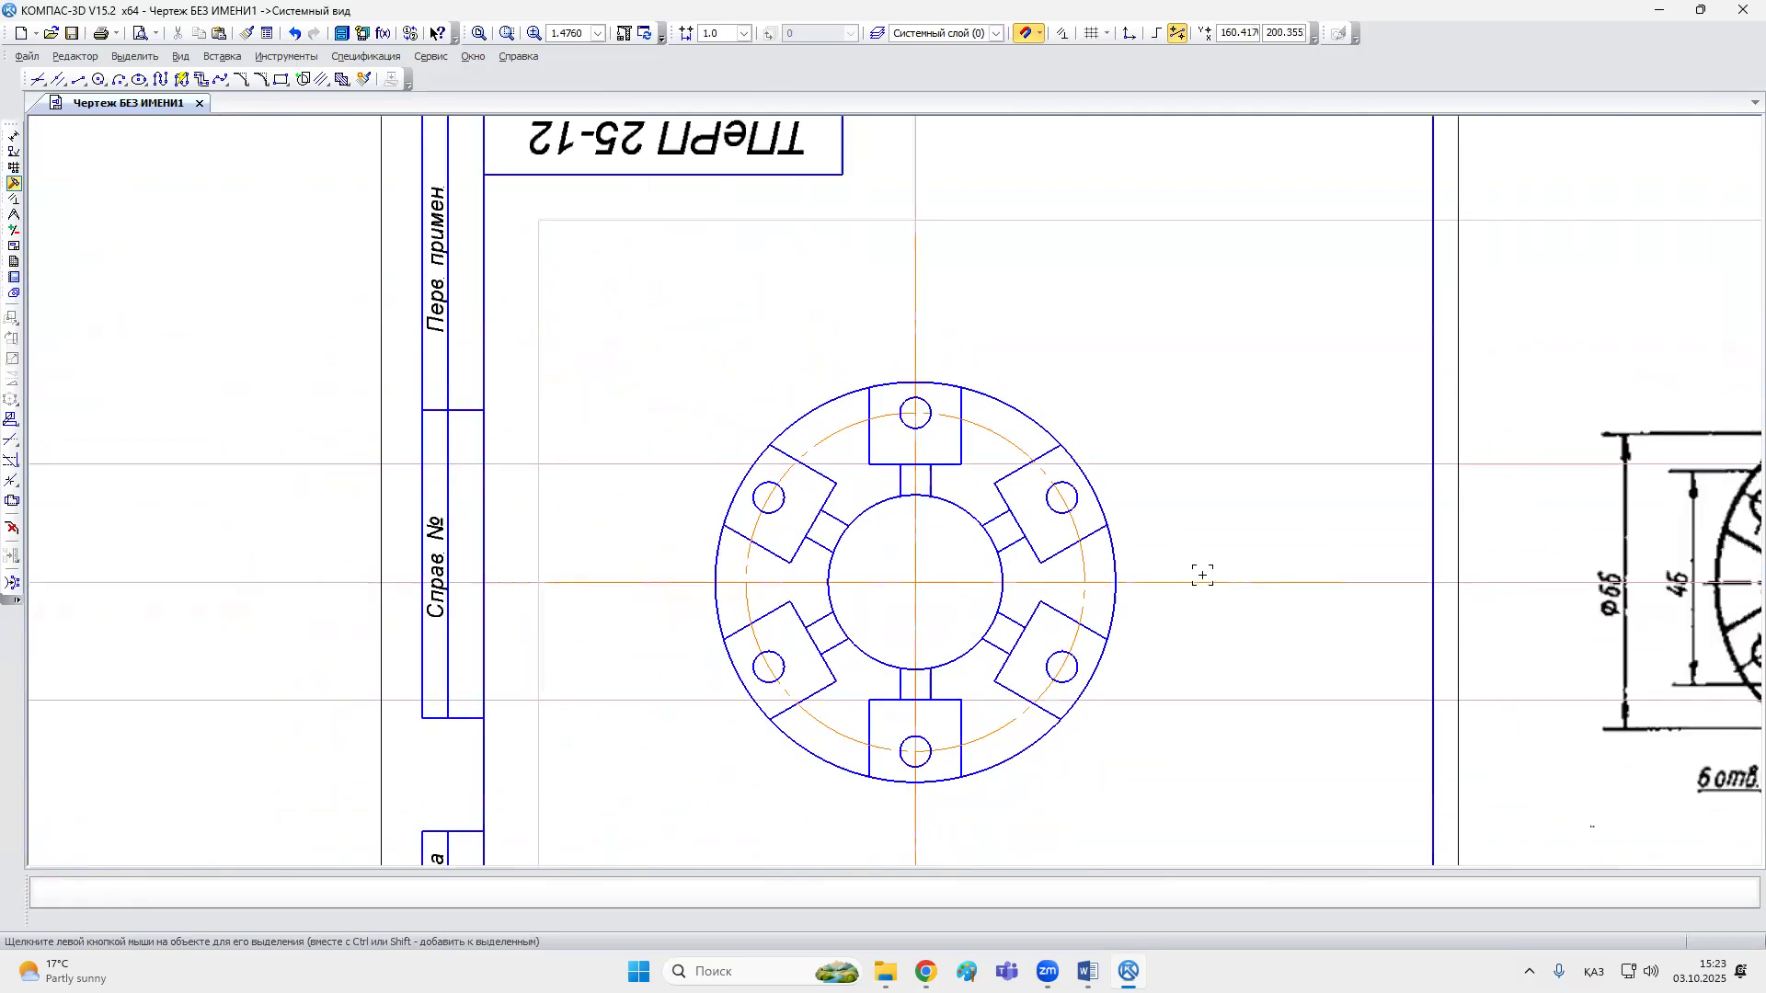
pyautogui.scroll(-1, 1483, 494)
pyautogui.scroll(2, 1421, 520)
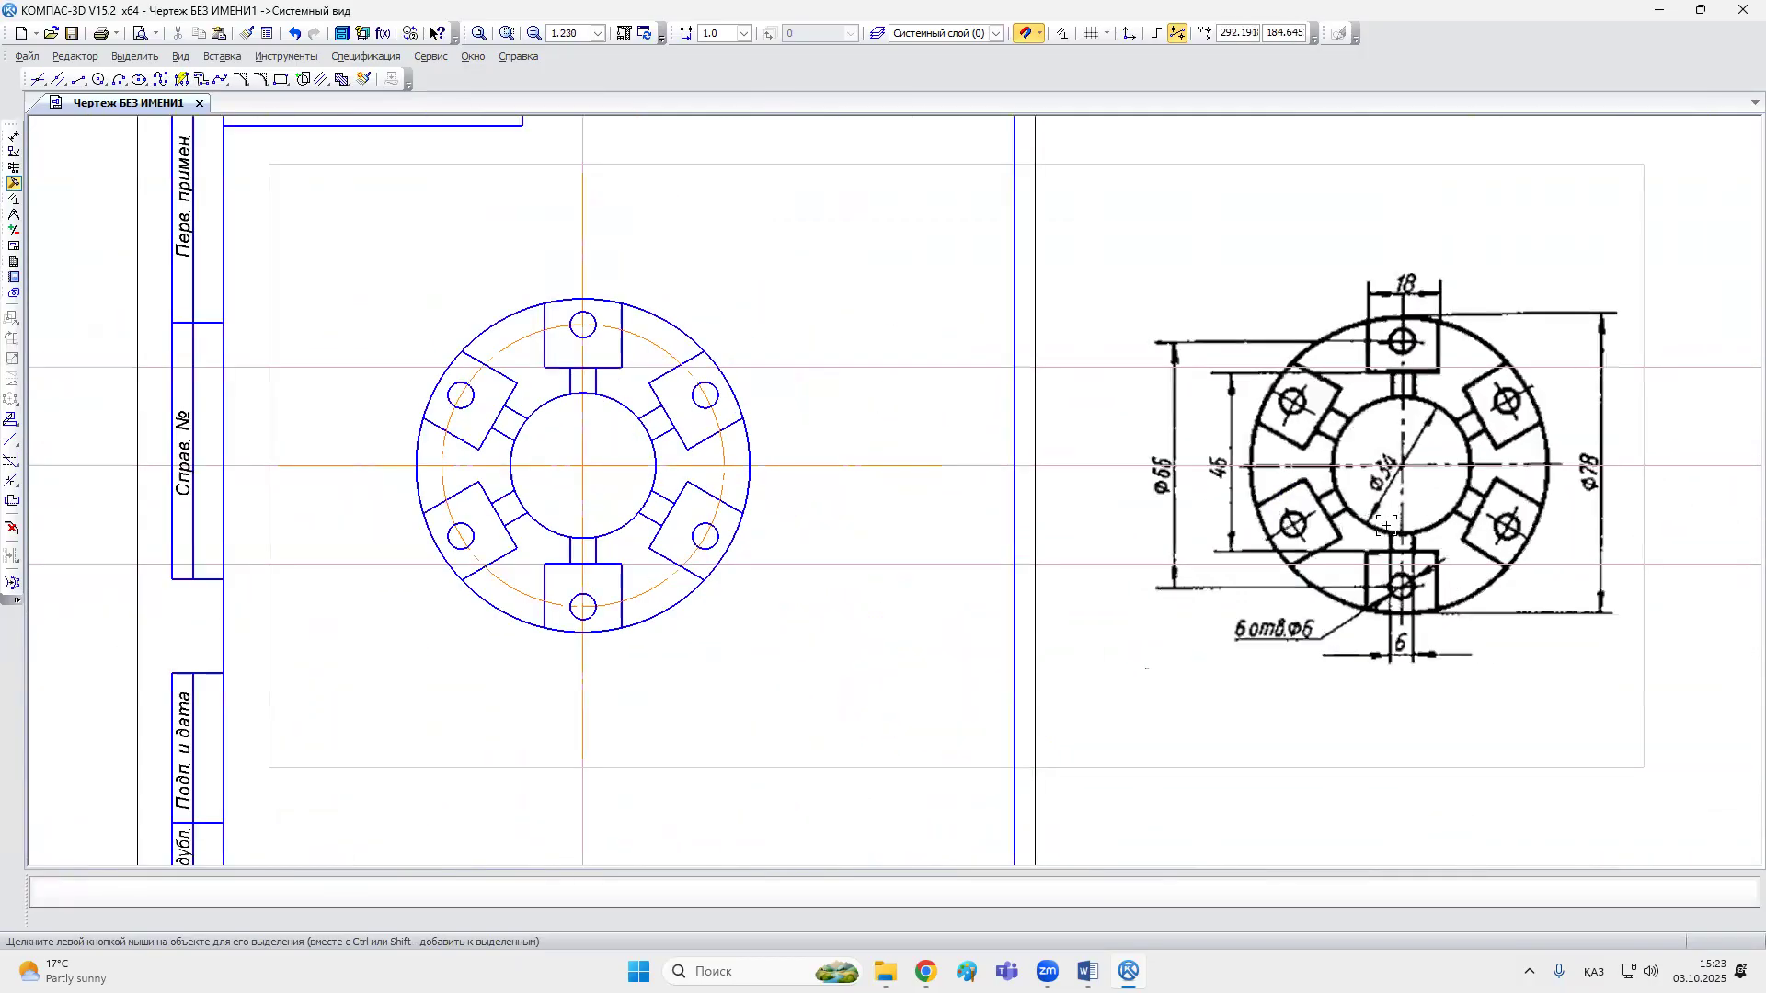
pyautogui.scroll(-1, 1237, 359)
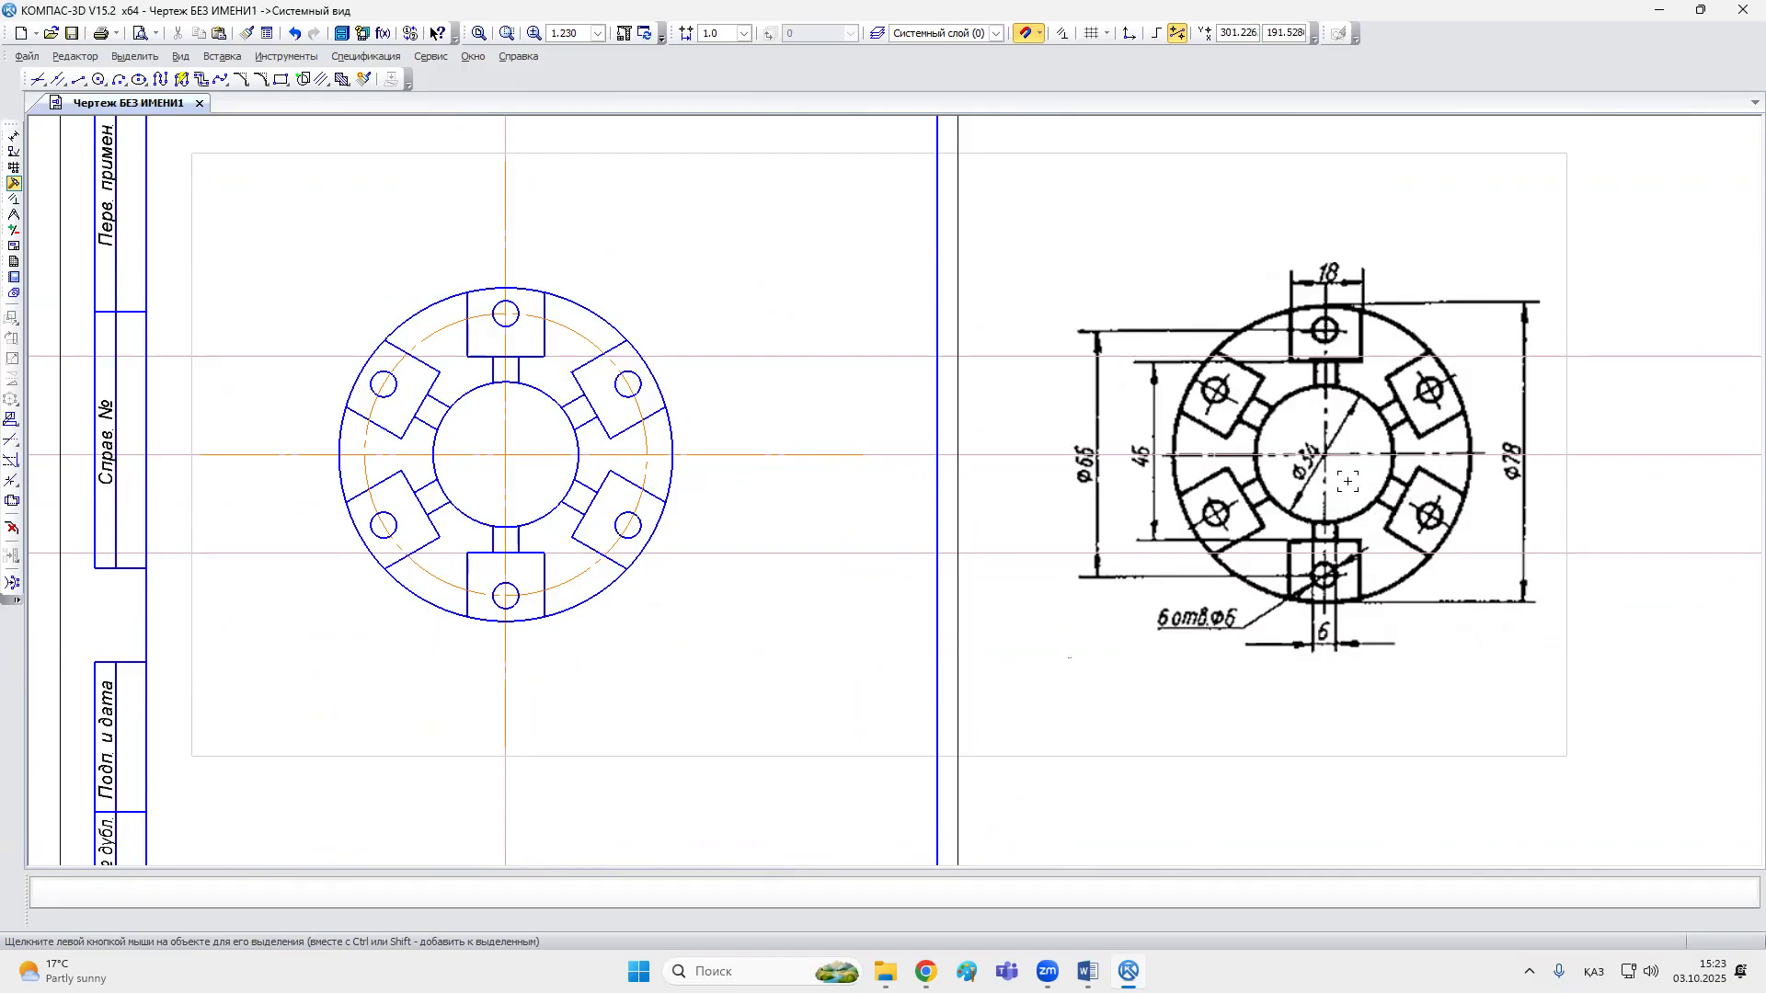
pyautogui.moveTo(812, 619); pyautogui.dragTo(879, 619, button='middle')
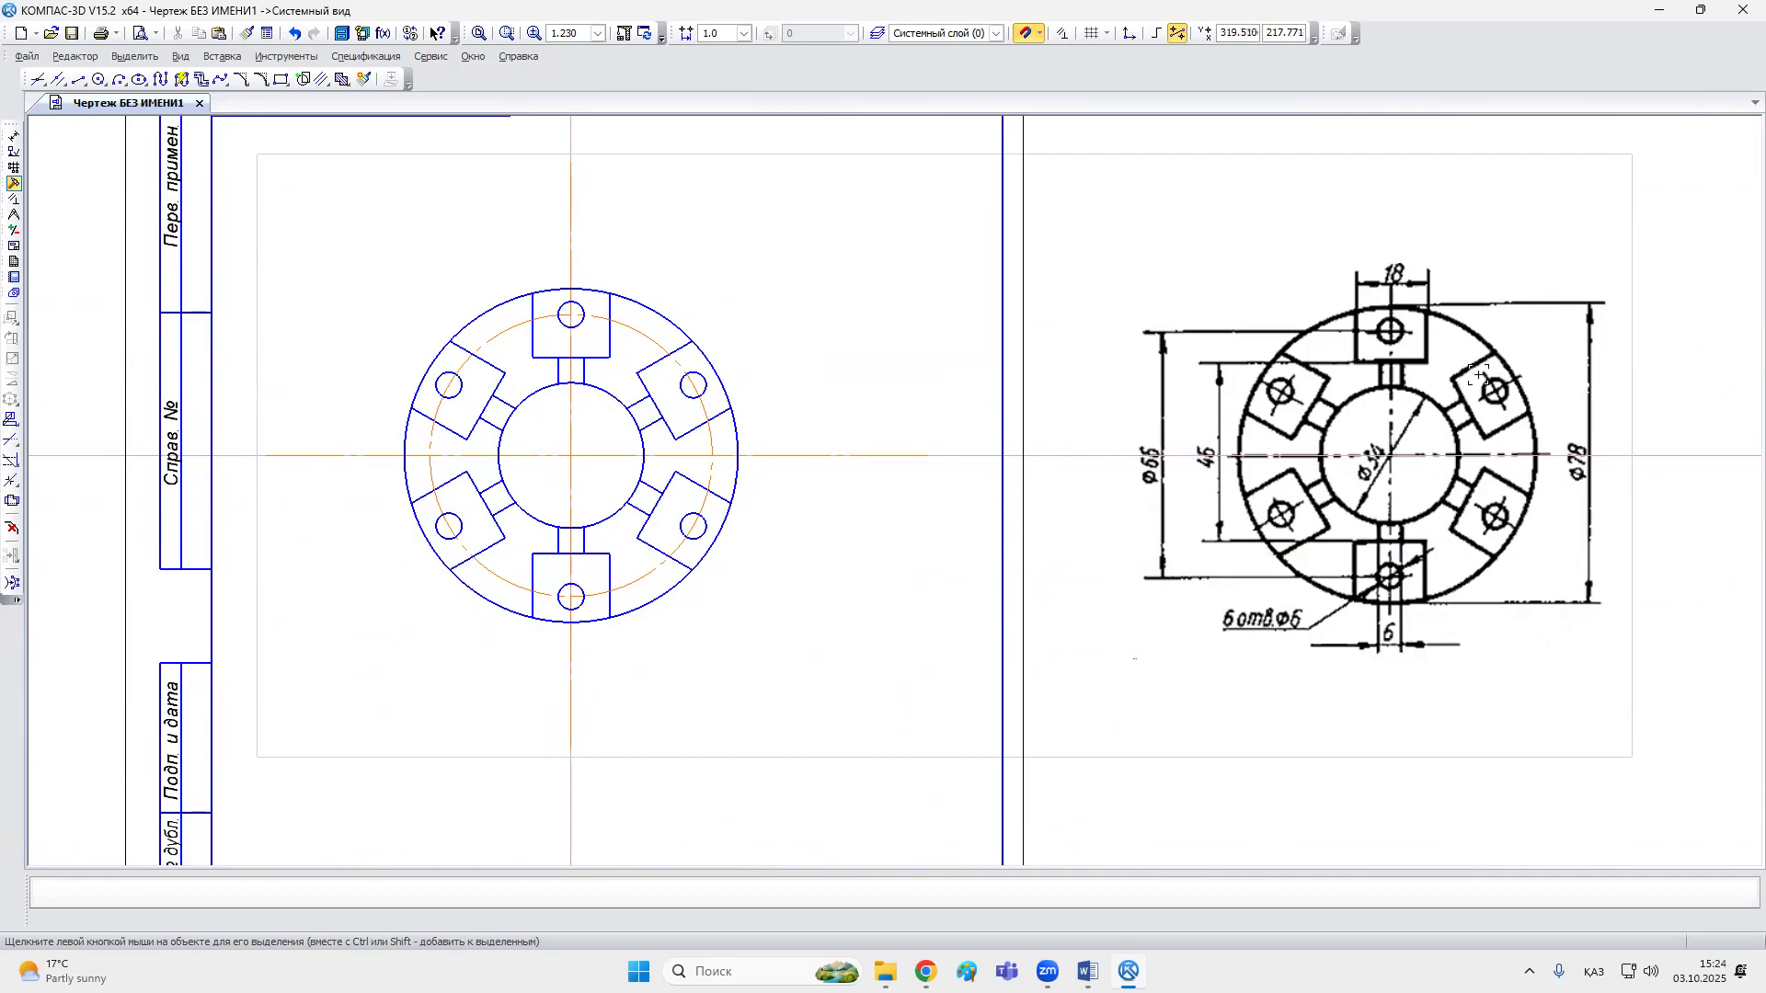
# Step: Add a horizontal linear dimension for the top notch's width, placed above the ring
pyautogui.click(13, 136)
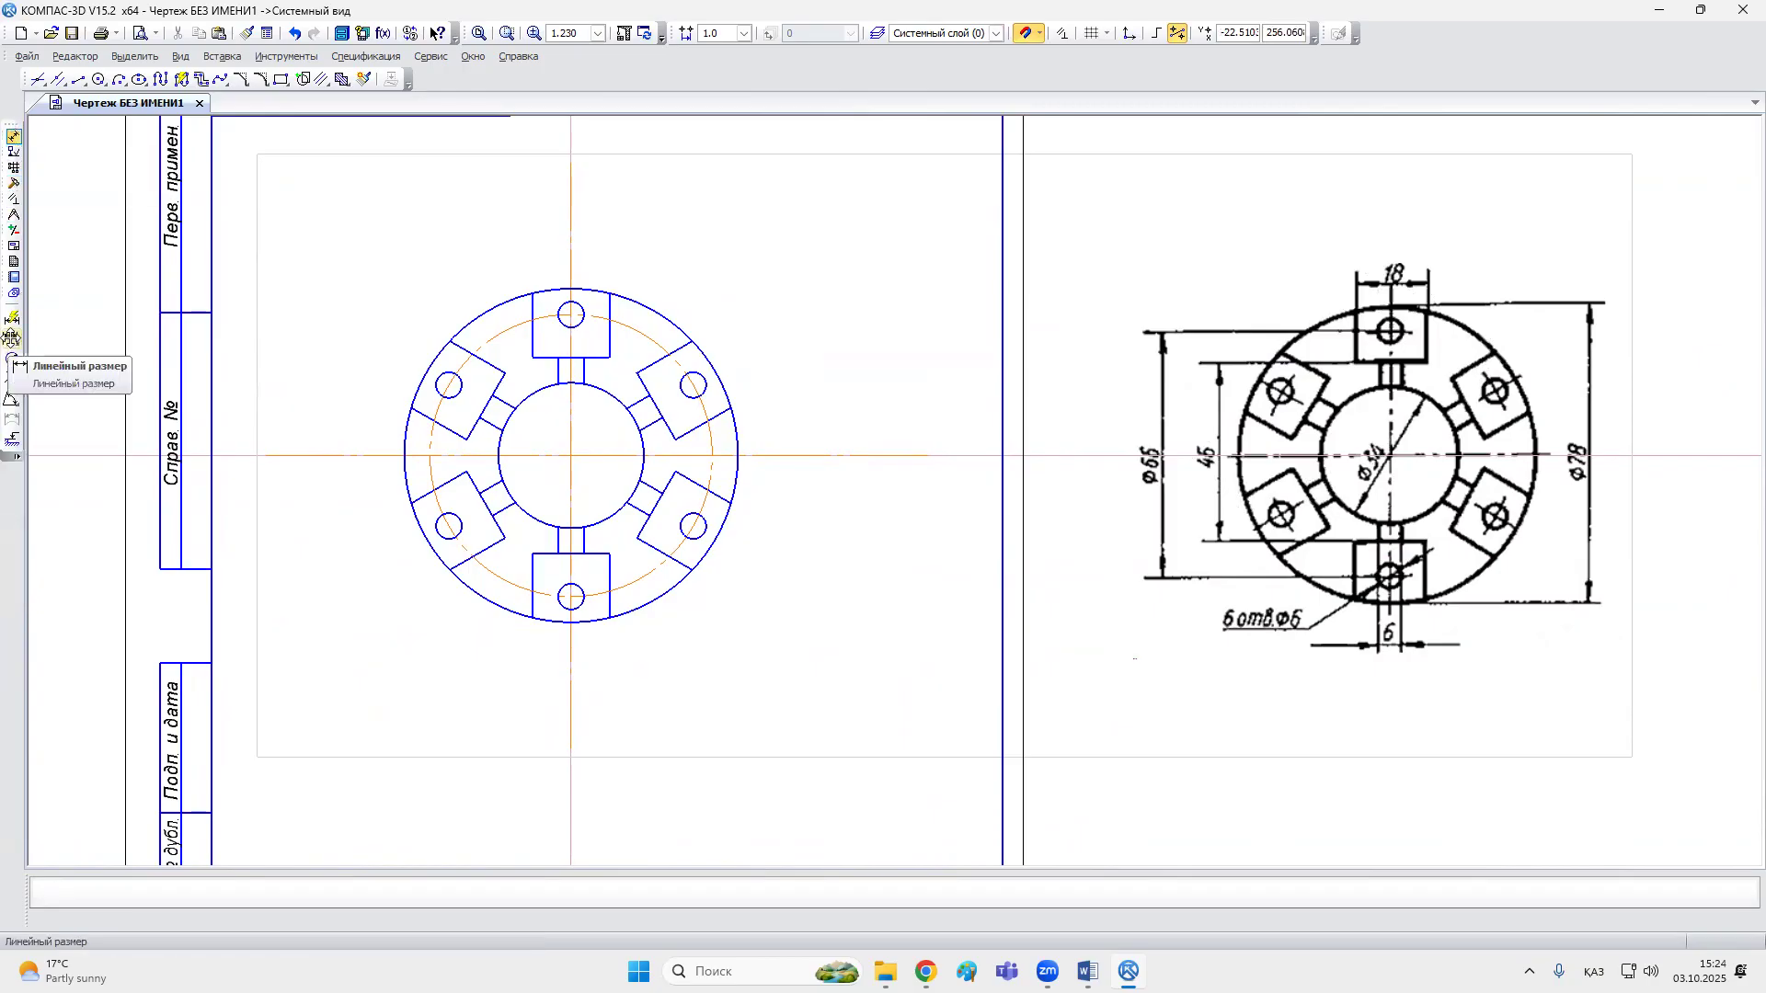
pyautogui.click(11, 338)
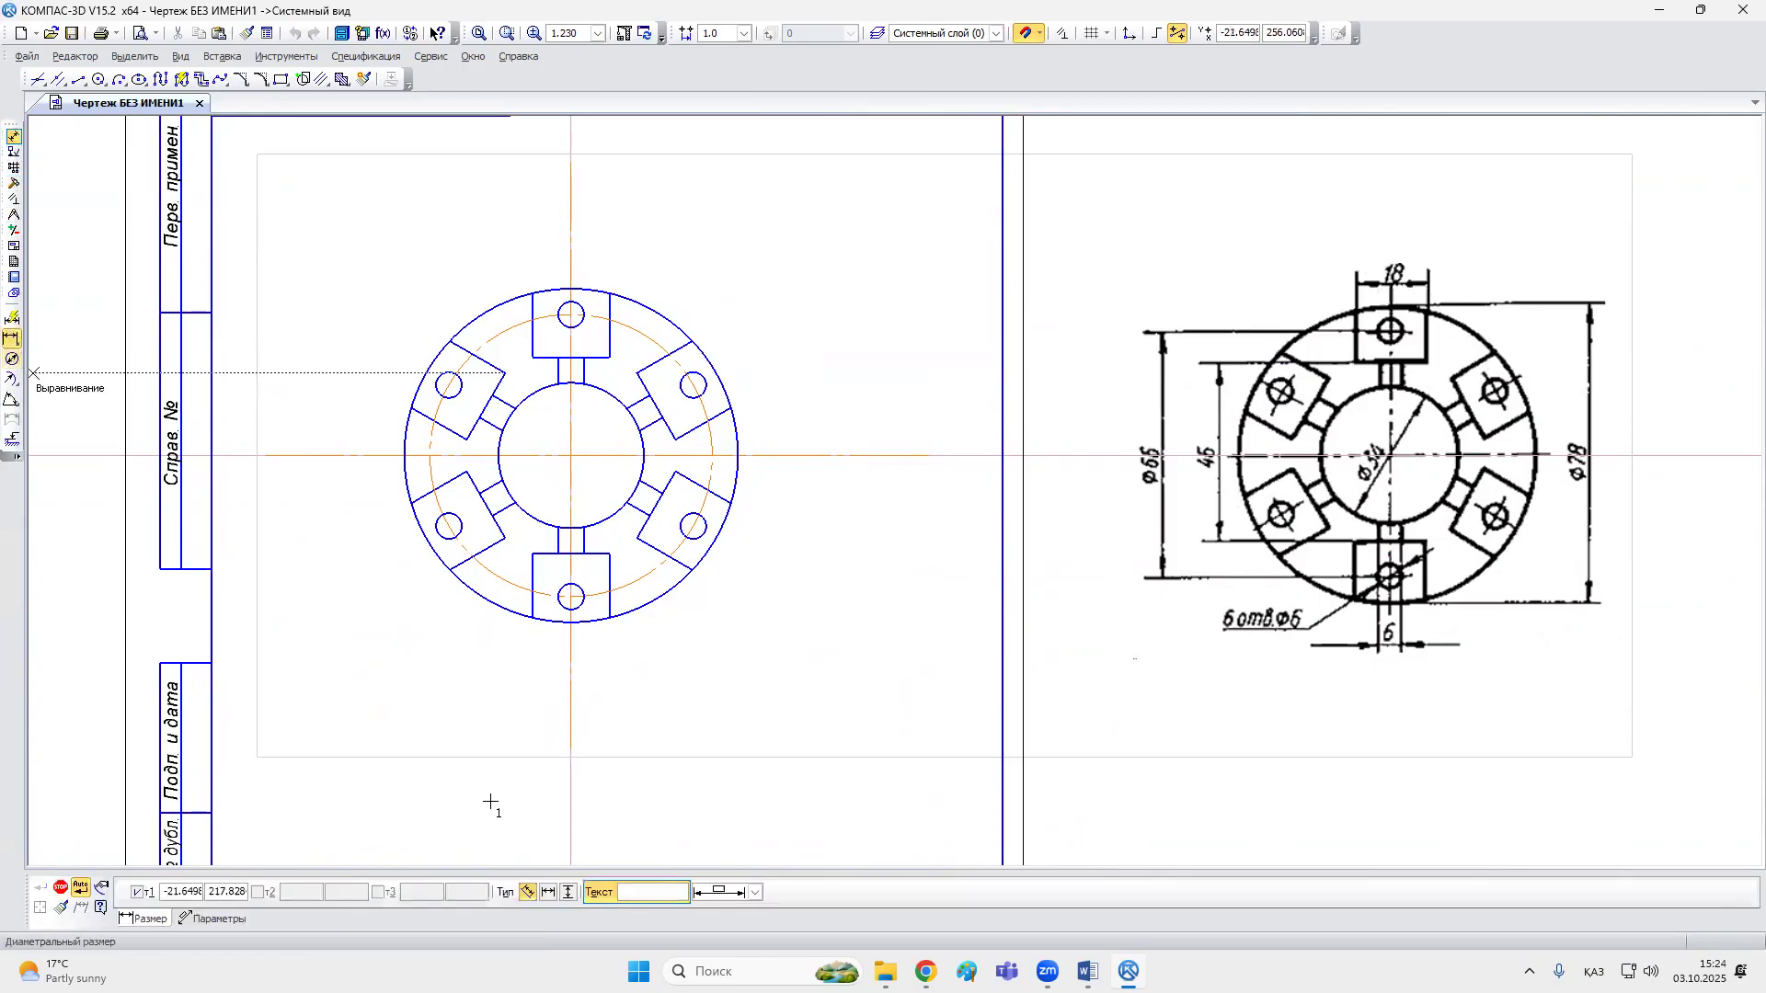
pyautogui.click(548, 894)
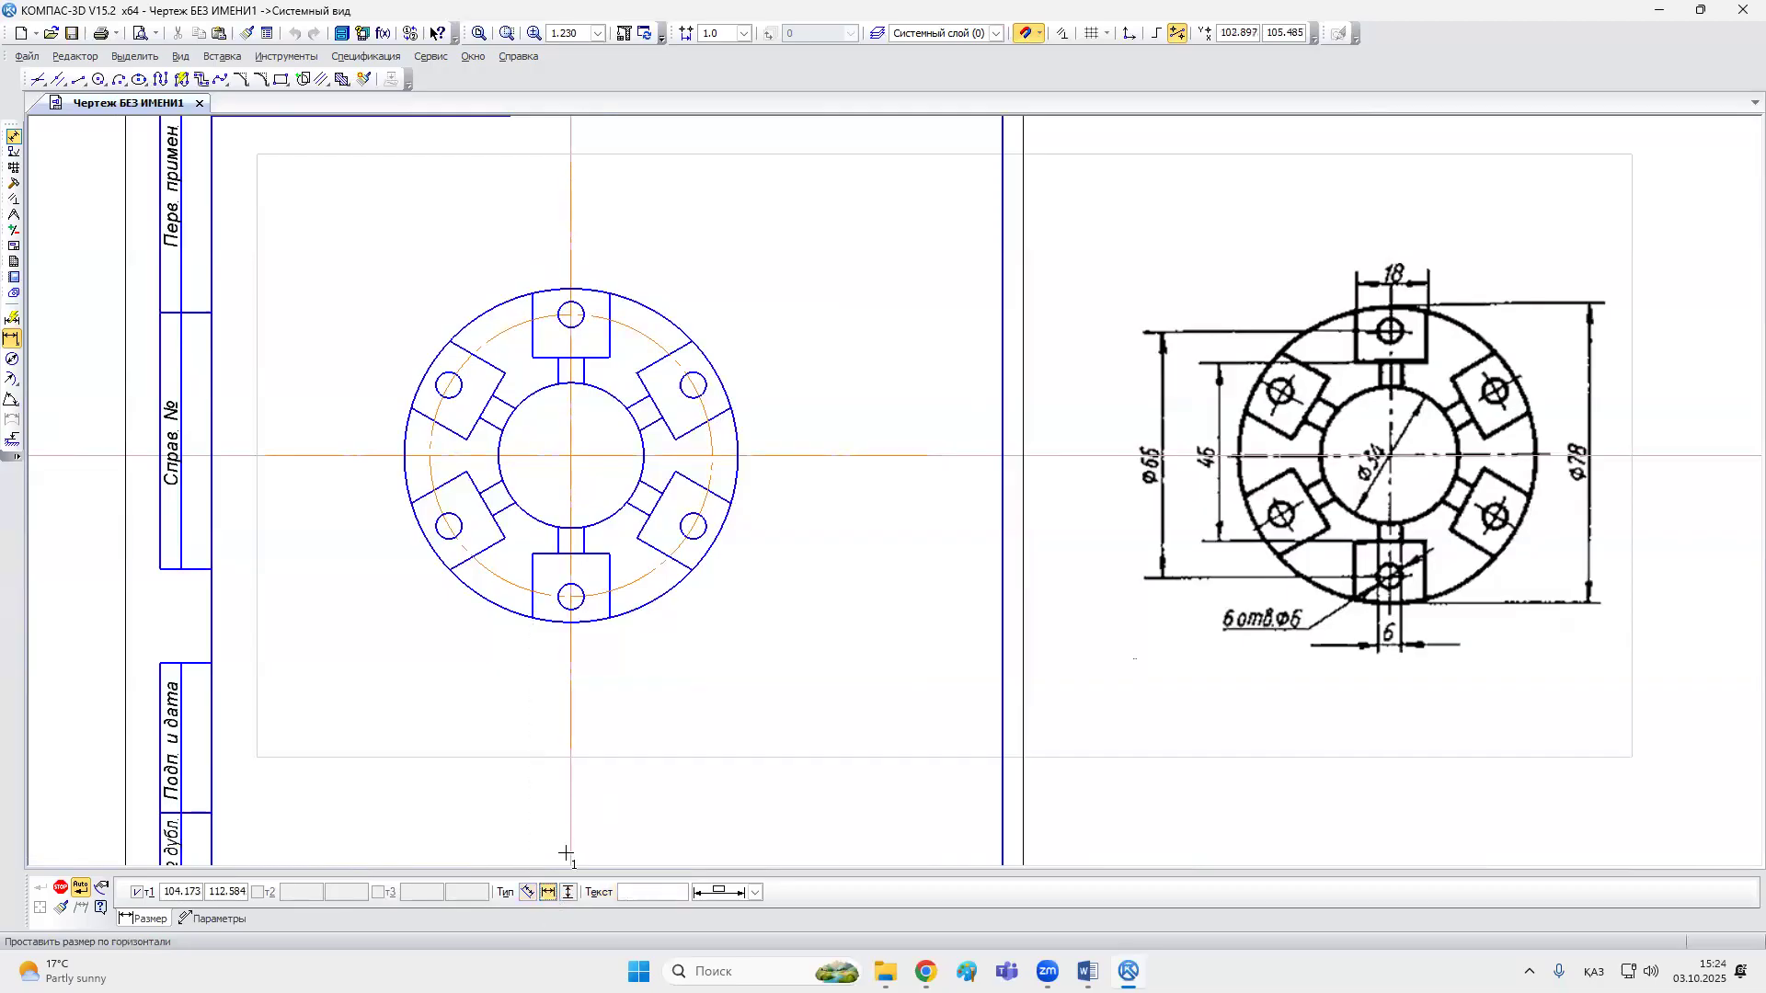
pyautogui.scroll(4, 531, 297)
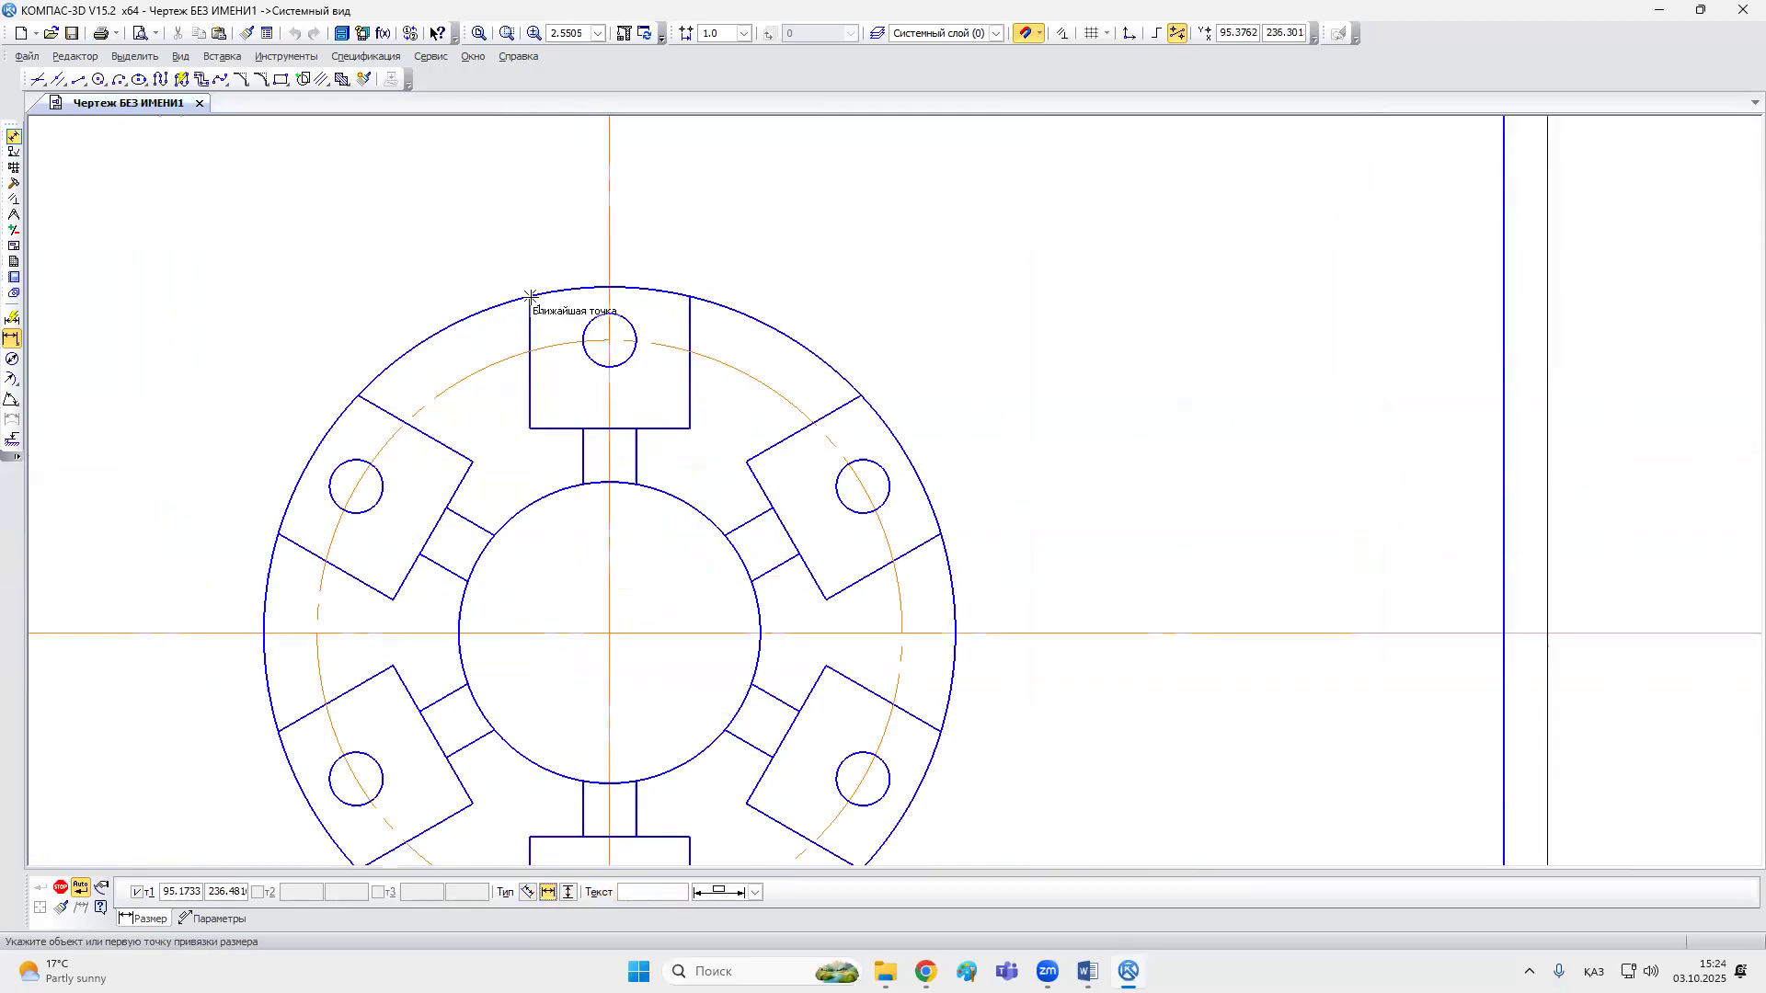
pyautogui.click(531, 297)
pyautogui.click(690, 297)
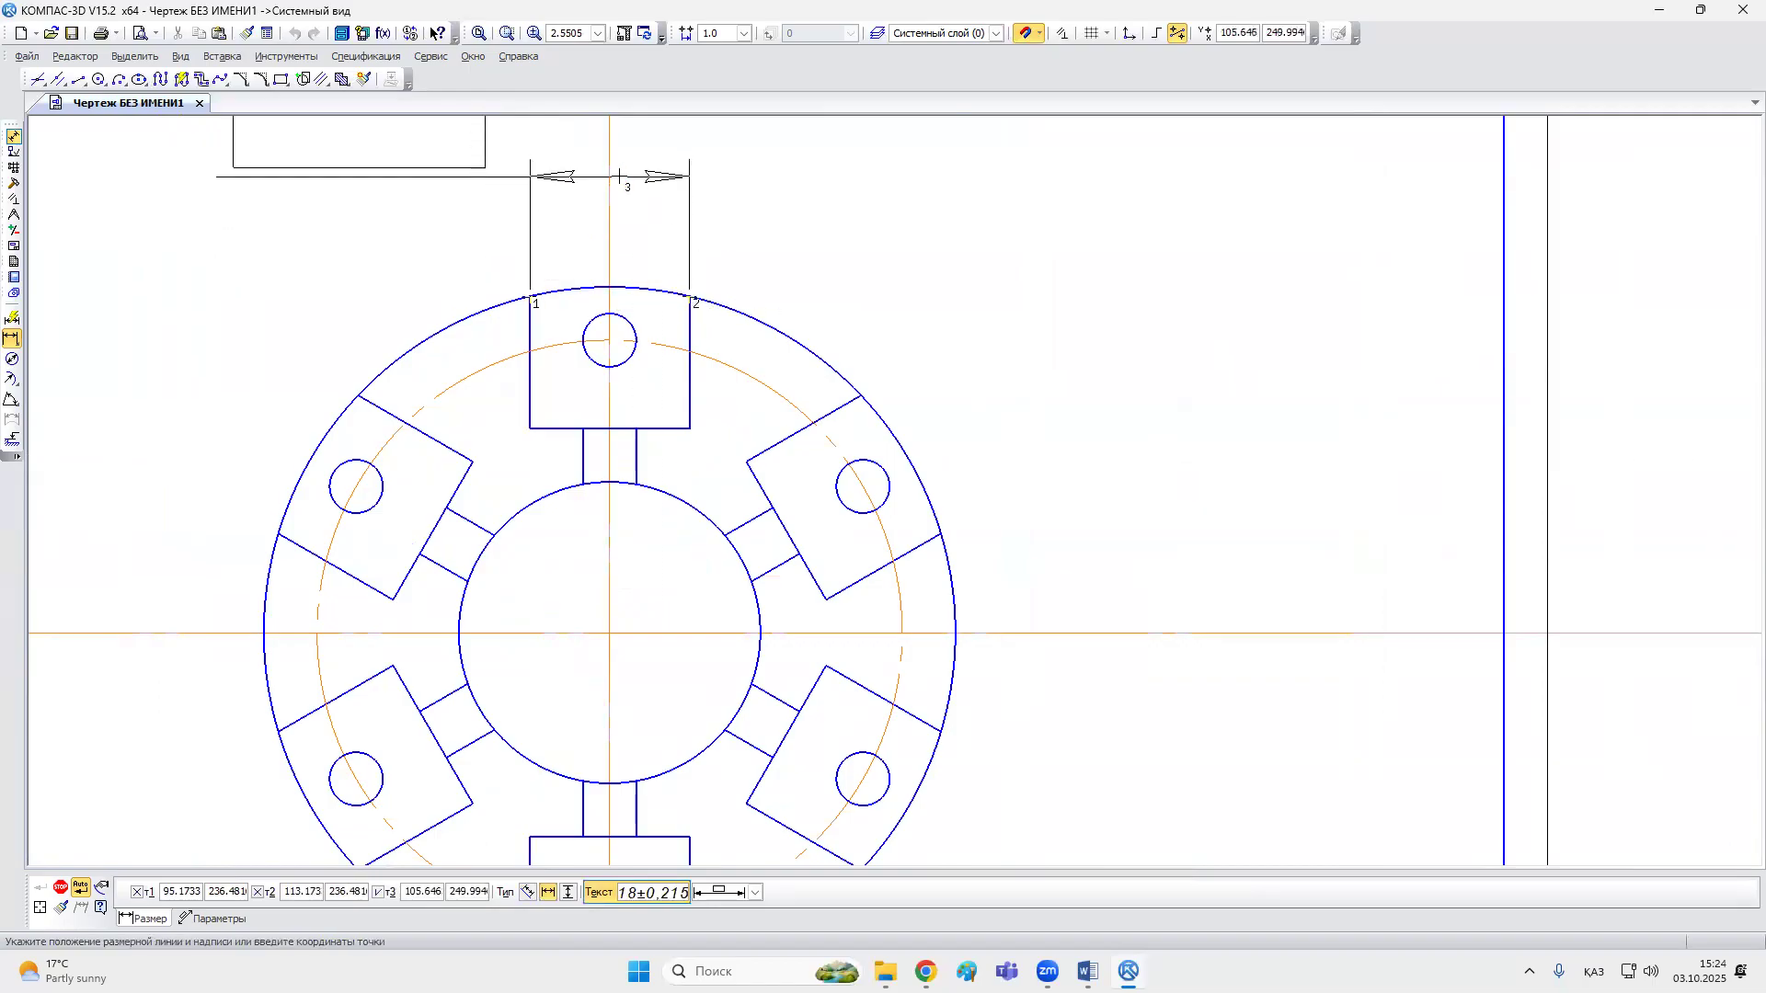
pyautogui.click(621, 171)
# Step: Add a horizontal linear dimension for the bottom connecting slot's width, placed below the ring
pyautogui.scroll(-3, 643, 224)
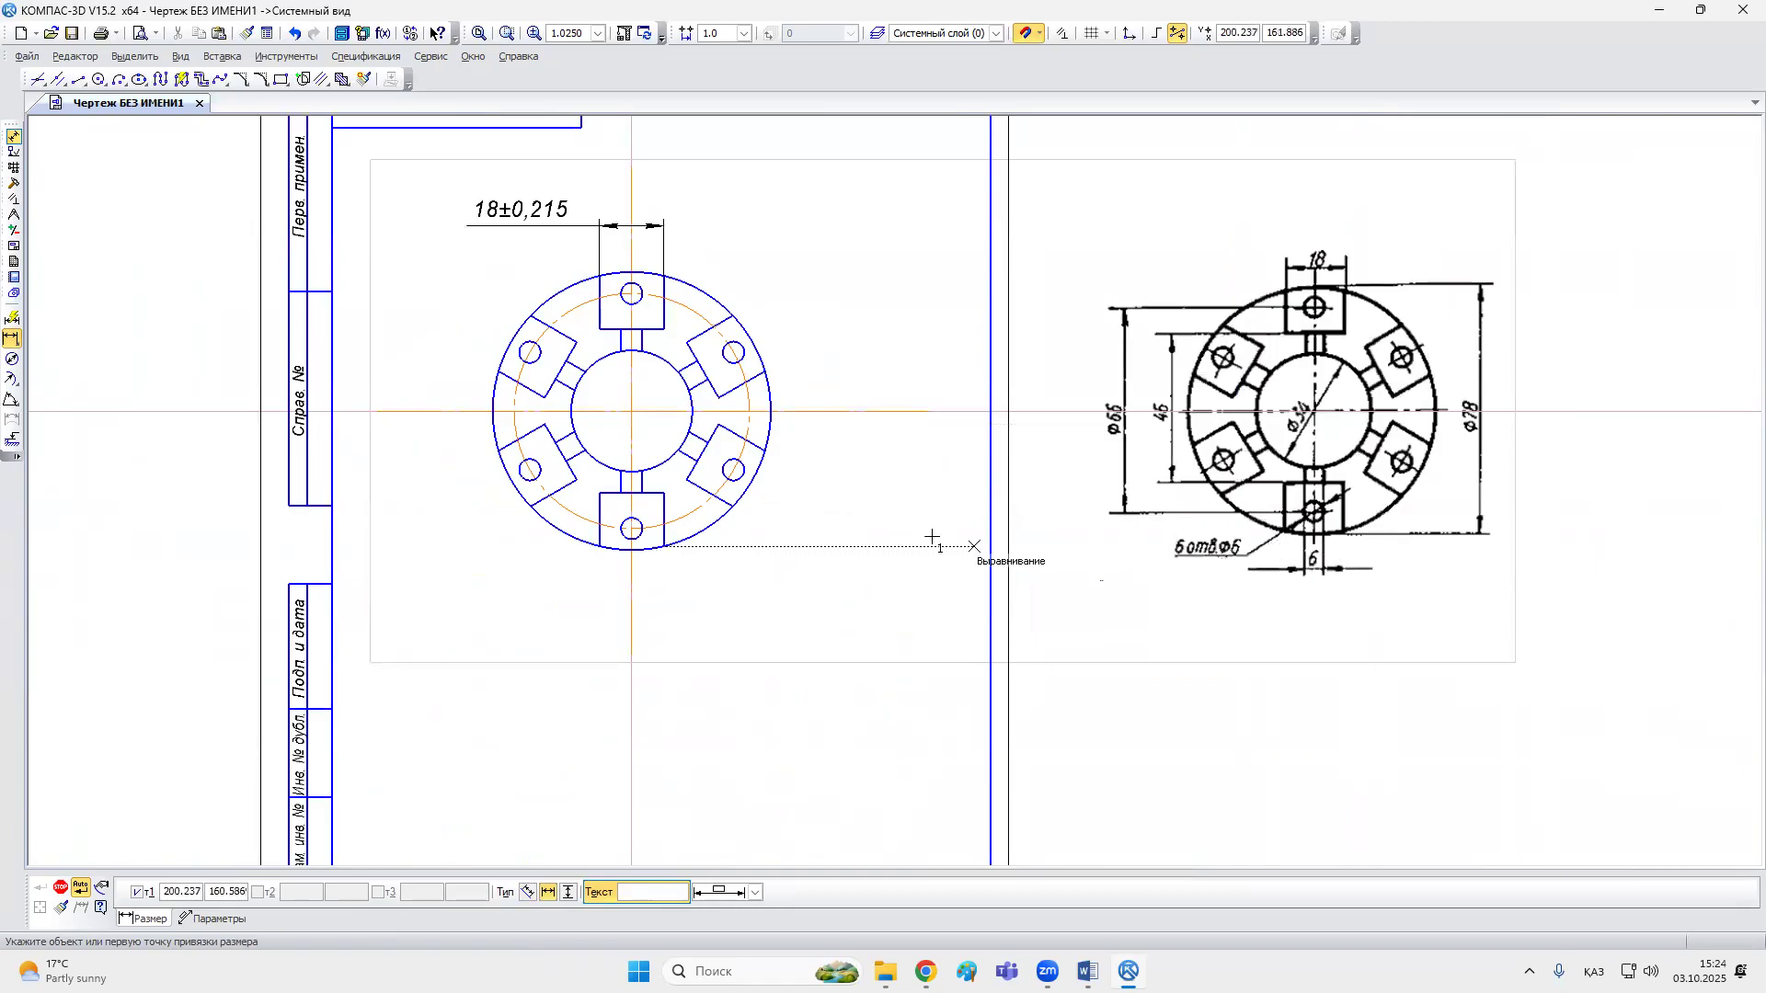
pyautogui.scroll(3, 624, 492)
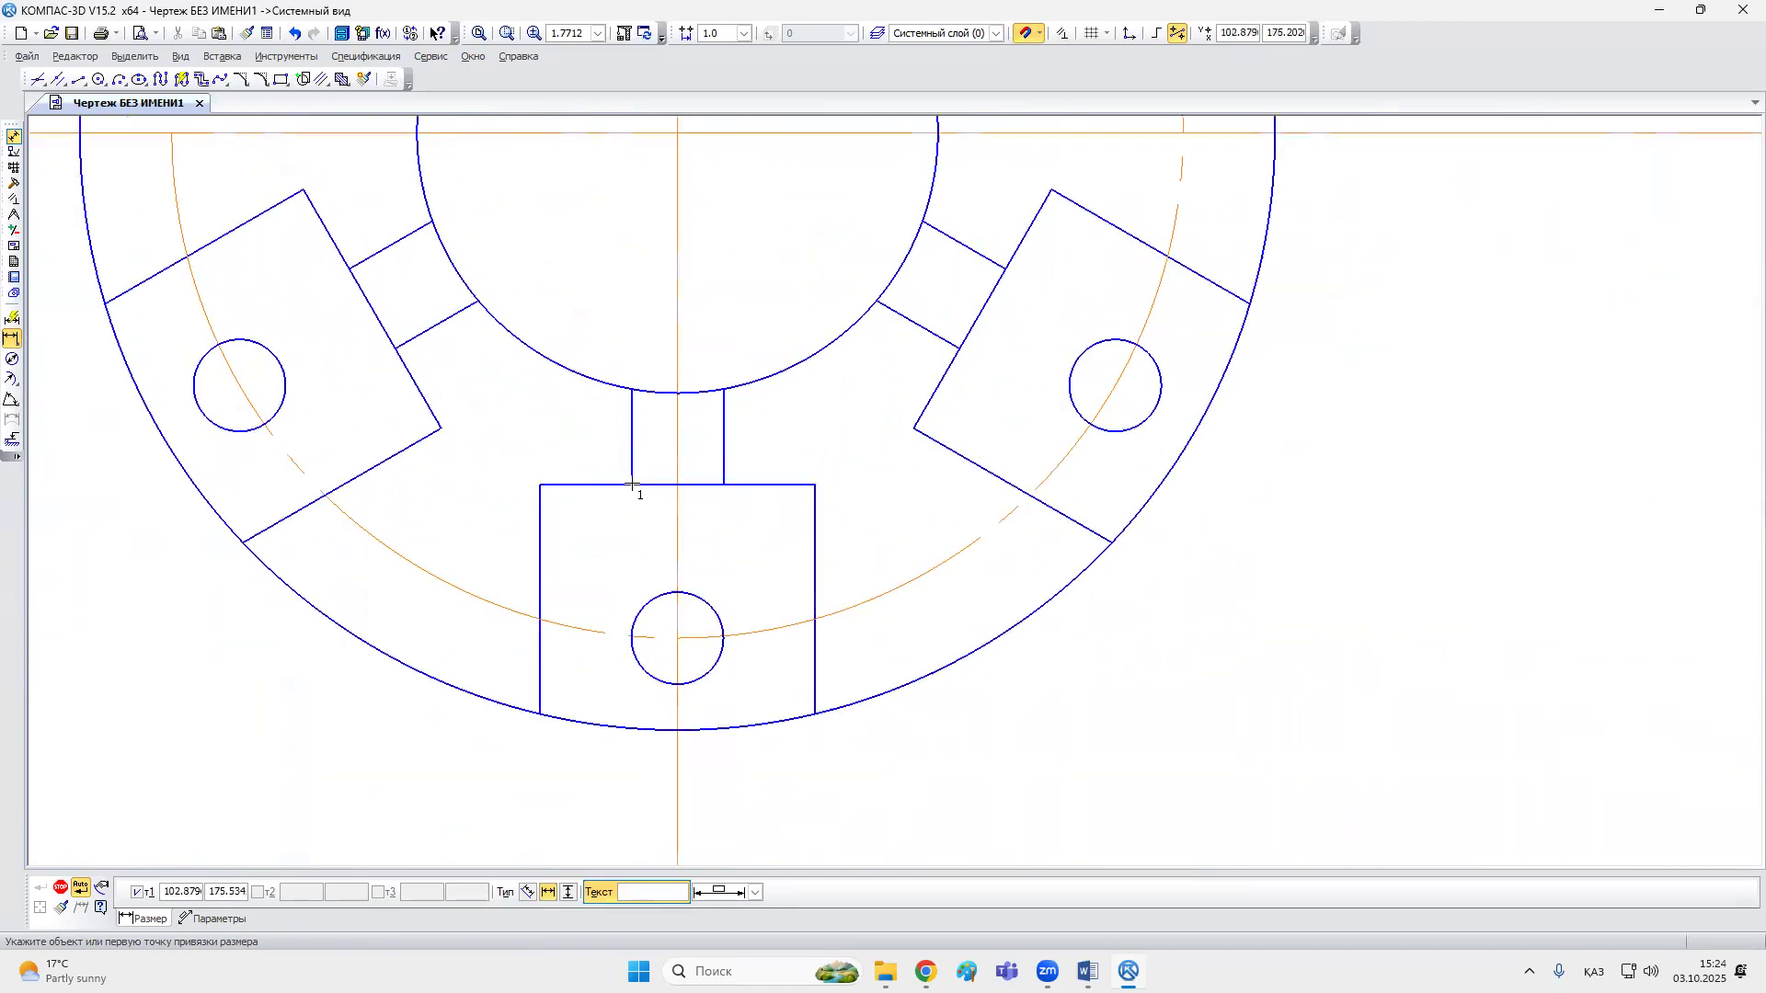
pyautogui.click(632, 484)
pyautogui.click(724, 485)
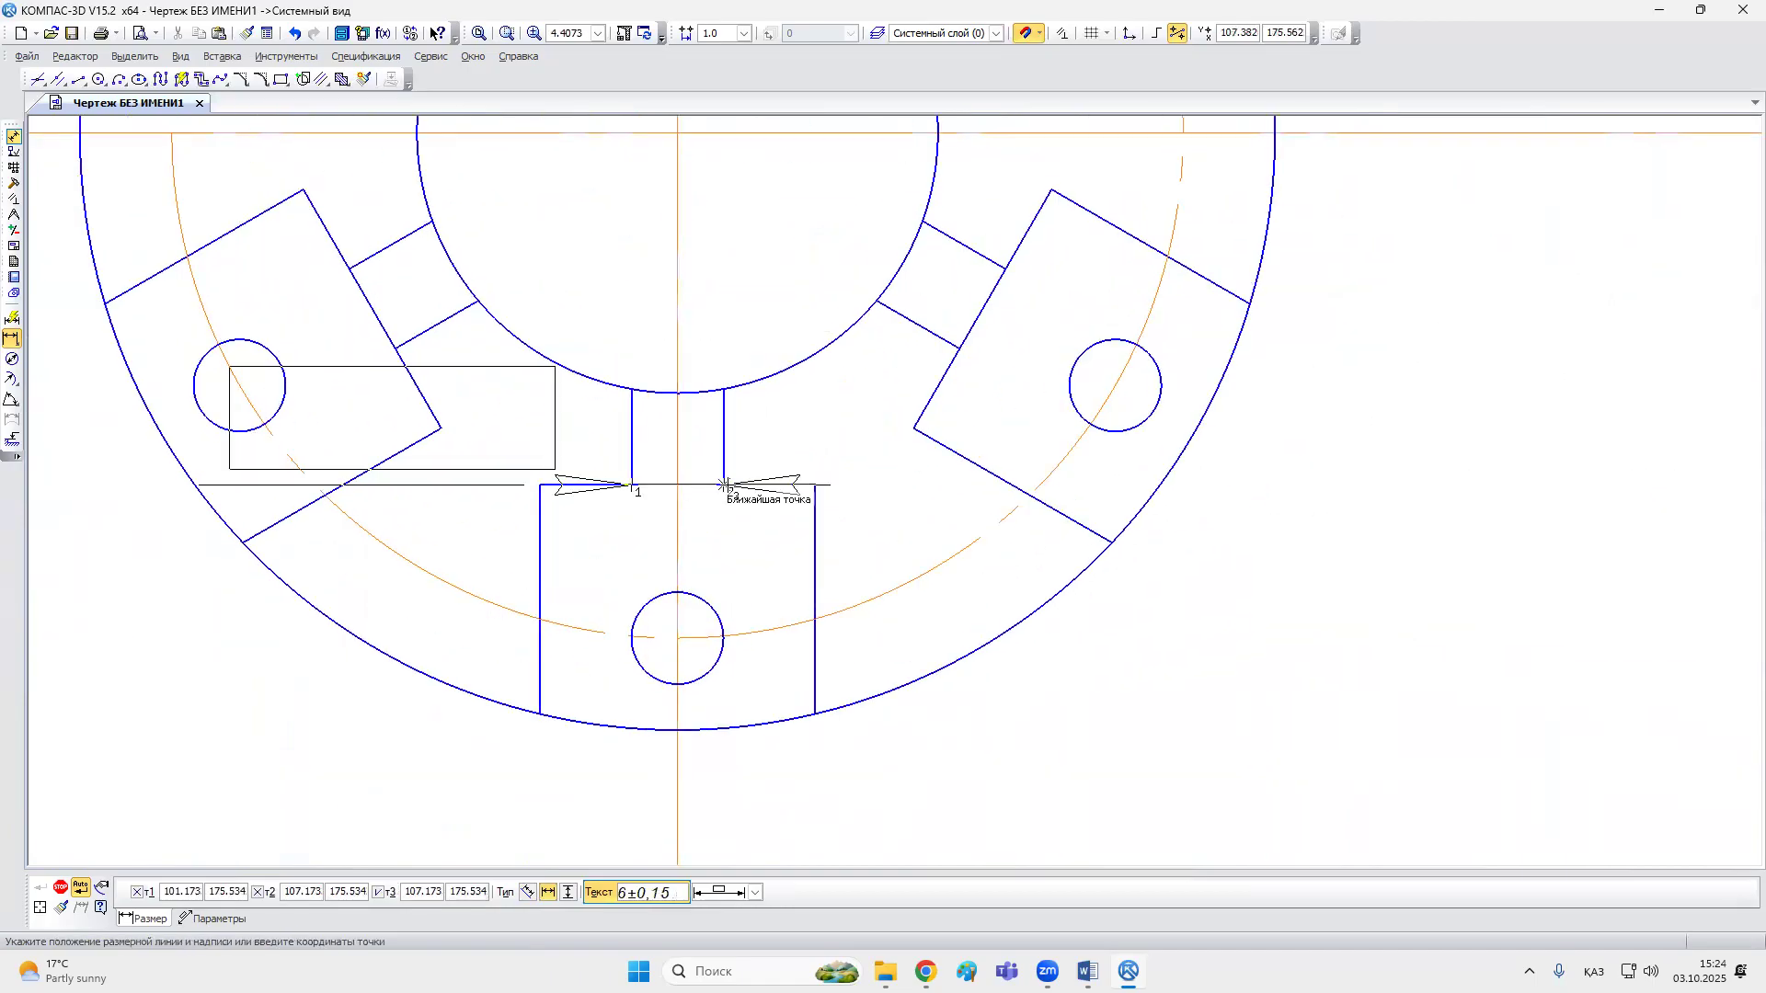
pyautogui.scroll(-8, 725, 485)
pyautogui.click(704, 621)
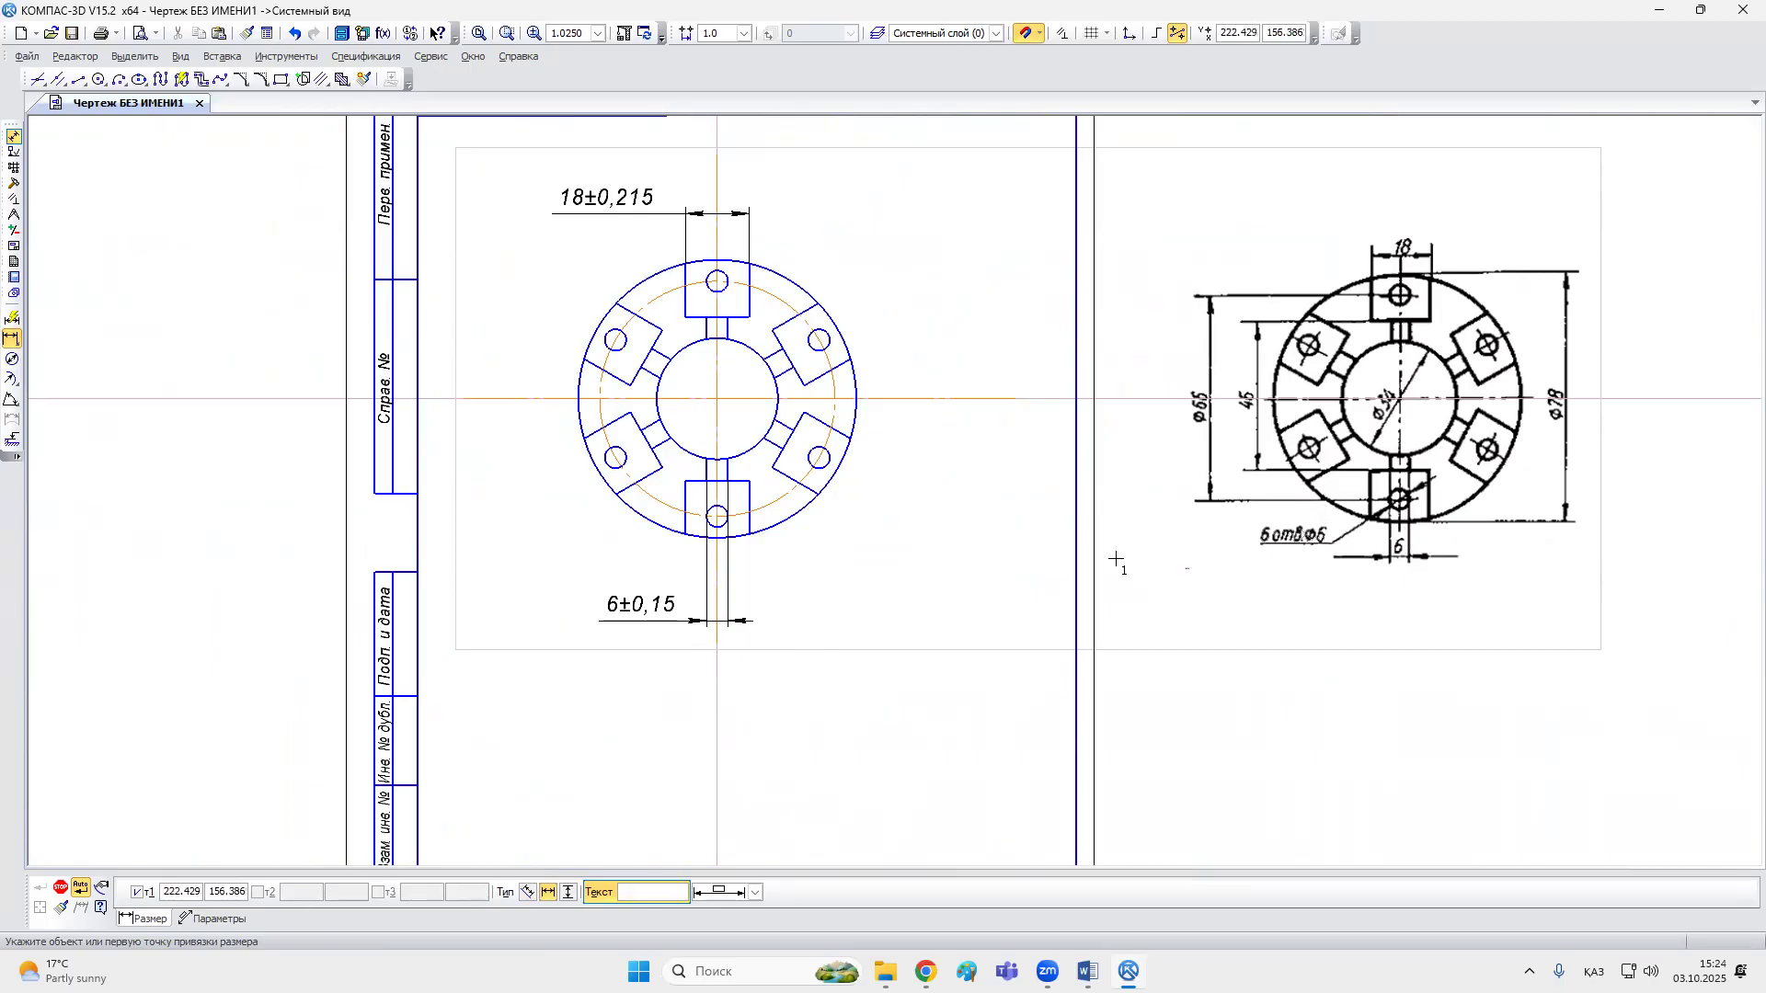
# Step: Add a vertical linear dimension between the inner edges of the top and bottom notches, placed outside the ring's right side
pyautogui.click(569, 893)
pyautogui.scroll(1, 742, 321)
pyautogui.scroll(2, 743, 318)
pyautogui.click(750, 317)
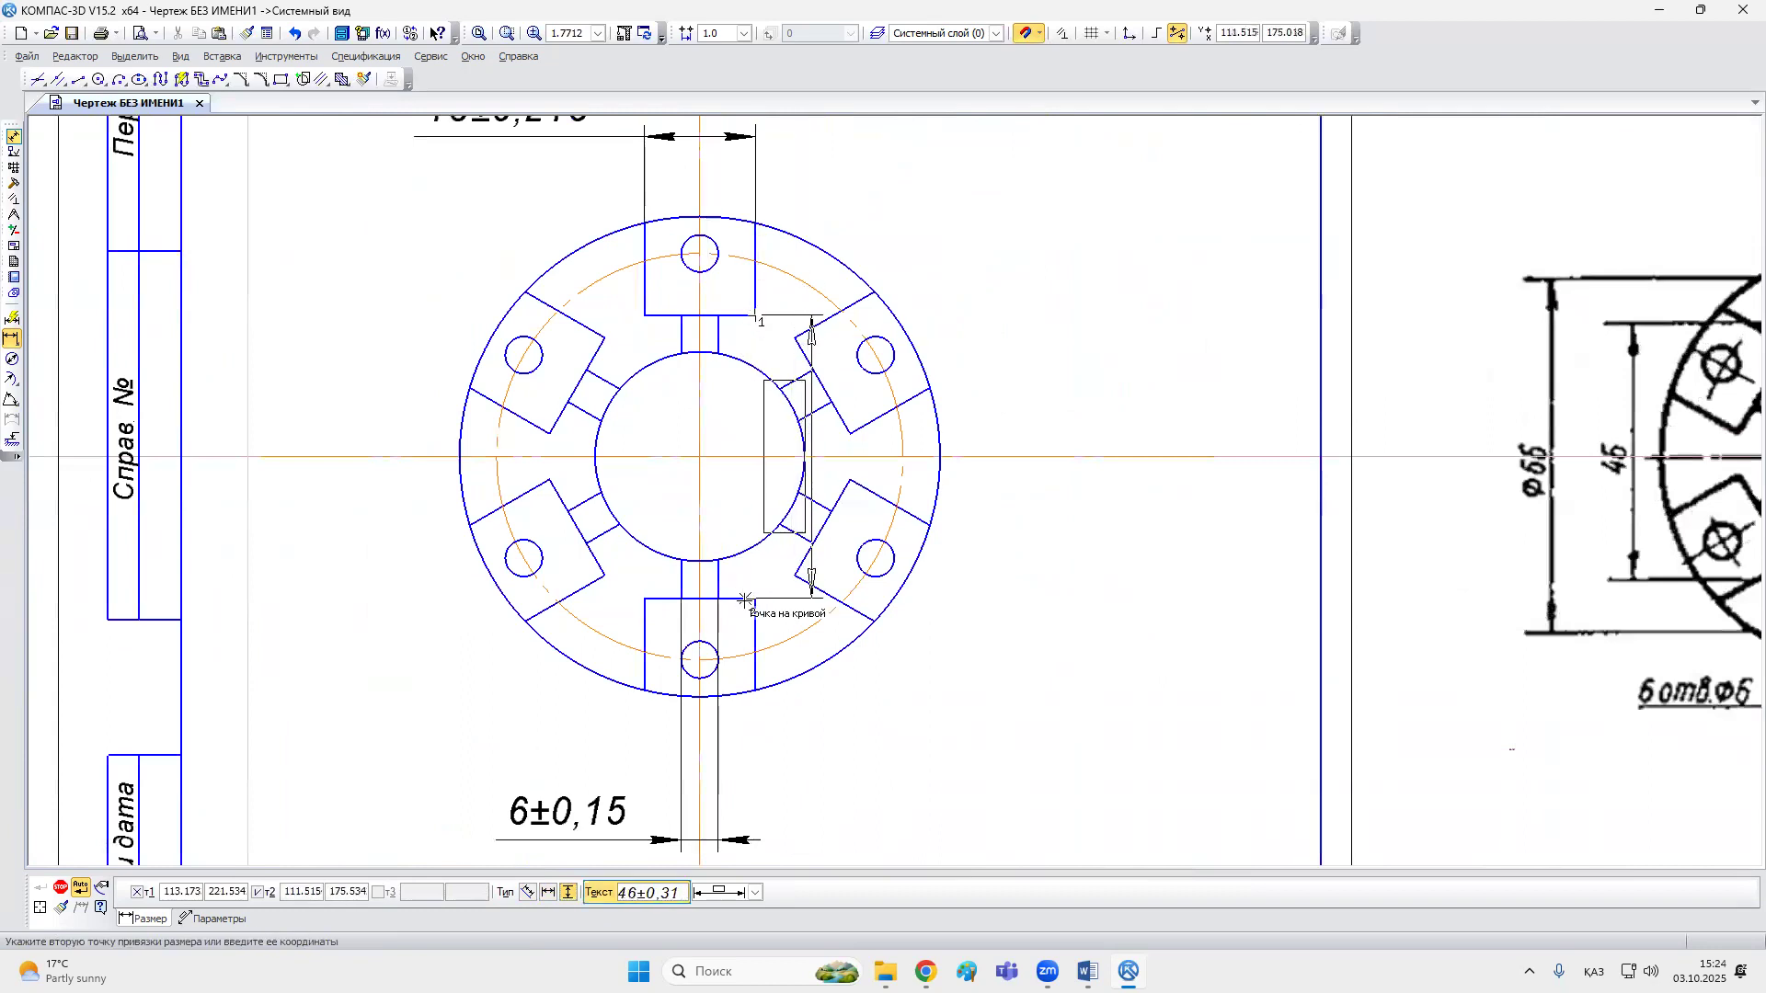
pyautogui.click(749, 599)
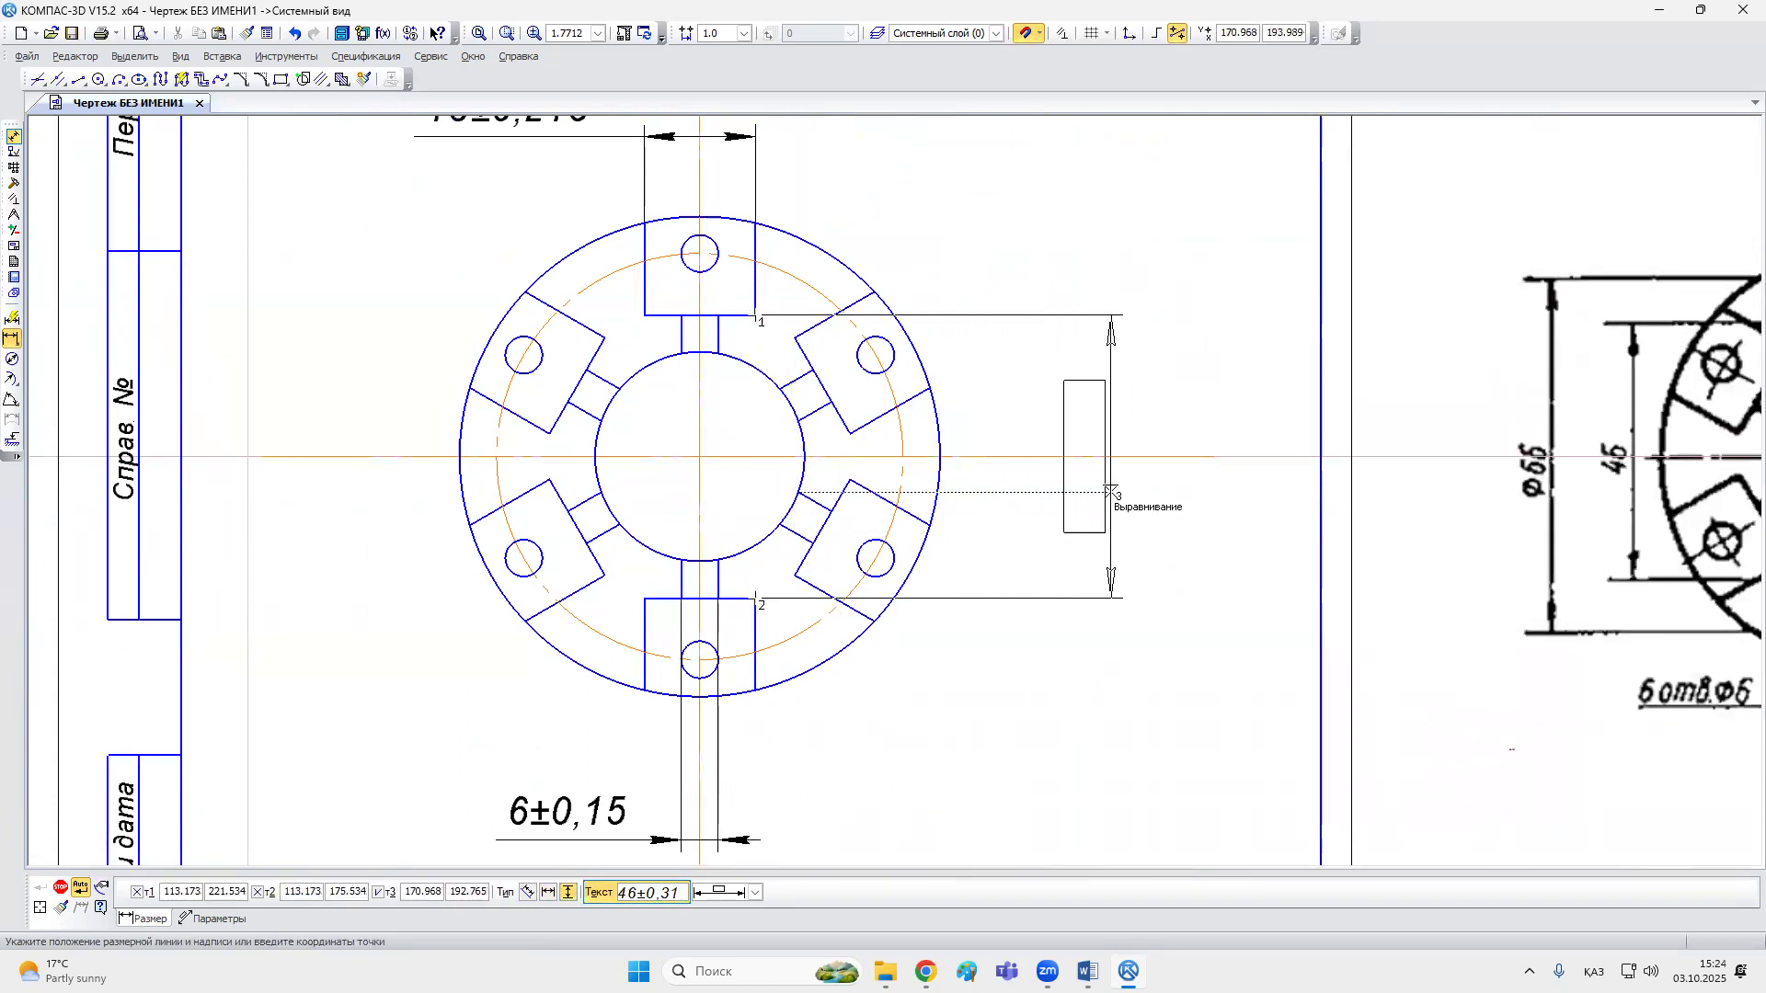
pyautogui.click(1111, 492)
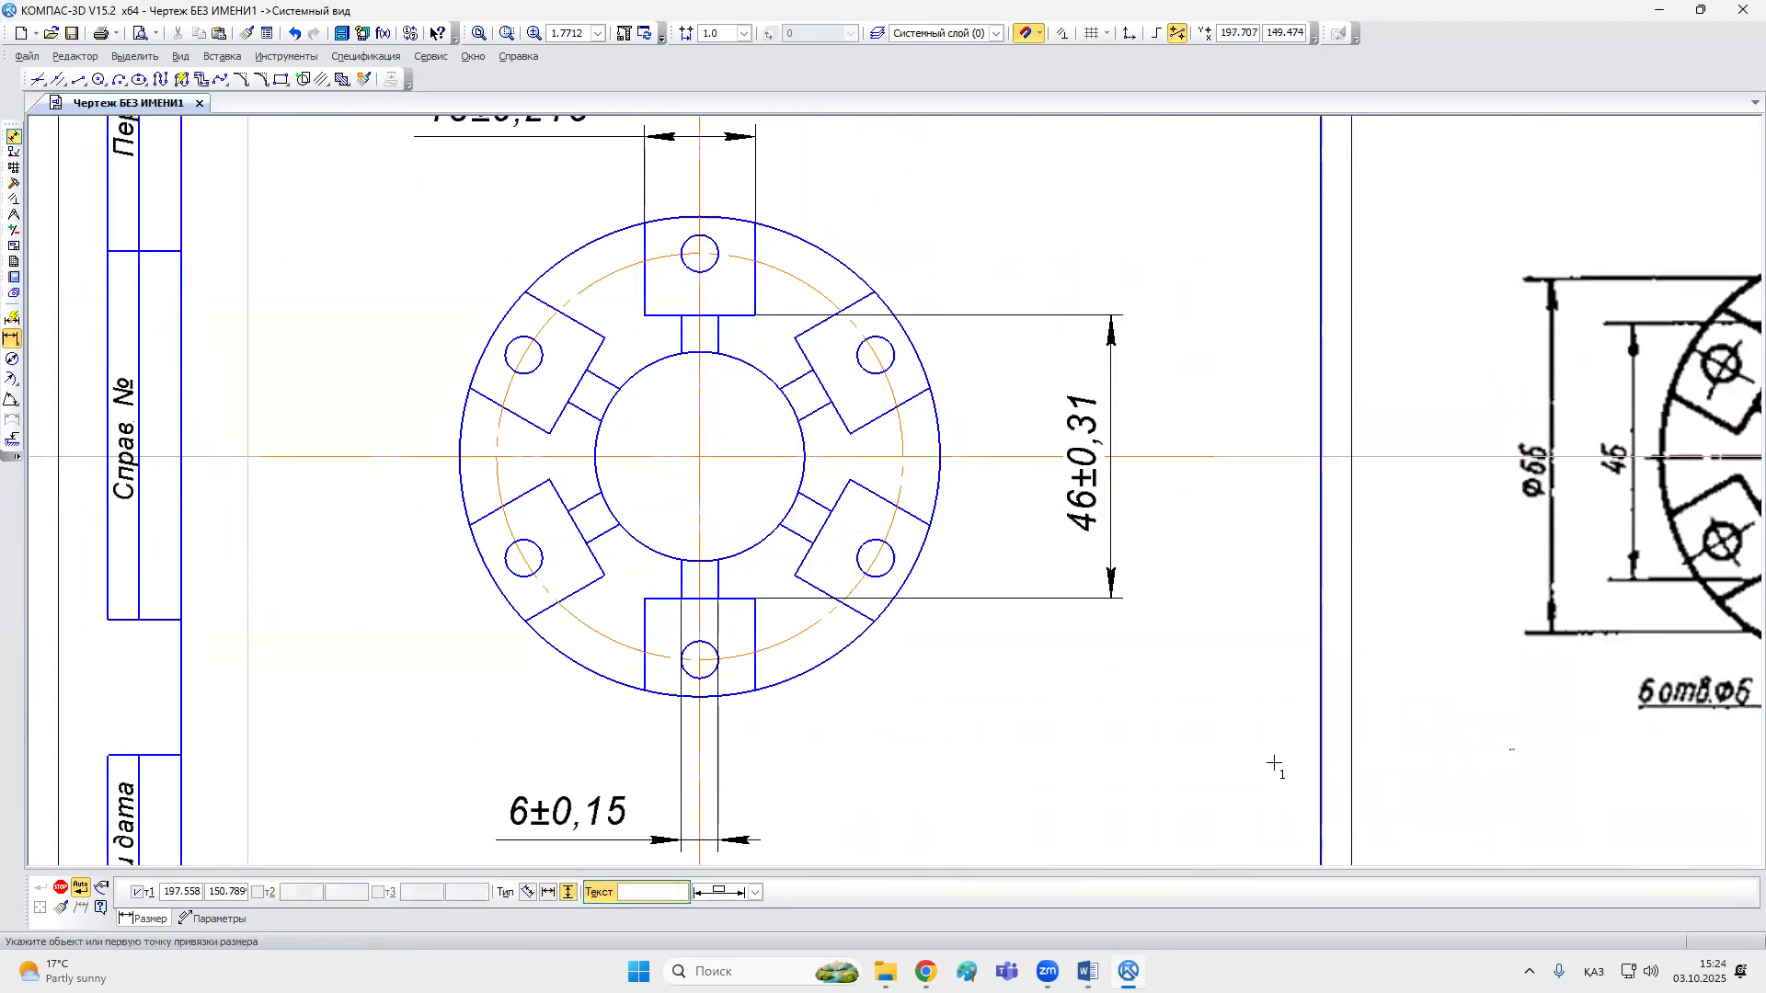
pyautogui.click(61, 888)
# Step: Add diameter dimensions to the outer circle and the holes' centreline circle, with their labels at the upper right of the ring
pyautogui.scroll(-2, 1000, 418)
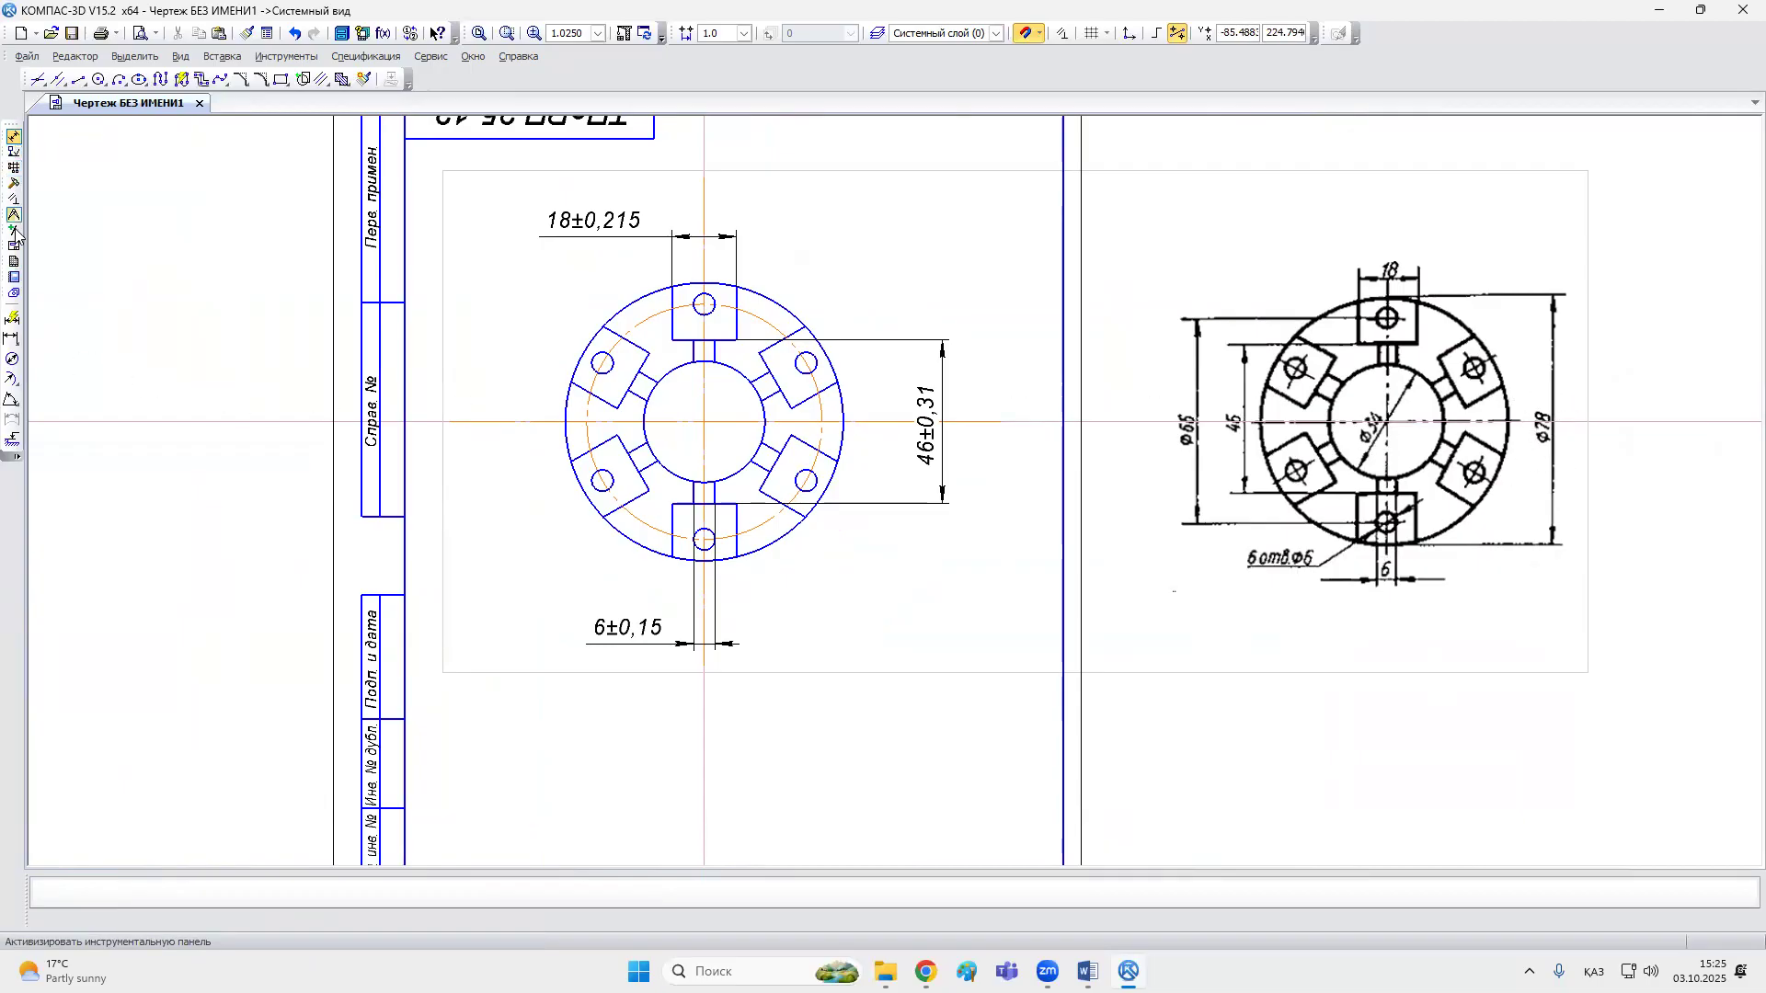
pyautogui.click(12, 361)
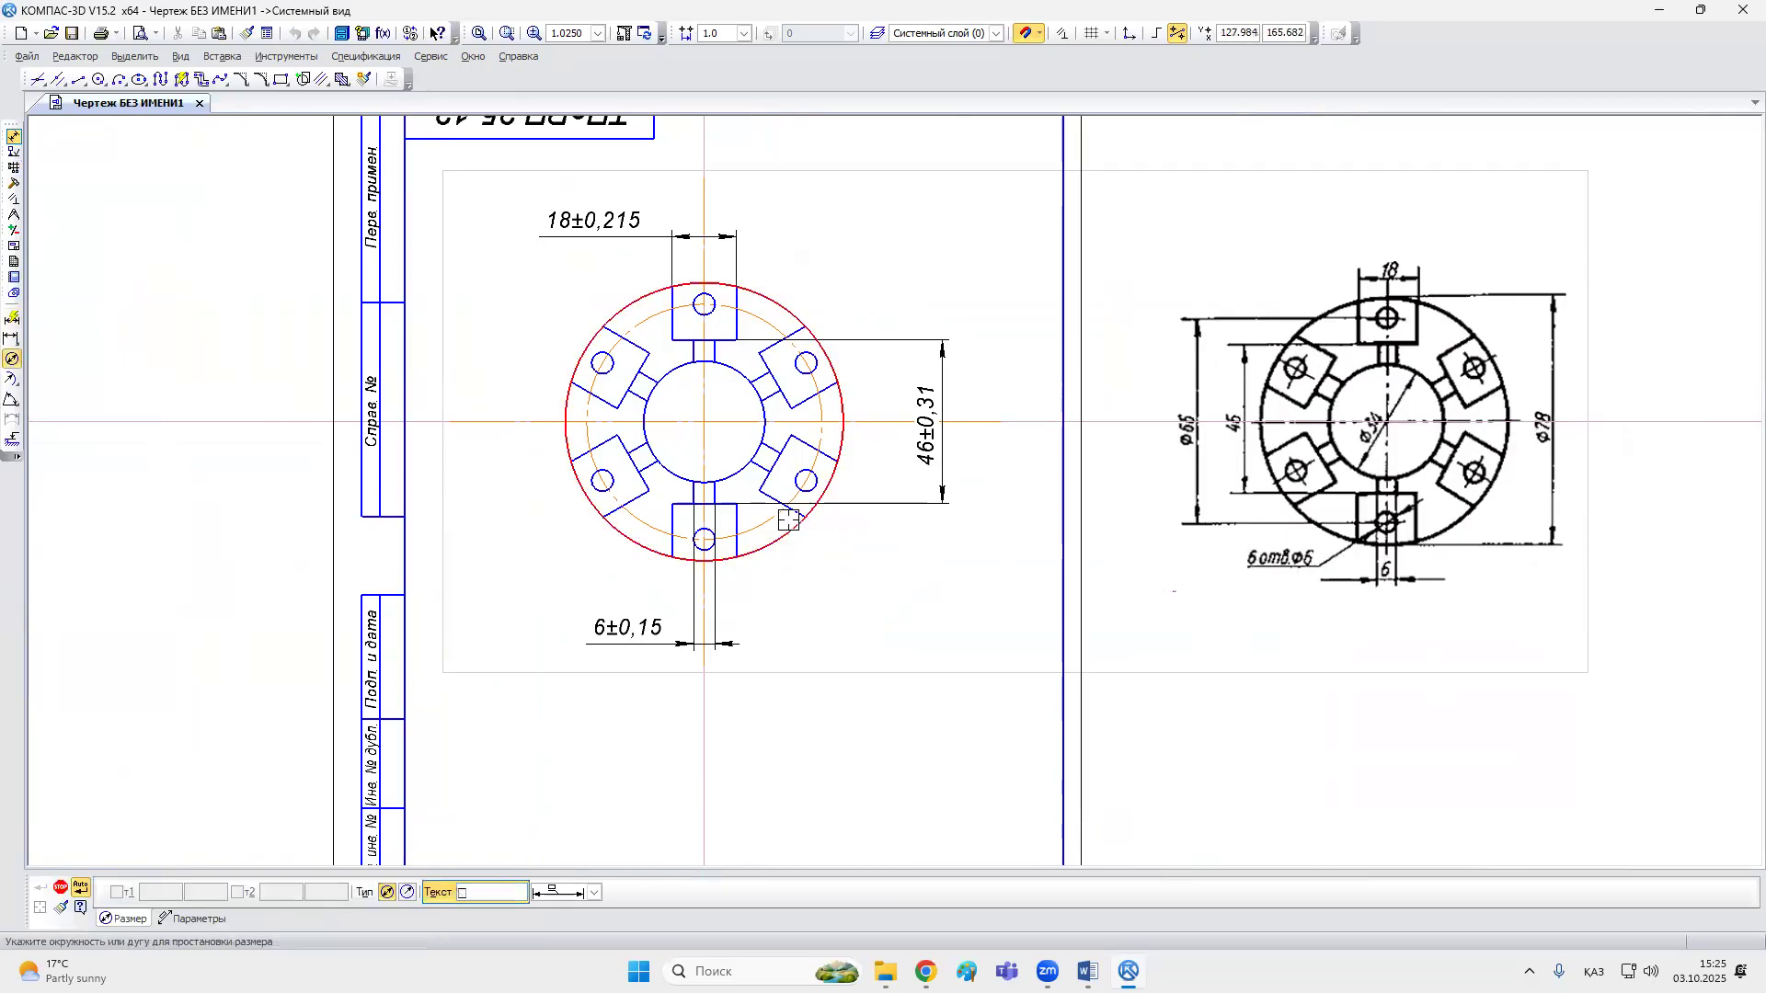
pyautogui.click(777, 302)
pyautogui.click(851, 275)
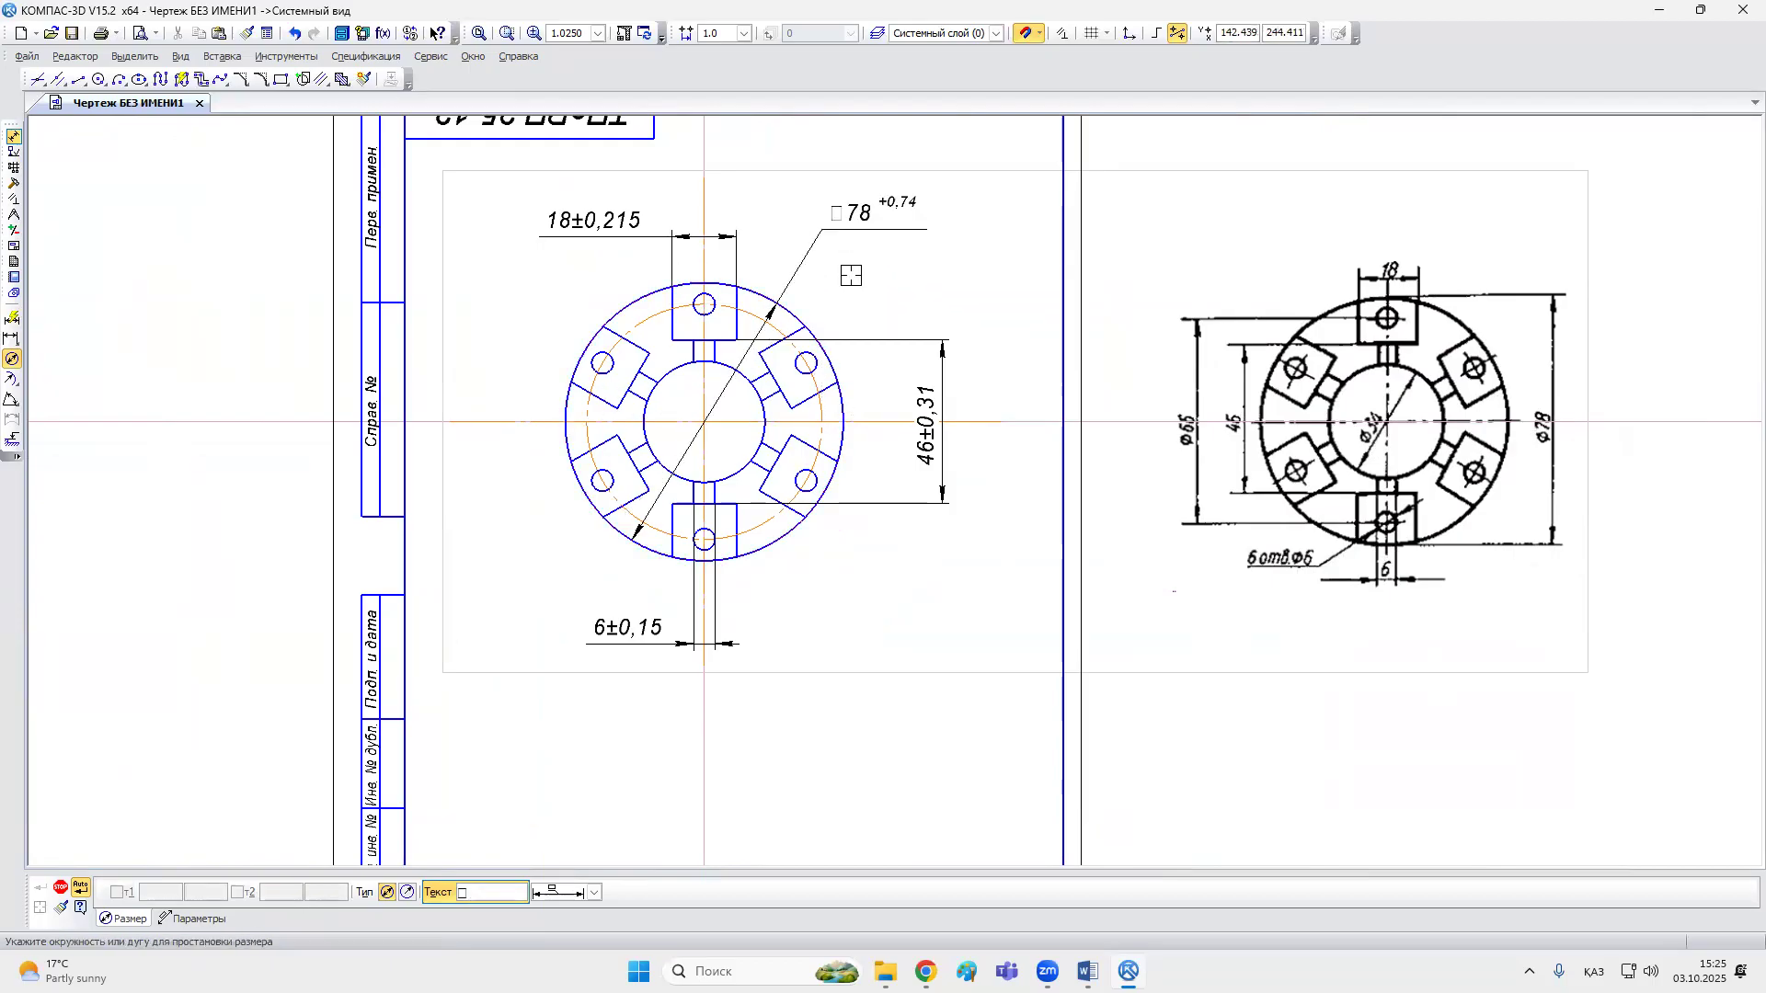
pyautogui.scroll(2, 722, 381)
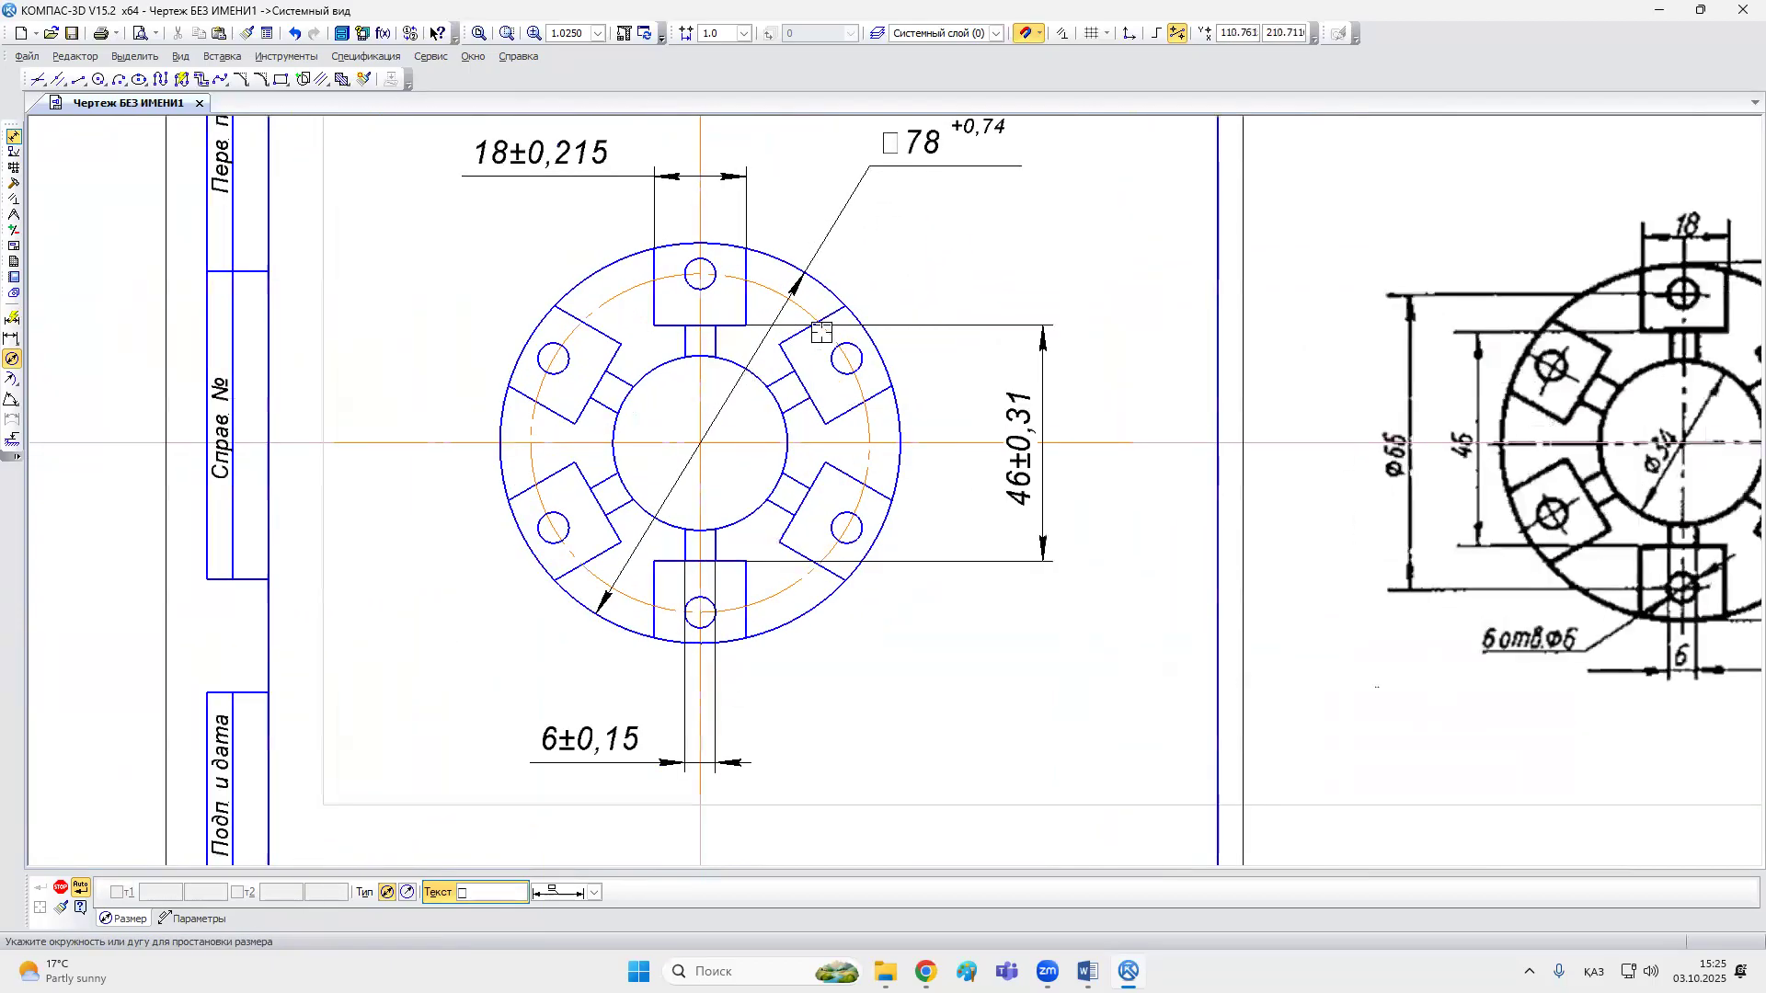
pyautogui.click(807, 309)
pyautogui.click(869, 231)
# Step: Add a diameter dimension to the inner circle, with its label at the lower right of the ring
pyautogui.scroll(-2, 753, 384)
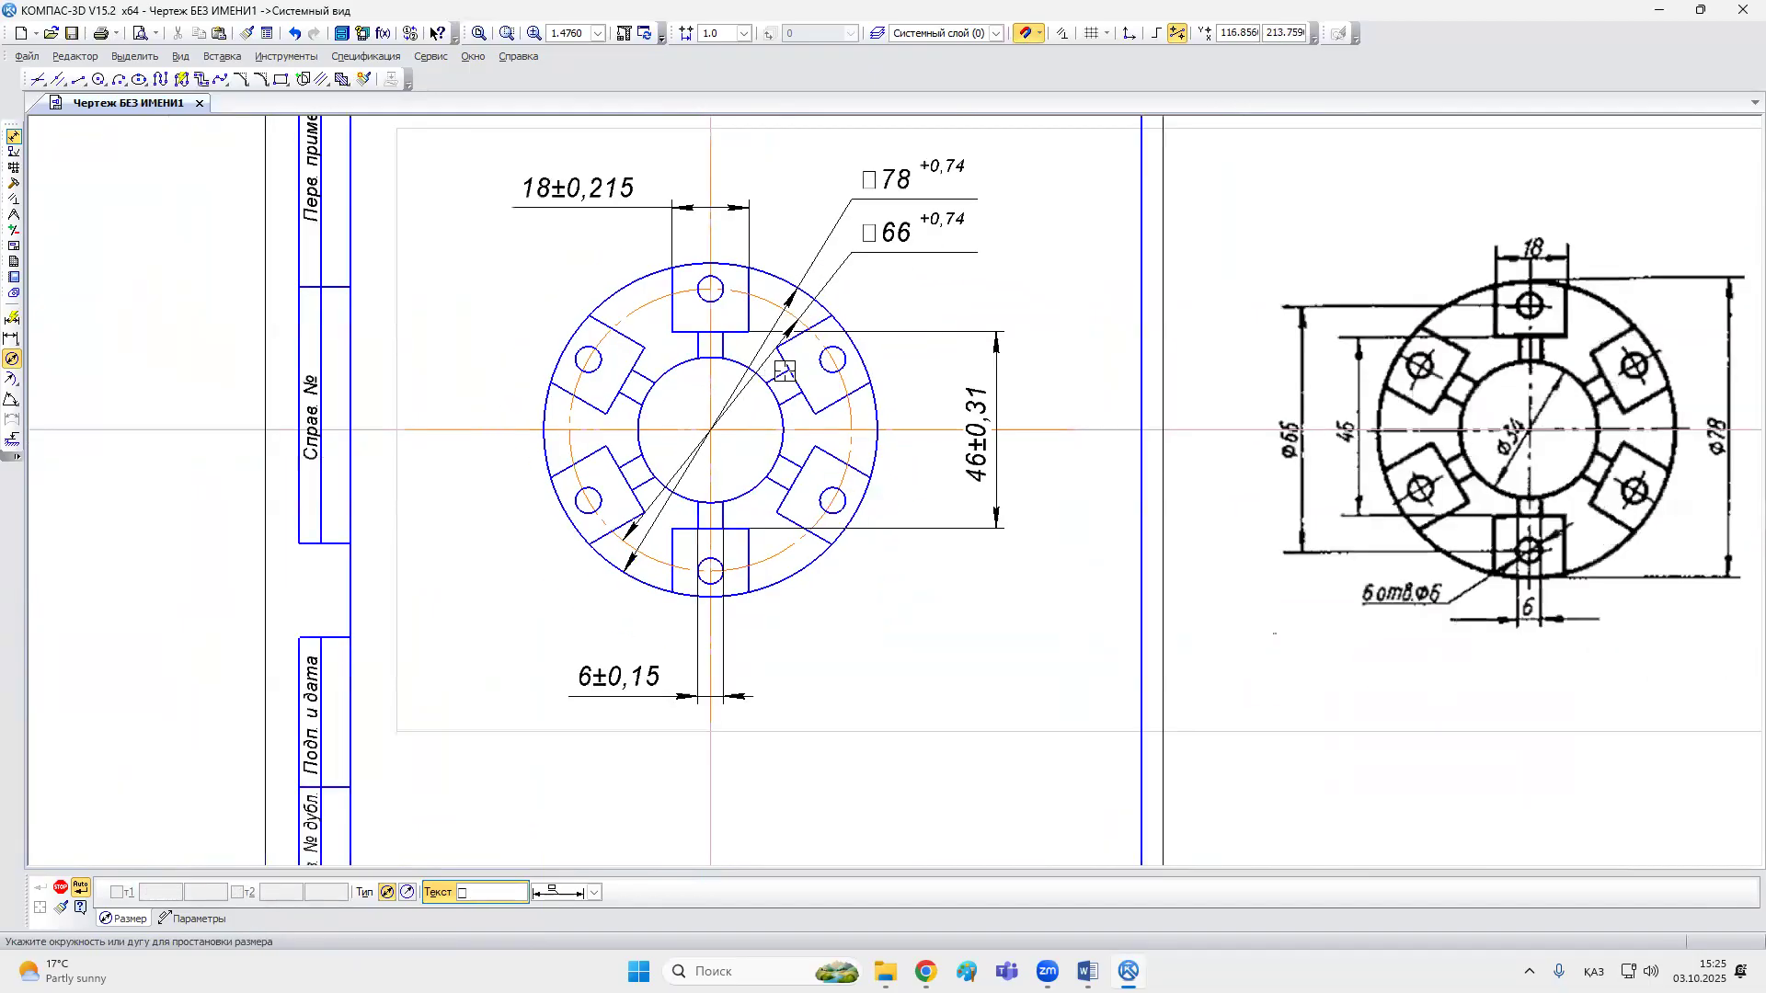
pyautogui.click(750, 469)
pyautogui.click(819, 591)
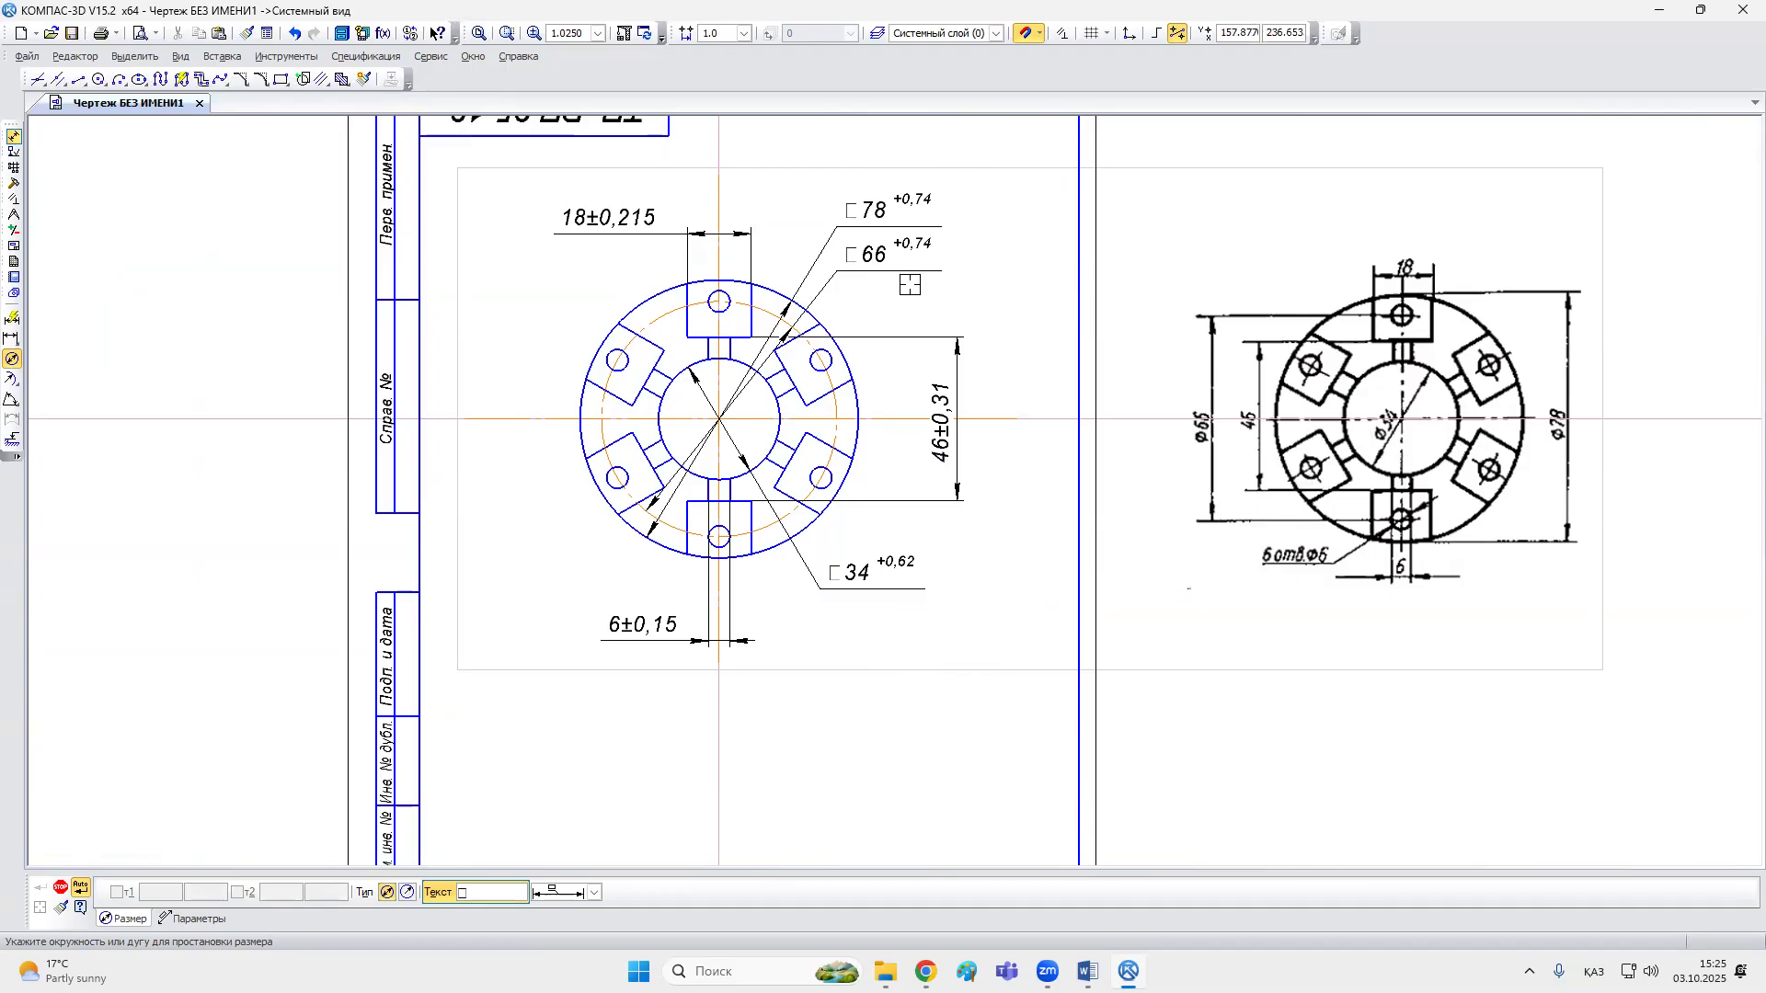
pyautogui.click(61, 888)
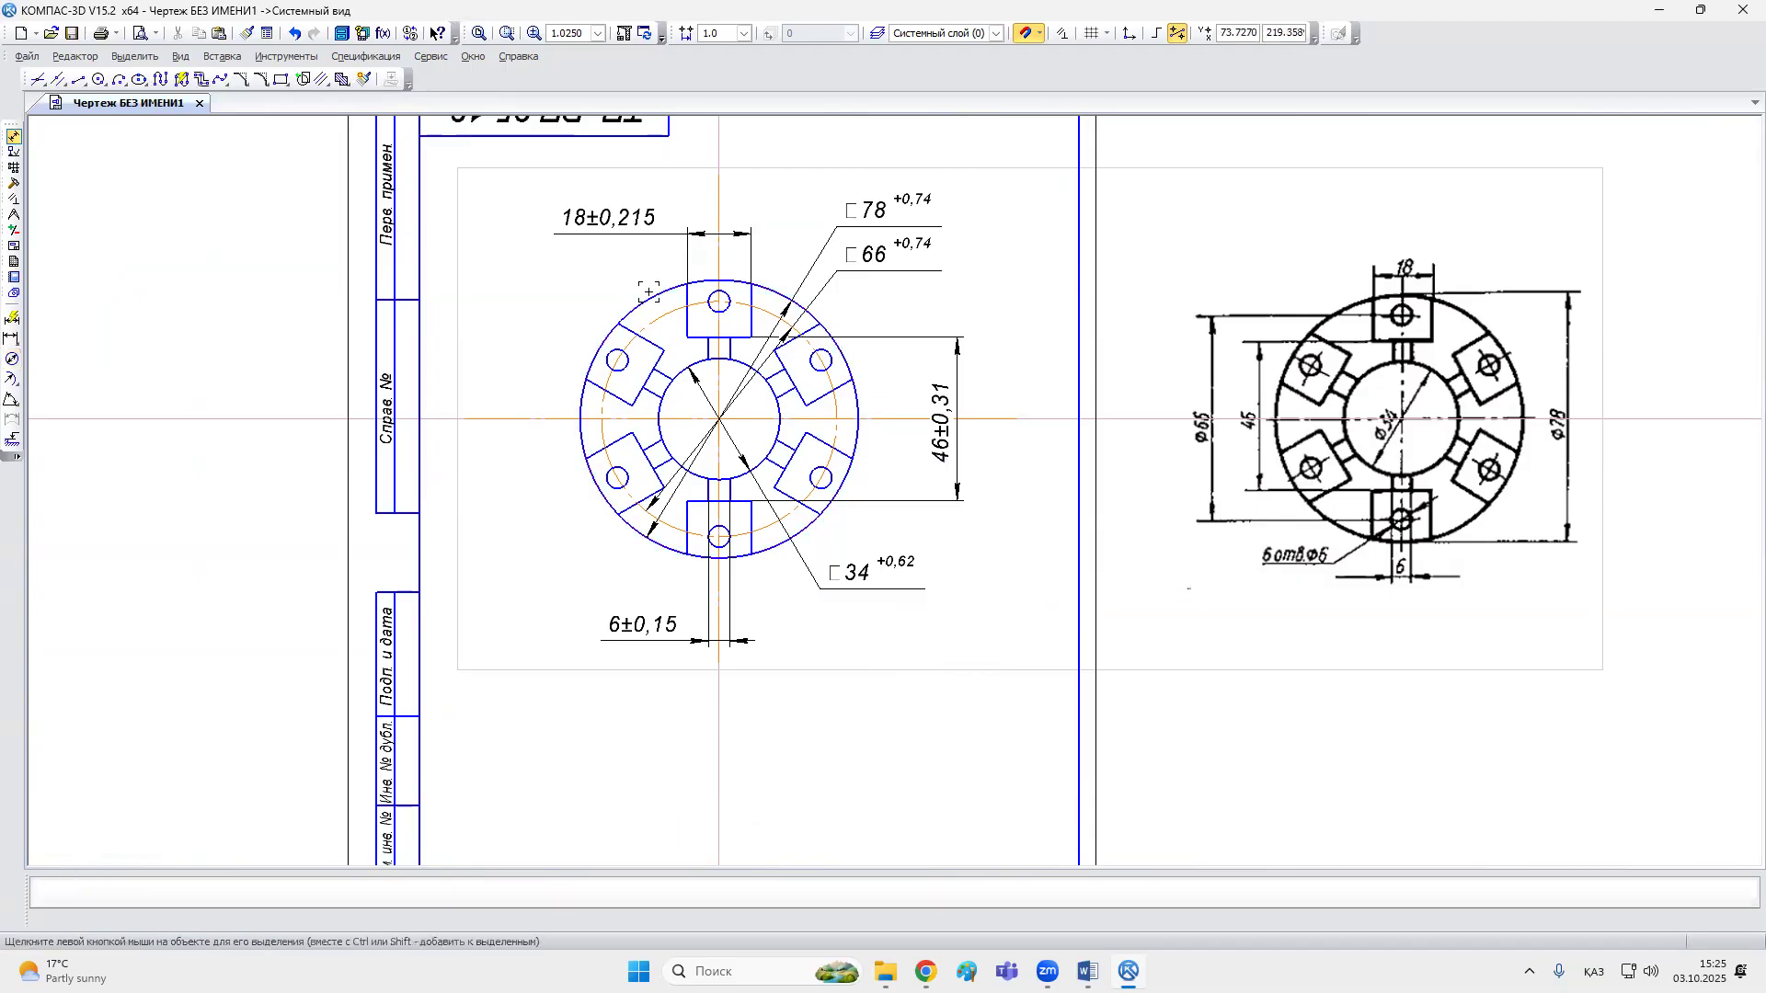
# Step: Hide the tolerance deviations on the top notch's width dimension and the outer circle's diameter dimension
pyautogui.doubleClick(584, 219)
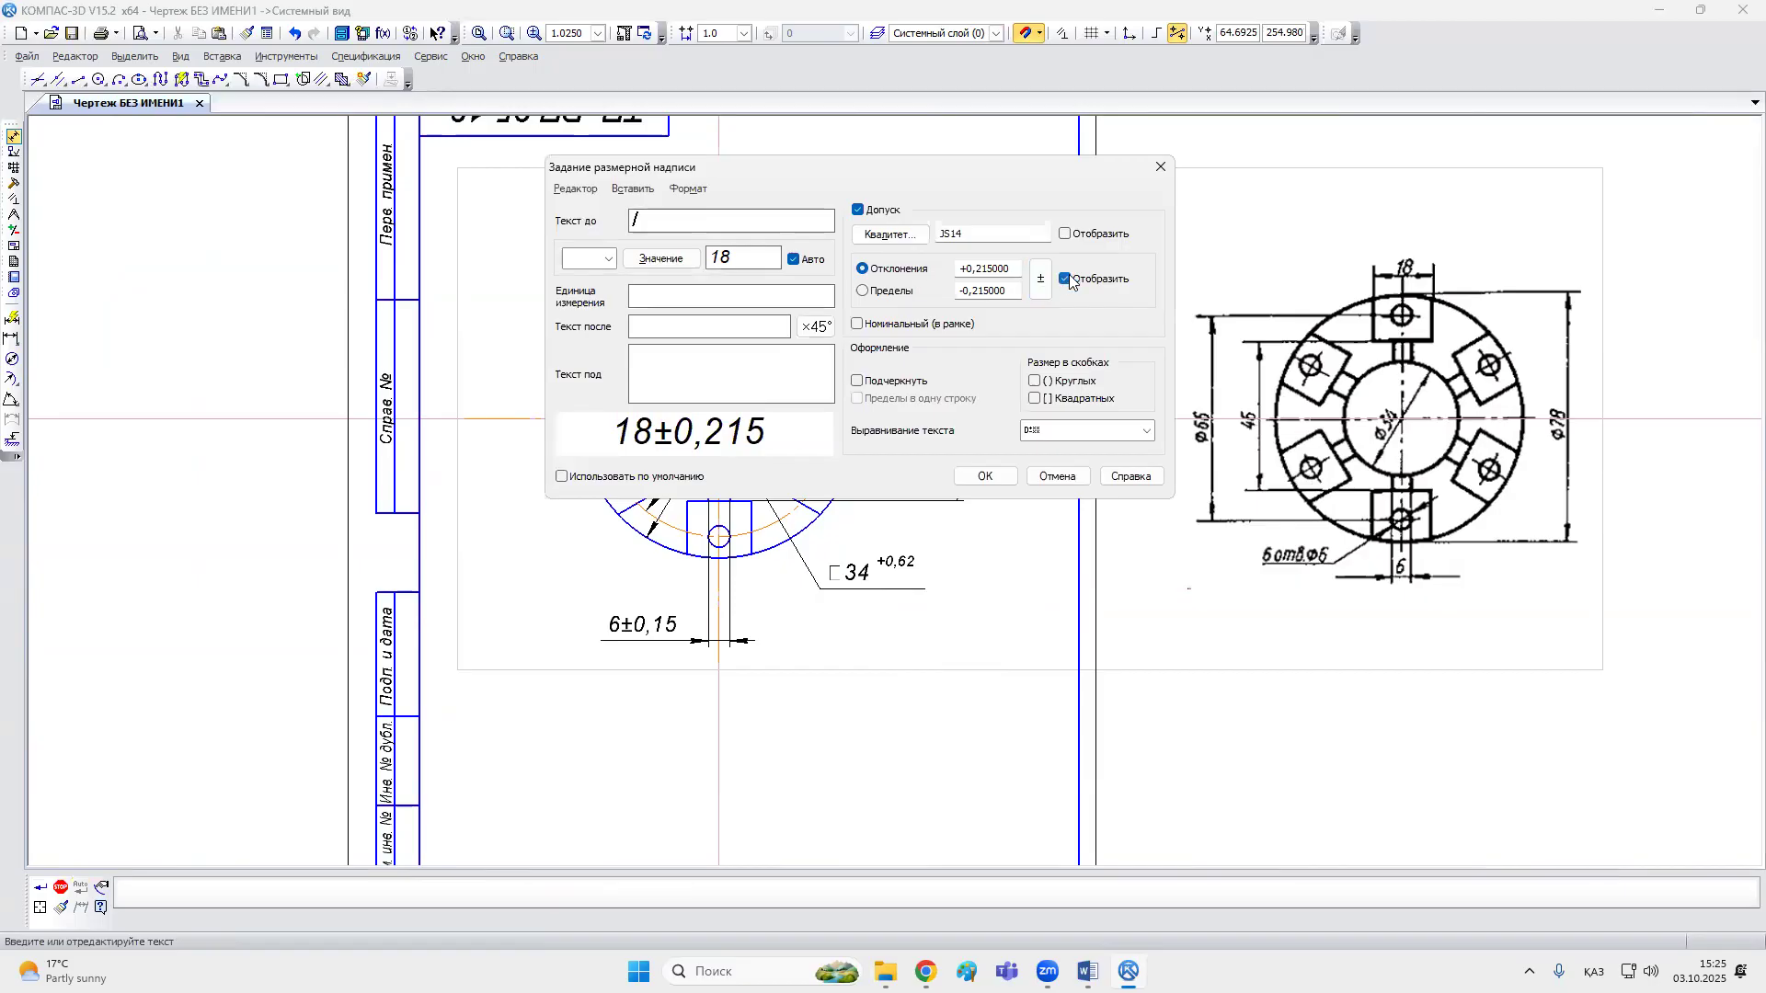
pyautogui.click(1065, 280)
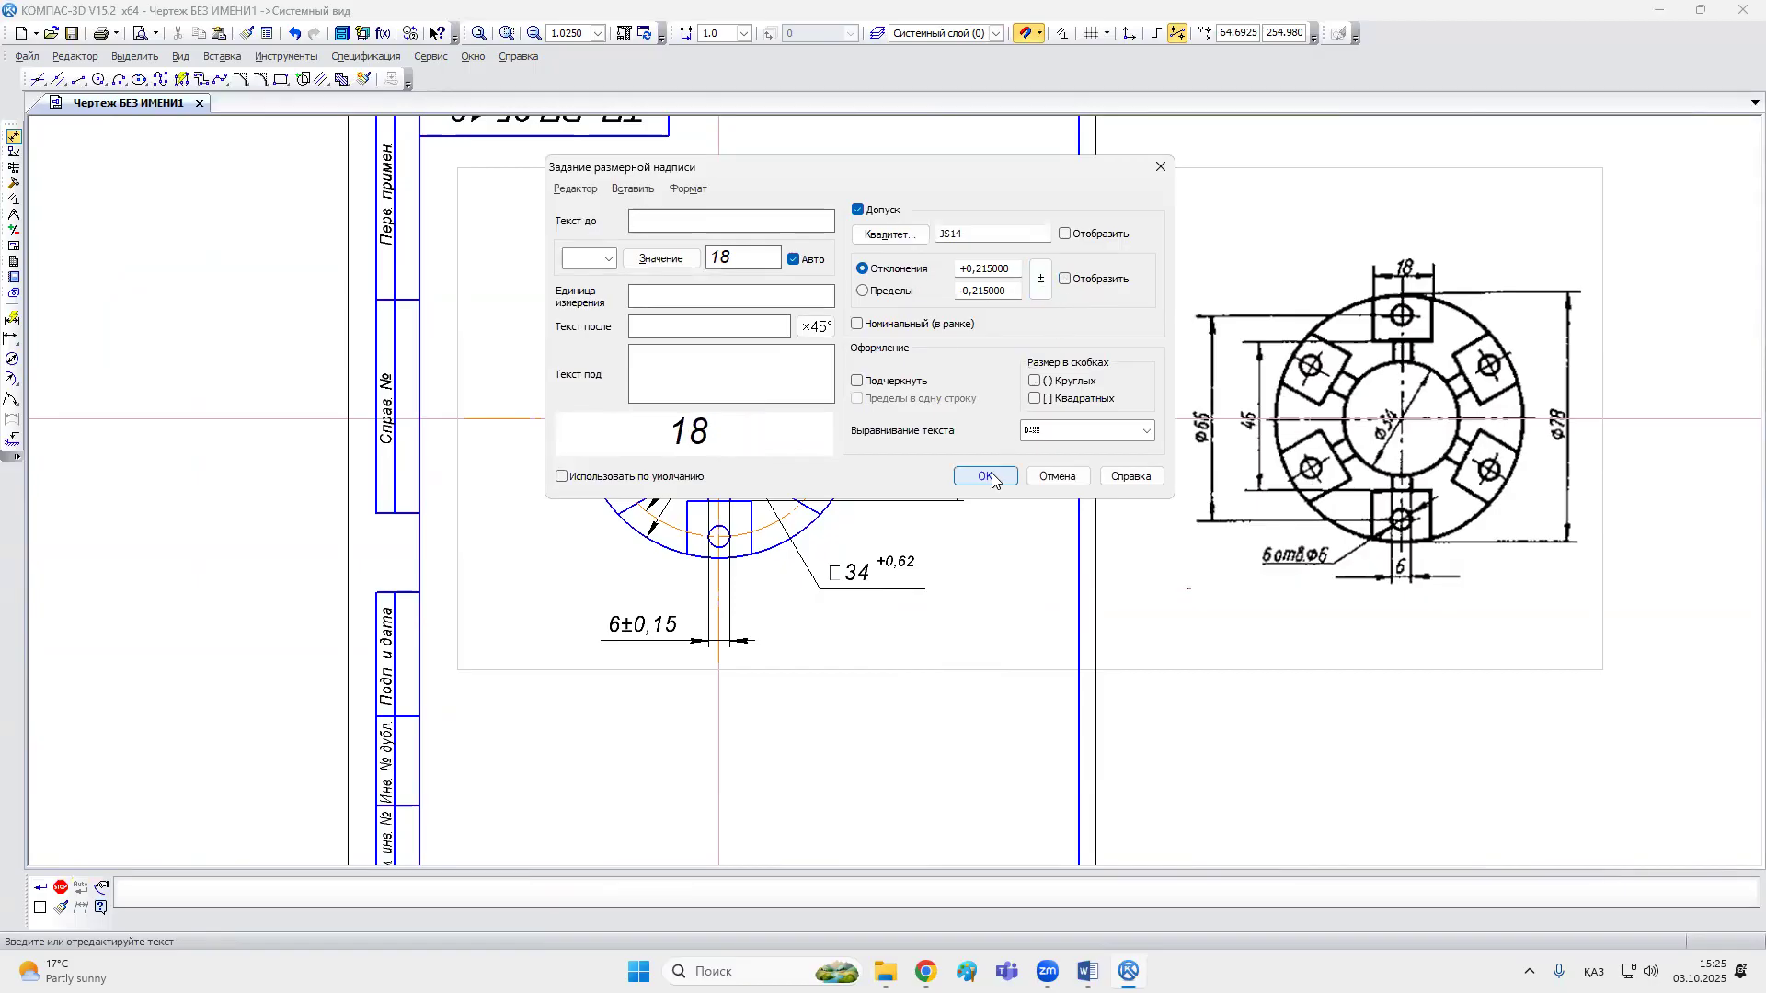
pyautogui.click(984, 477)
pyautogui.click(872, 213)
pyautogui.doubleClick(872, 212)
pyautogui.click(1065, 280)
pyautogui.click(984, 476)
# Step: Hide the tolerance deviations on the centreline circle's diameter dimension and the vertical dimension between the notches
pyautogui.doubleClick(865, 258)
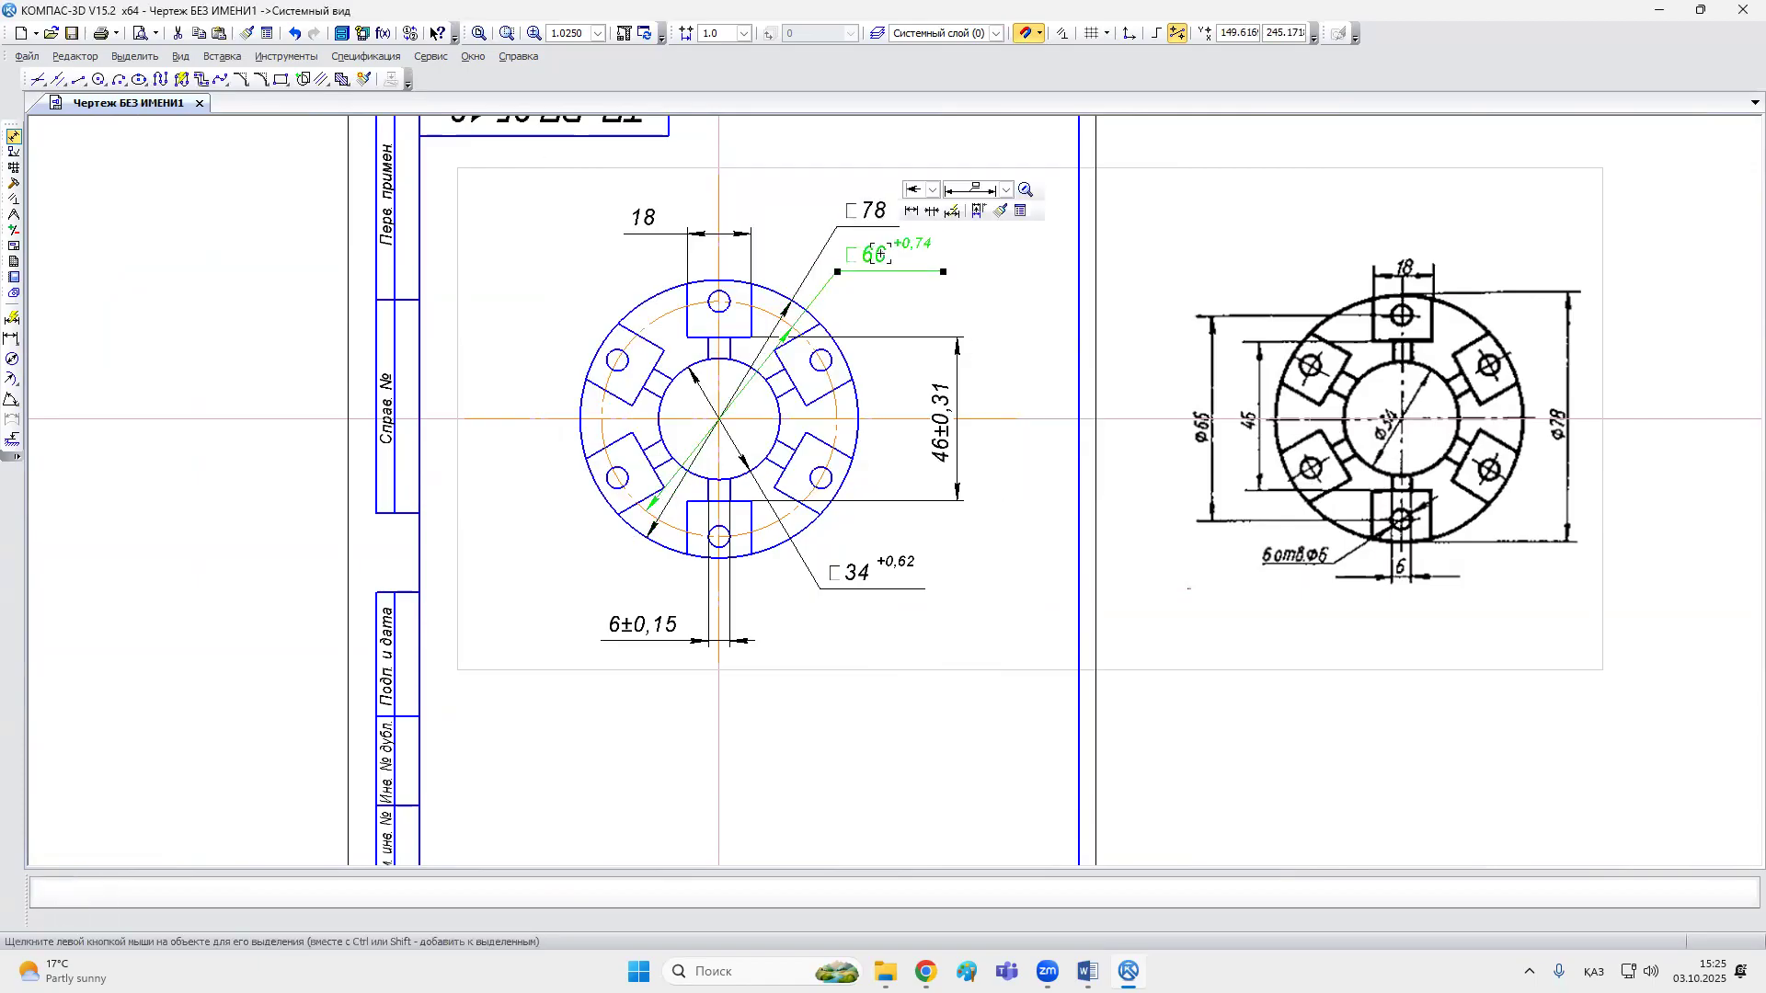
pyautogui.click(1065, 278)
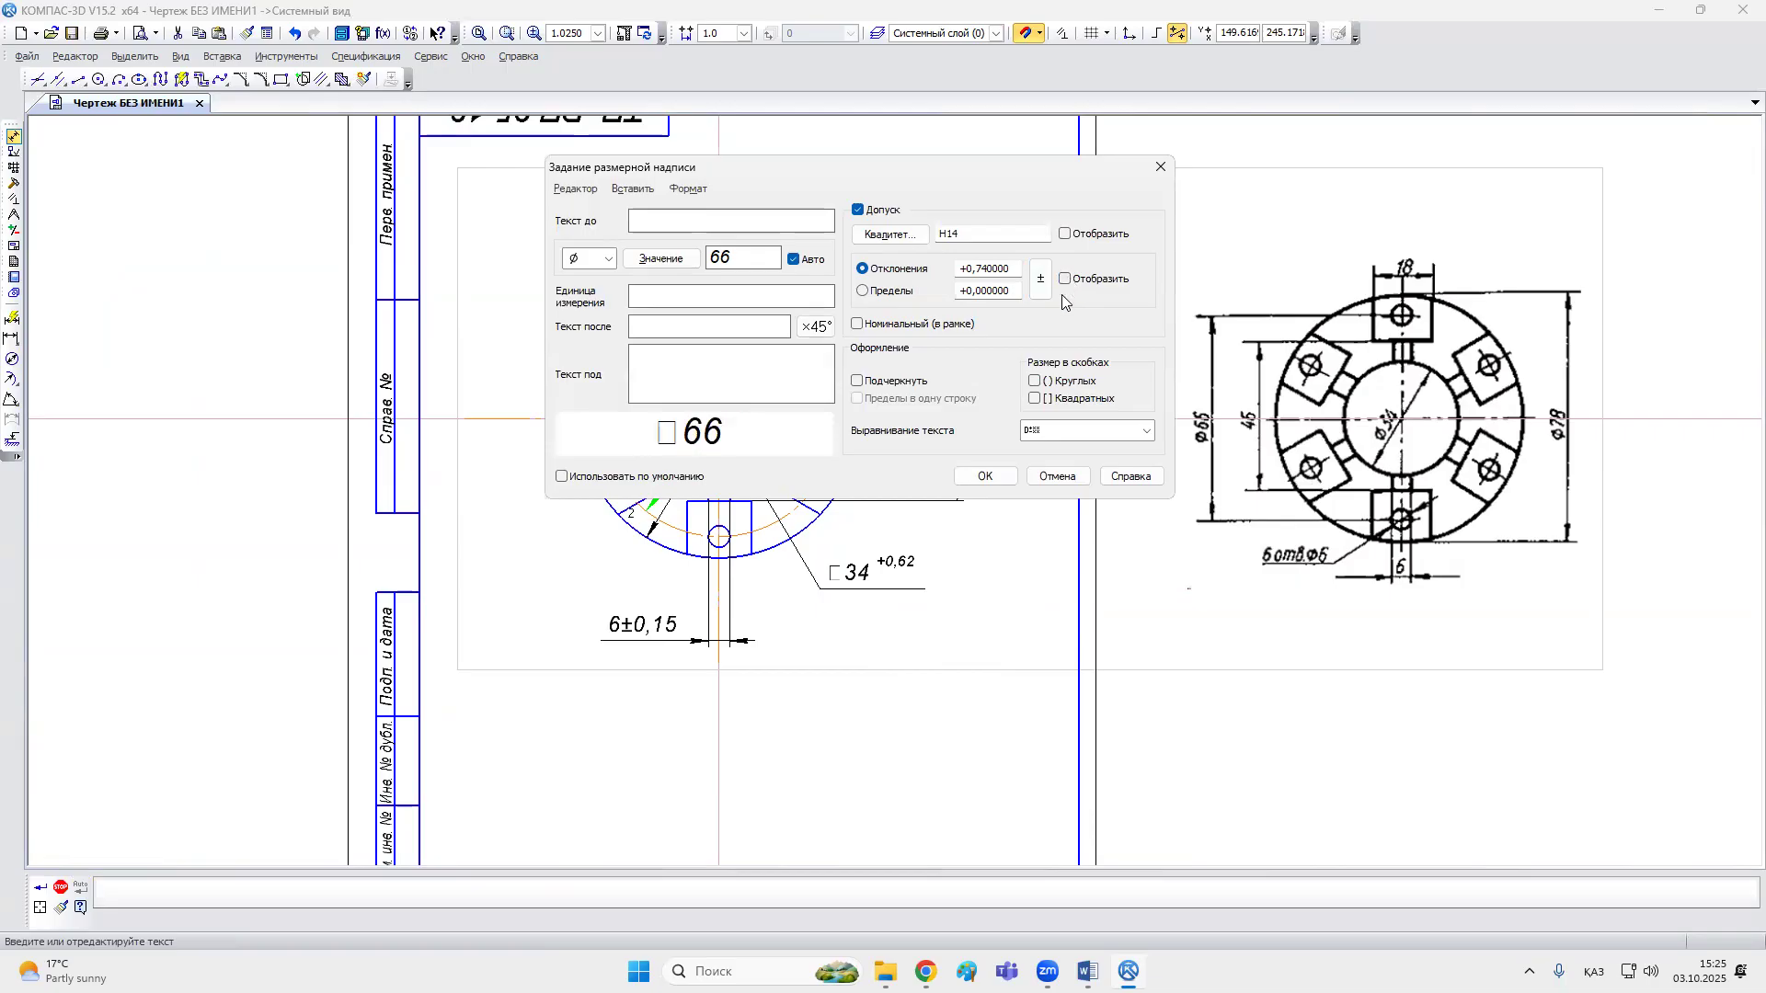
pyautogui.click(1007, 476)
pyautogui.doubleClick(940, 435)
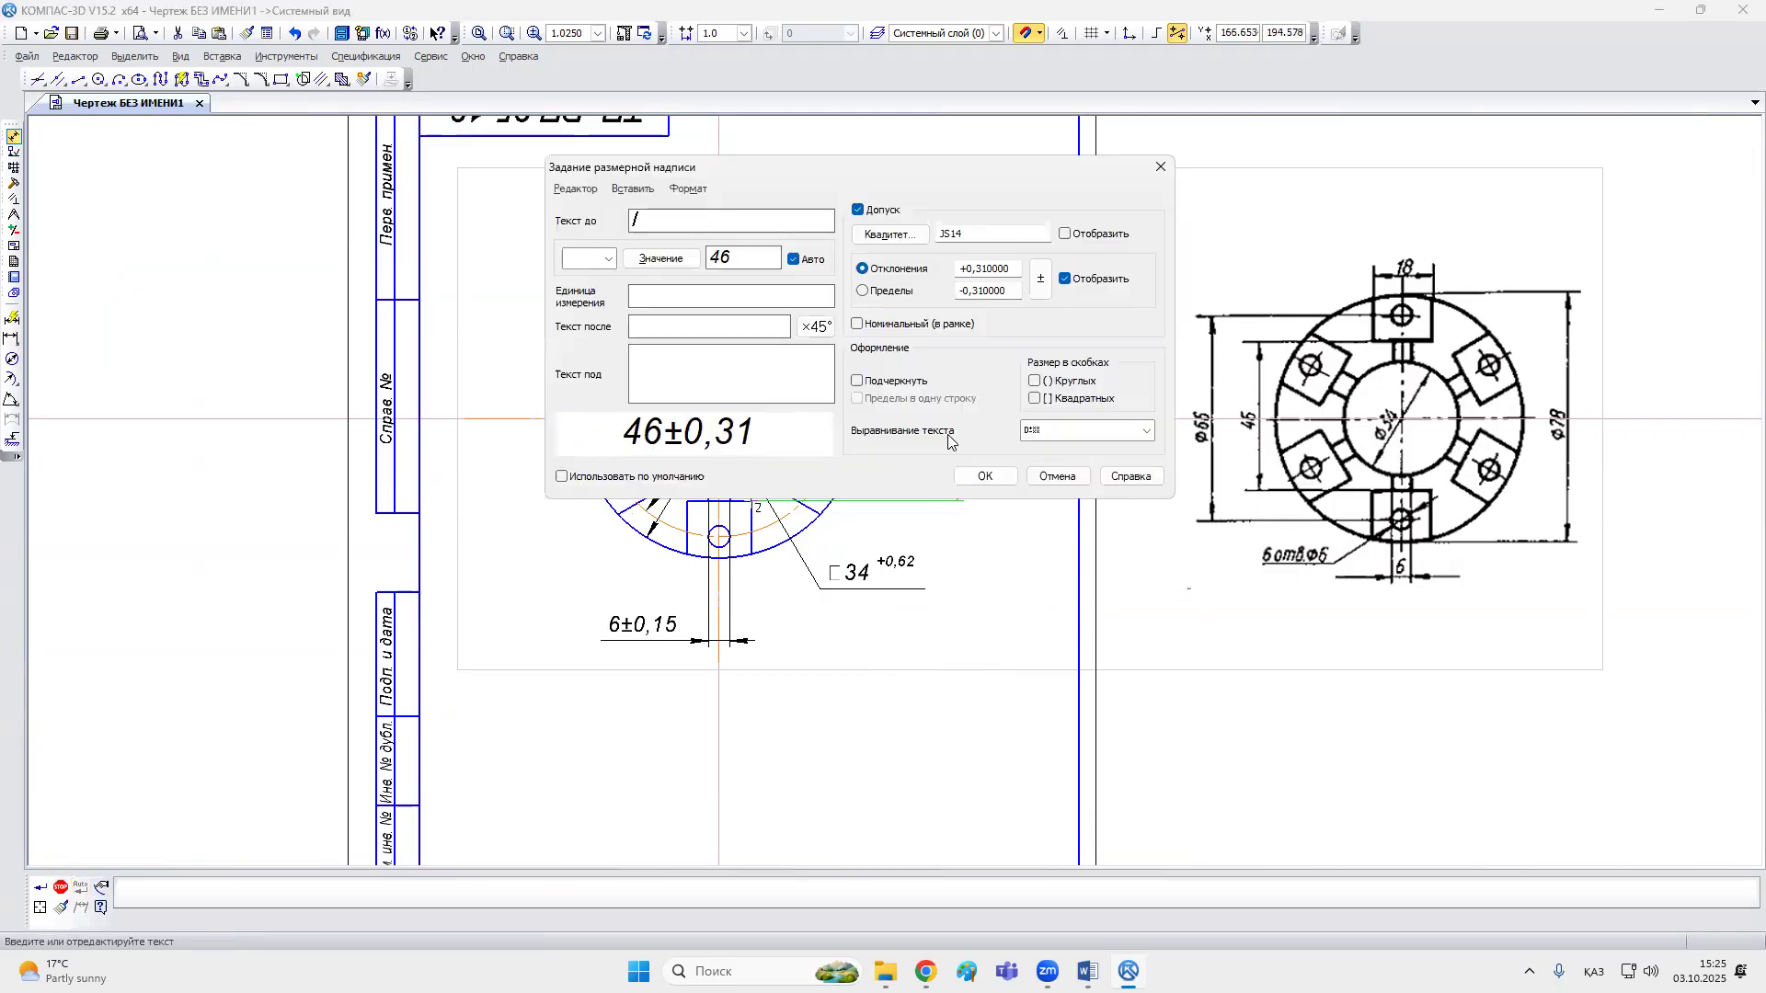
pyautogui.click(1065, 279)
pyautogui.click(984, 476)
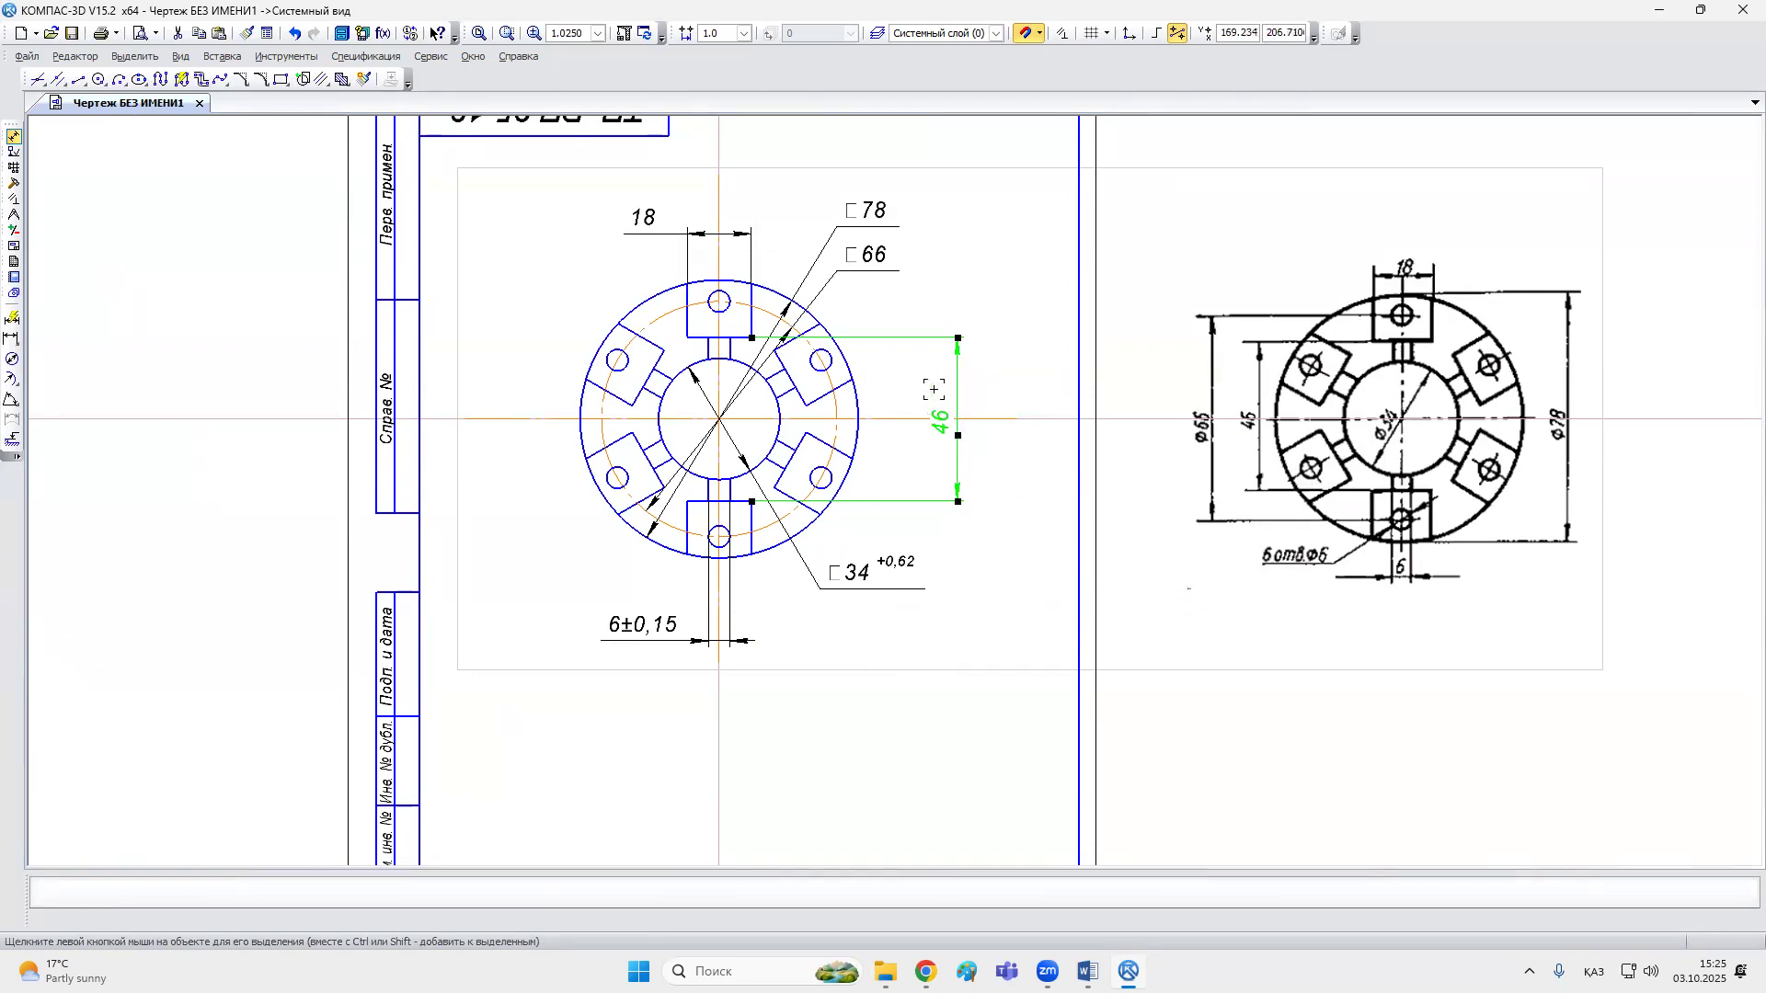
# Step: Hide the tolerance deviations on the inner circle's diameter dimension and the bottom slot's width dimension
pyautogui.doubleClick(862, 572)
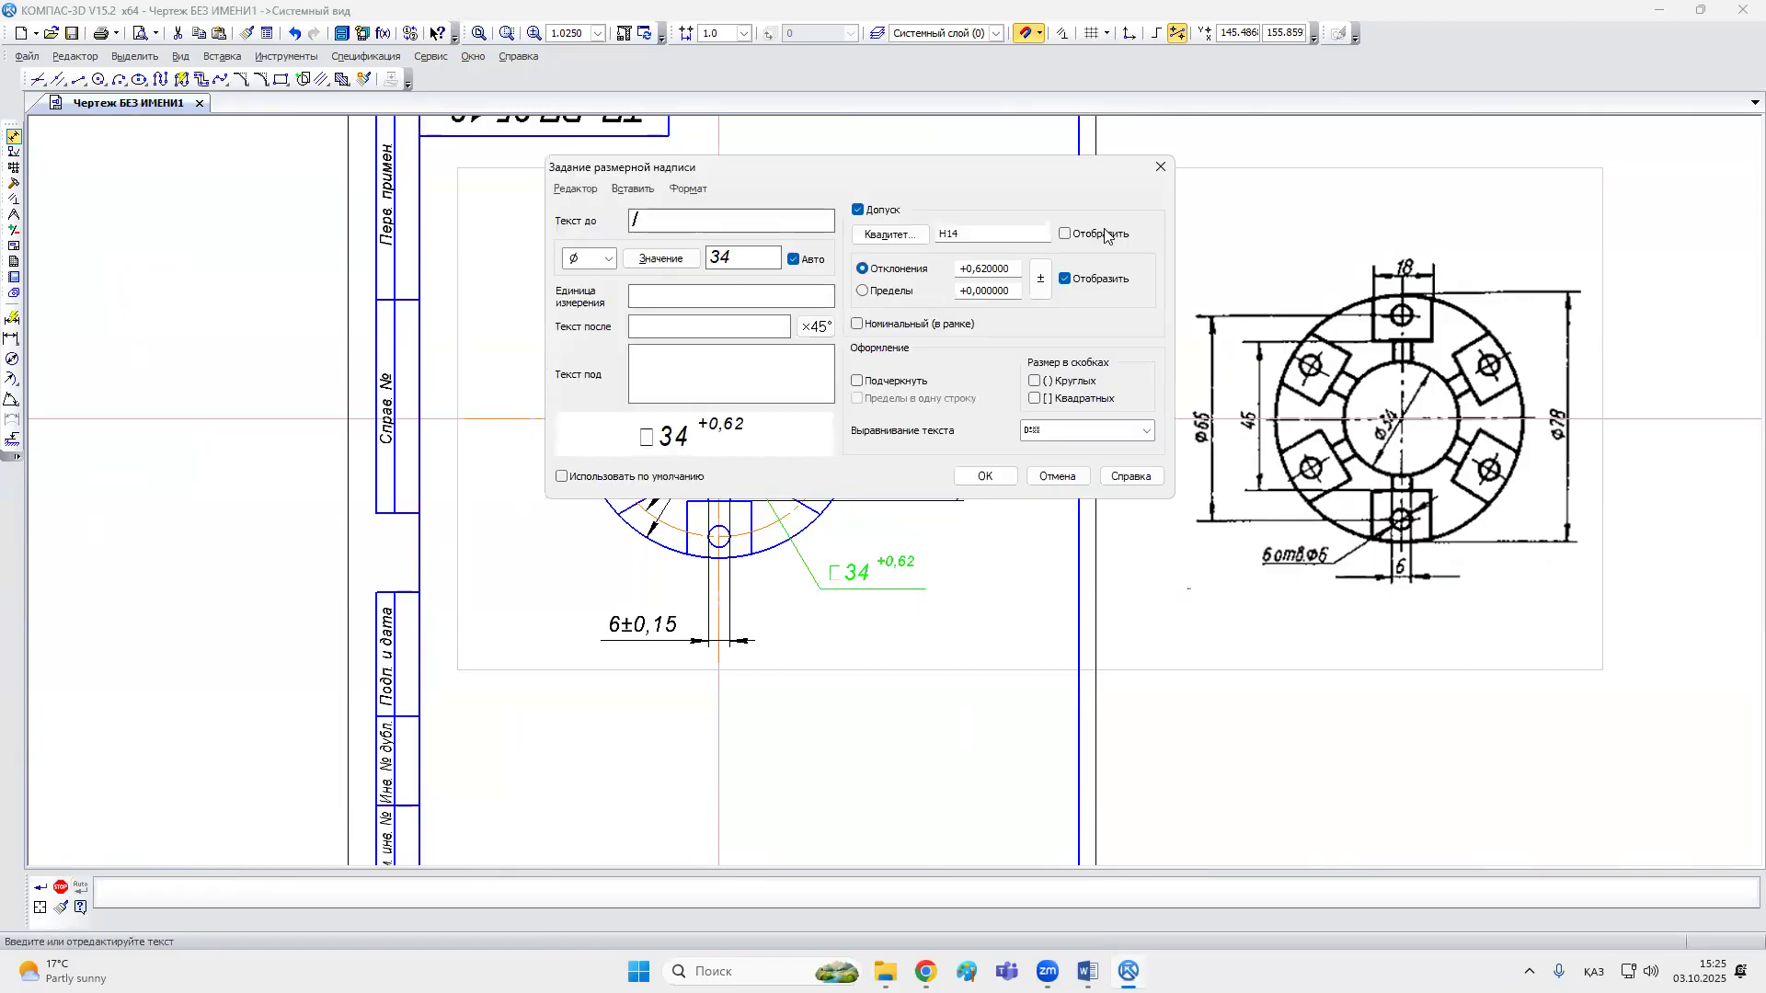
pyautogui.click(984, 476)
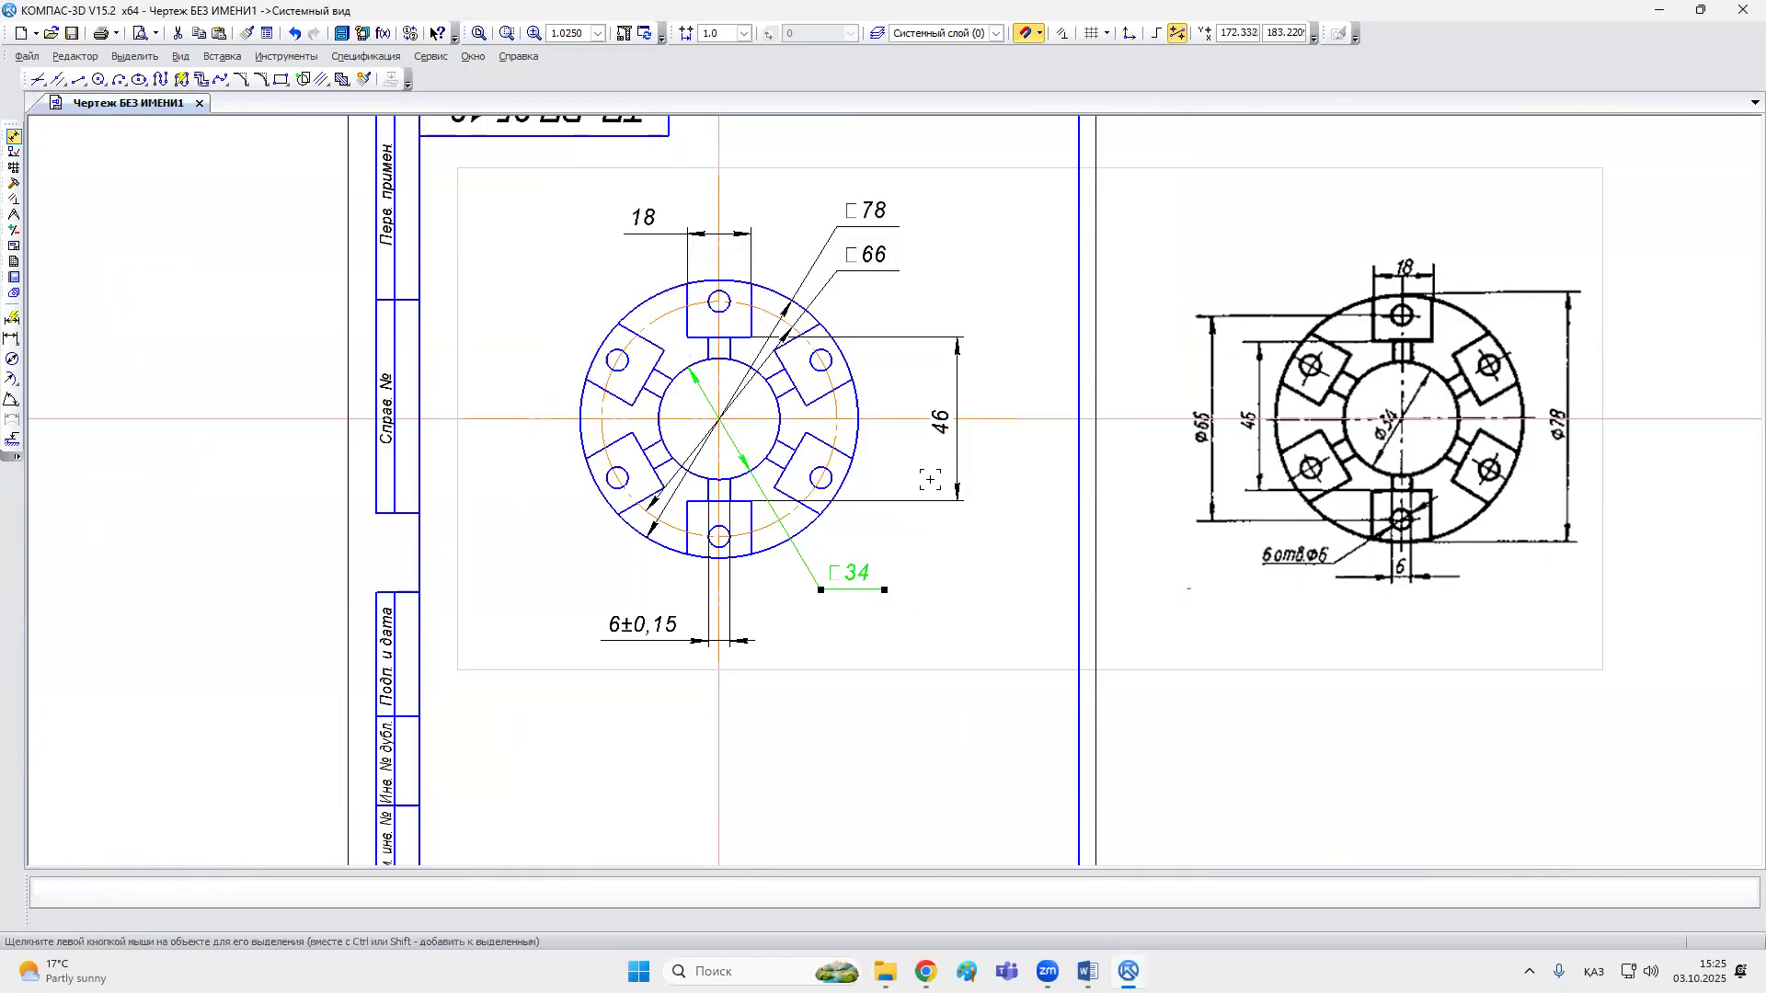
pyautogui.doubleClick(647, 629)
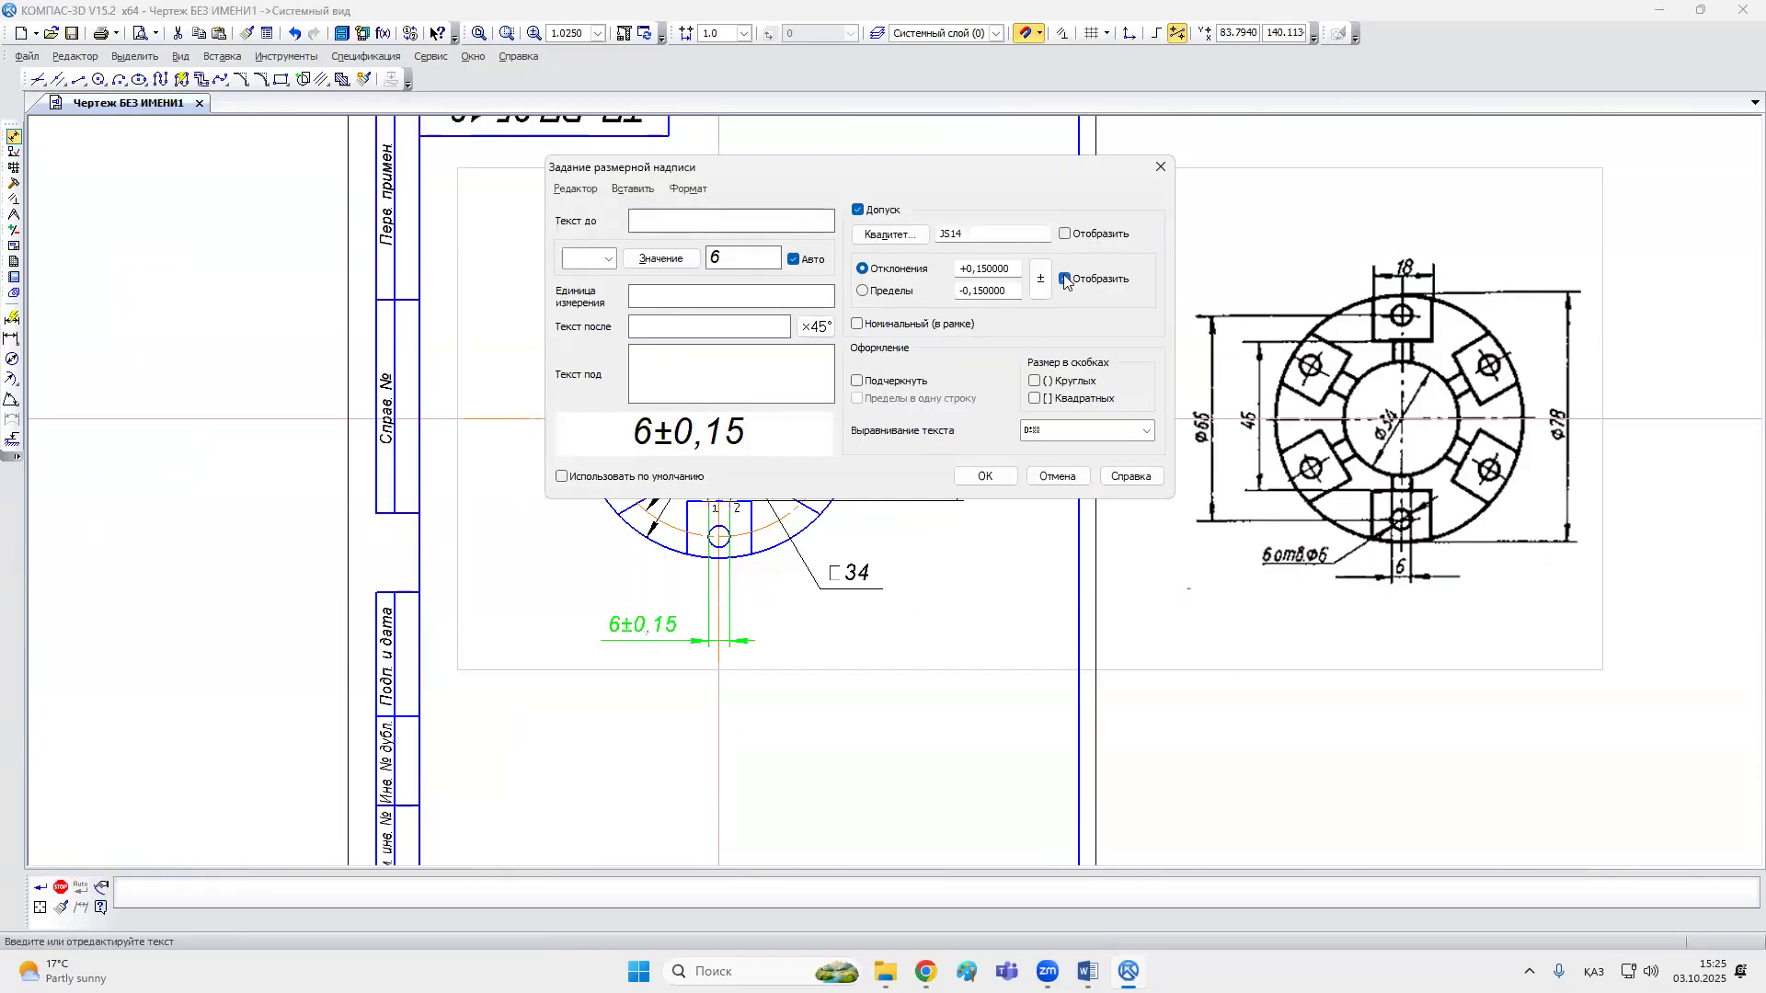
pyautogui.click(984, 476)
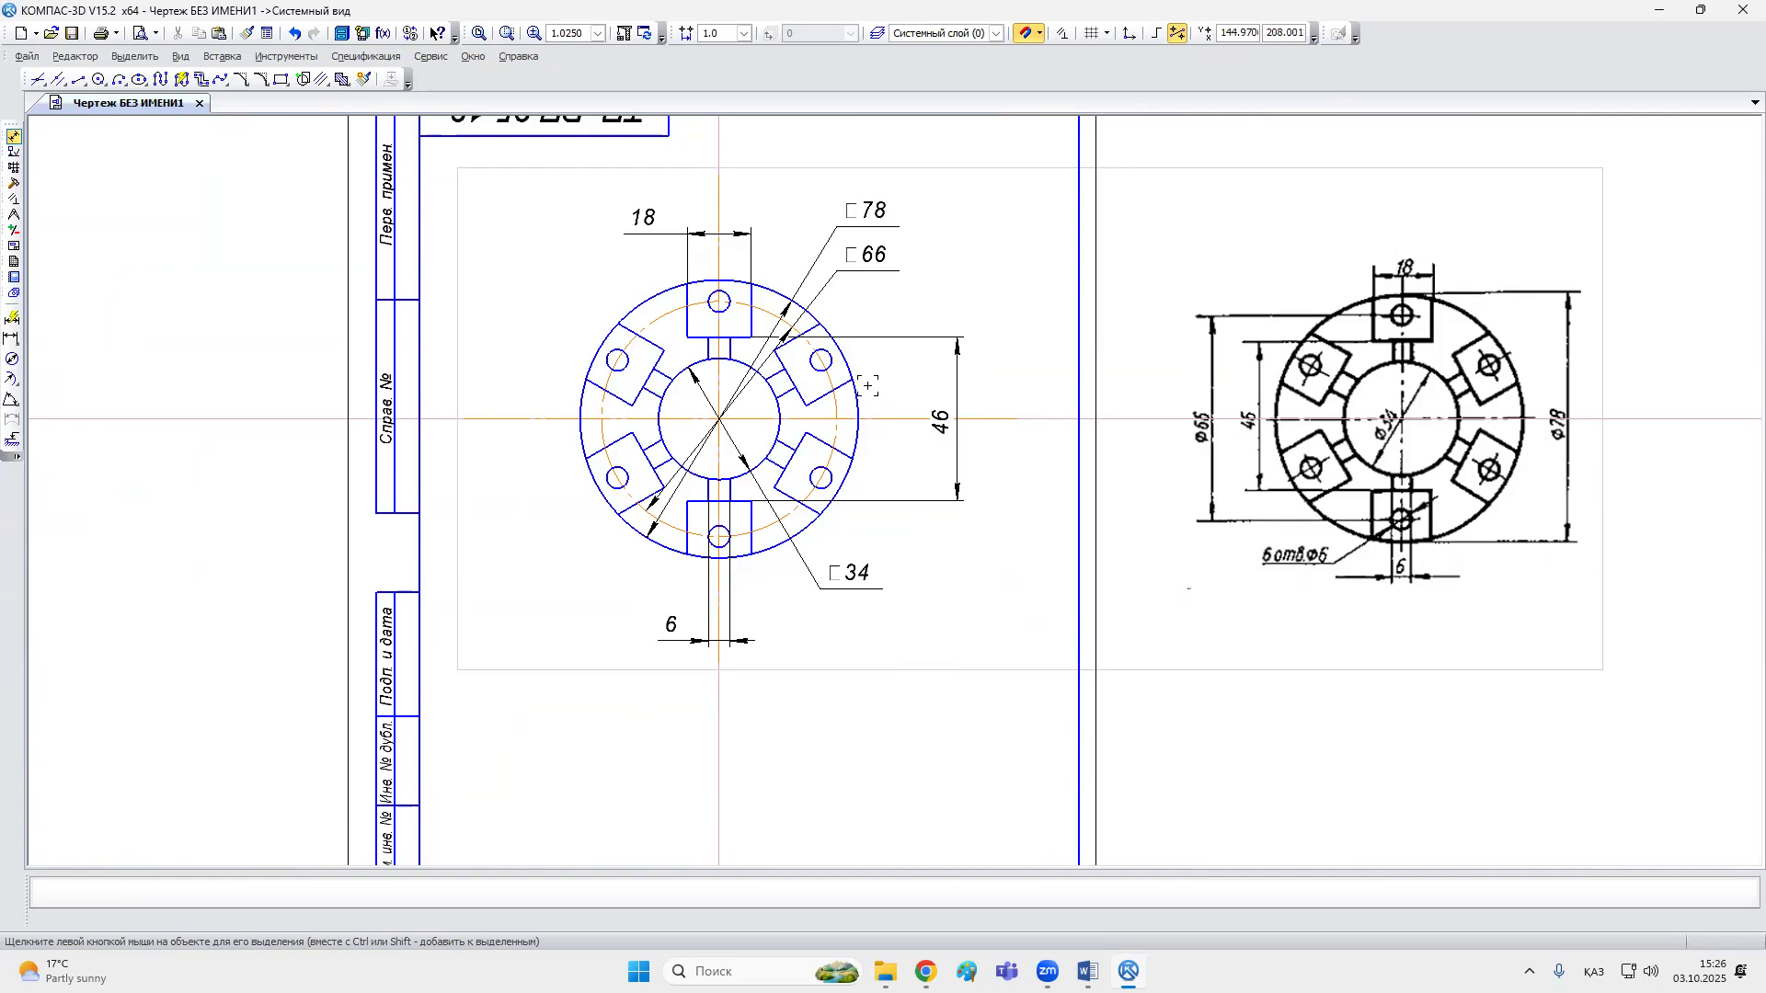
pyautogui.scroll(10, 796, 342)
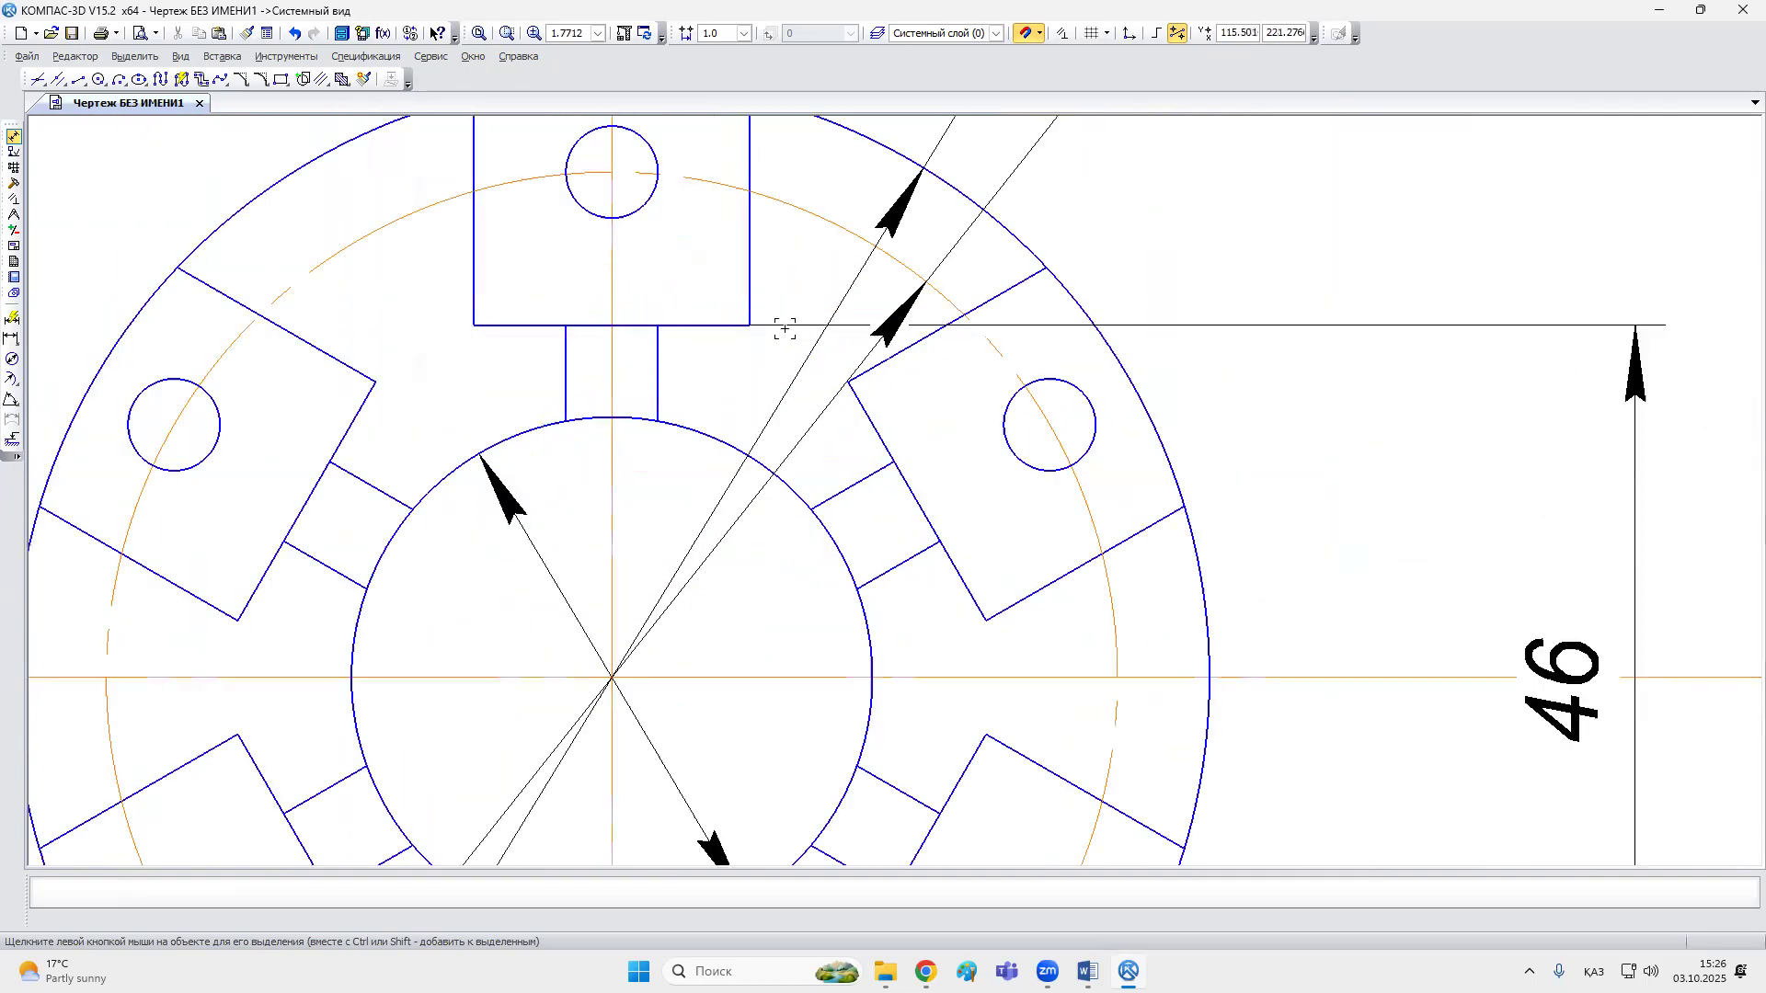
pyautogui.scroll(-8, 731, 320)
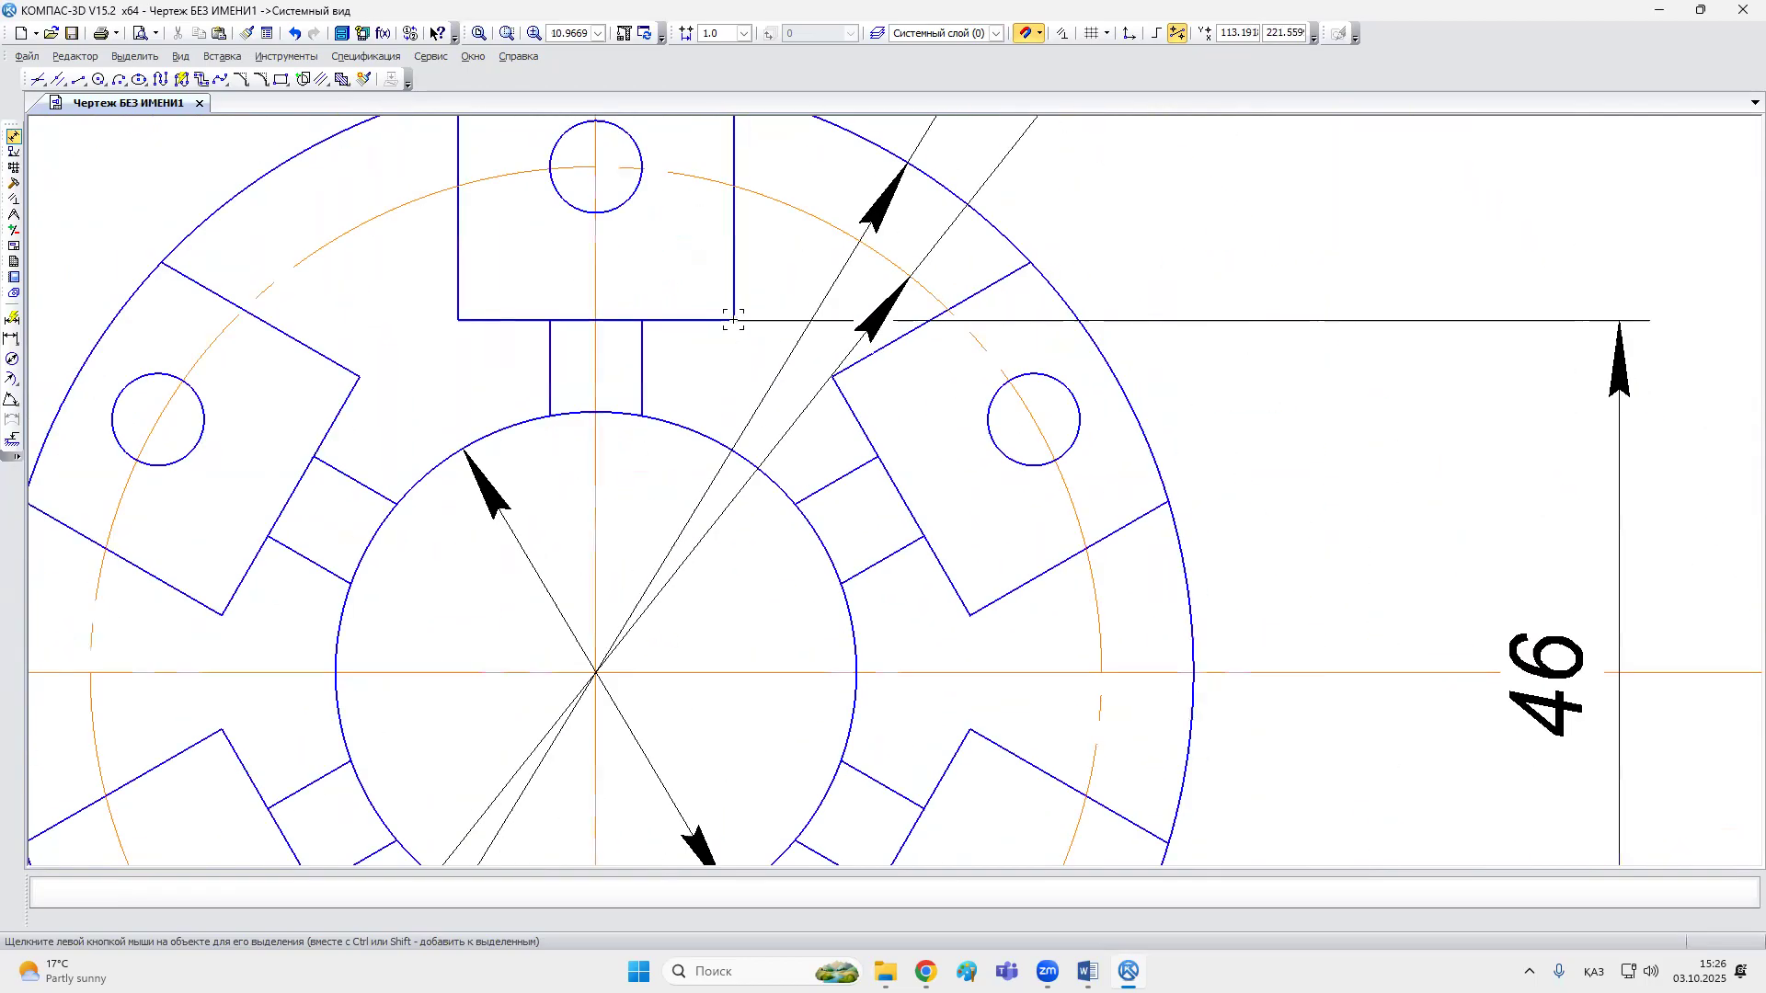
pyautogui.scroll(4, 736, 502)
pyautogui.scroll(-5, 736, 502)
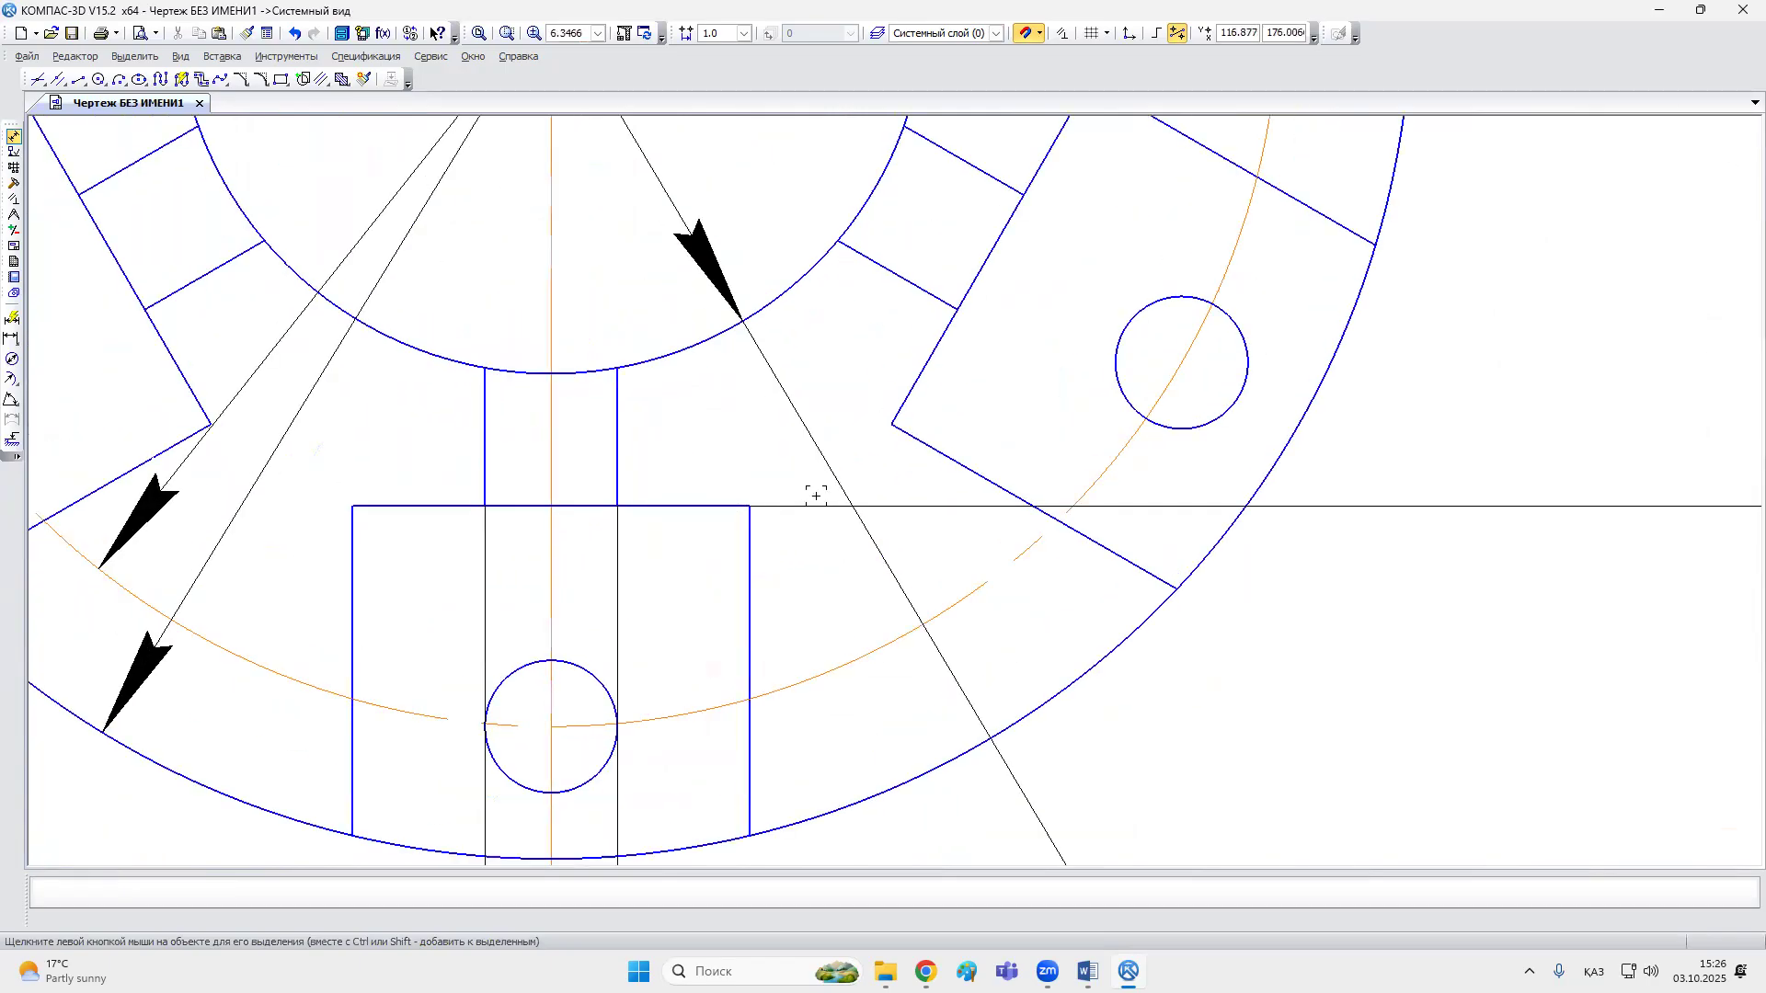
pyautogui.moveTo(1045, 252); pyautogui.dragTo(968, 280, button='middle')
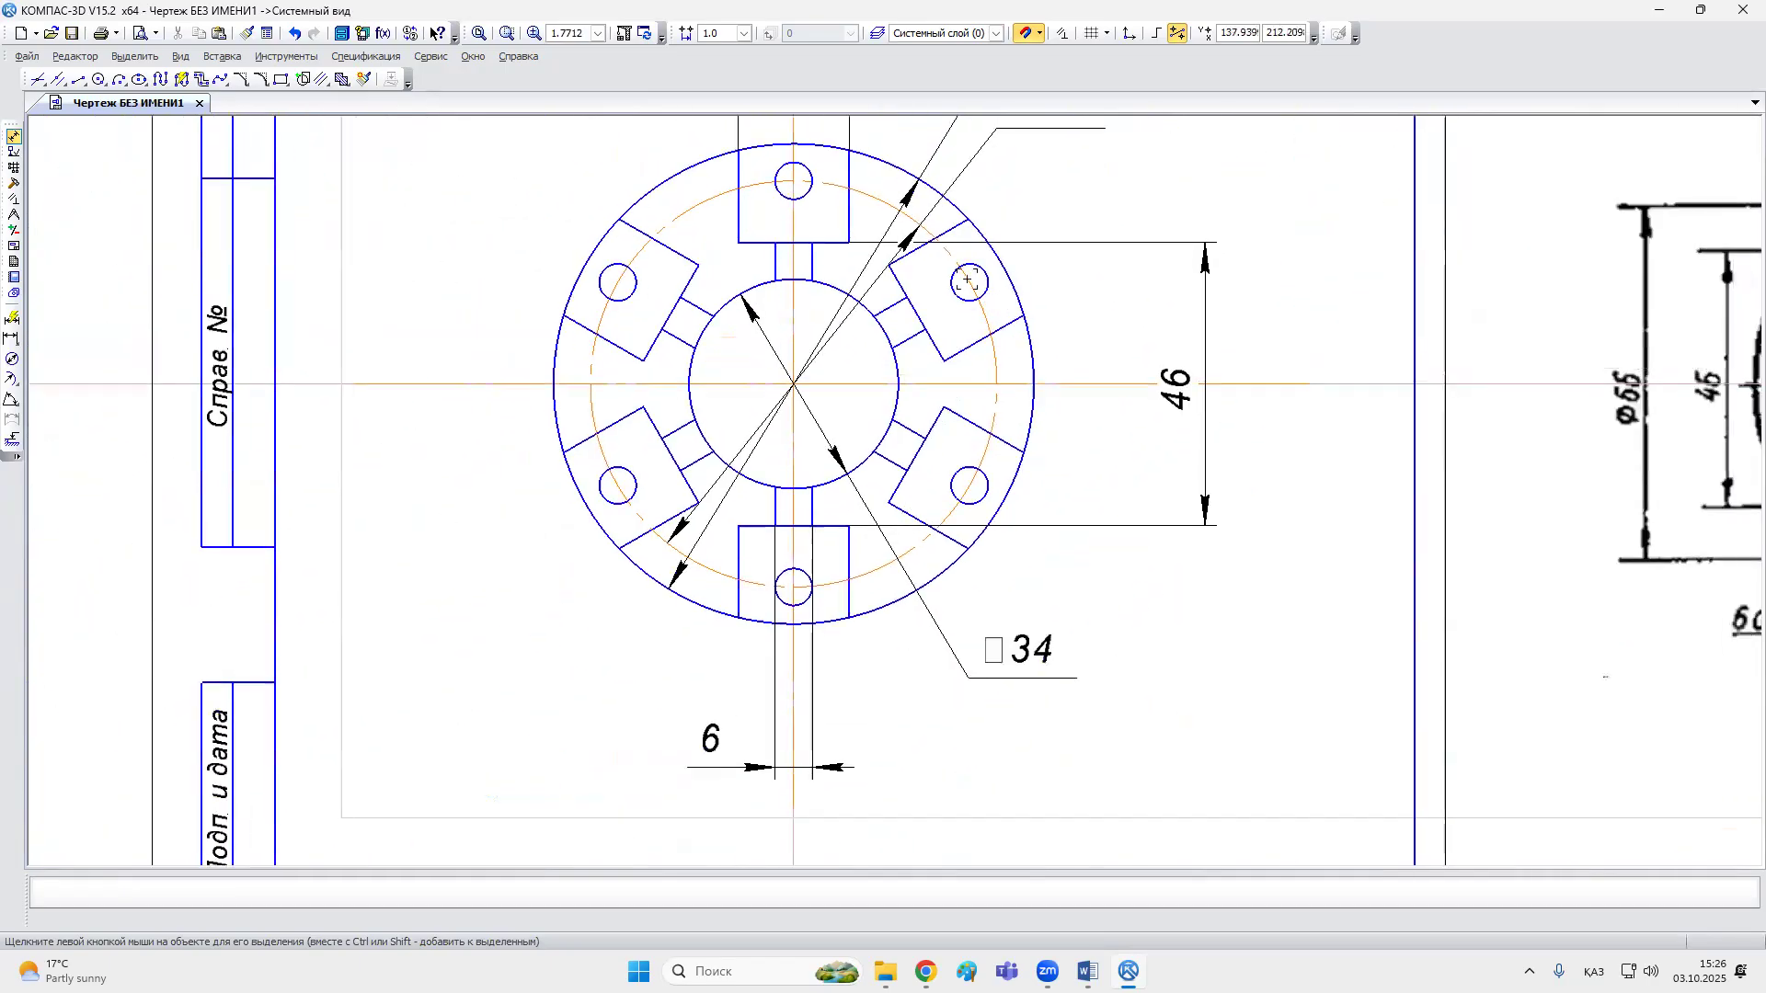
# Step: Add a diameter dimension to the hole in the bottom notch, with its label below and to the right of the ring
pyautogui.scroll(-1, 1032, 391)
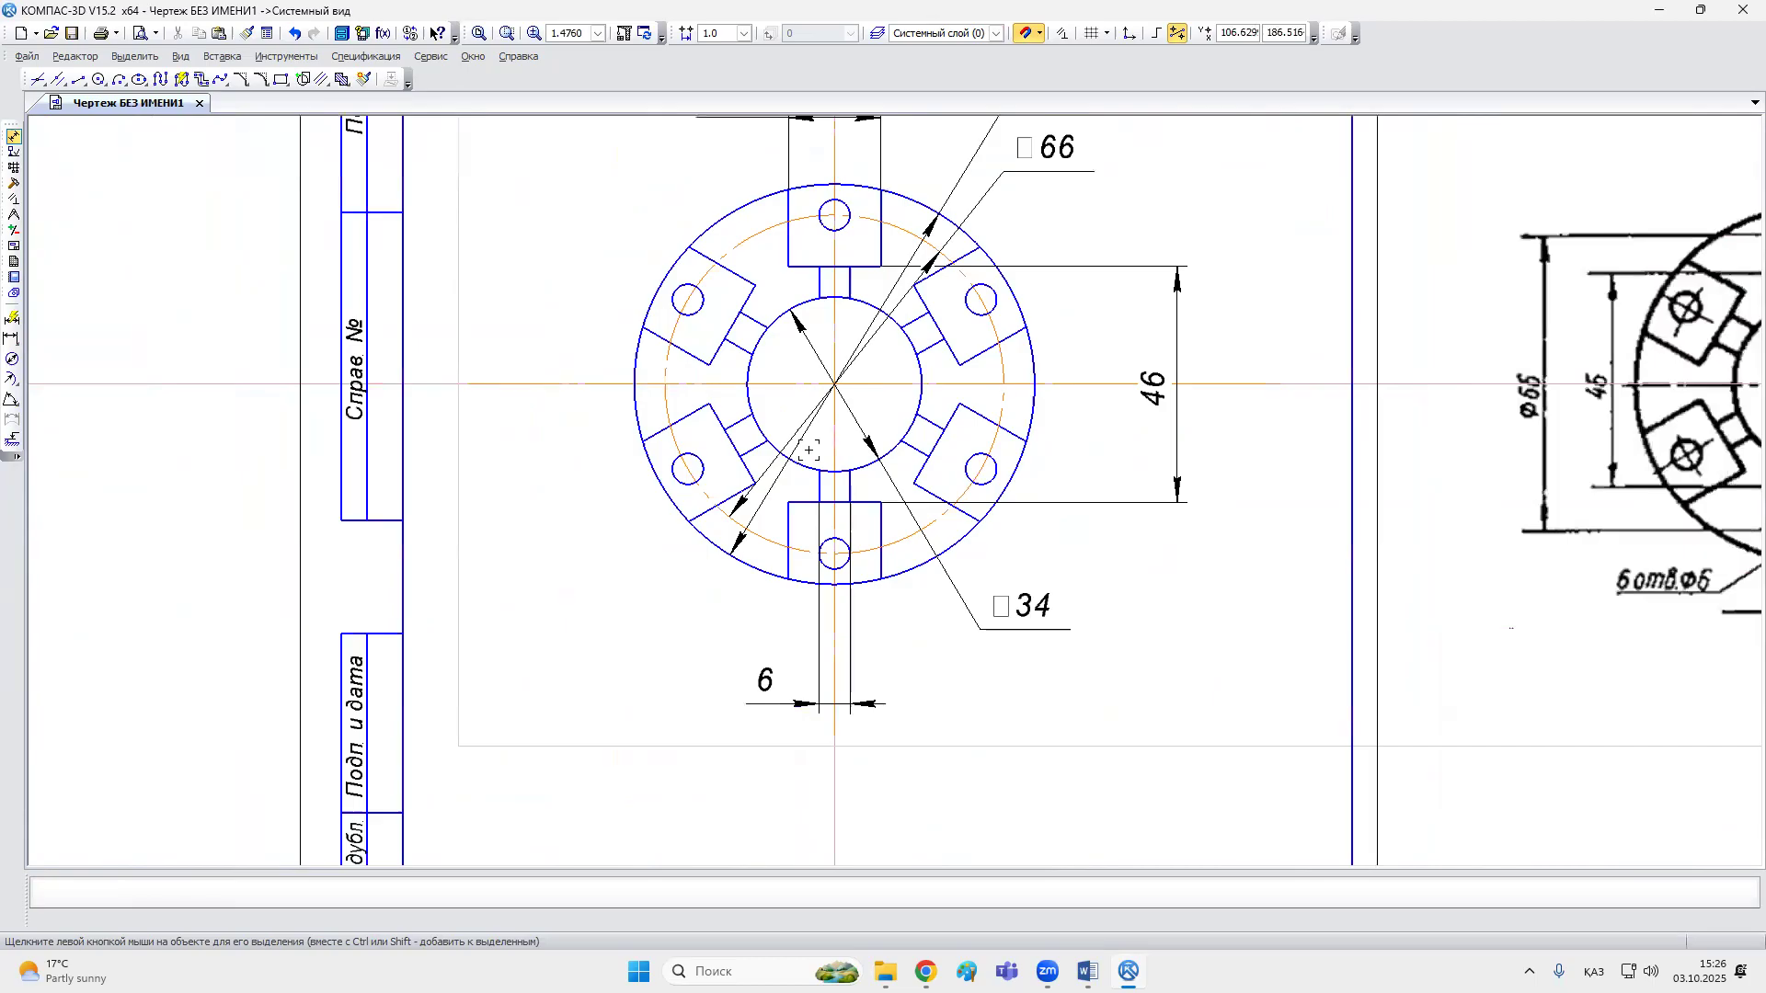
pyautogui.click(11, 361)
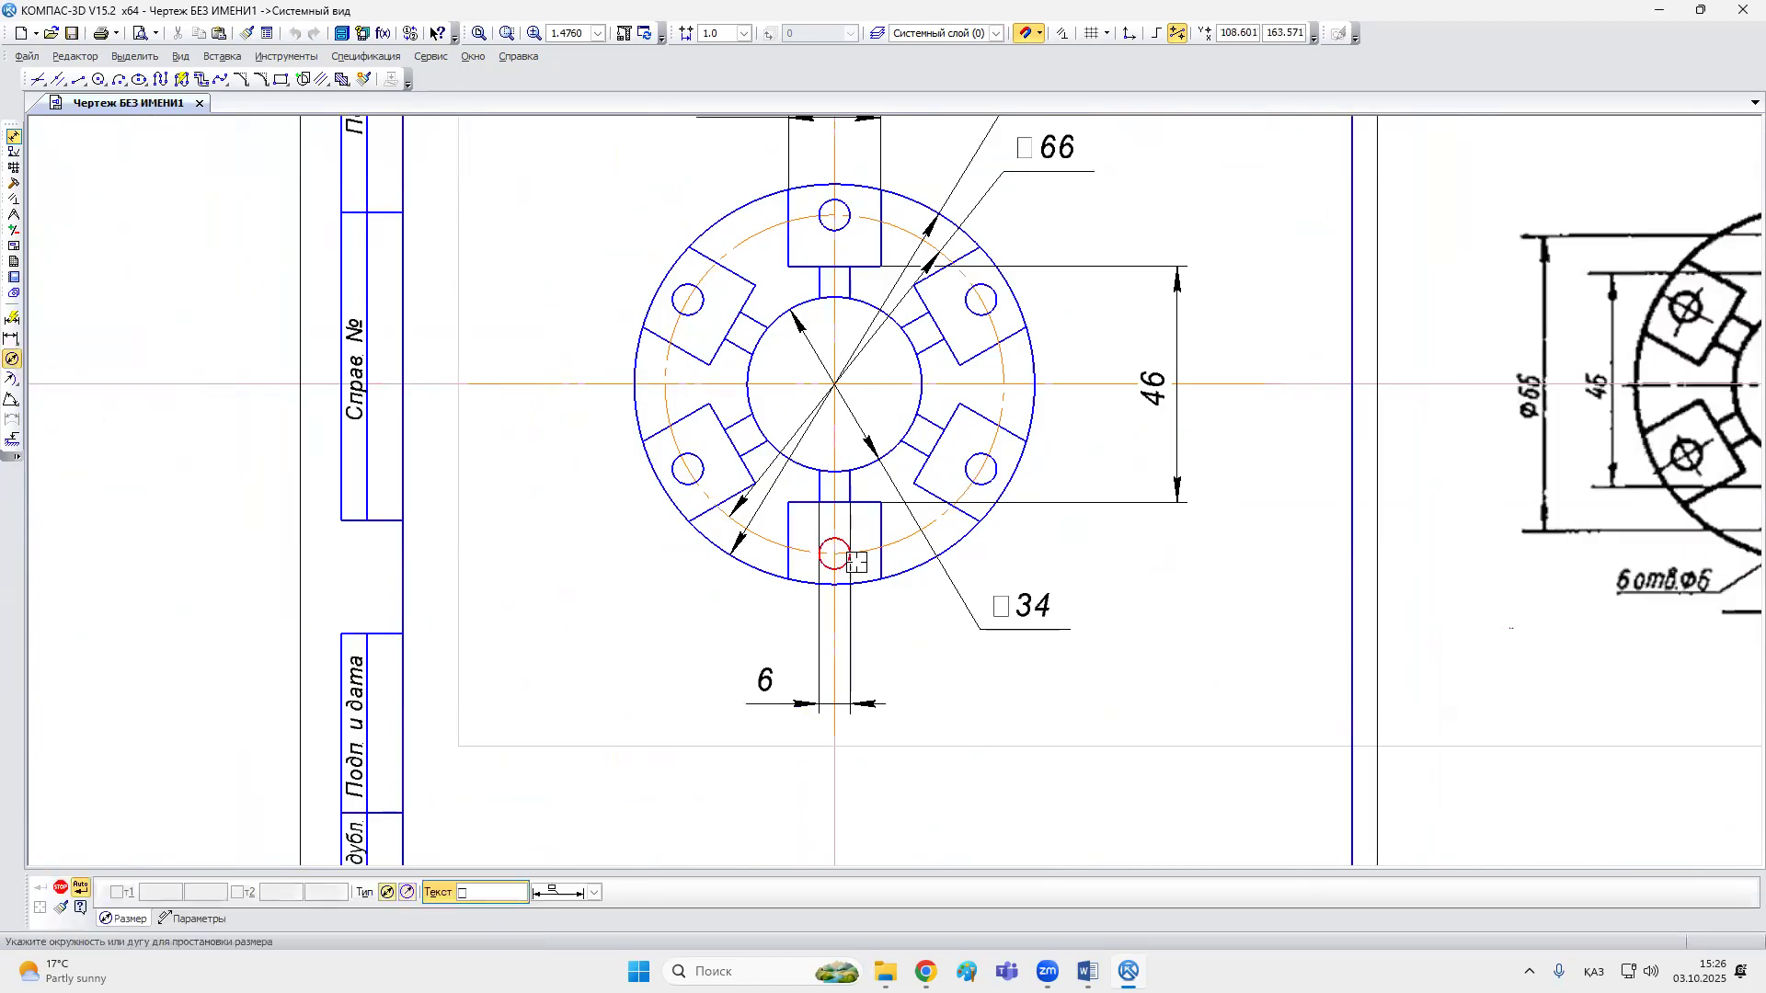
pyautogui.scroll(4, 855, 561)
pyautogui.click(830, 578)
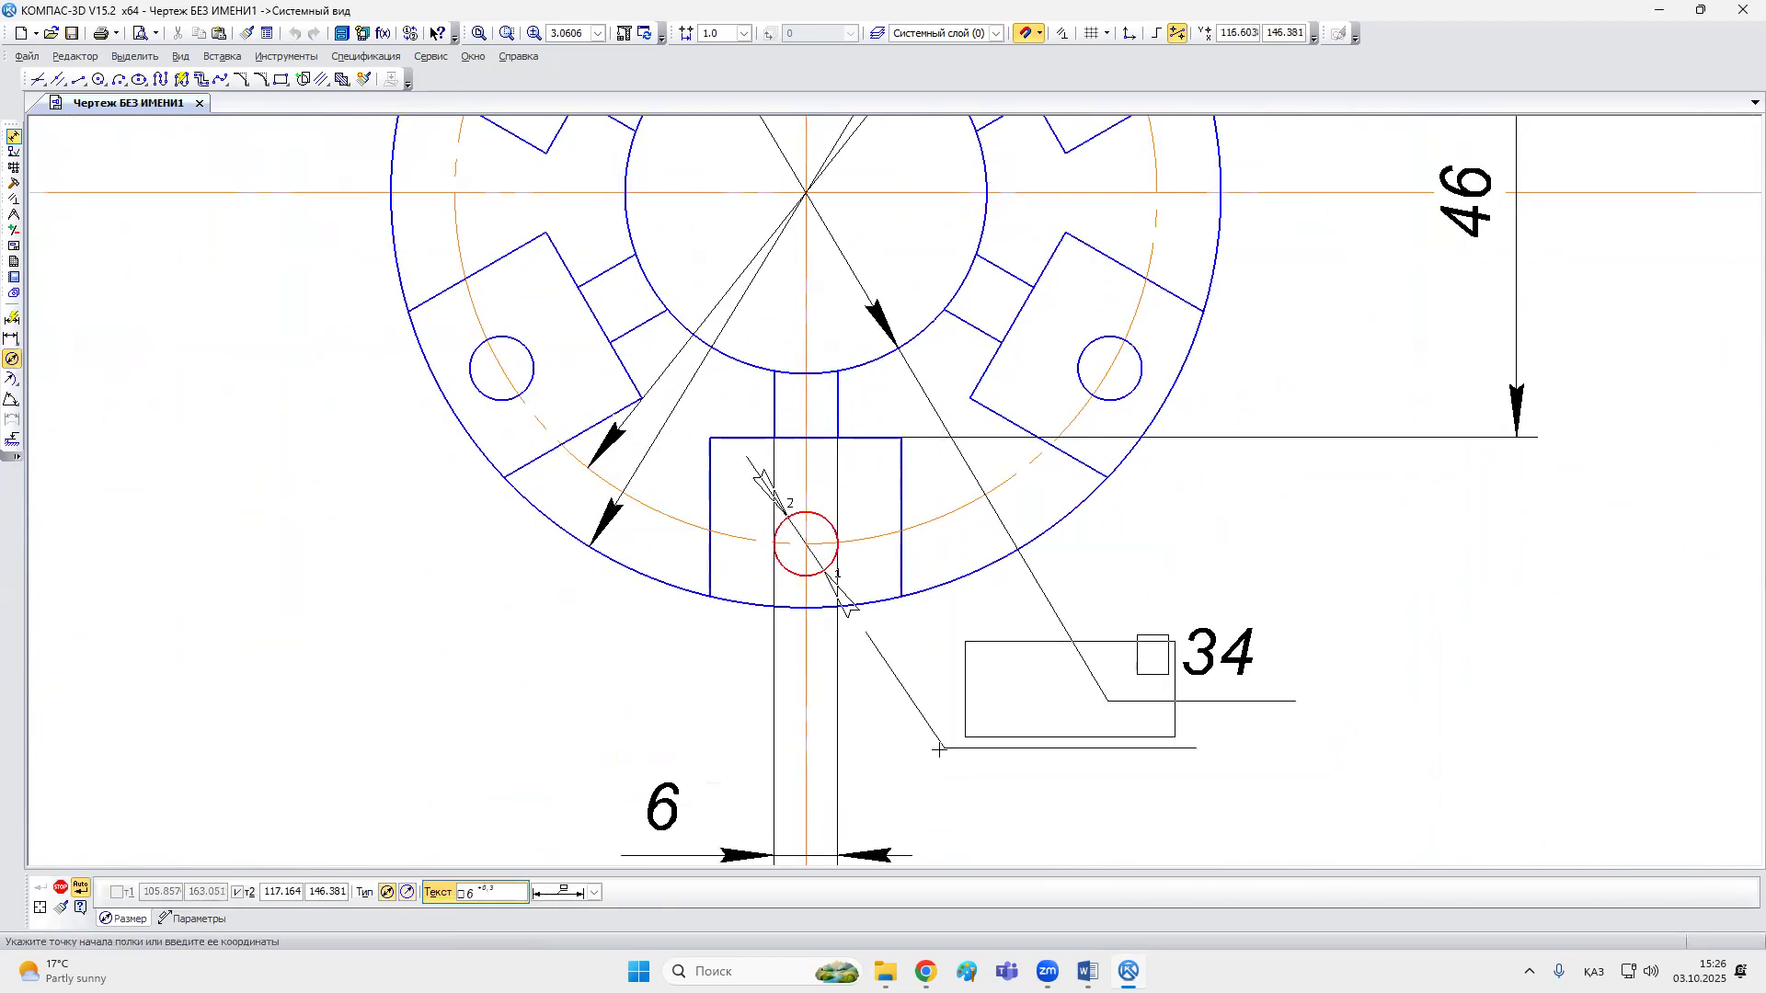
pyautogui.click(1042, 823)
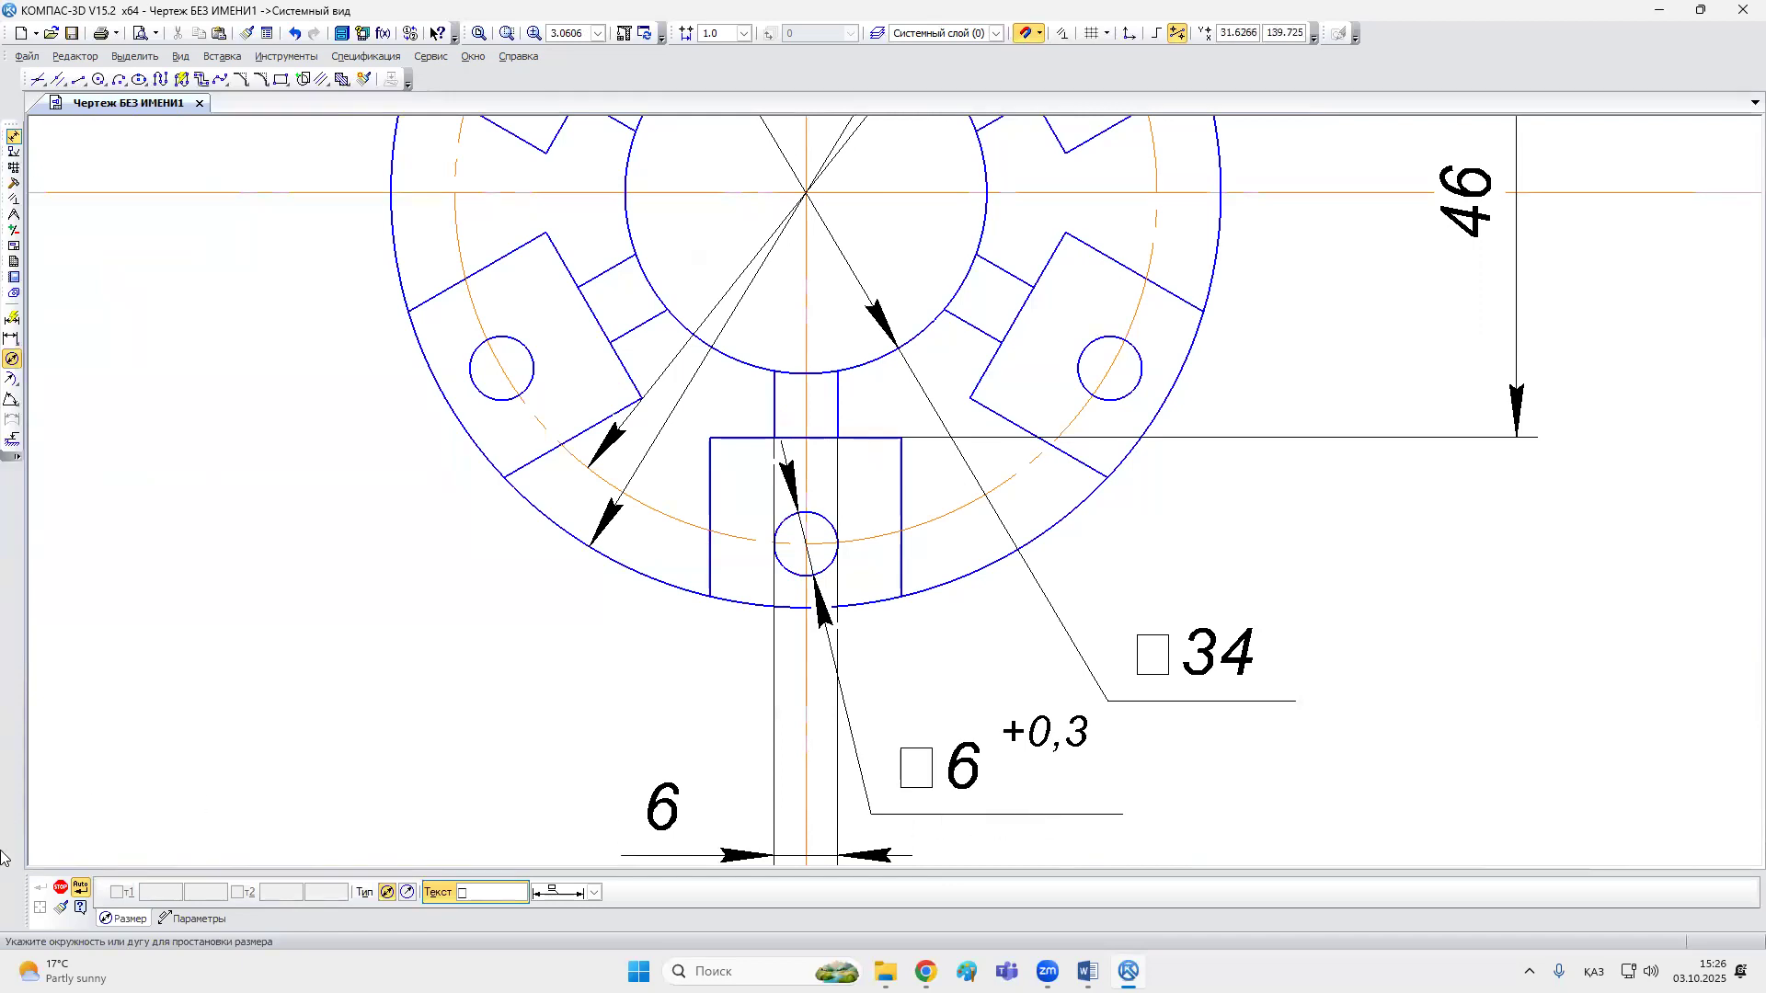
pyautogui.press('Escape')
# Step: Hide the tolerance deviations on the bottom hole's diameter dimension
pyautogui.doubleClick(986, 771)
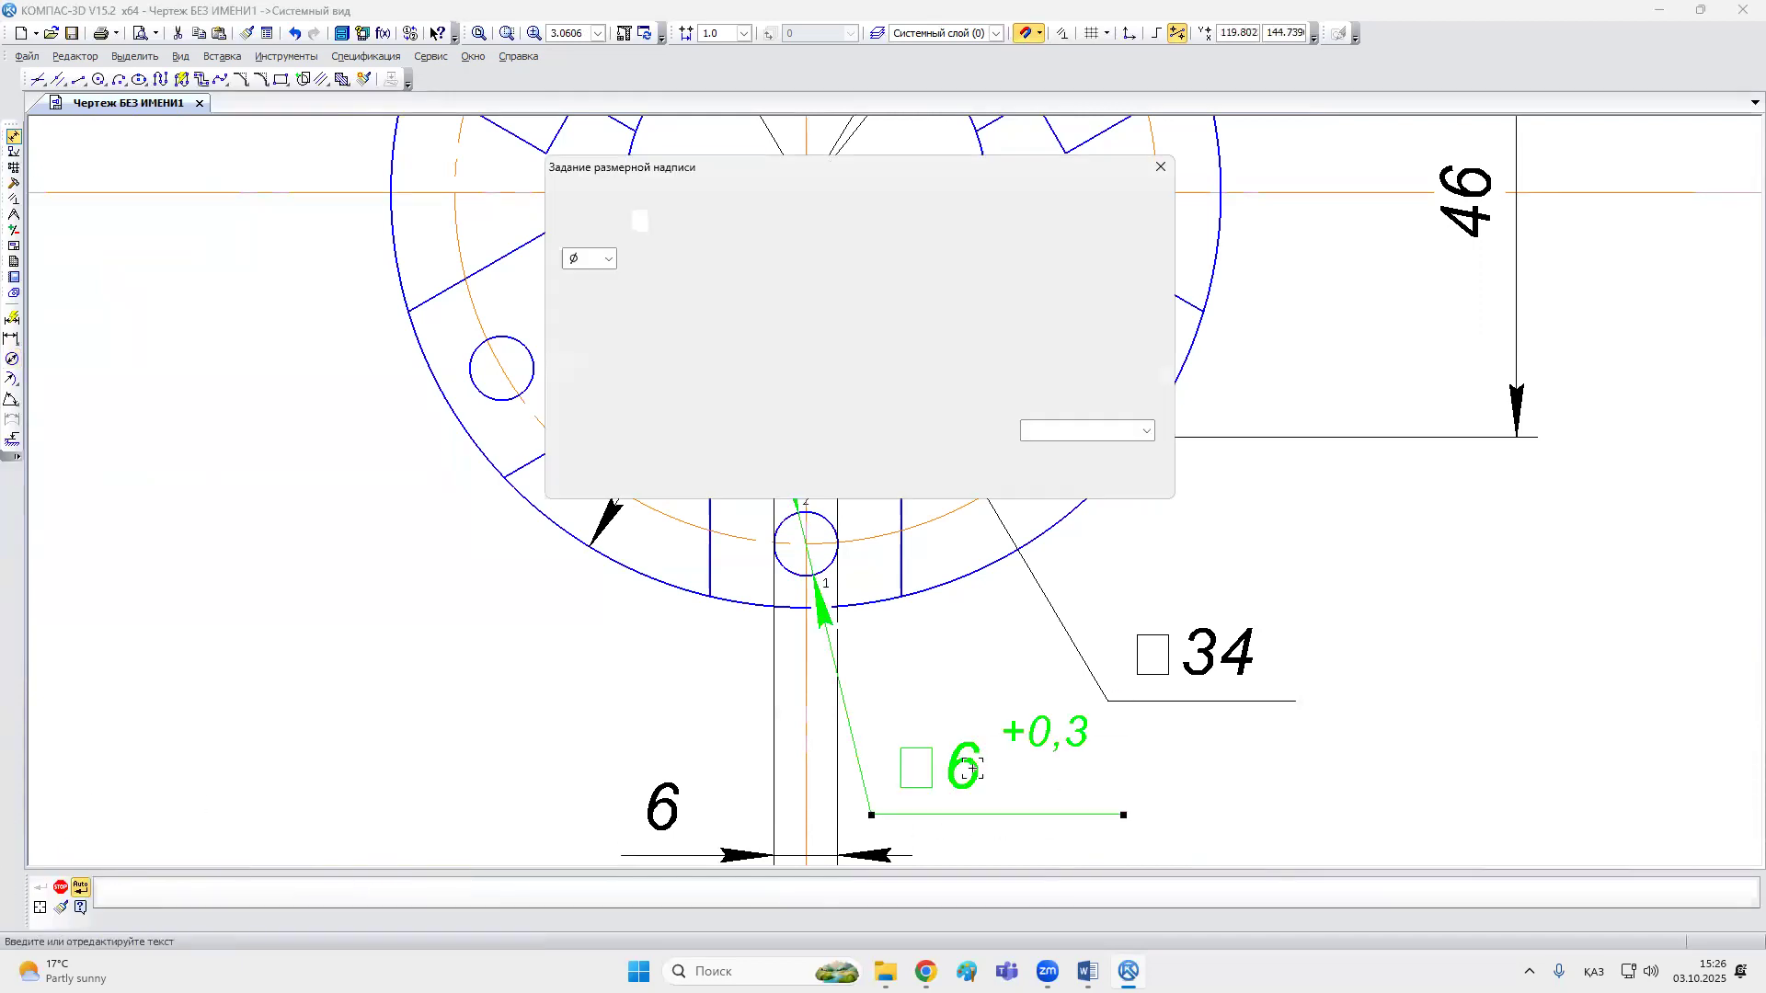
pyautogui.click(1066, 278)
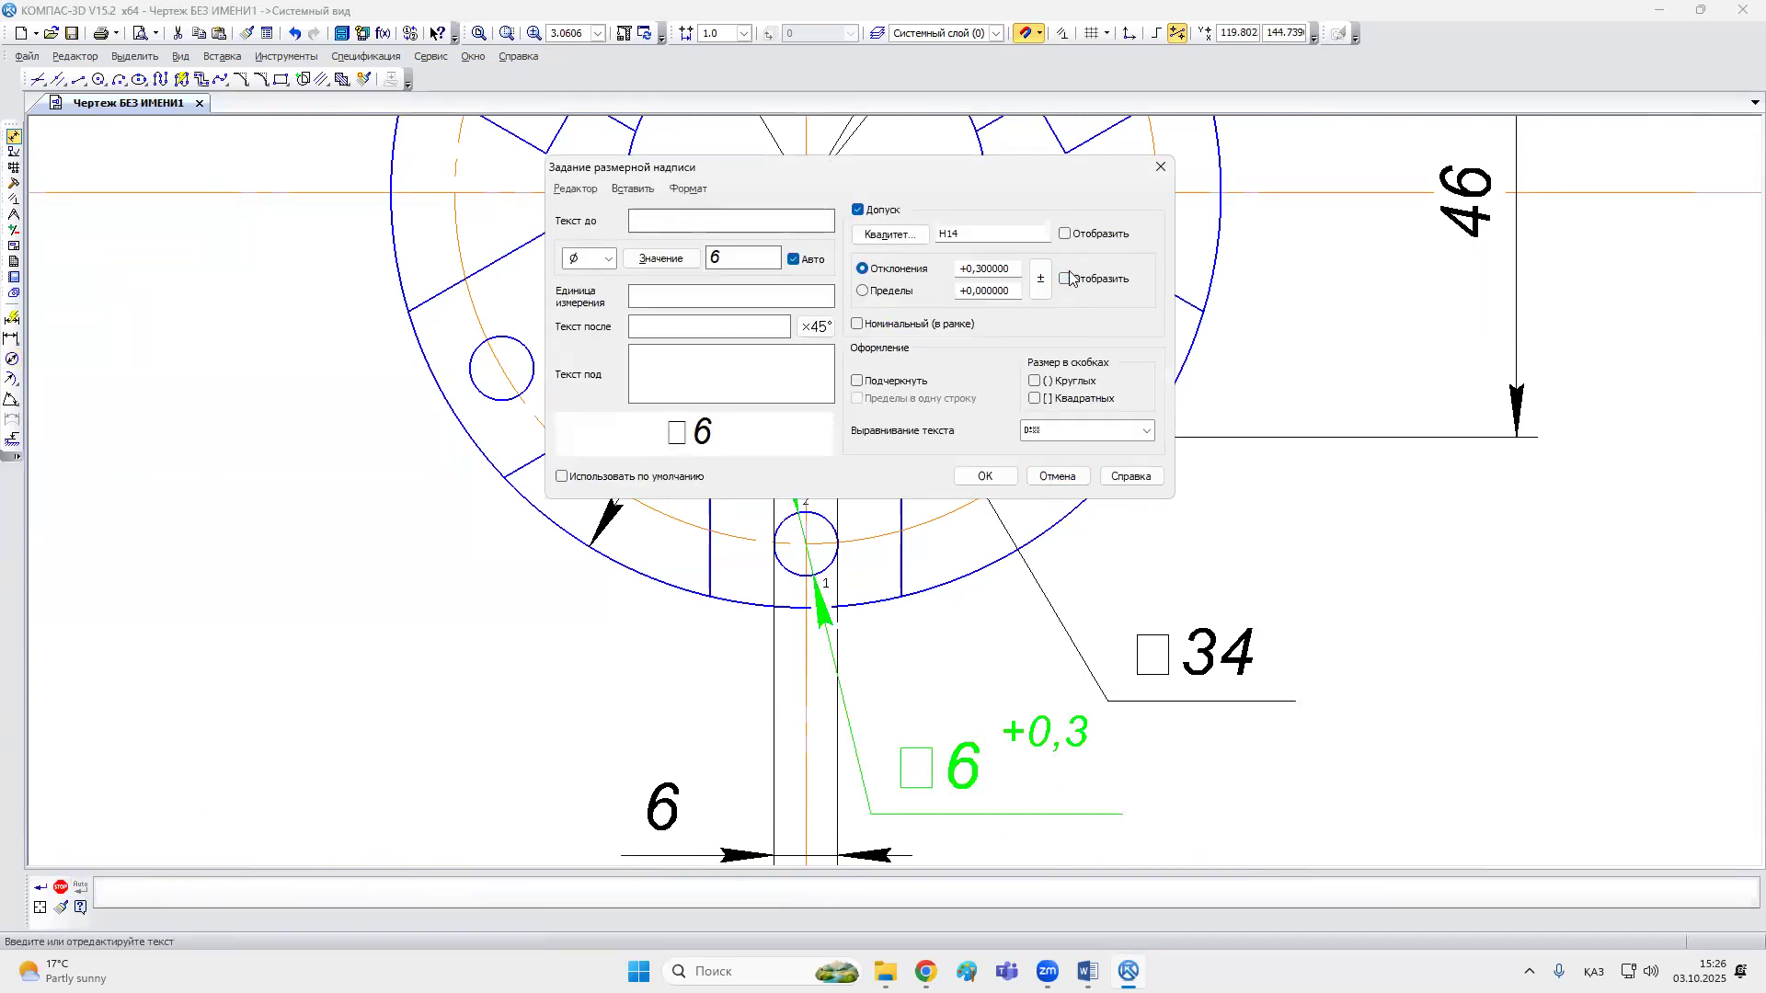
pyautogui.click(984, 476)
pyautogui.click(1254, 548)
# Step: Delete the sample picture beside the drawing sheet
pyautogui.scroll(-5, 1254, 548)
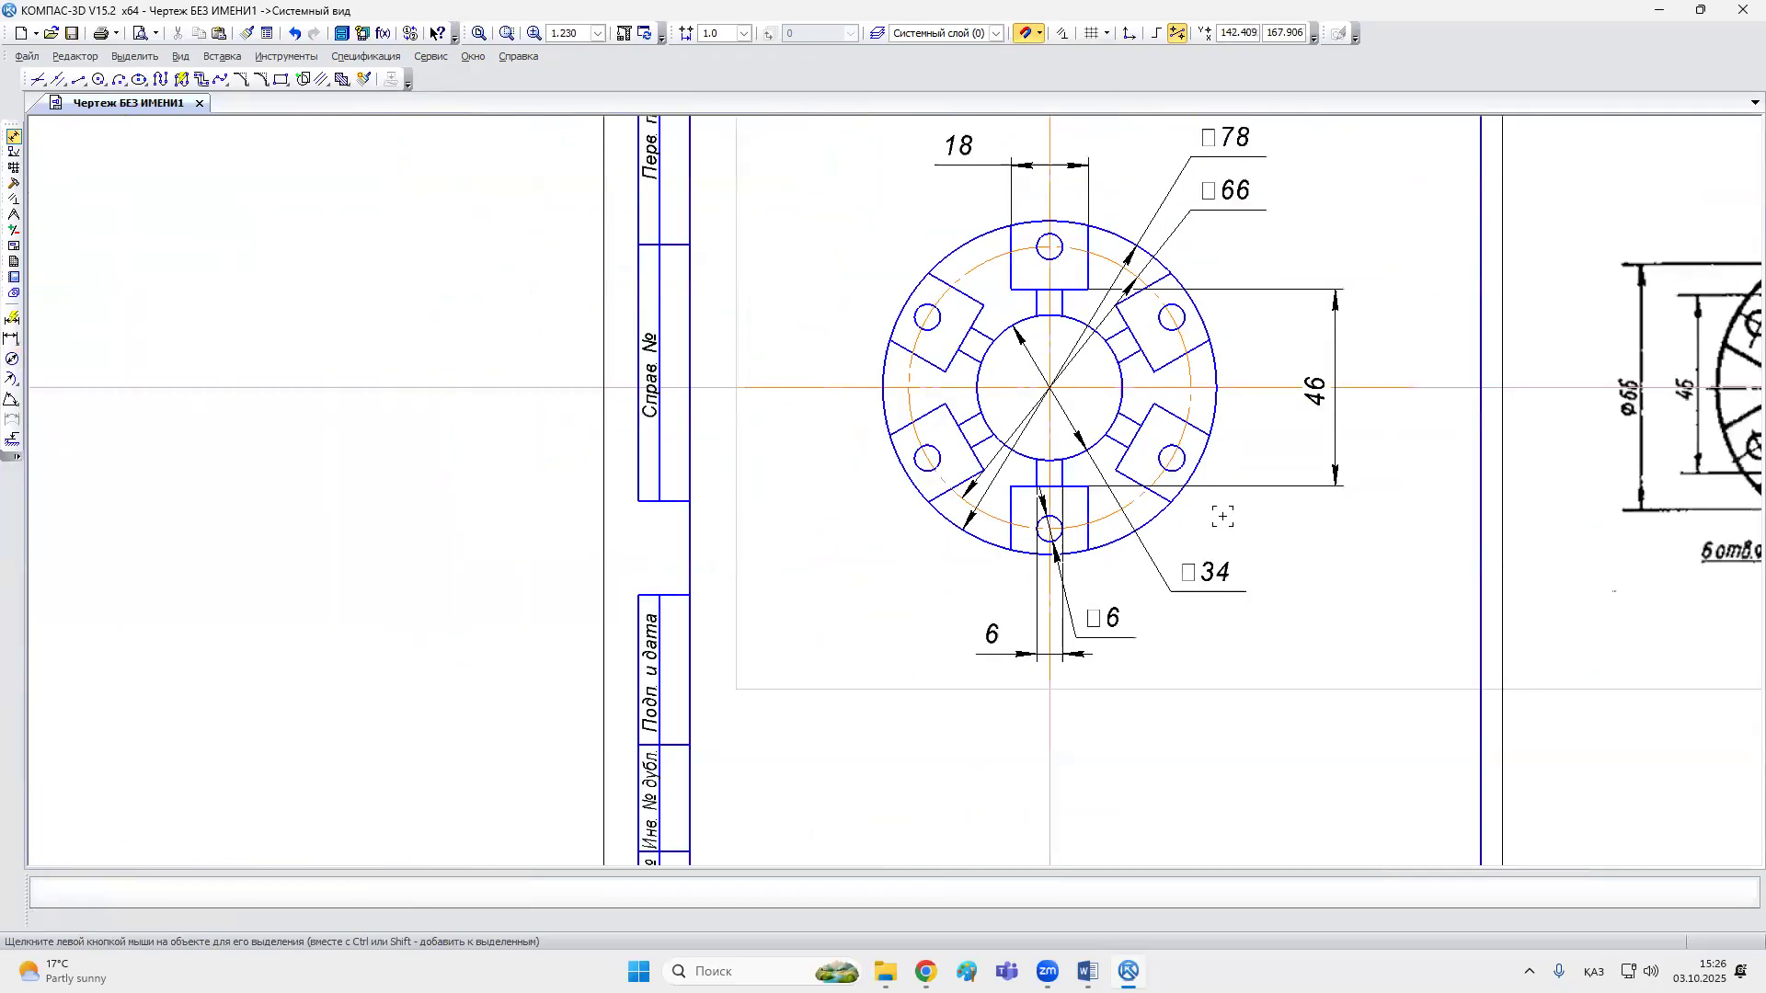
pyautogui.scroll(-3, 1219, 358)
pyautogui.click(1269, 371)
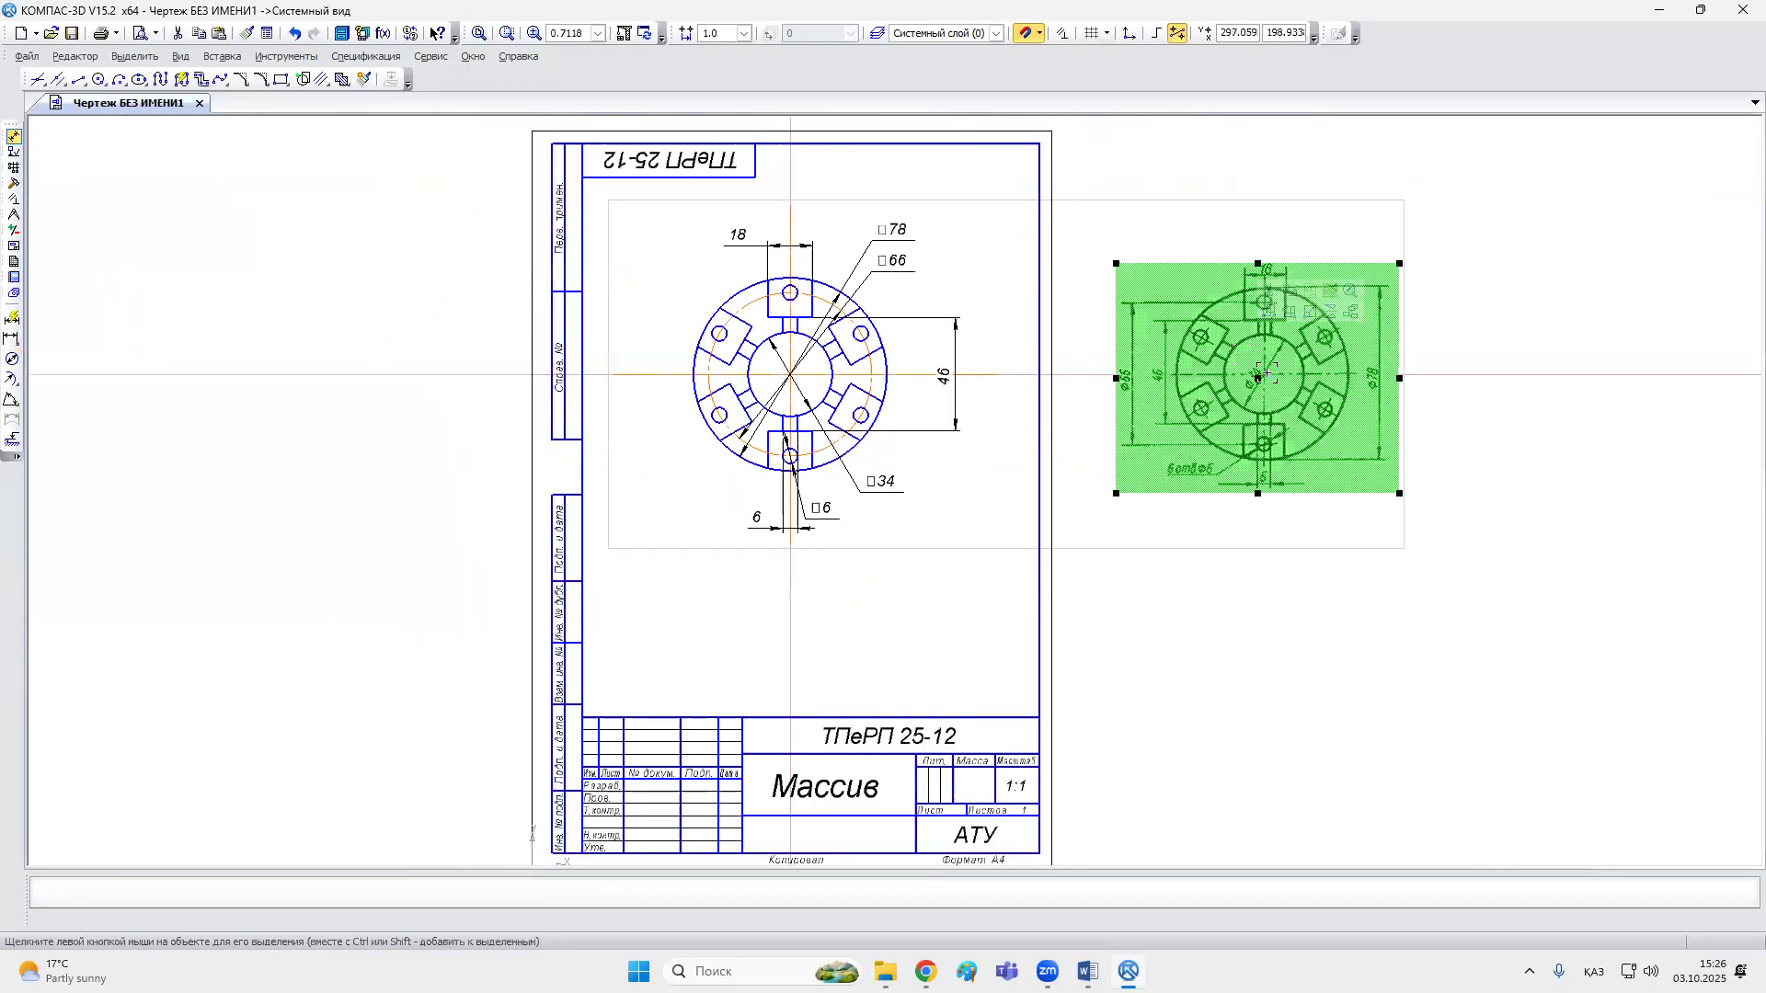
pyautogui.press('Delete')
pyautogui.scroll(-1, 1025, 505)
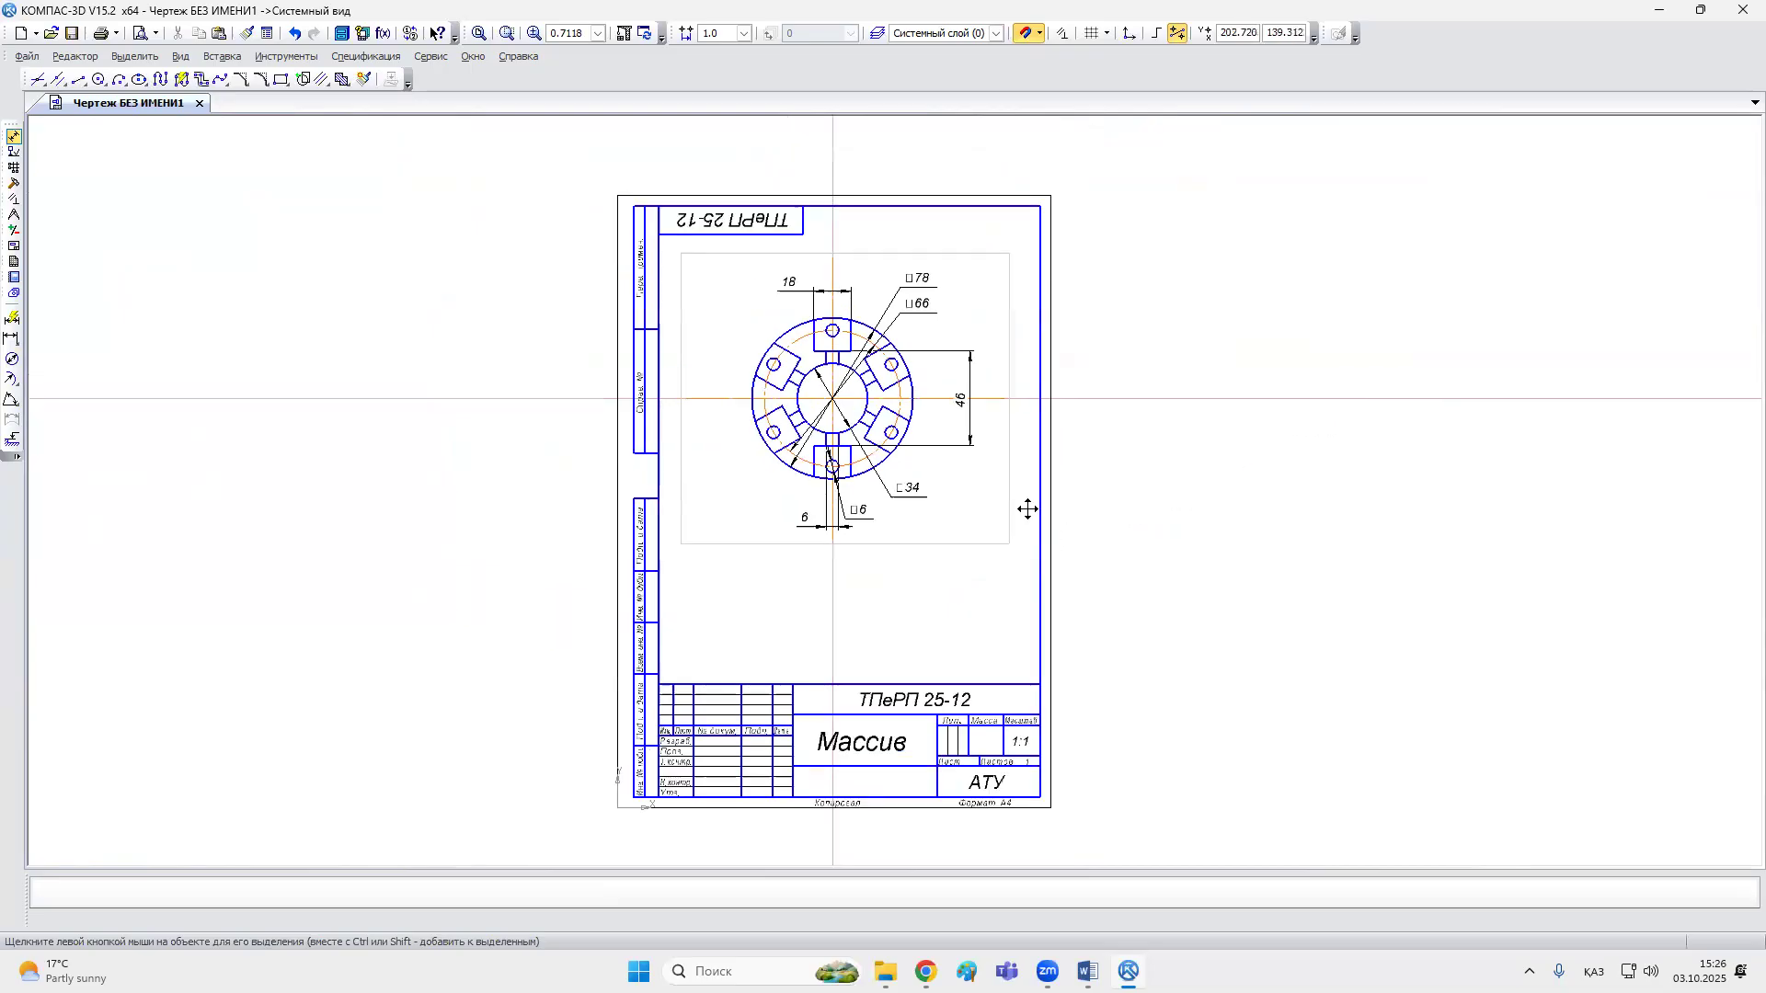
# Step: Delete the vertical and horizontal construction lines through the ring's centre, keeping the centrelines
pyautogui.moveTo(883, 211); pyautogui.dragTo(862, 349, button='middle')
pyautogui.click(784, 233)
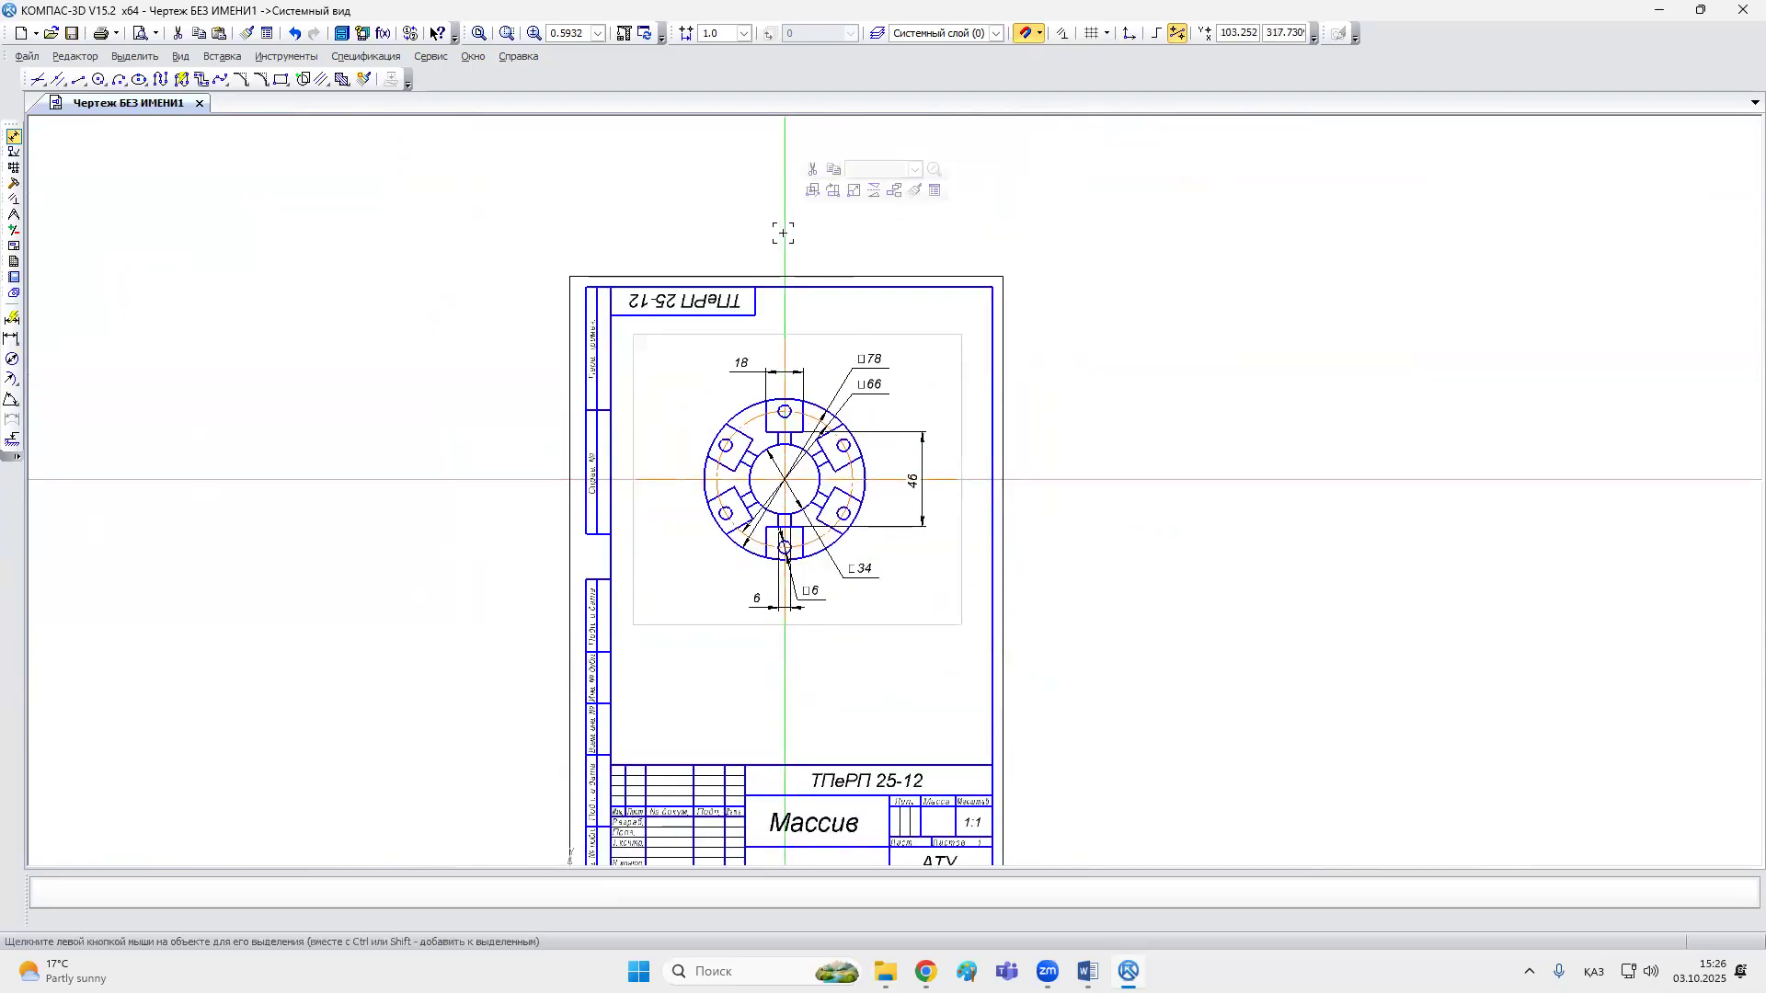
pyautogui.press('Delete')
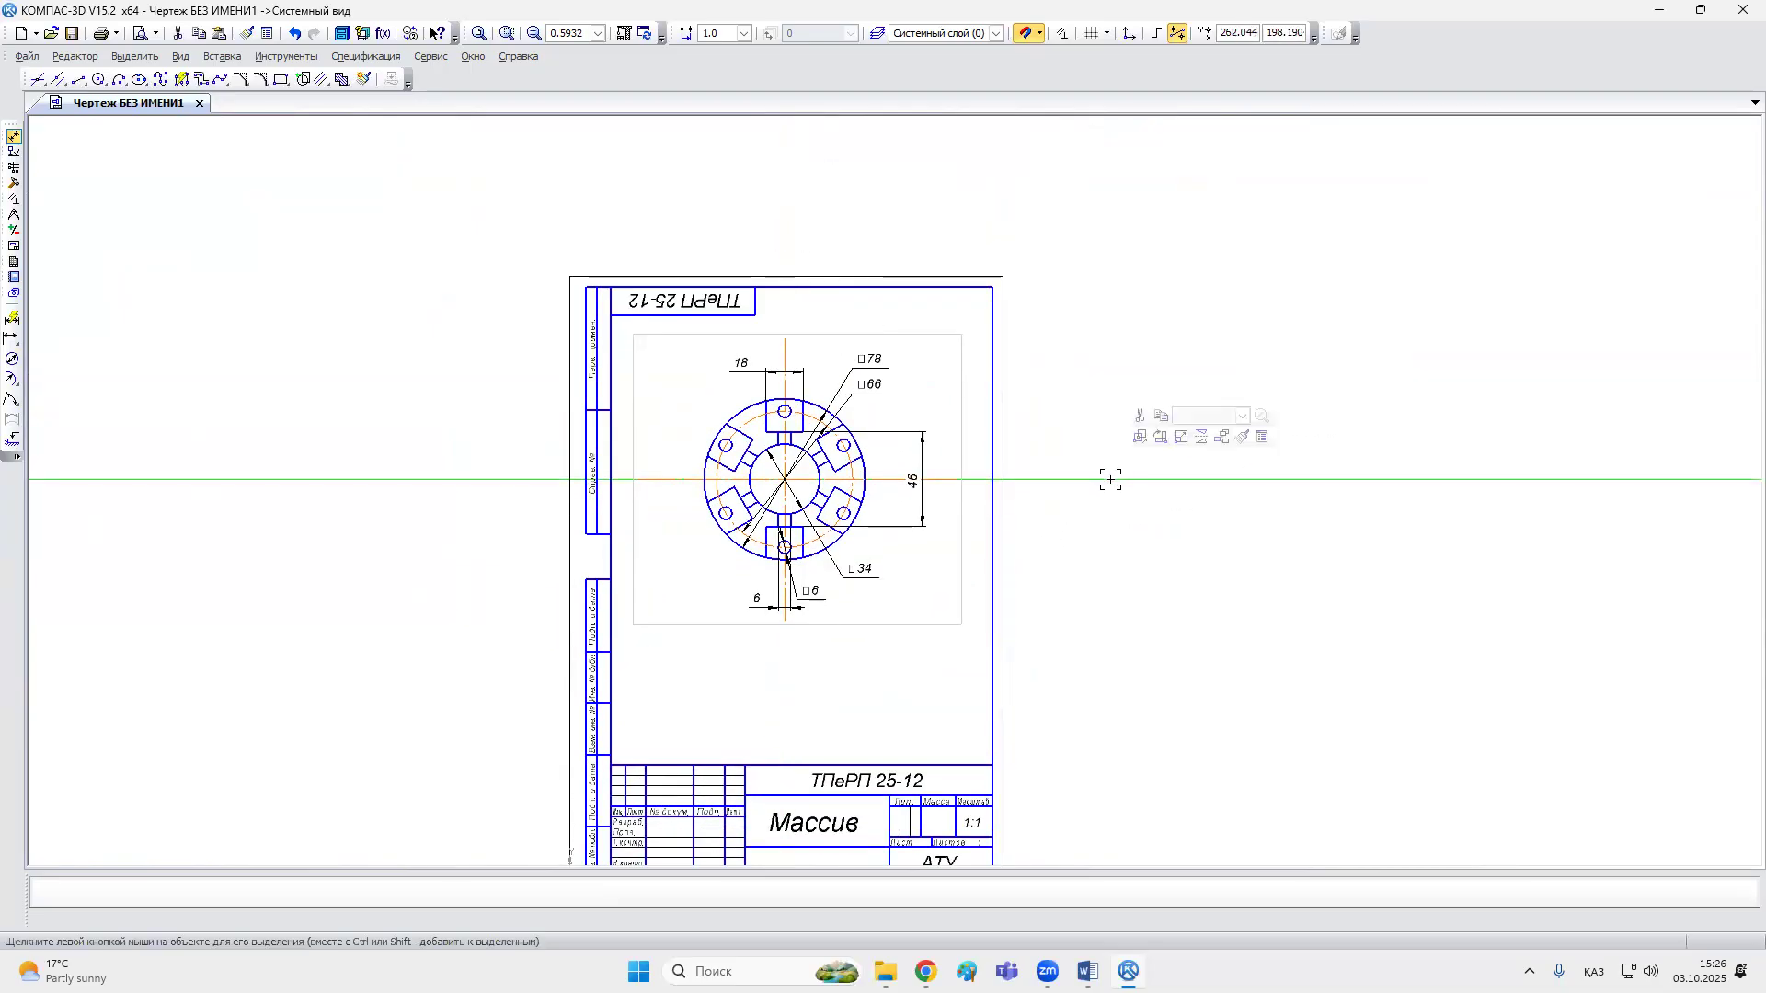
pyautogui.scroll(3, 772, 400)
pyautogui.scroll(2, 772, 400)
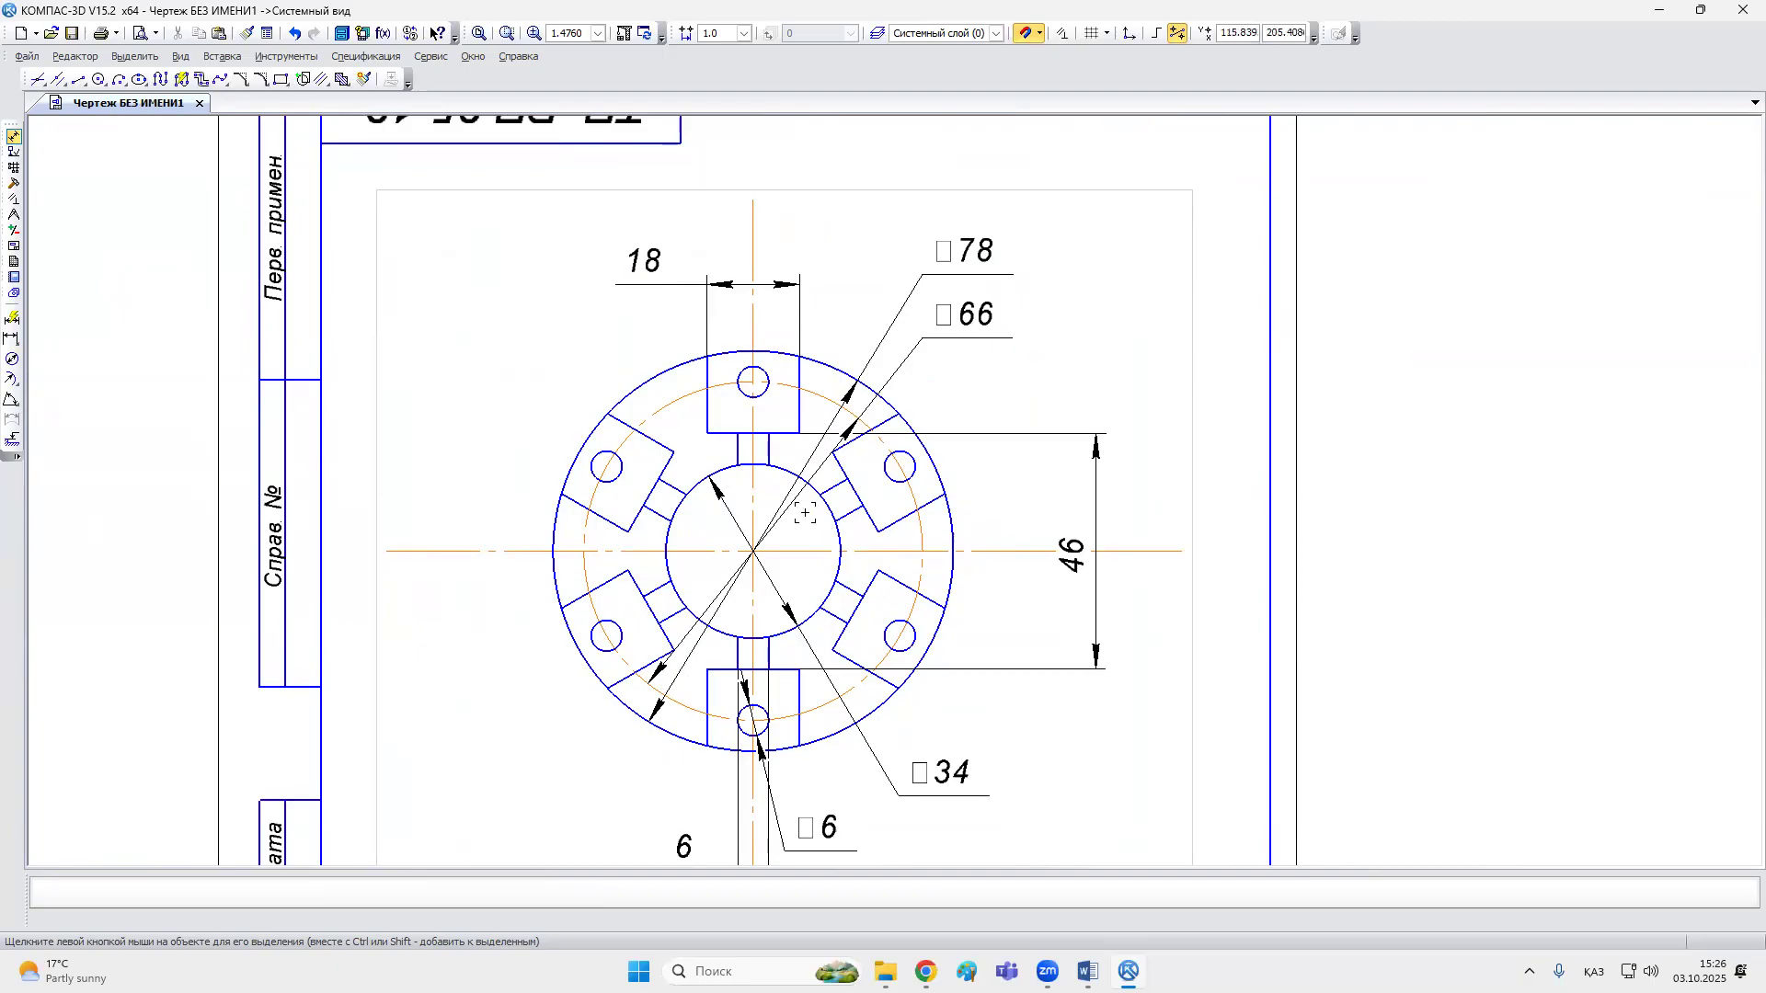
pyautogui.scroll(-2, 729, 419)
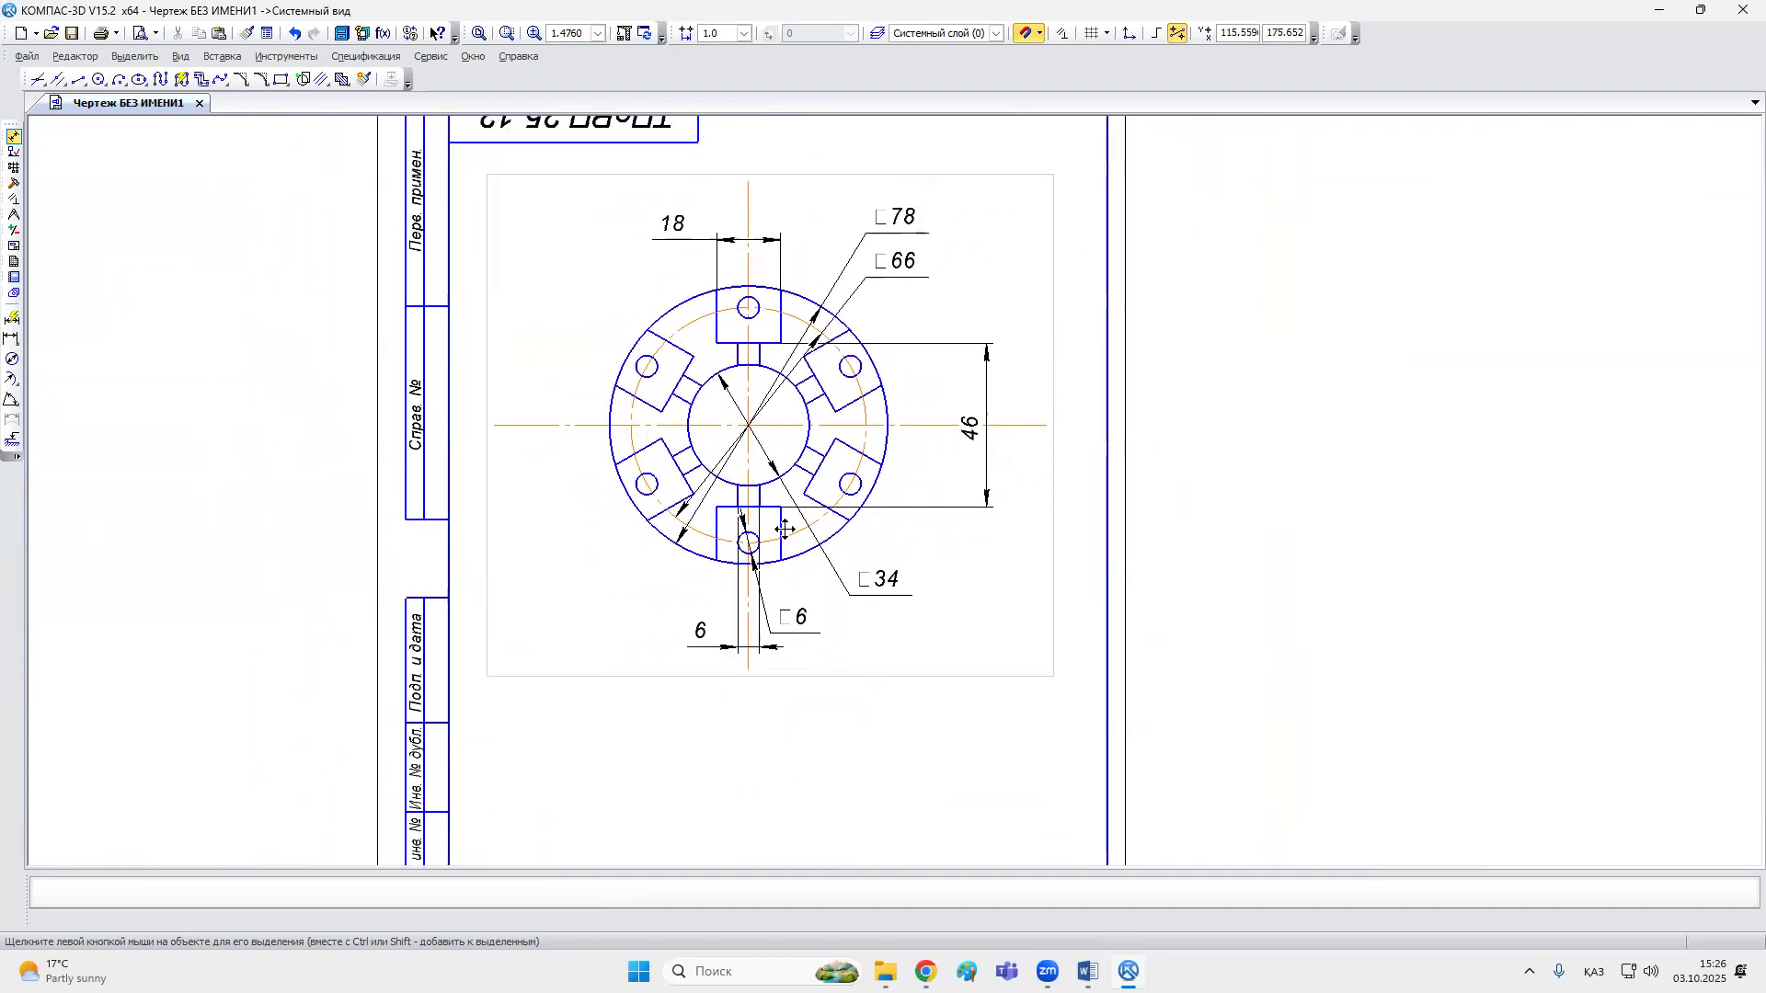